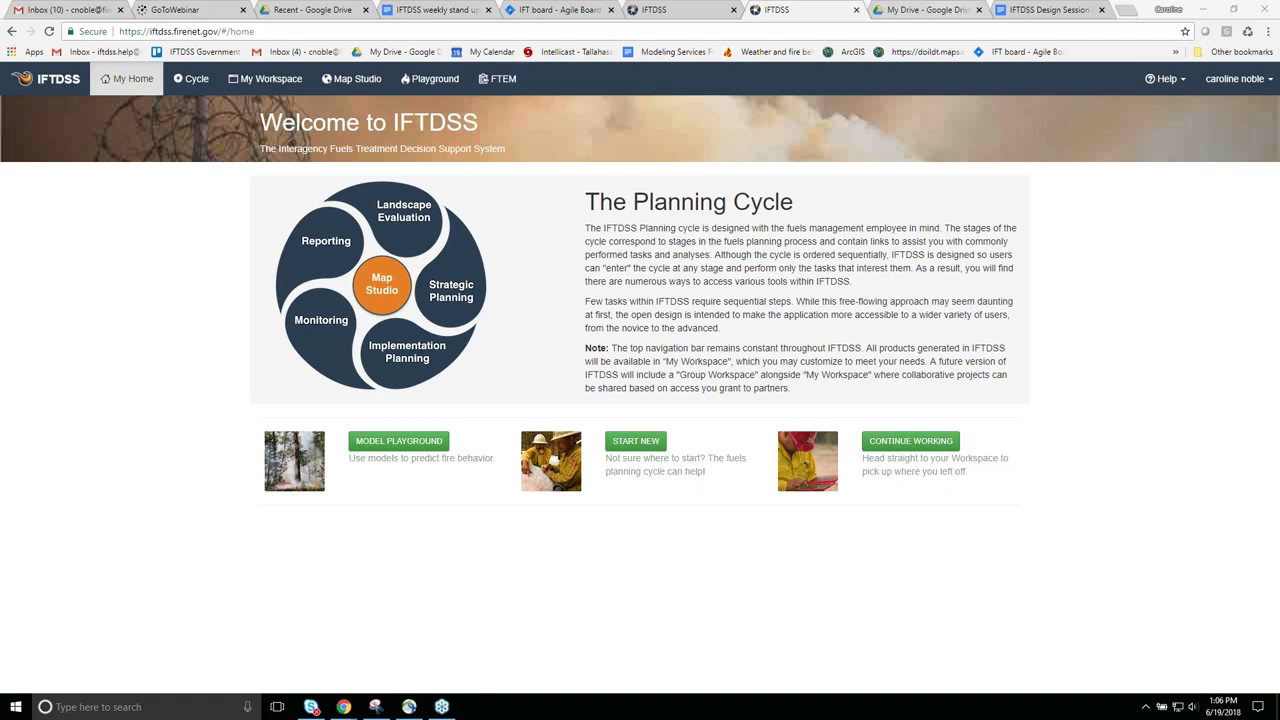
Open the IFTDSS user list, followed by the user list in FTEM.
left_click(1238, 80)
left_click(1241, 146)
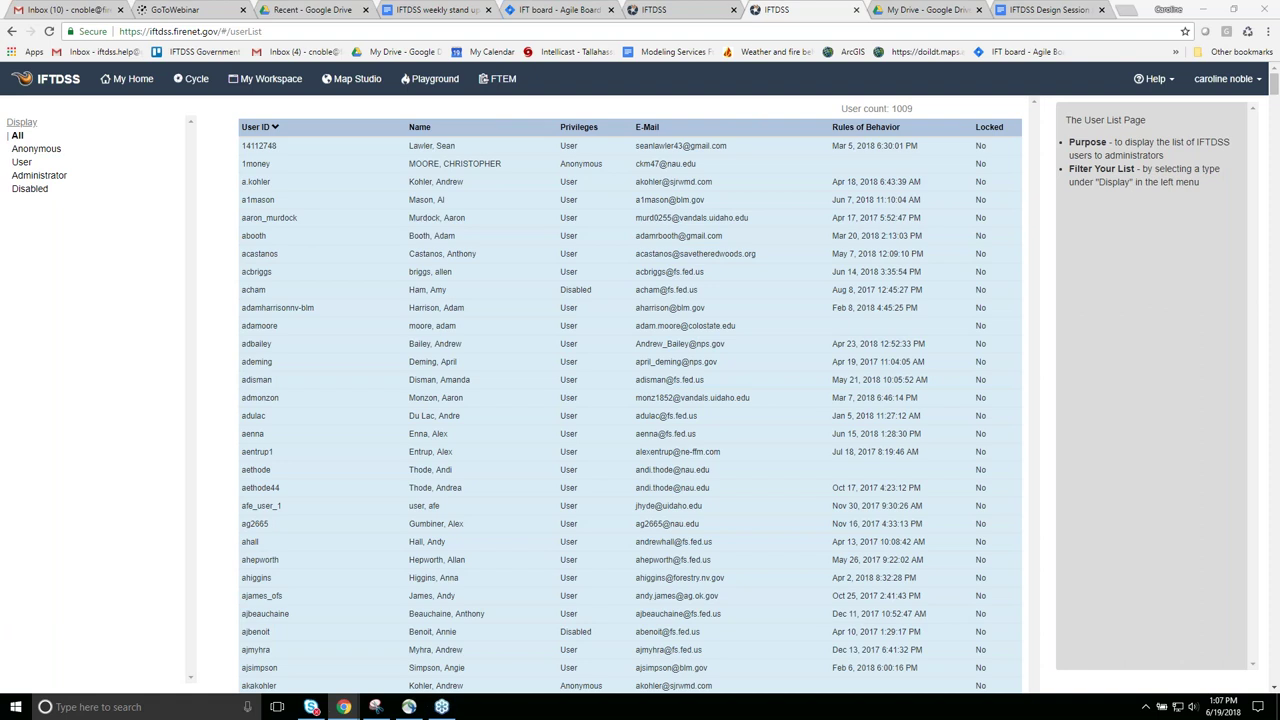
left_click(487, 77)
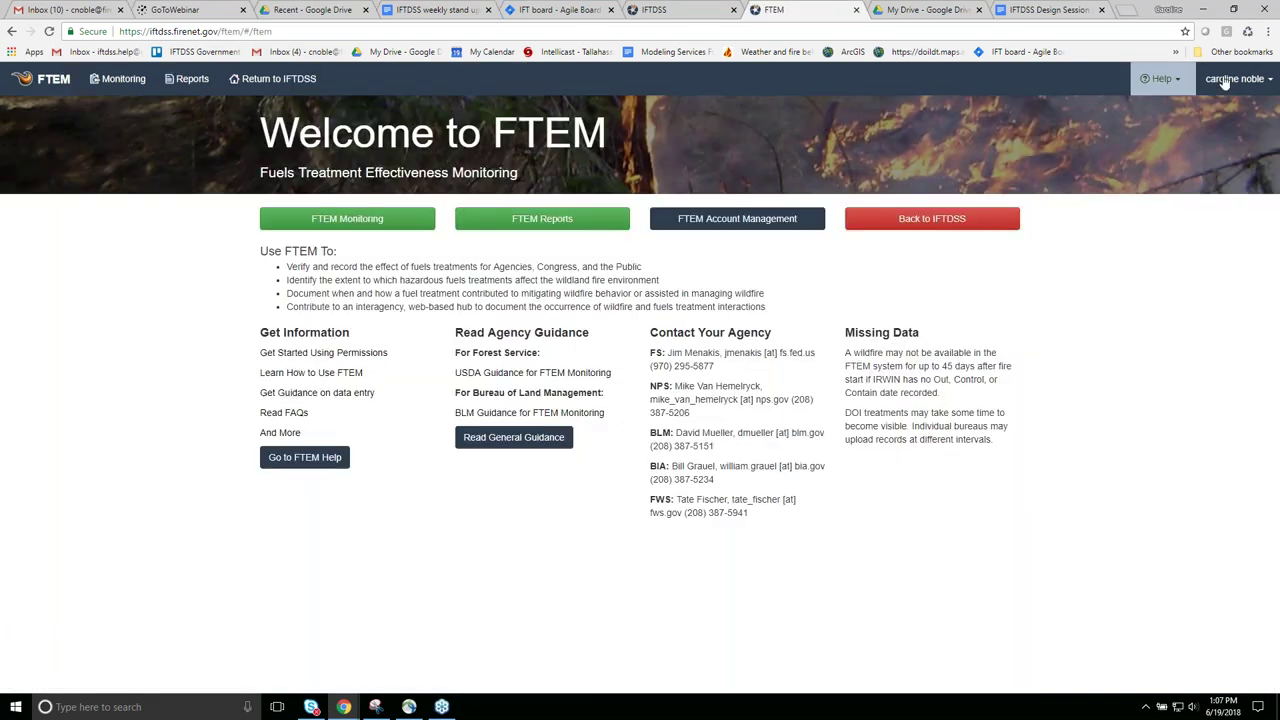
left_click(1232, 78)
left_click(1212, 128)
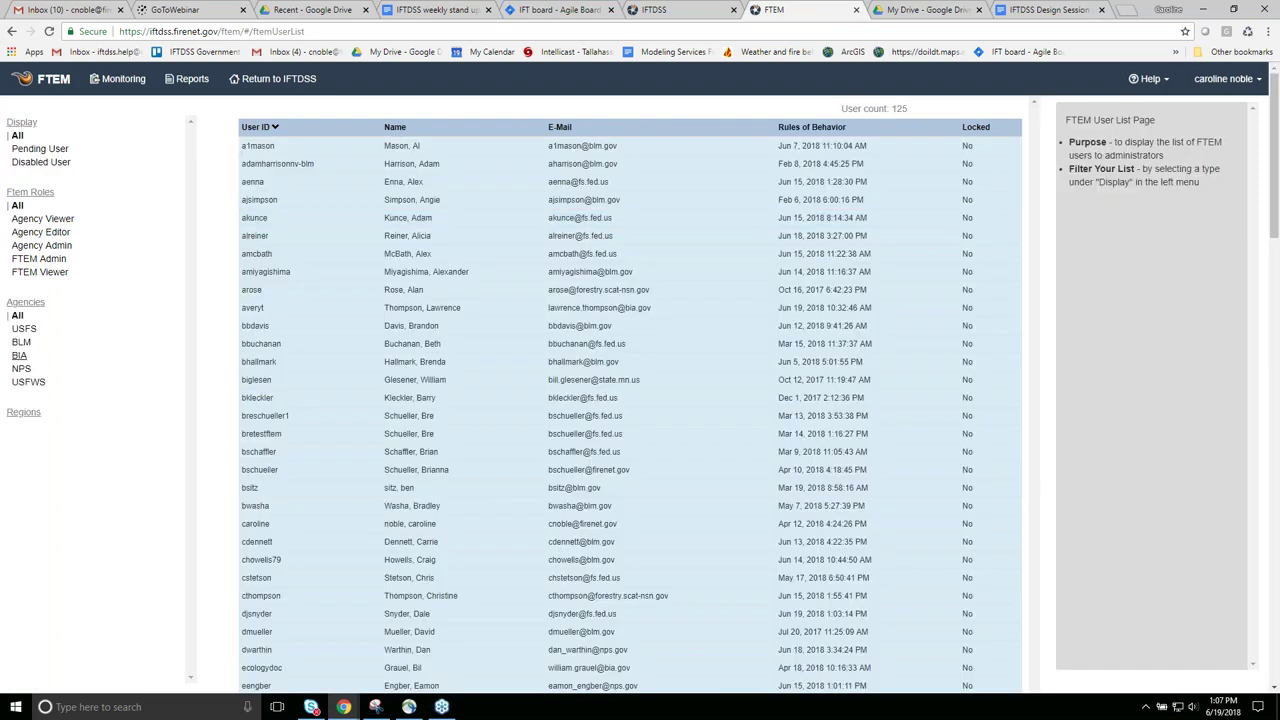
Filter the FTEM user list to NPS agency admins and view the account details of several of them.
left_click(21, 369)
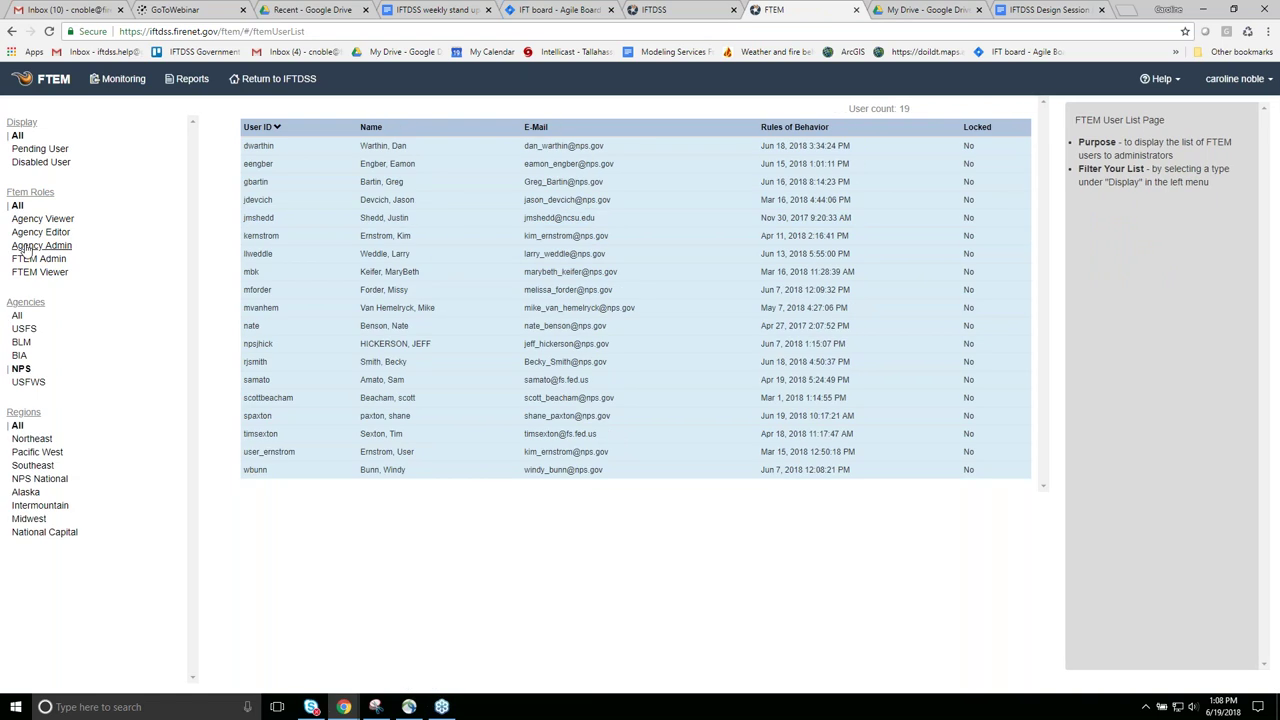
left_click(42, 245)
left_click(380, 181)
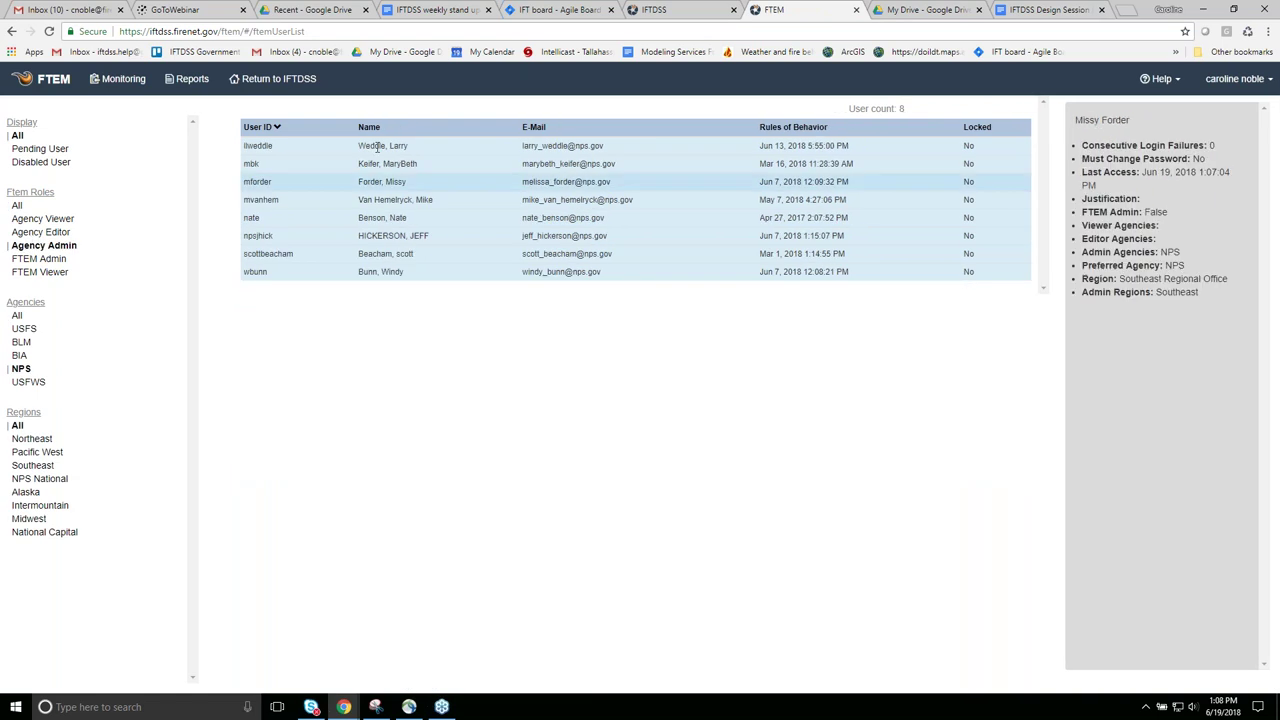
left_click(377, 199)
left_click(345, 253)
left_click(343, 235)
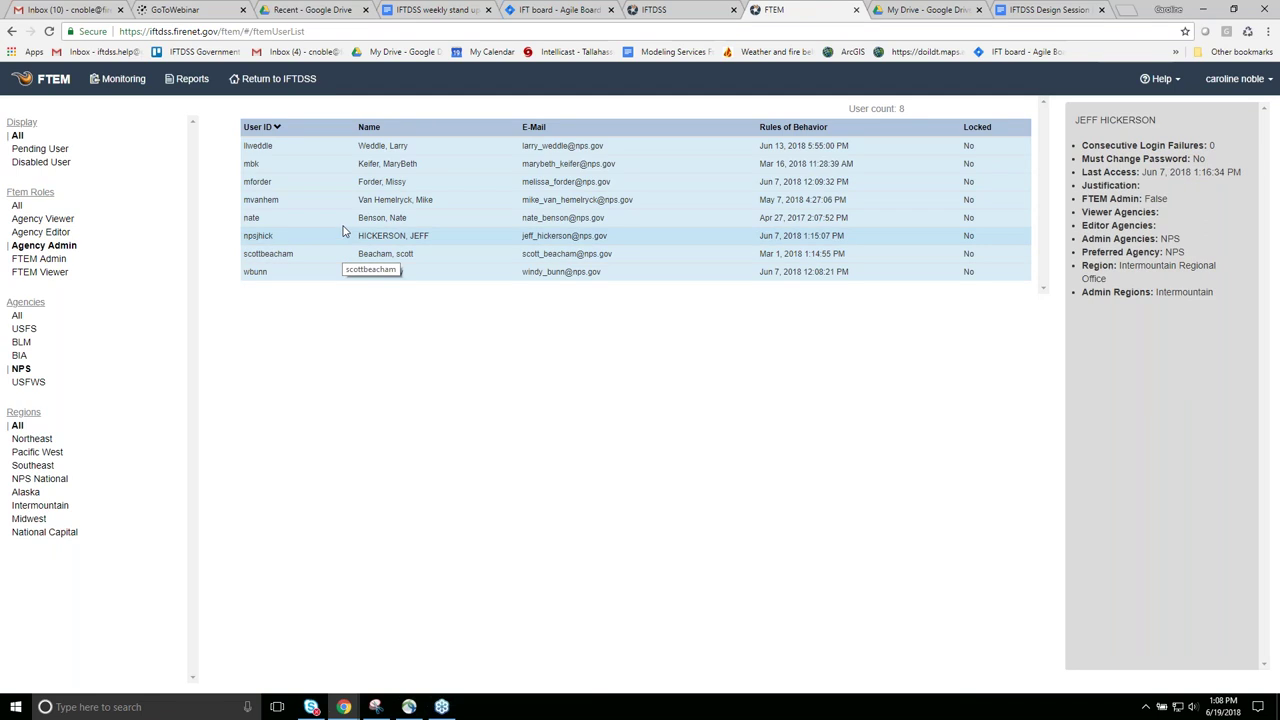
left_click(341, 218)
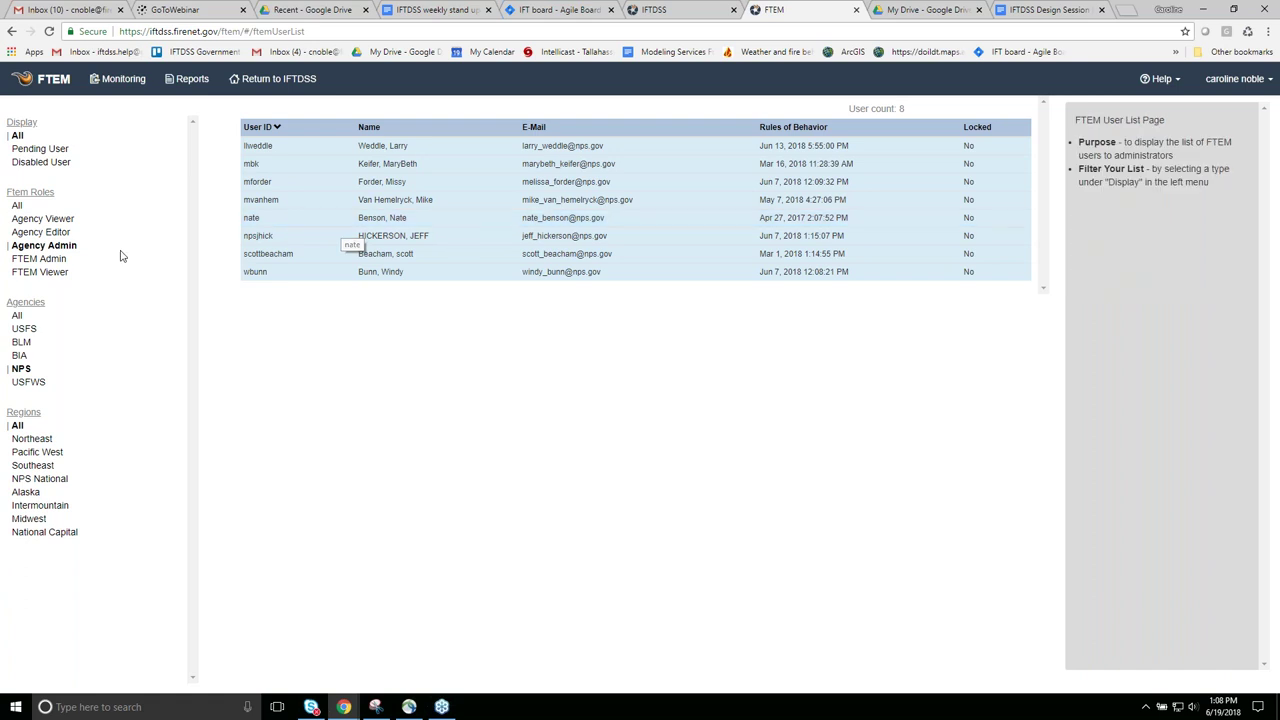
Show the NPS agency editors and the NPS agency viewers, and return to the FTEM home page.
left_click(38, 232)
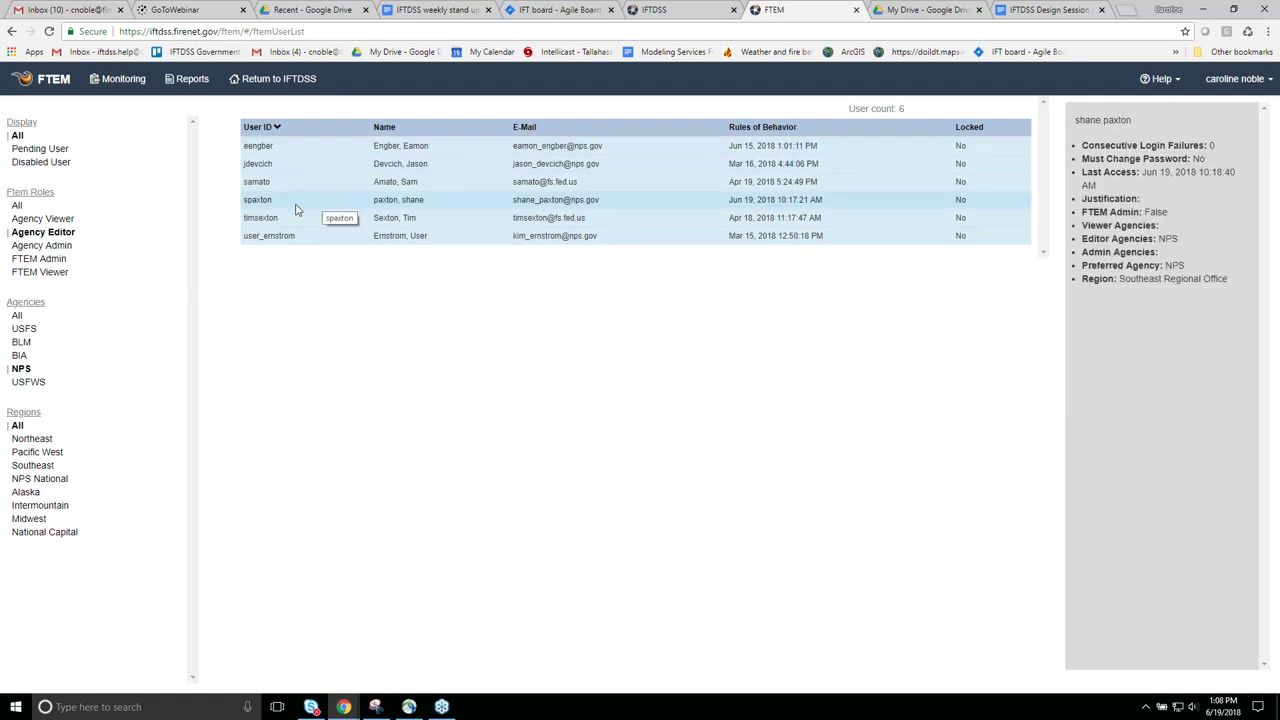
left_click(44, 218)
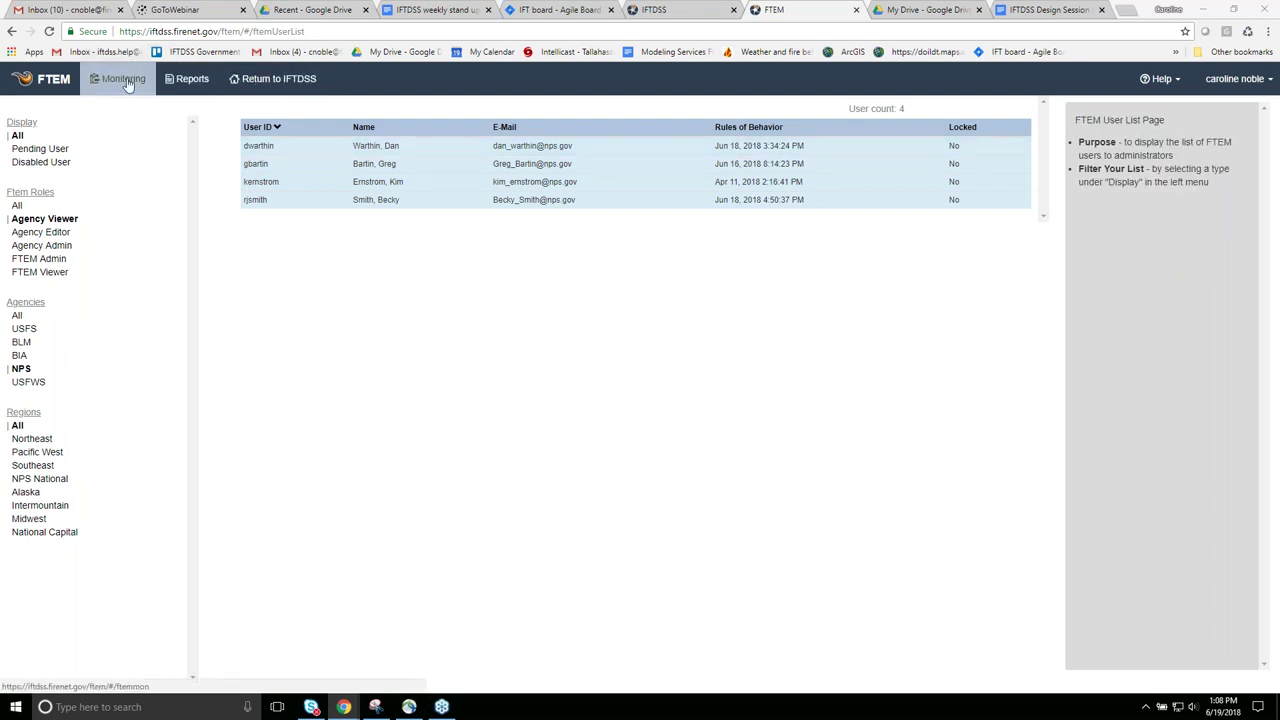
left_click(55, 80)
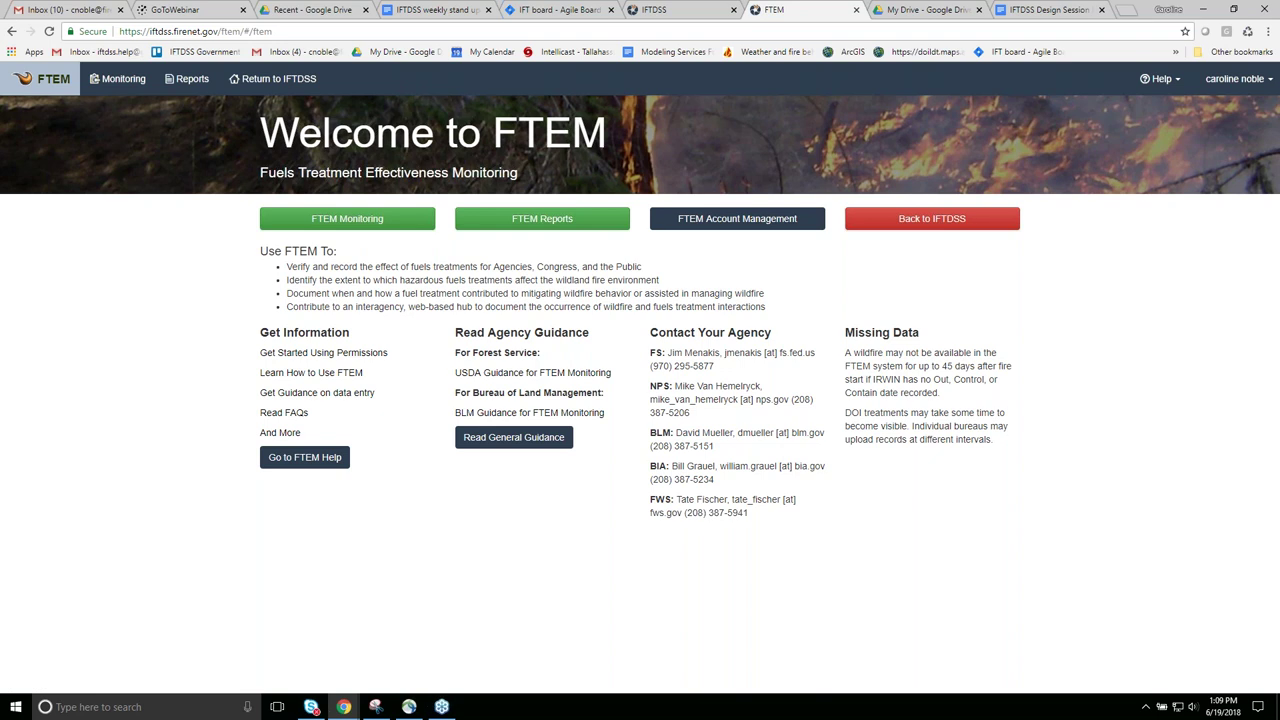
Read the general guidance on treatment and wildfire interaction details and return to the FTEM home page.
left_click(518, 438)
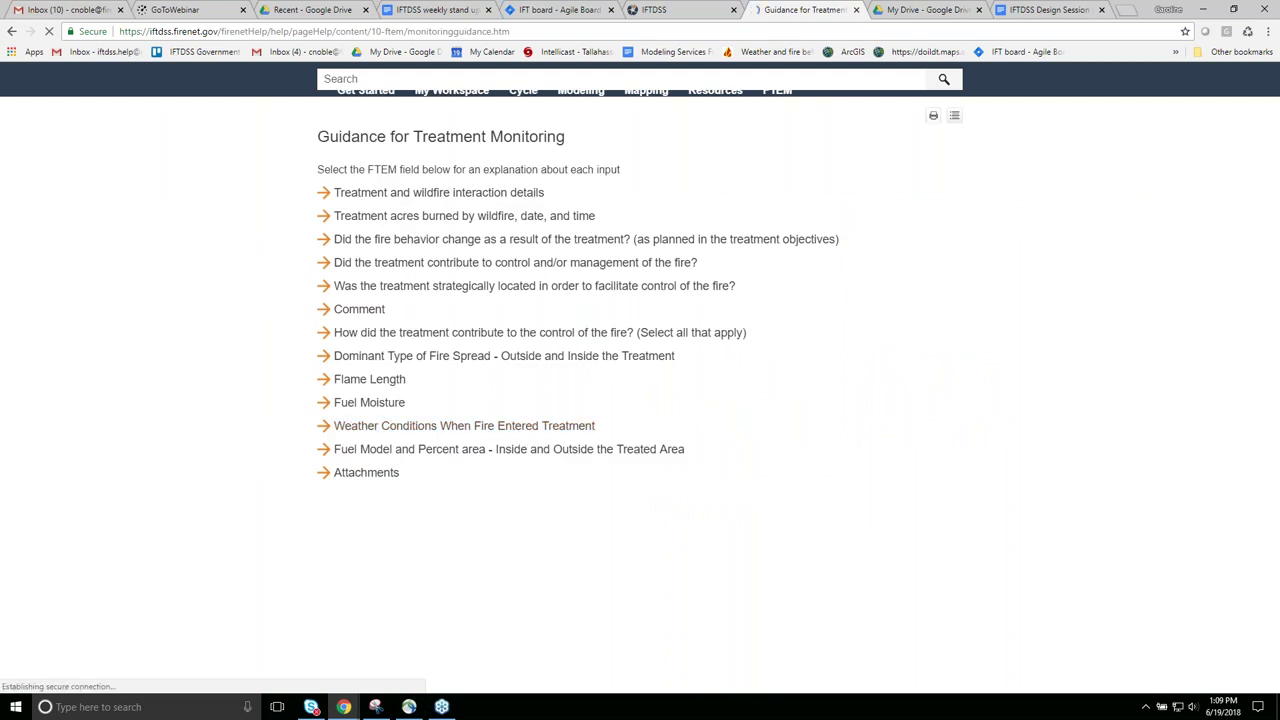
left_click(407, 194)
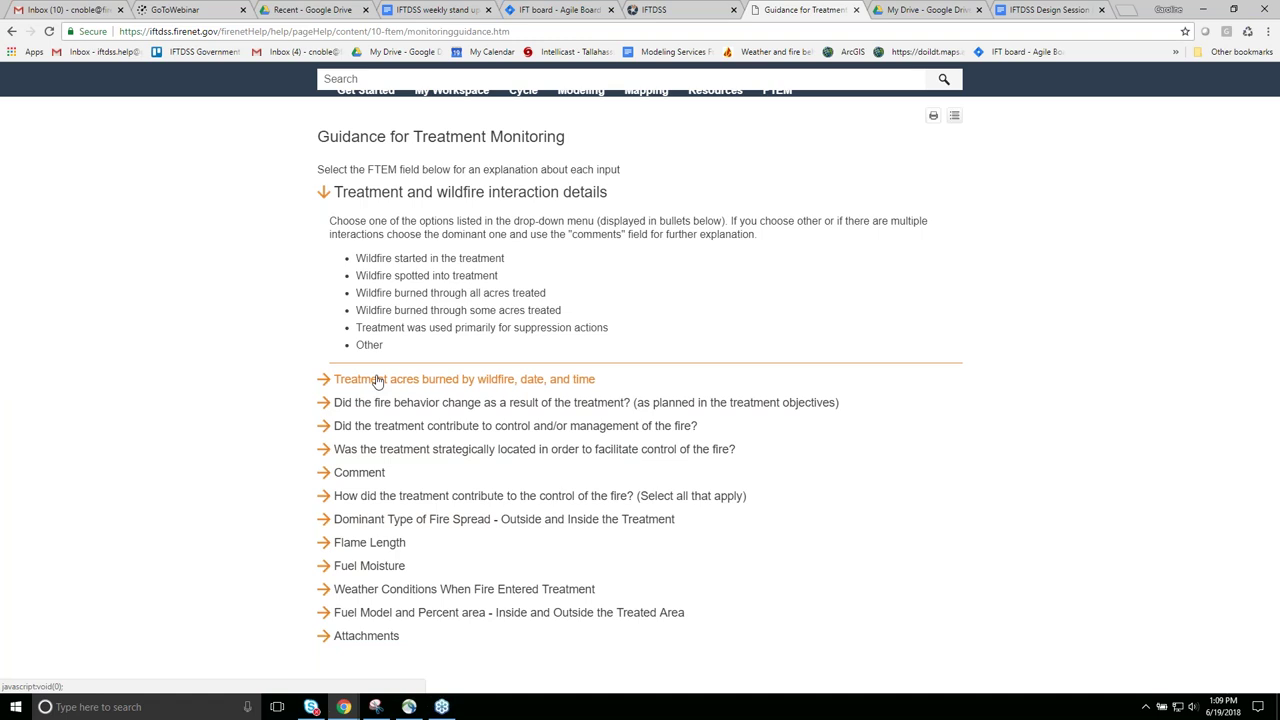
left_click(10, 33)
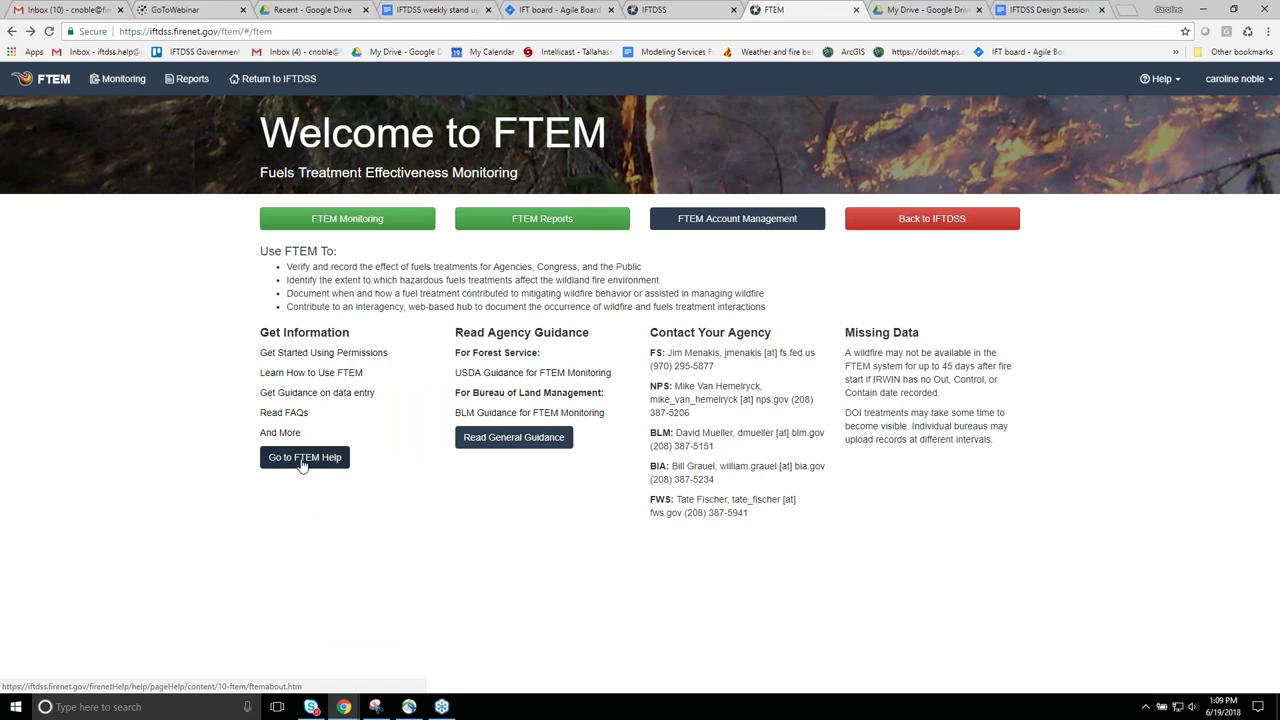
Open FTEM Help, view its Technical Documentation topic, and go back to the About FTEM page.
left_click(302, 461)
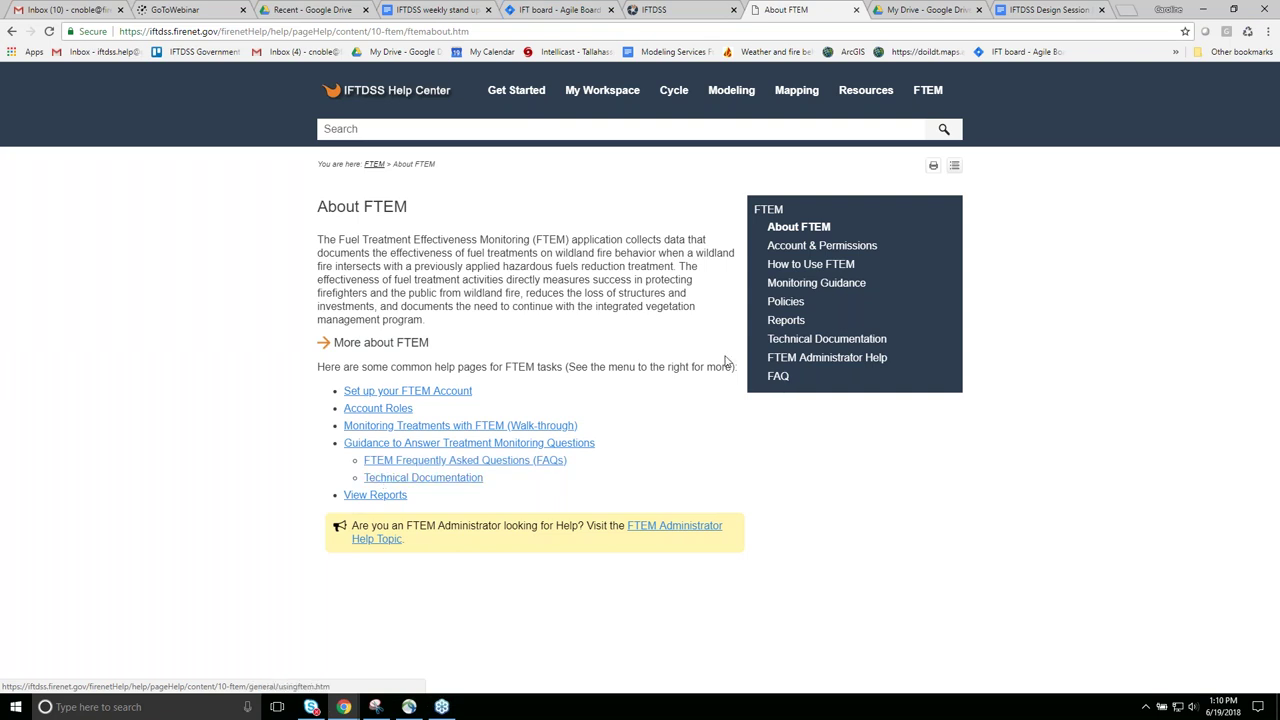
left_click(800, 341)
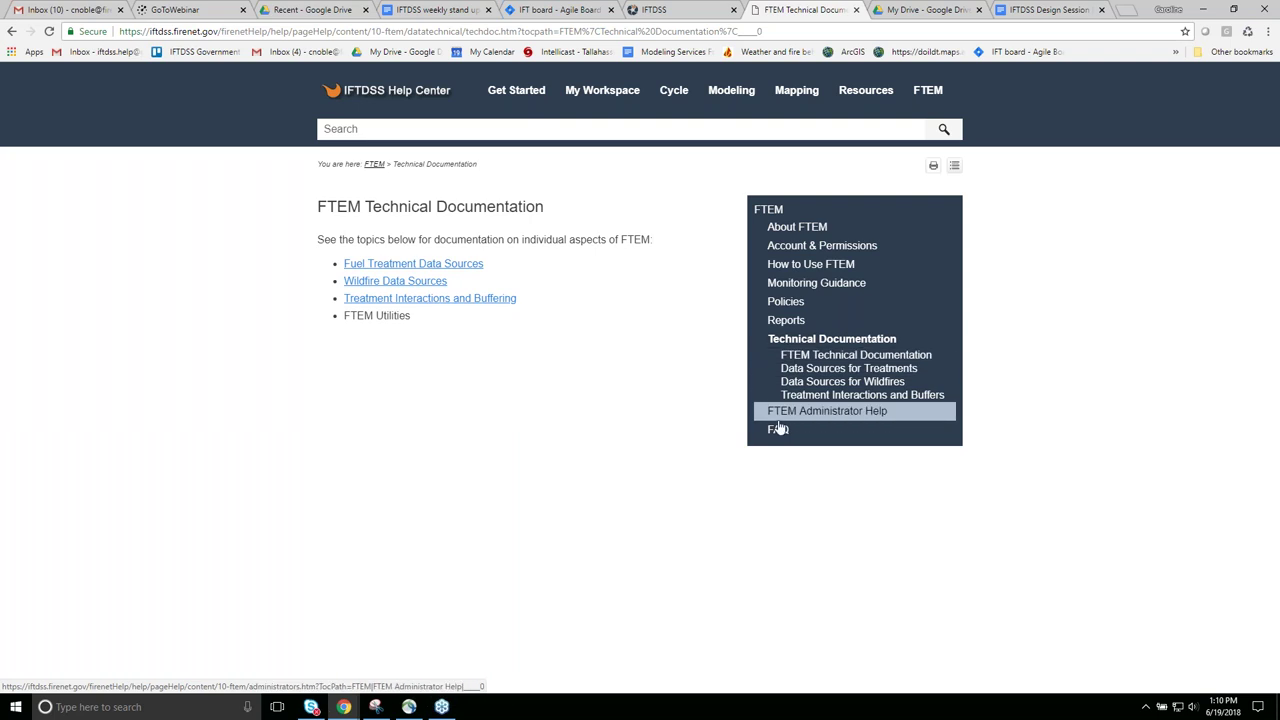
left_click(12, 32)
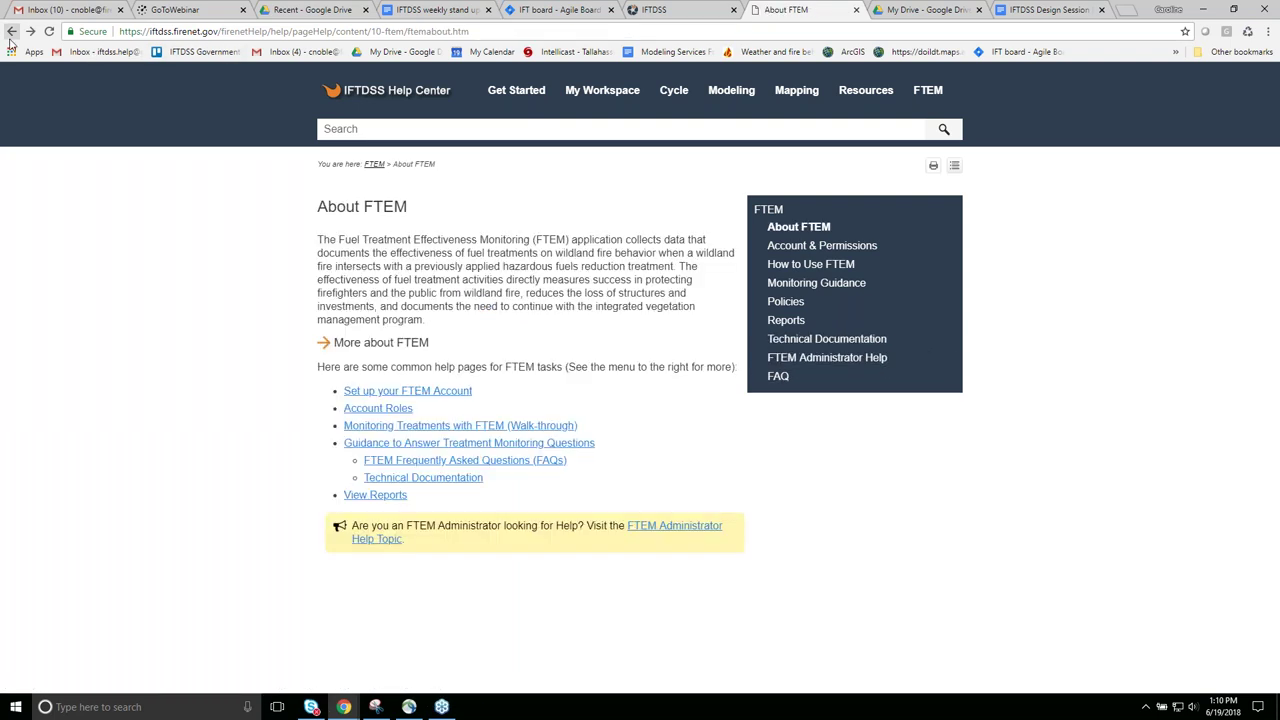
Switch to the IFTDSS site at 192.255.42.9 and open FTEM Monitoring, checking the wildfire year options but keeping 2018.
left_click(676, 10)
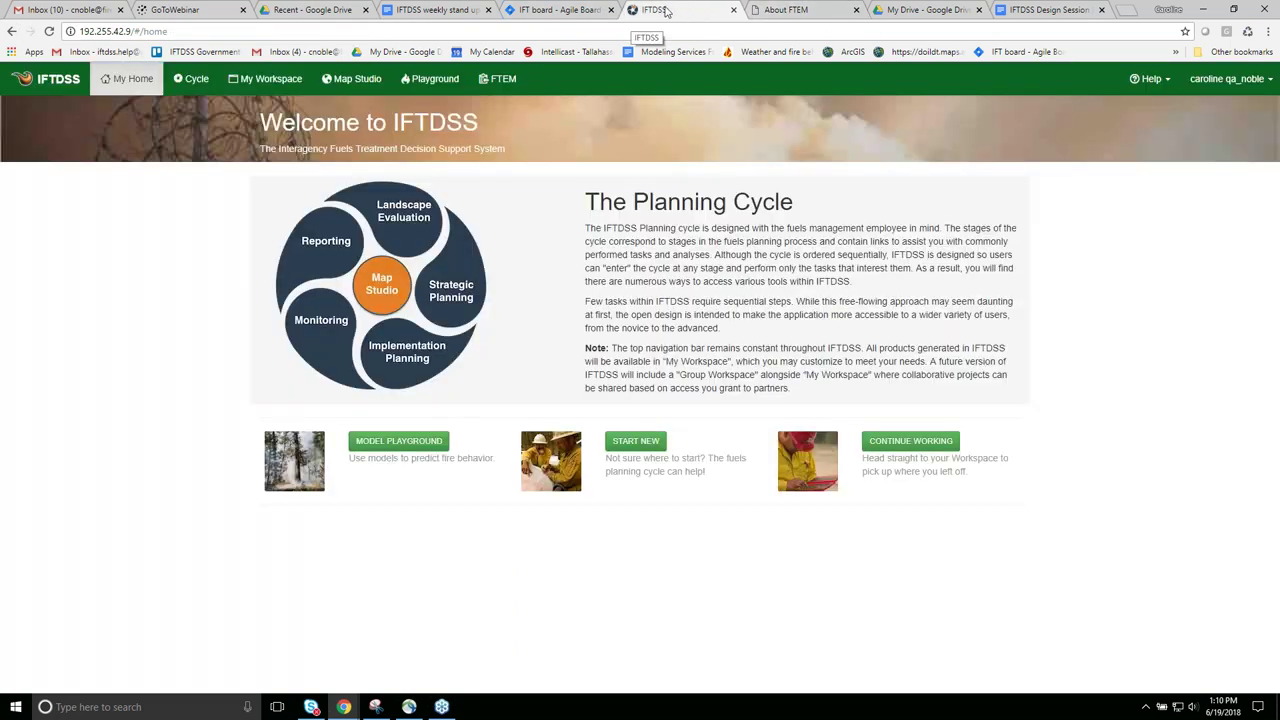
left_click(512, 81)
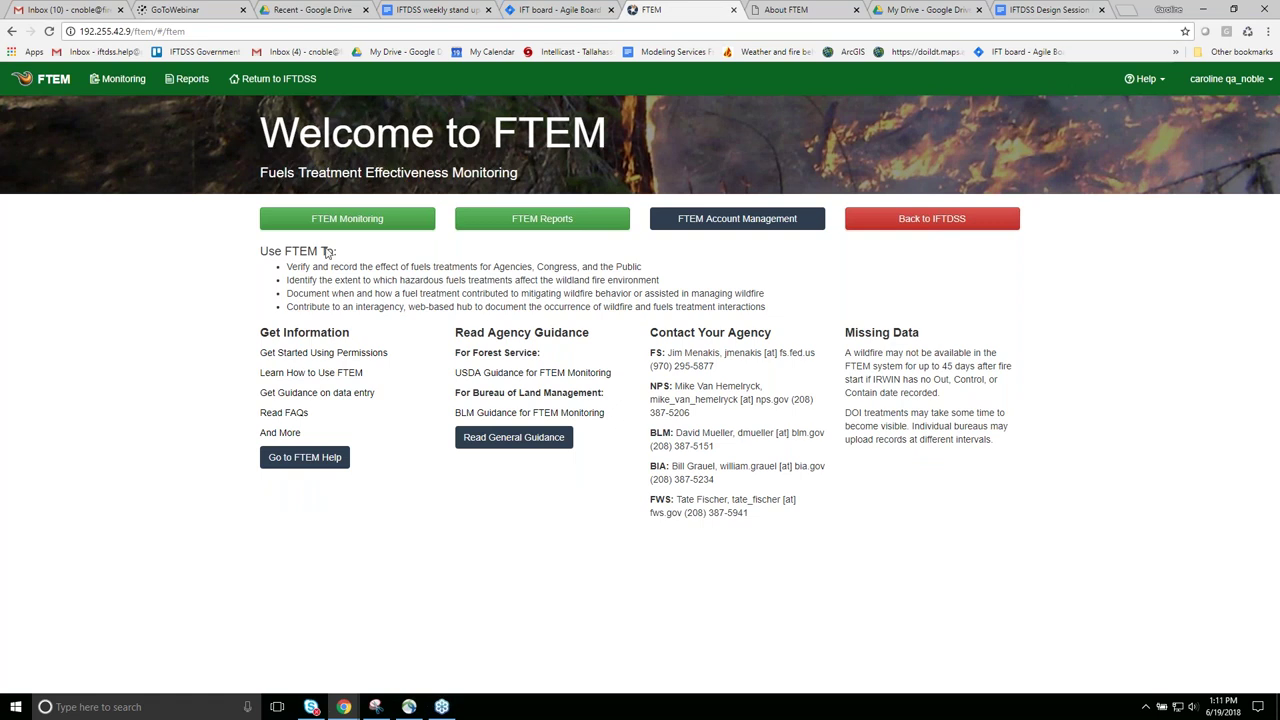
left_click(341, 221)
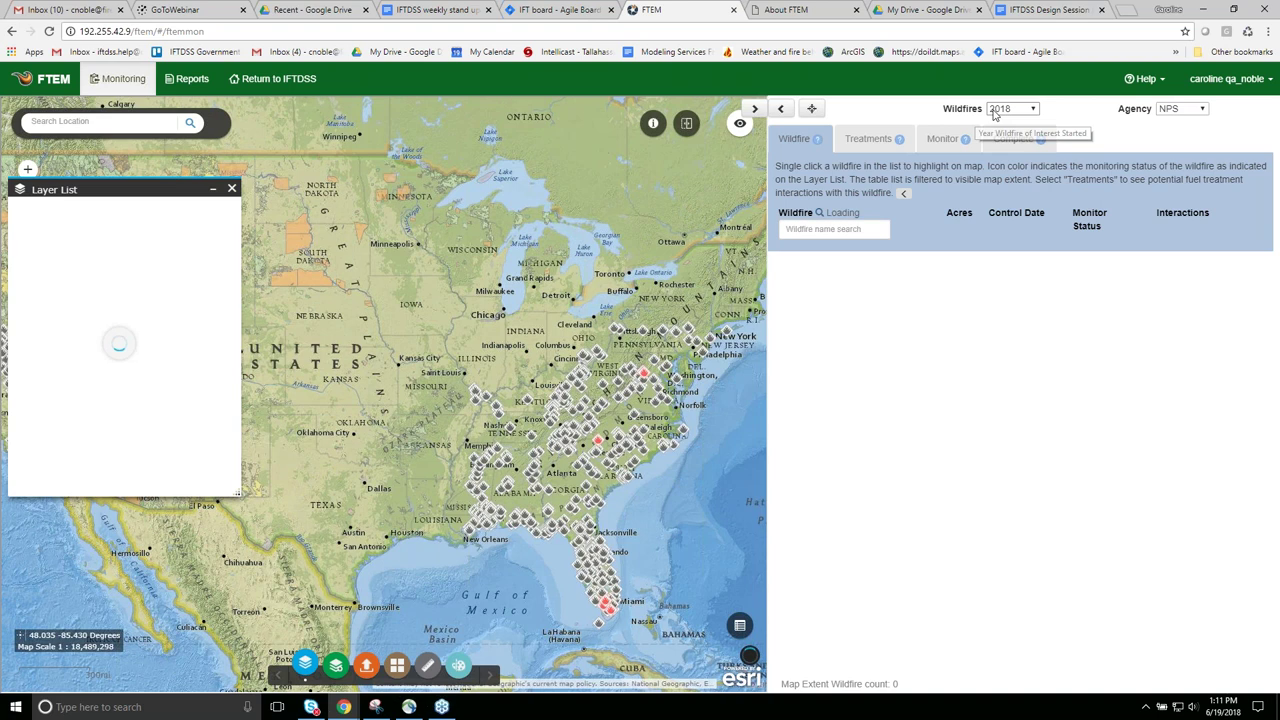
left_click(1030, 108)
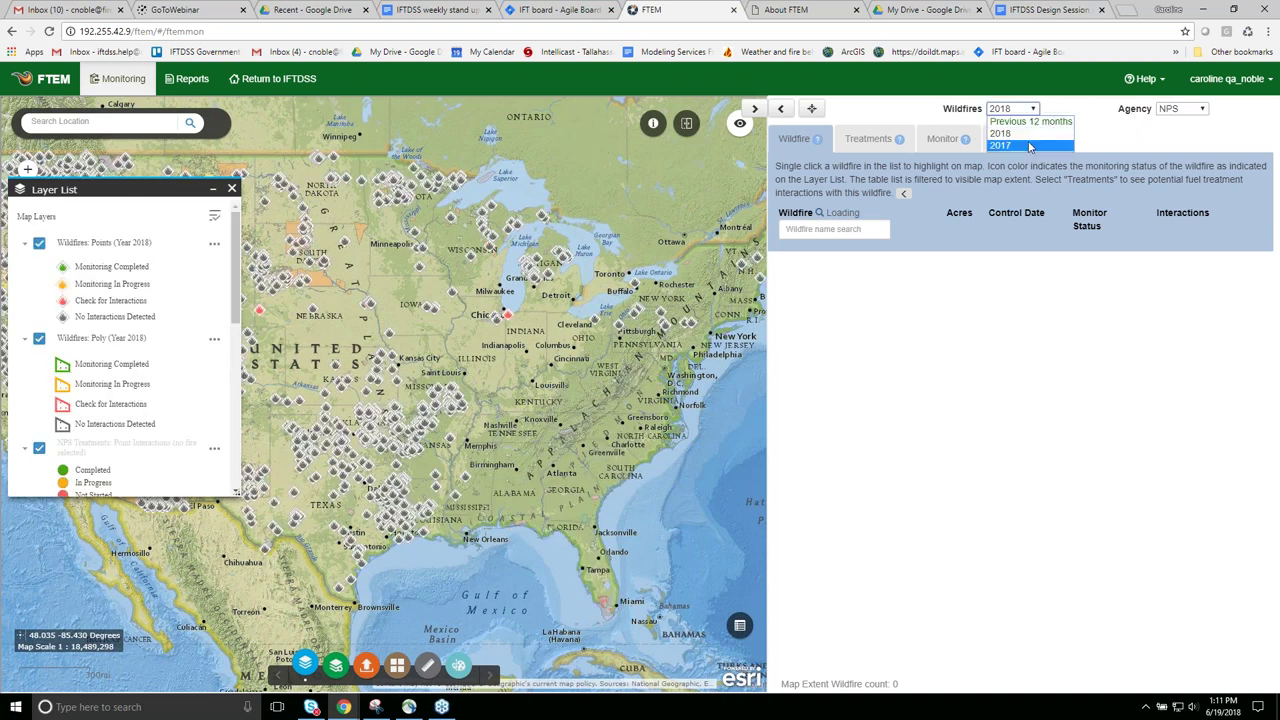
left_click(1035, 110)
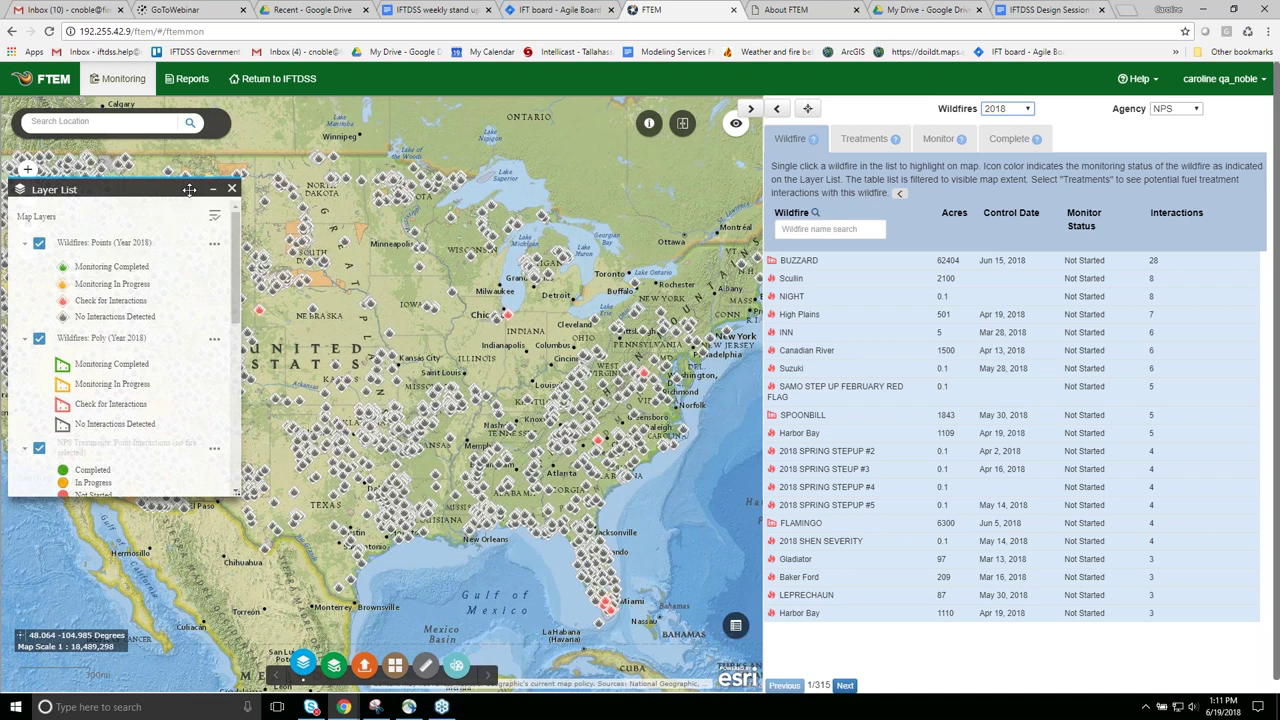
Move the Layer List to the edge of the map and enlarge it to show more layers.
left_click_drag(189, 189, 180, 109)
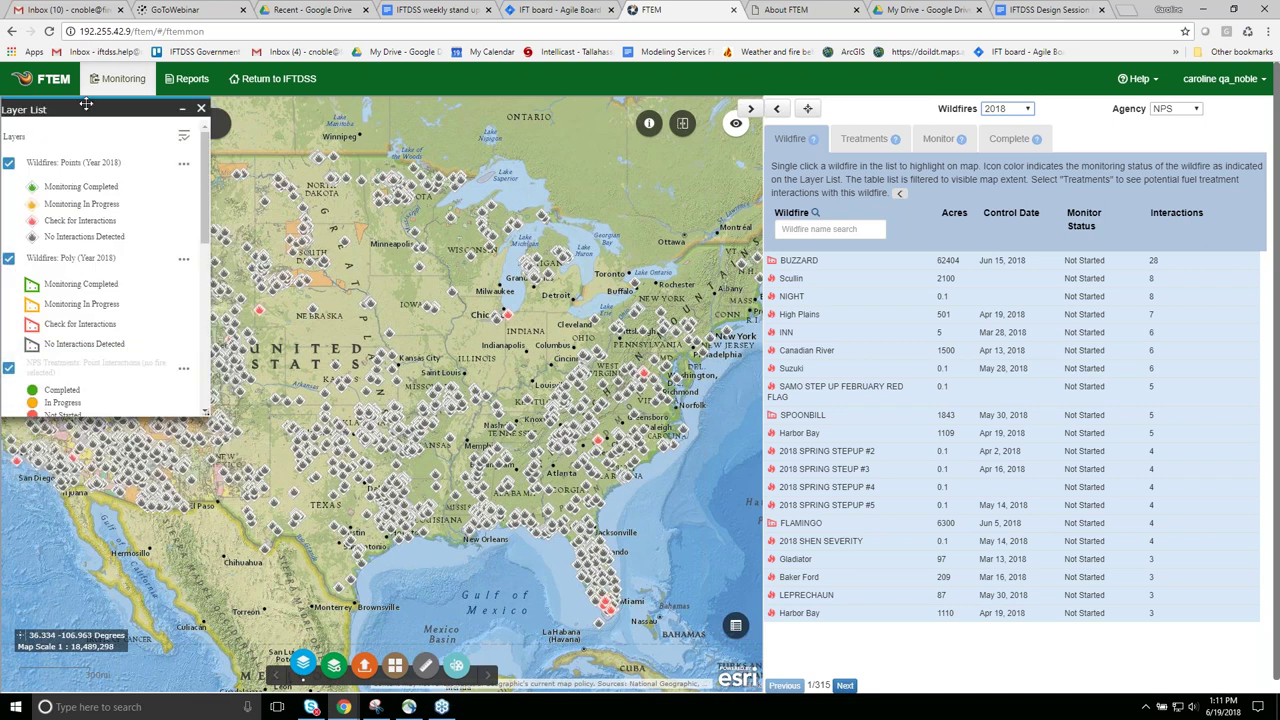
left_click_drag(86, 104, 107, 107)
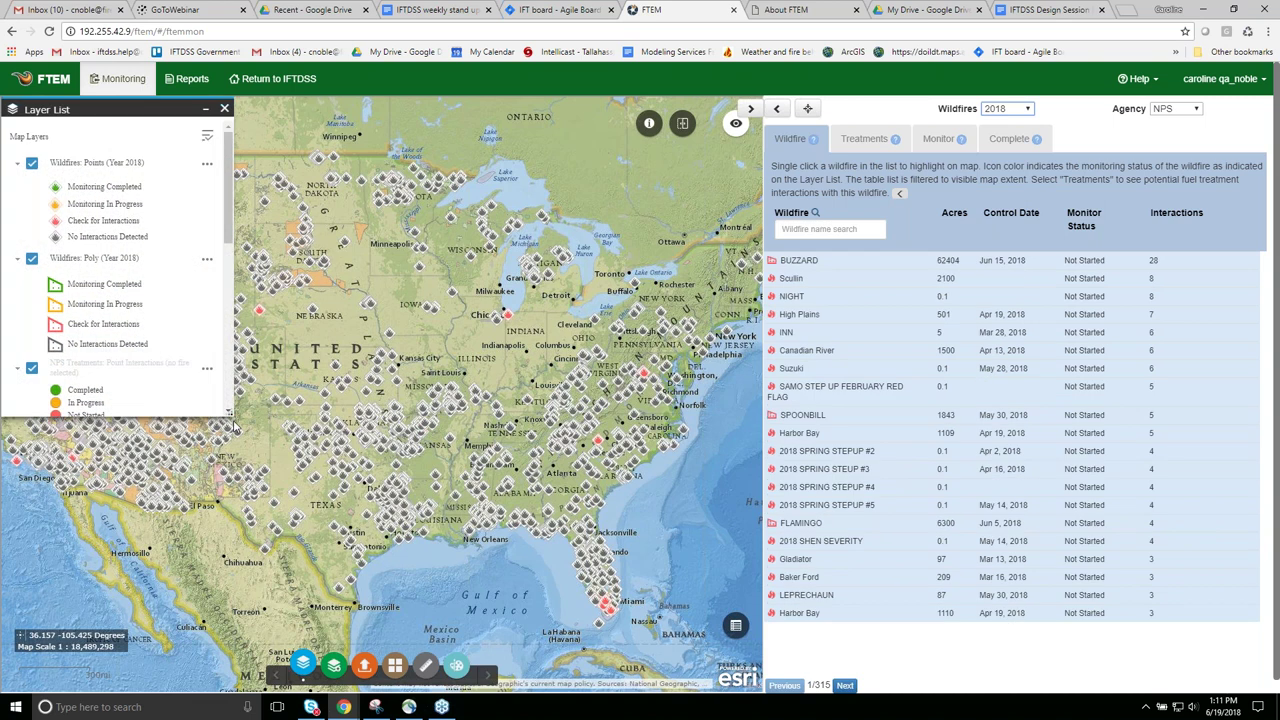
left_click_drag(230, 413, 249, 684)
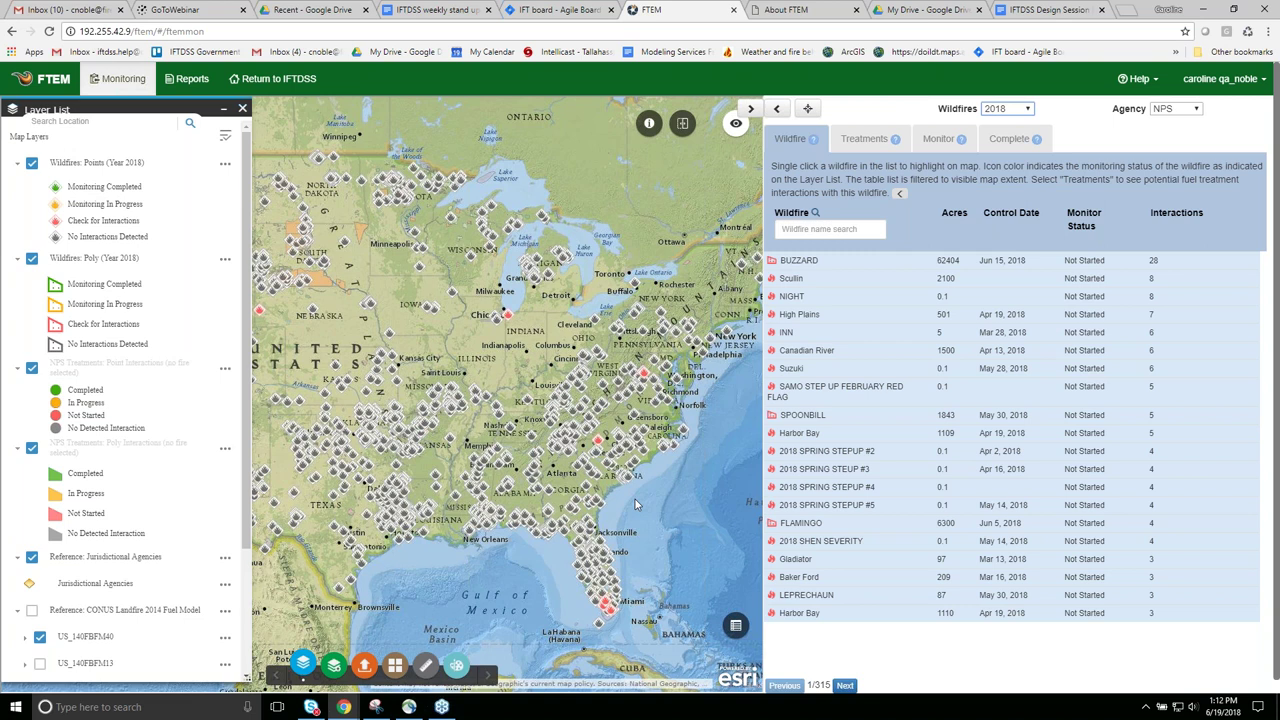
Narrow the map extent to southern Florida so the wildfire list covers only that area.
left_click_drag(635, 499, 639, 471)
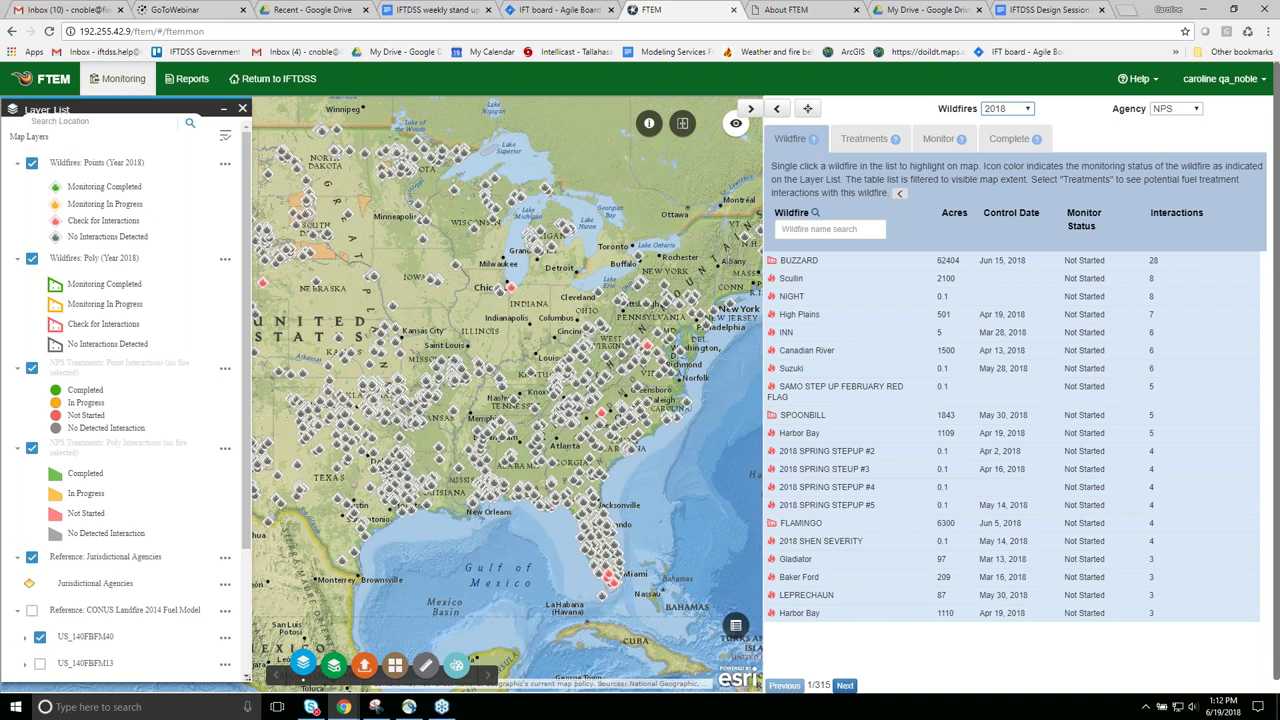
scroll(640, 600, "up", 2)
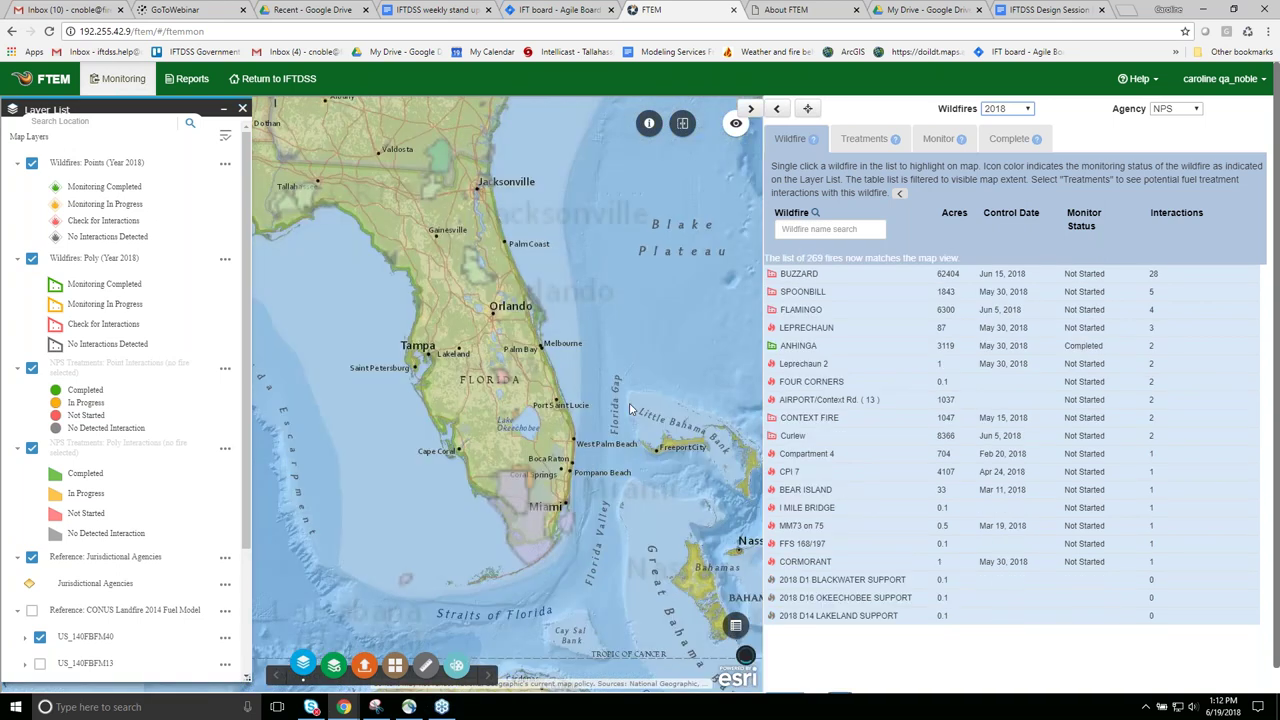
scroll(630, 408, "up", 1)
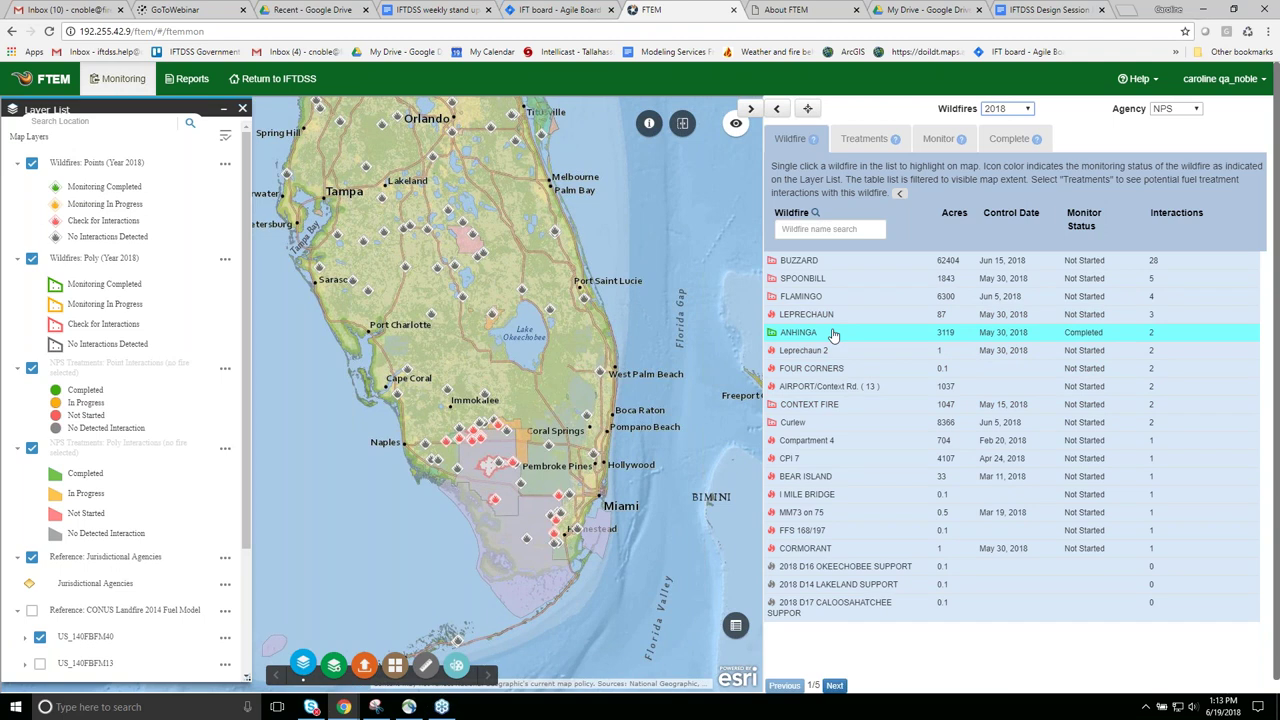
Review the FTEM profile, roles and map preferences, including the options for setting a new map unit extent, without changing anything.
left_click(1206, 80)
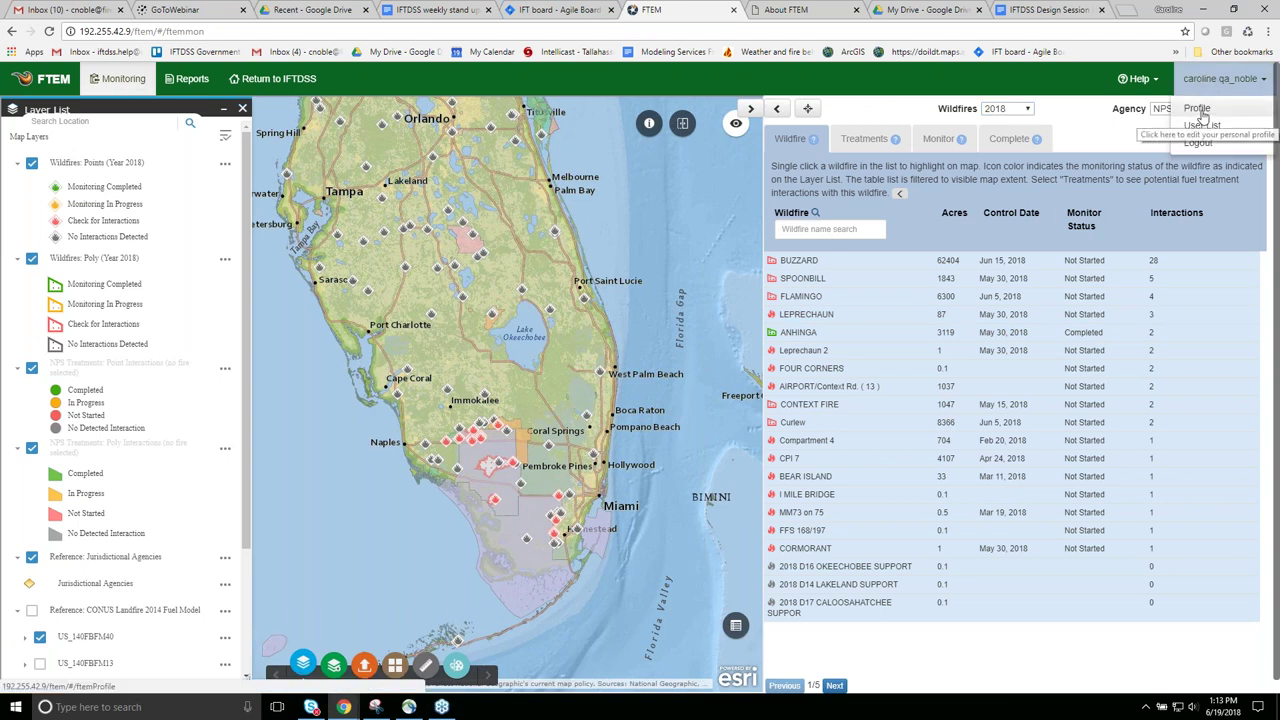
left_click(1201, 112)
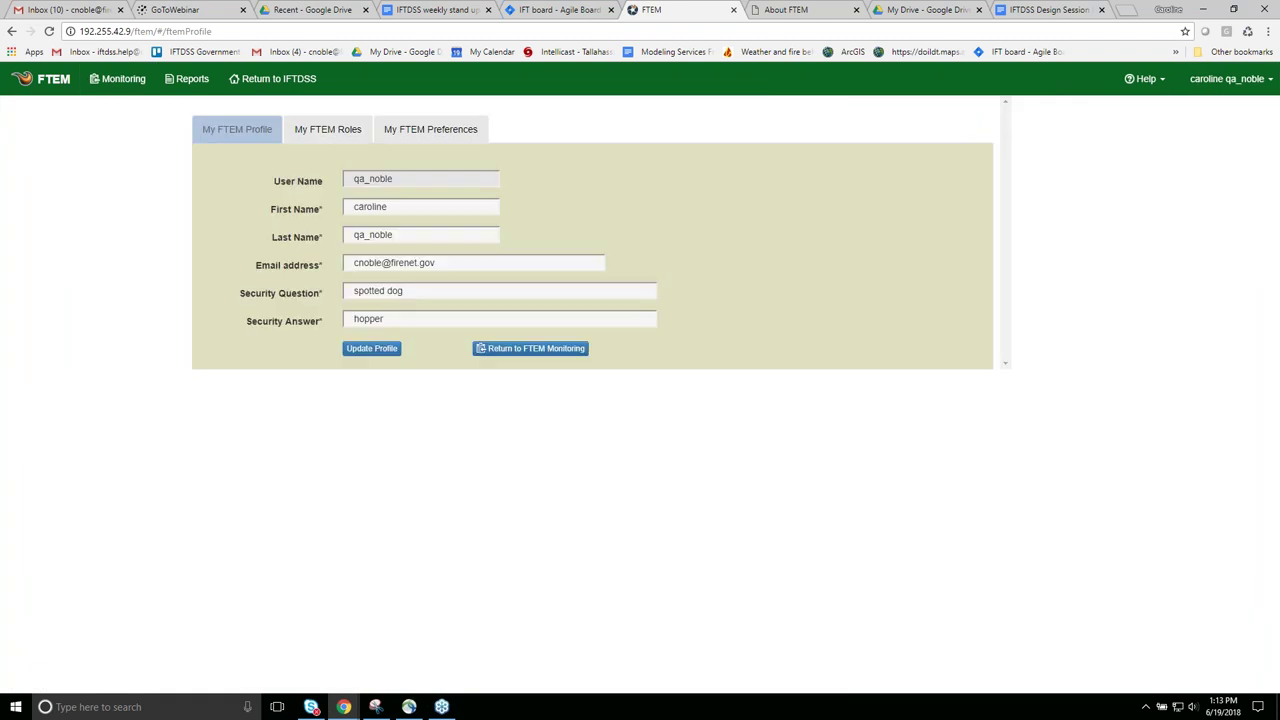
left_click(330, 133)
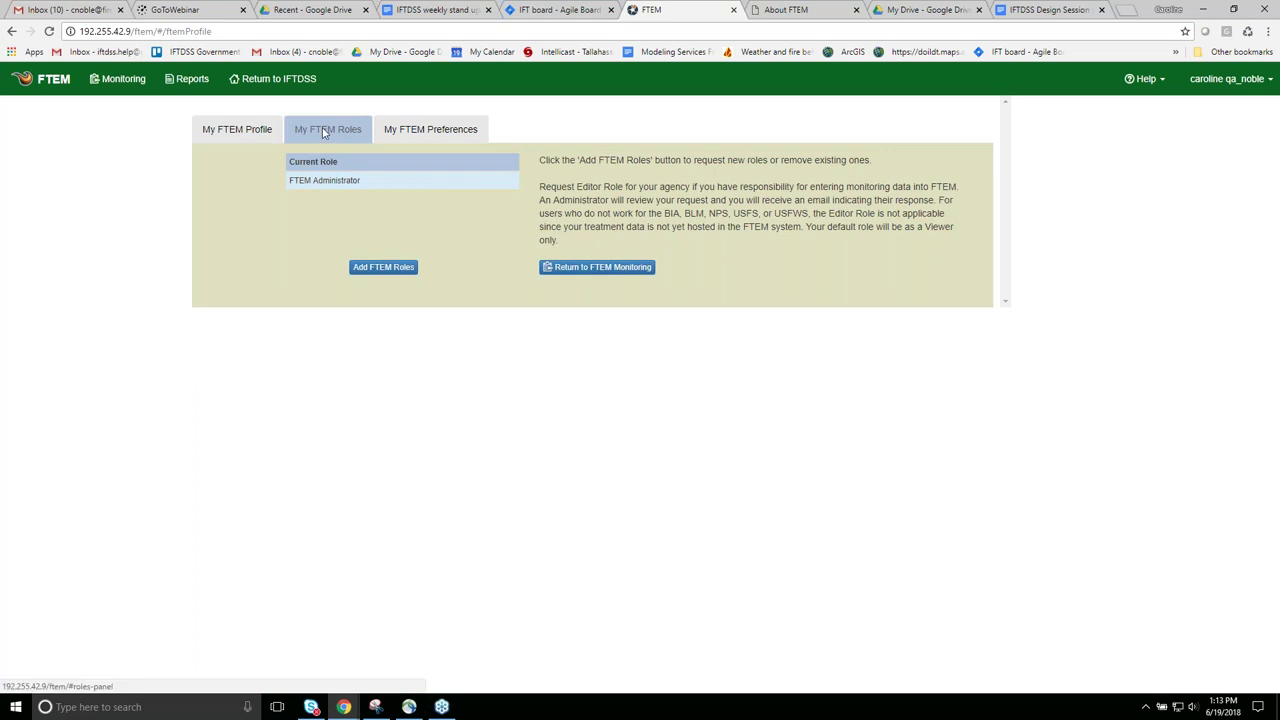
left_click(428, 131)
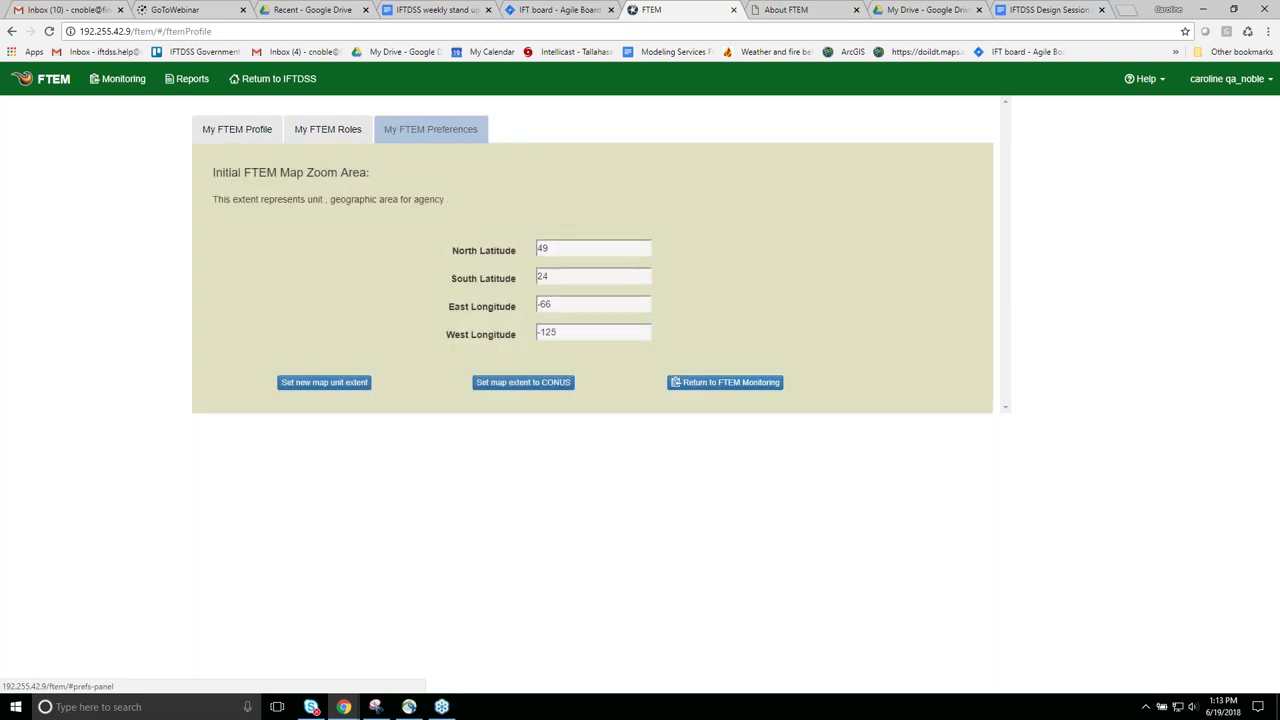
left_click(329, 386)
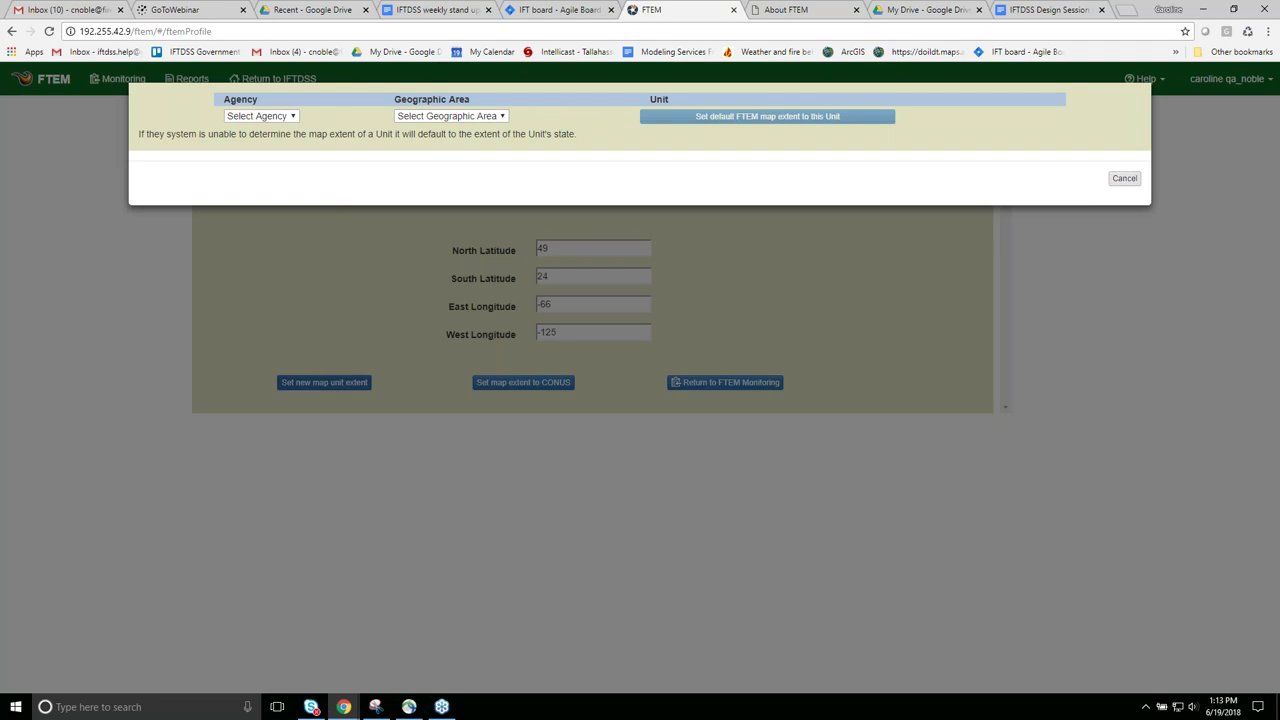
left_click(1124, 180)
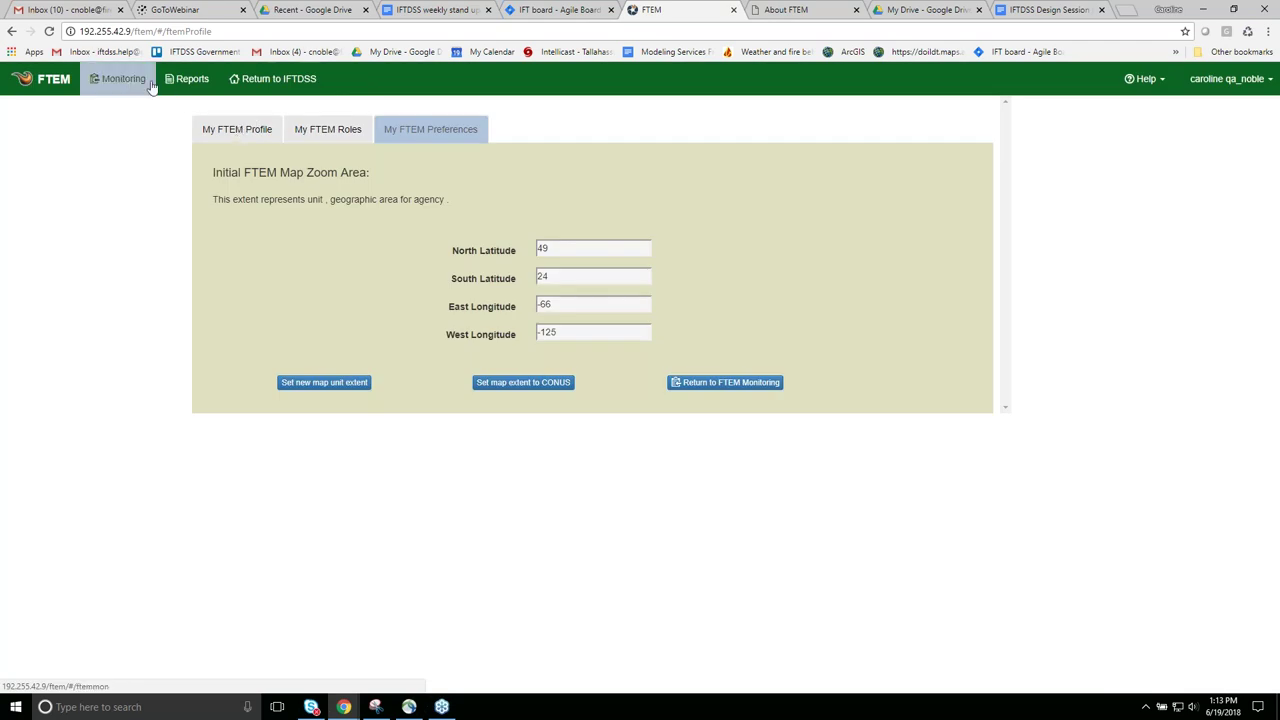
Return to FTEM Monitoring and sort the 2018 wildfire list by control date.
left_click(123, 81)
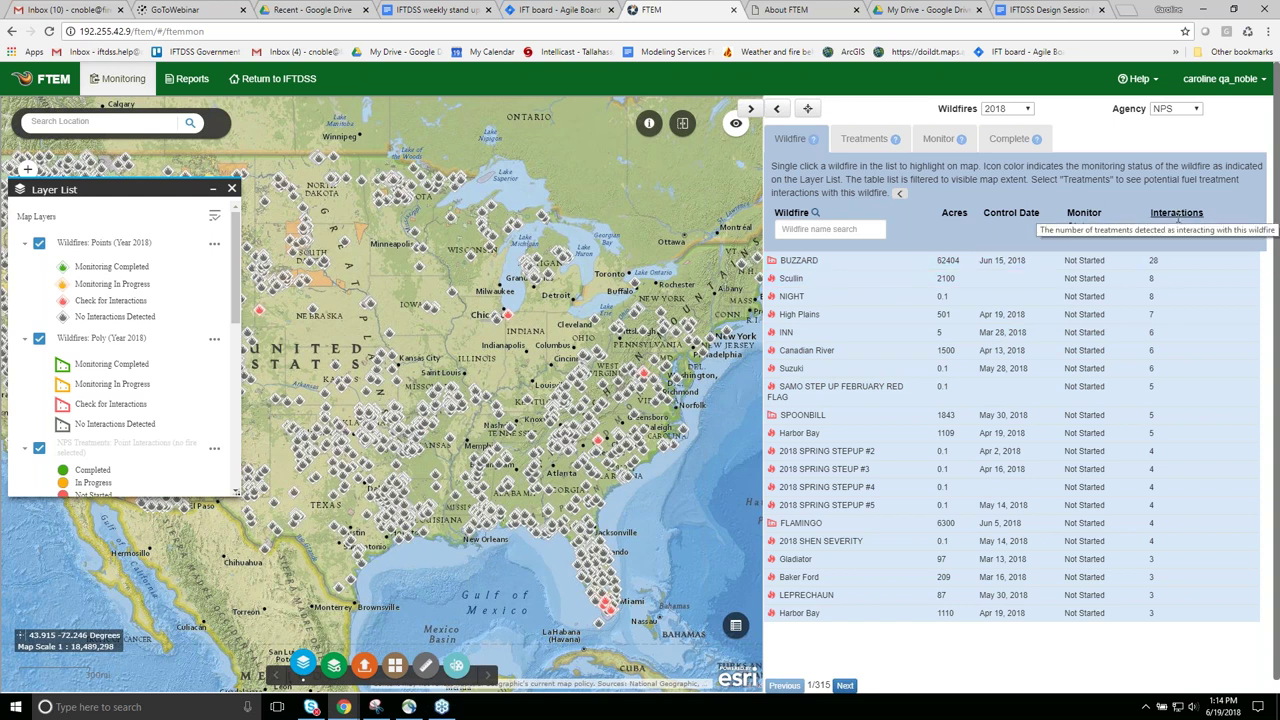
left_click(1010, 213)
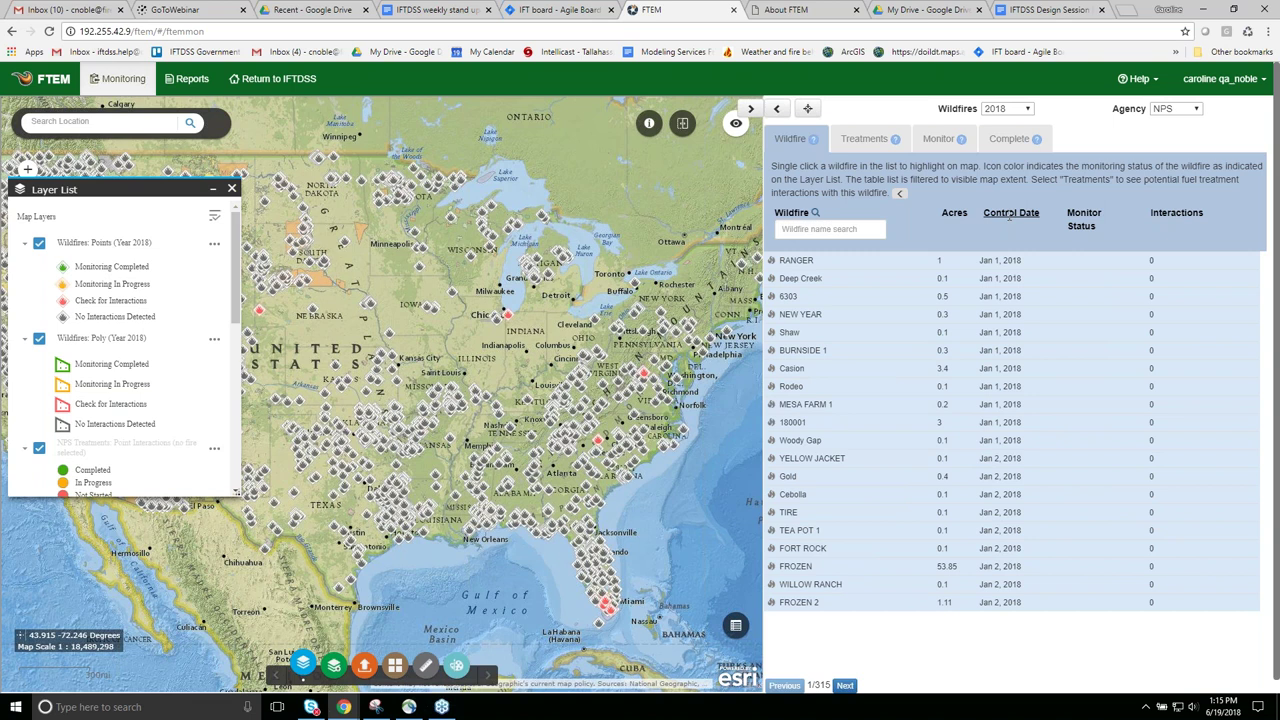
Sort the 2018 wildfire list by number of treatment interactions, with the highest first.
left_click(1010, 213)
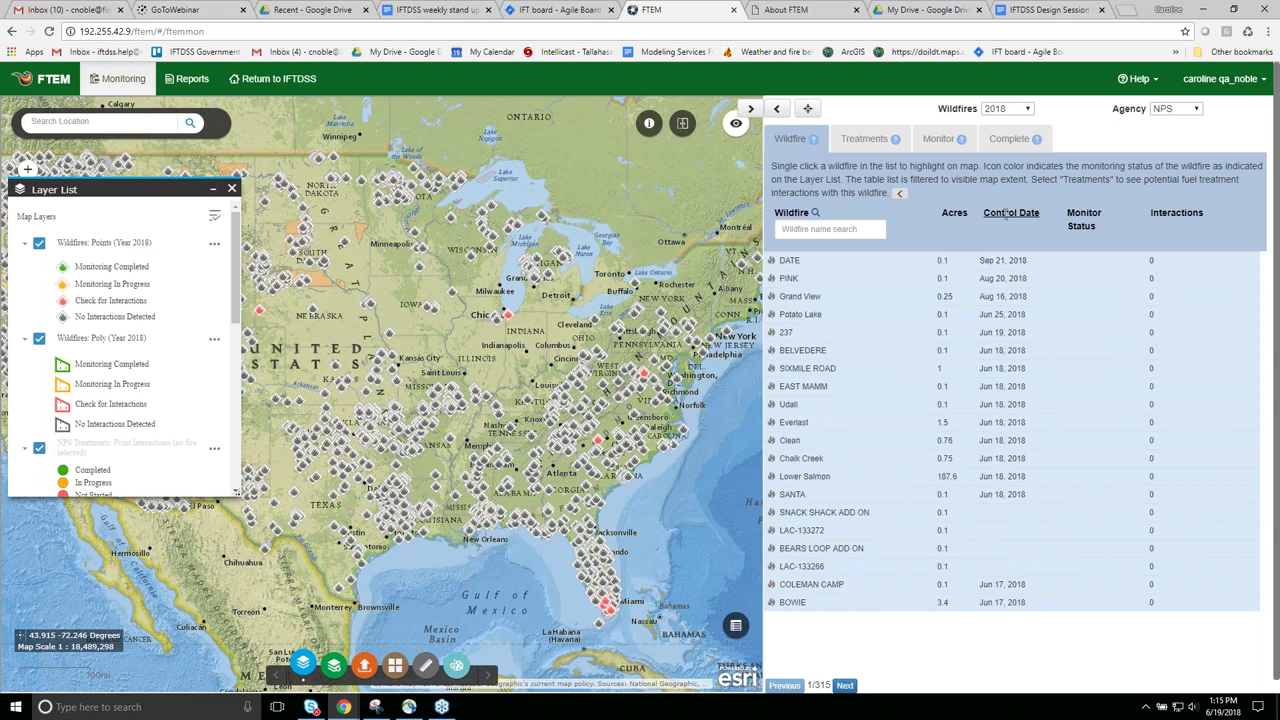
left_click(1007, 213)
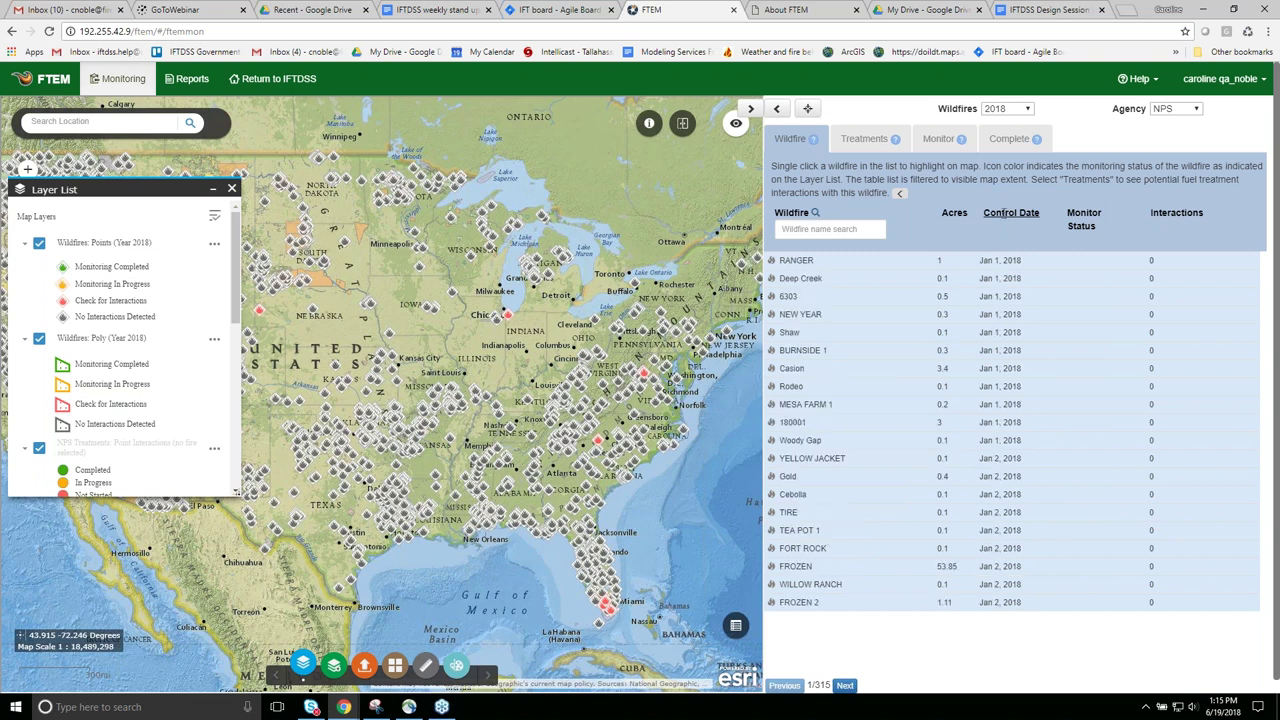
left_click(1177, 214)
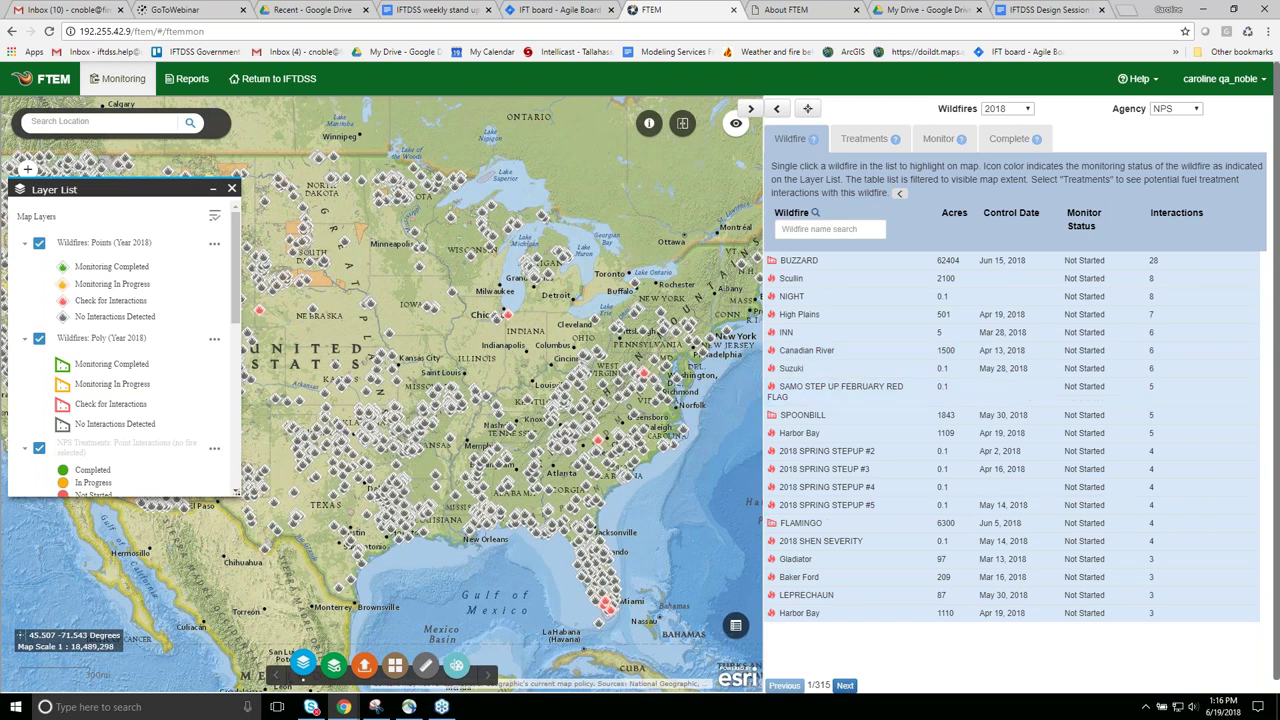
left_click_drag(978, 165, 775, 143)
left_click(775, 143)
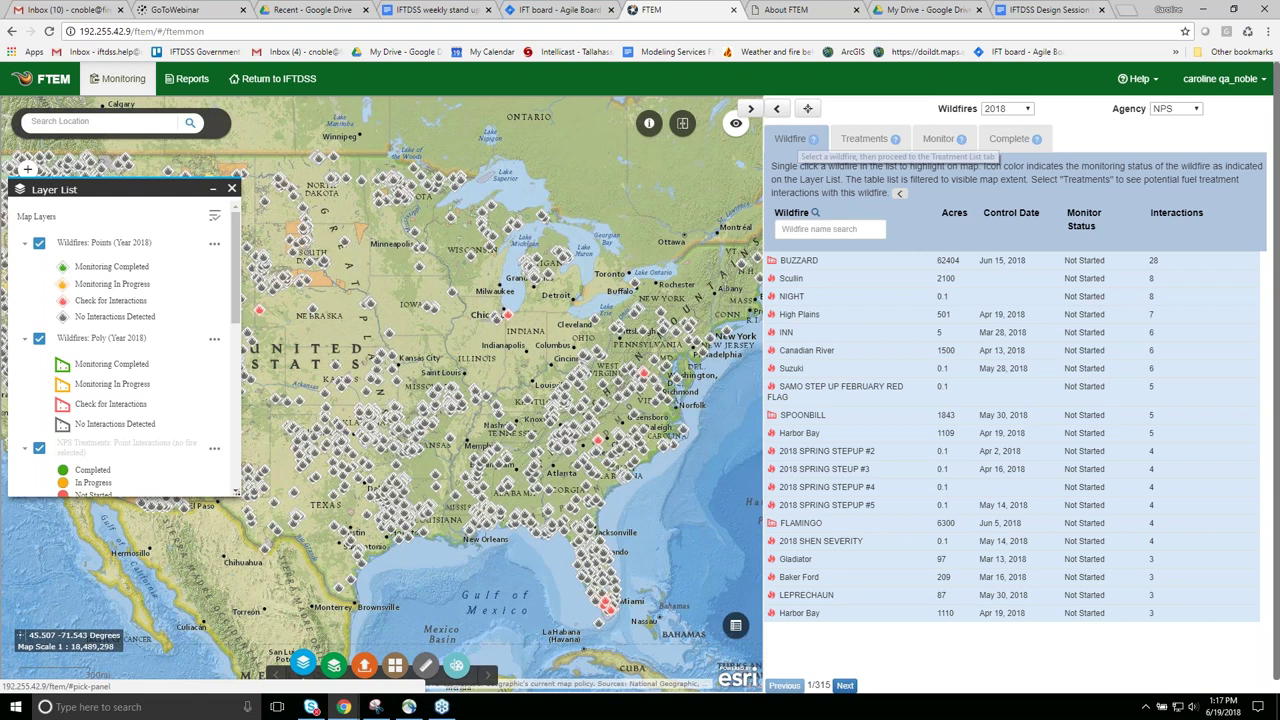
Filter the wildfire list by the name "context", select CONTEXT FIRE and zoom the map to its perimeter.
left_click(789, 229)
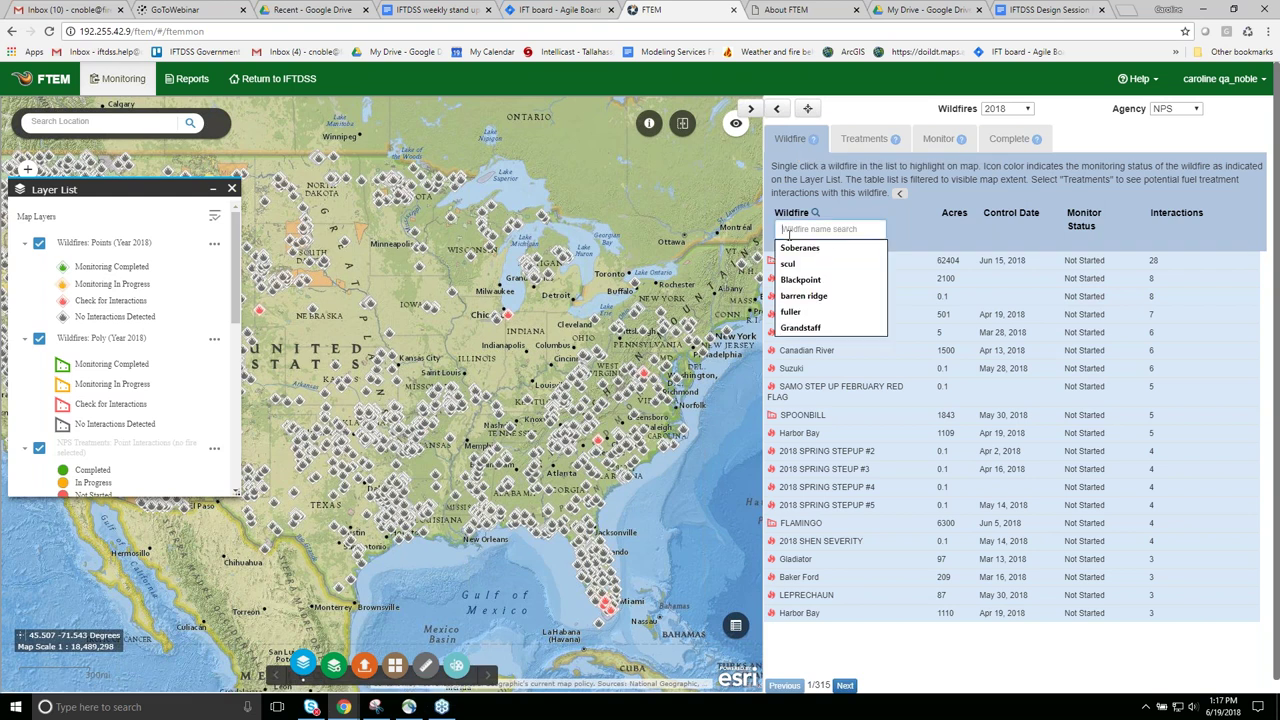
type("C")
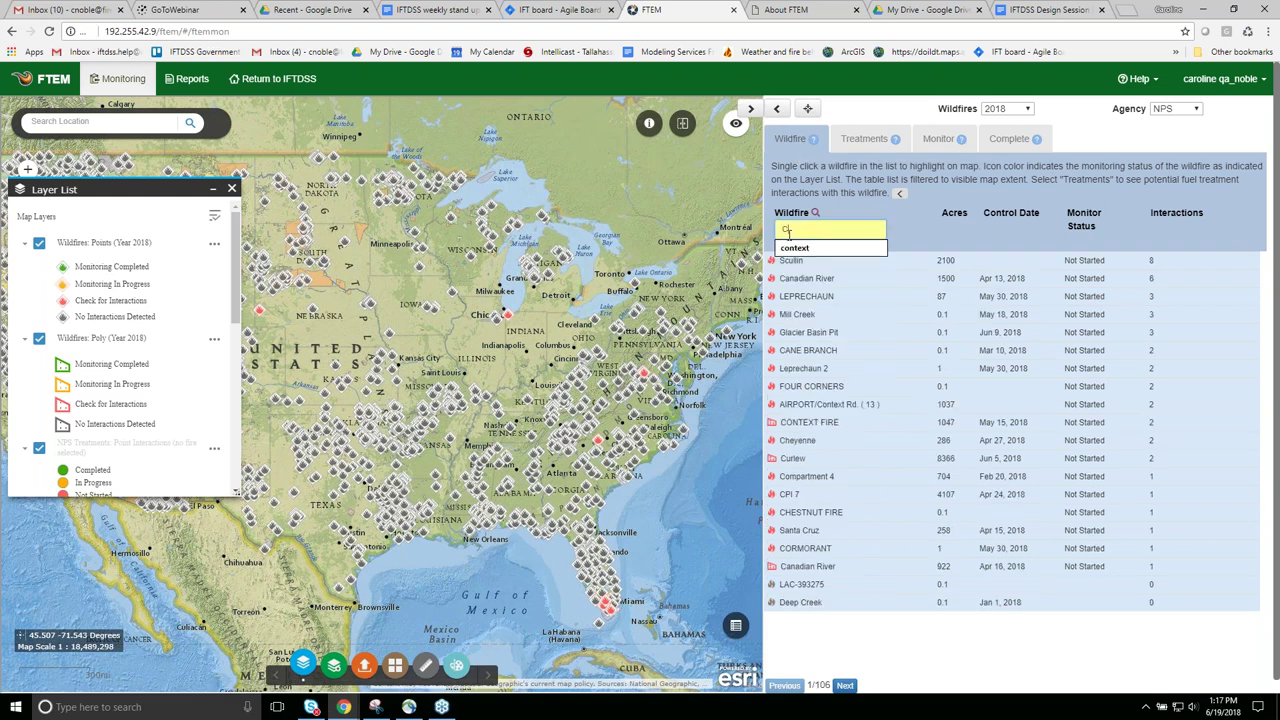
type("on")
left_click(798, 247)
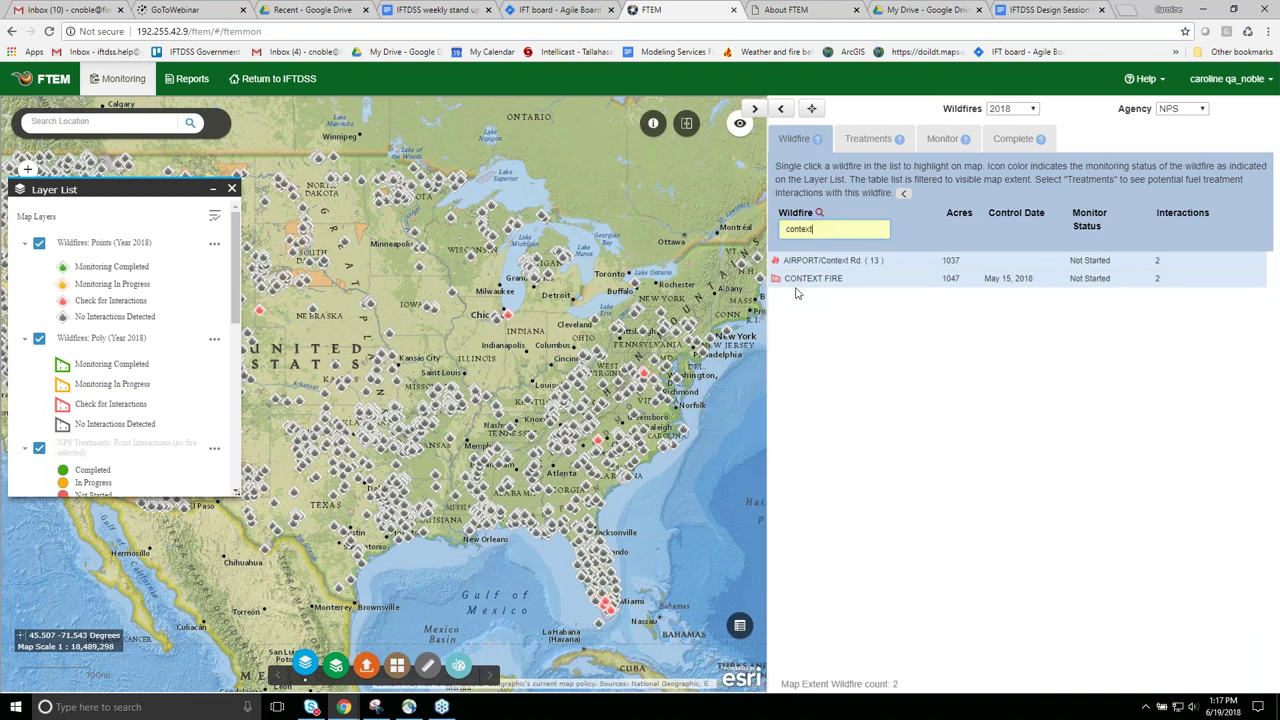
left_click(797, 285)
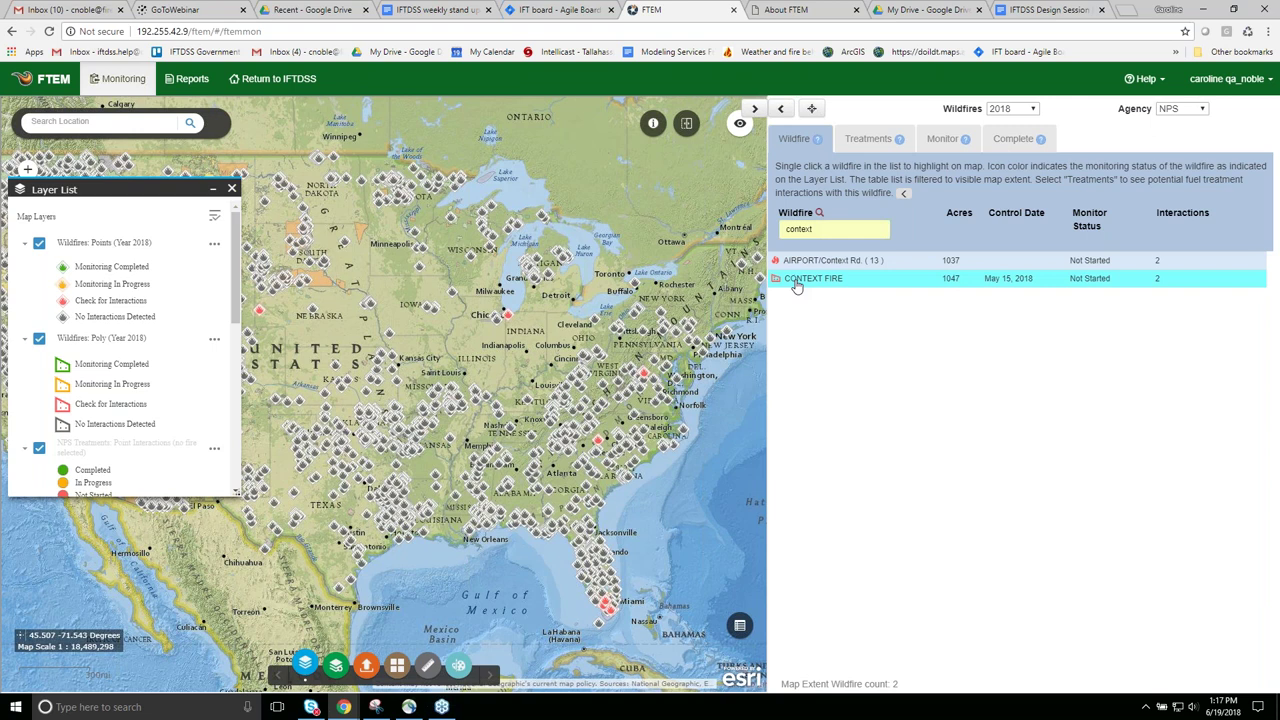
left_click(797, 285)
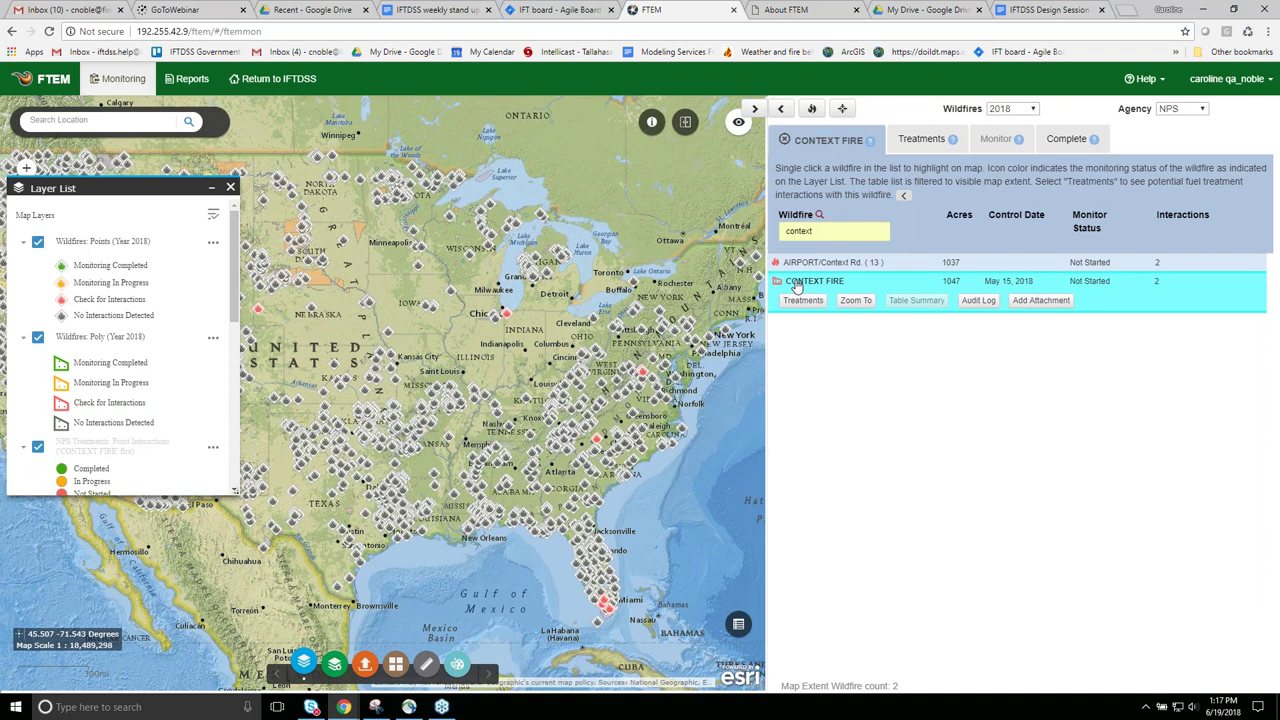
left_click(858, 300)
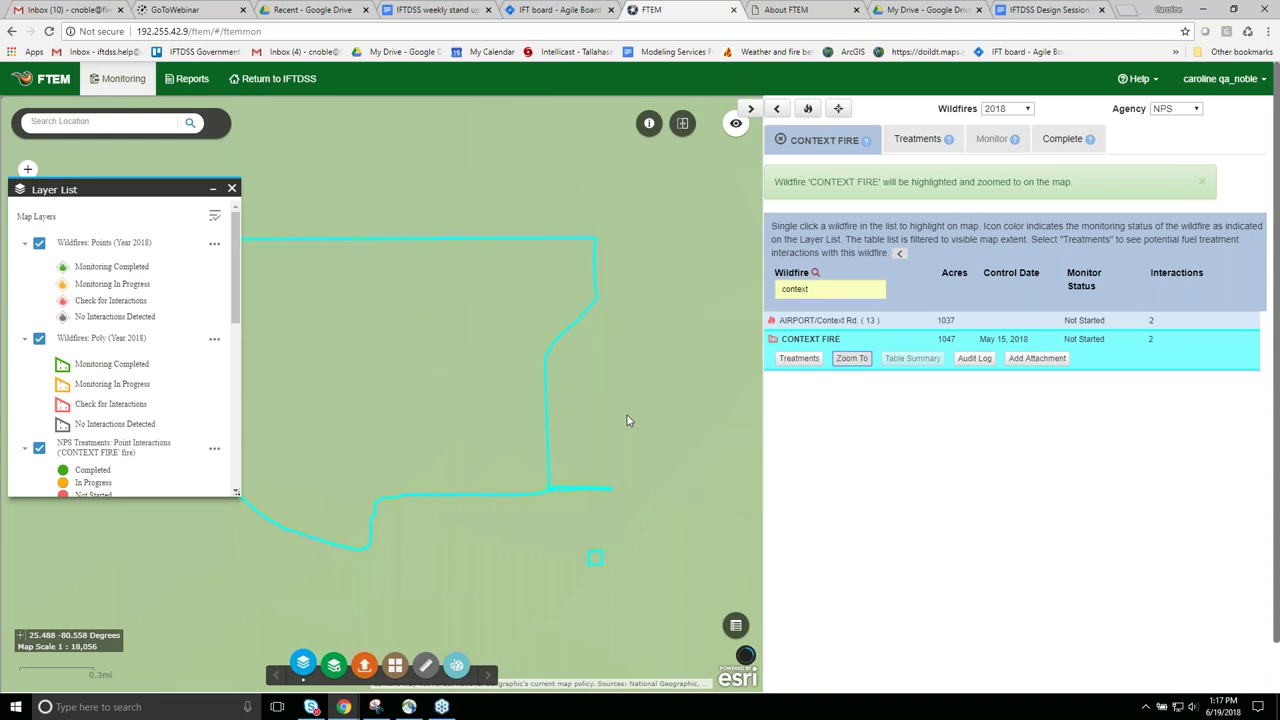
scroll(627, 420, "down", 1)
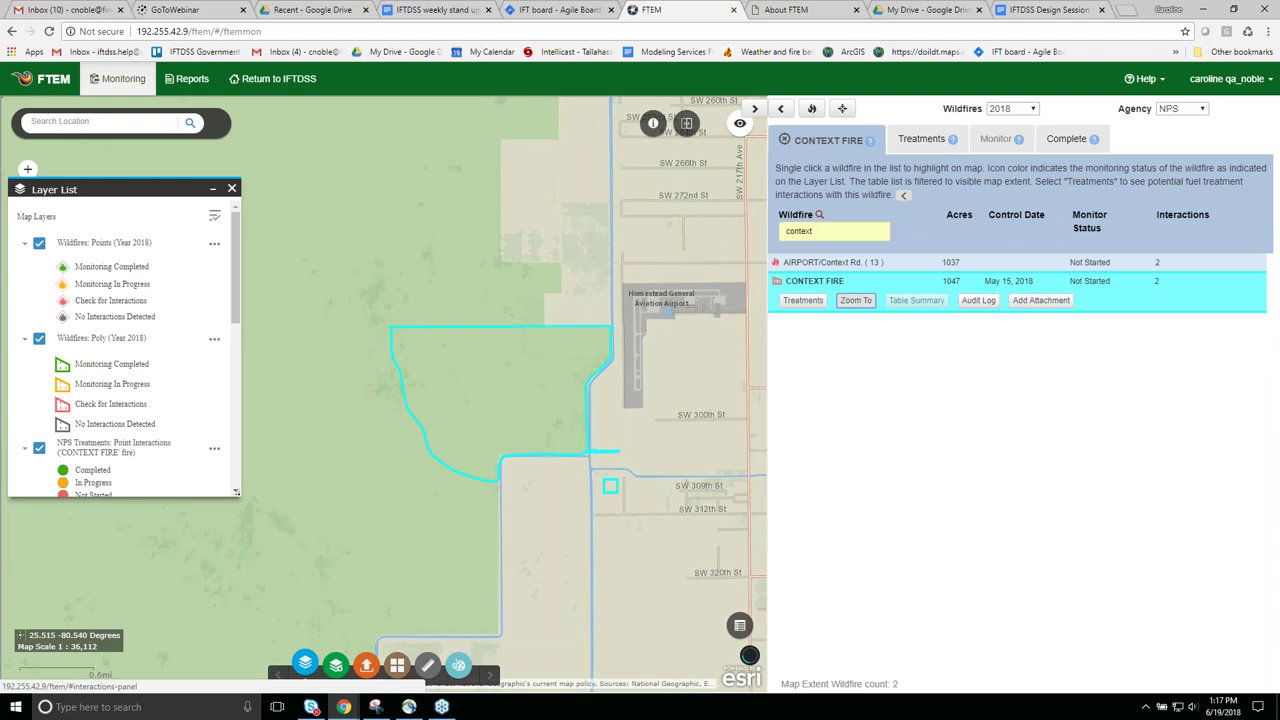
Open the list of potential treatment interactions for CONTEXT FIRE, with the fire and its surrounding treatments in the map view.
left_click(803, 301)
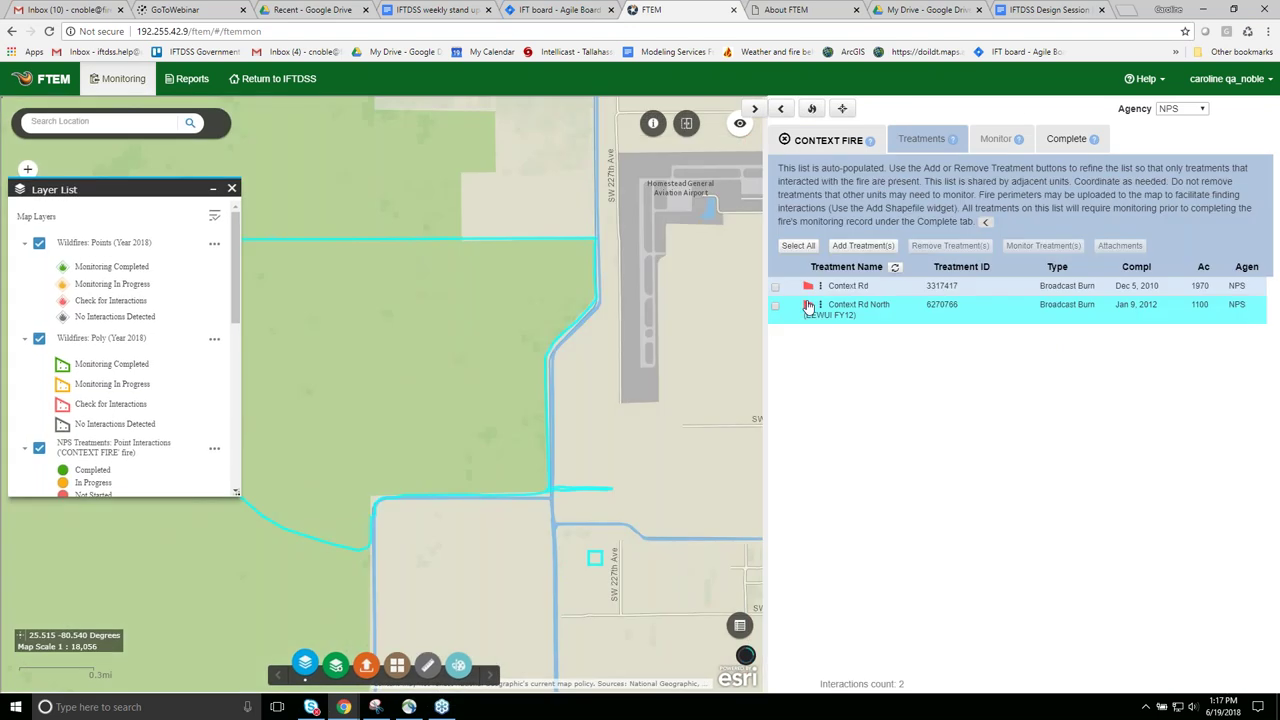
left_click(868, 146)
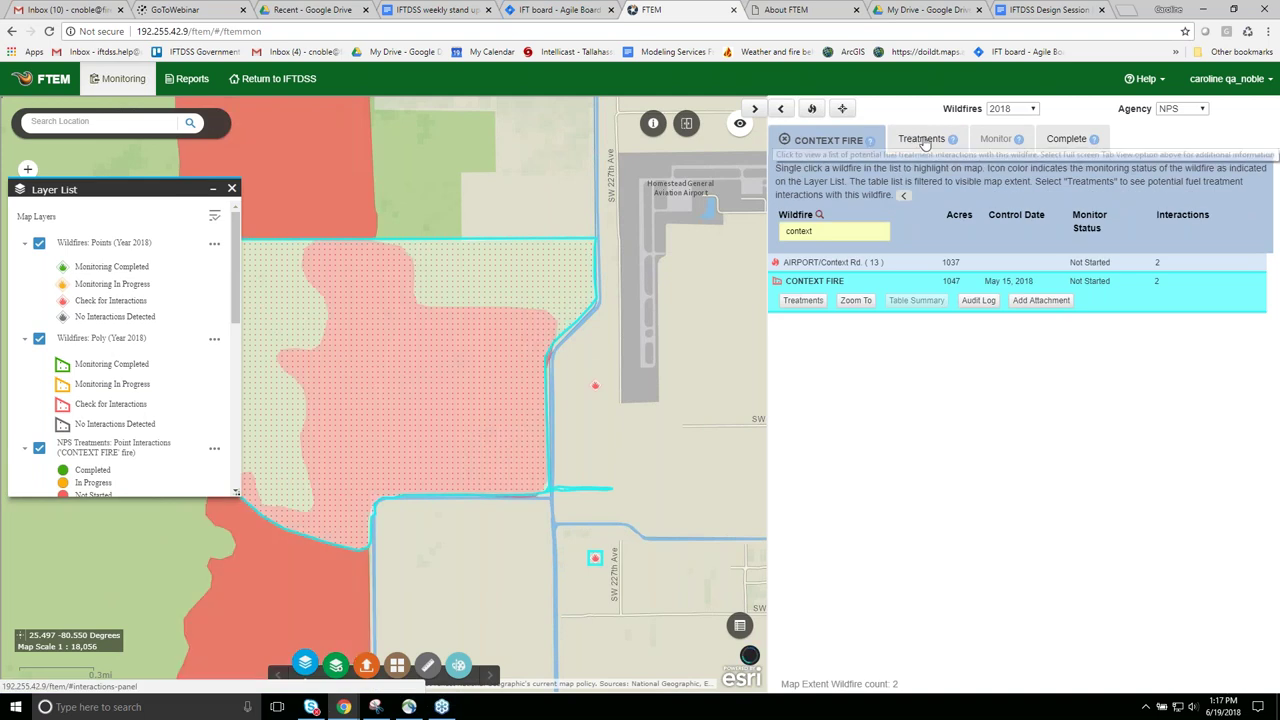
left_click(922, 140)
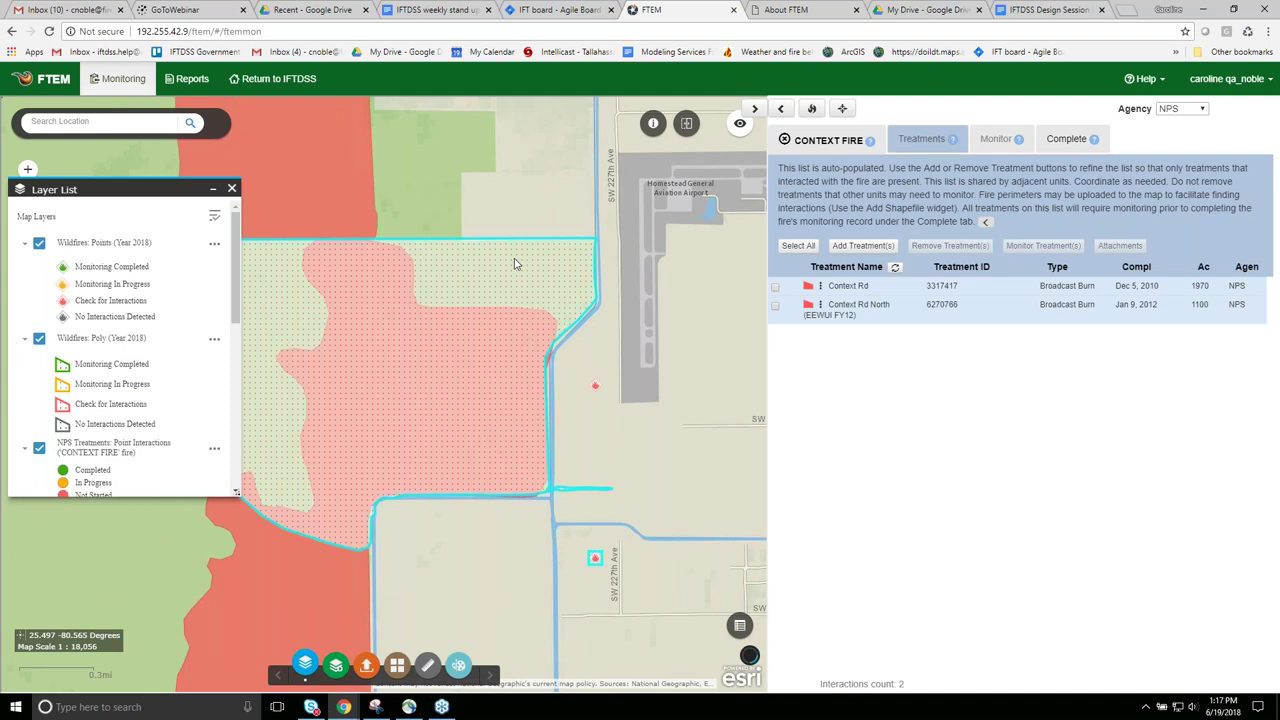
left_click_drag(515, 263, 613, 277)
scroll(613, 277, "down", 1)
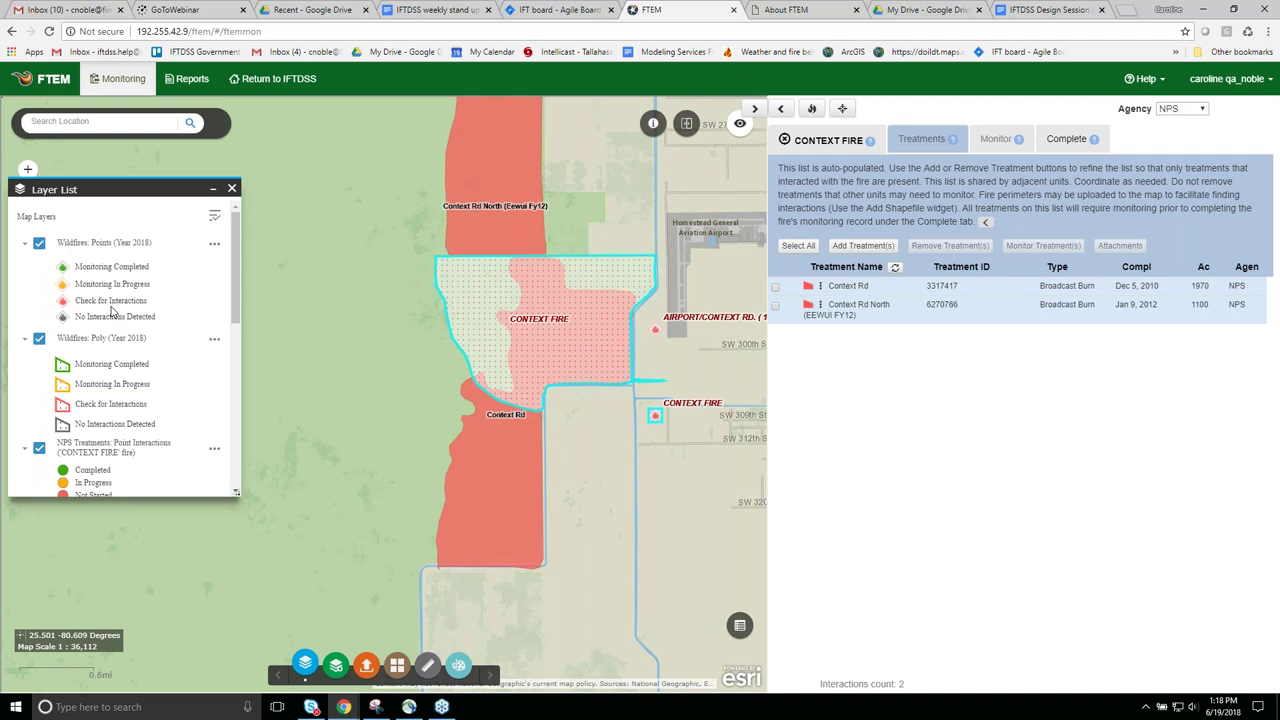
Highlight the Context Rd treatment on the map by selecting it in the treatment list, and clear the selection.
left_click(777, 287)
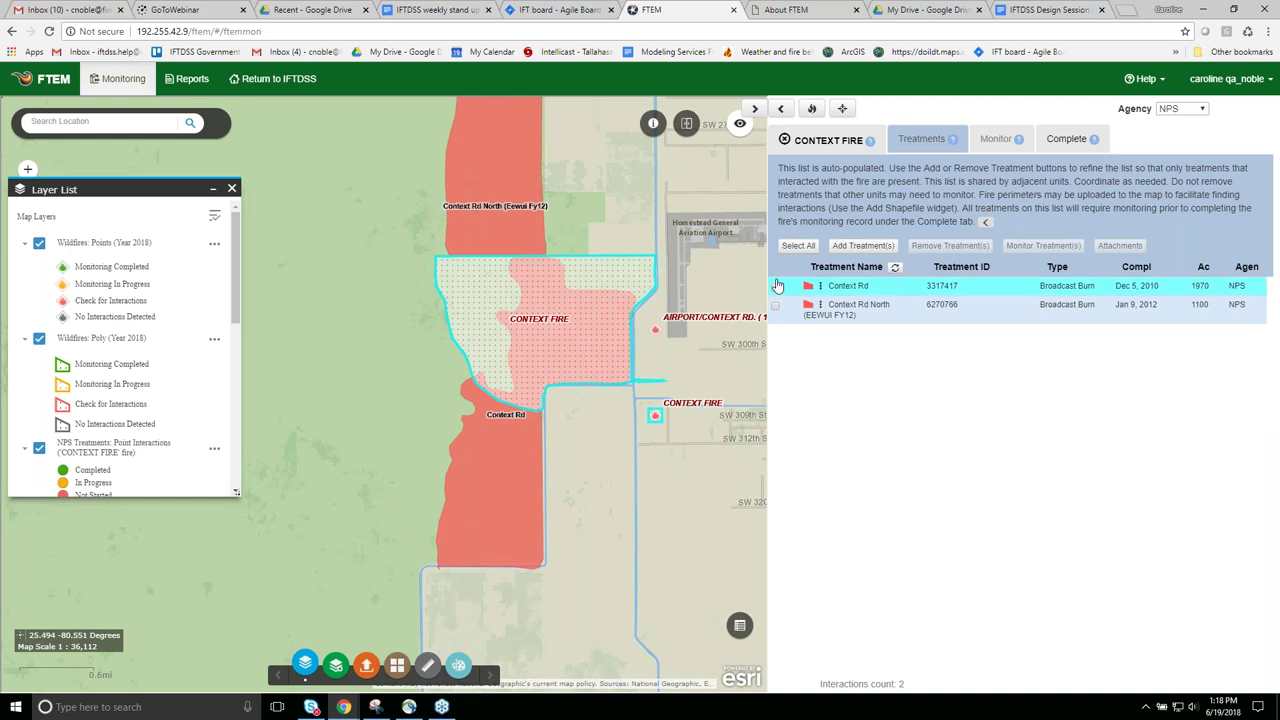
left_click(775, 286)
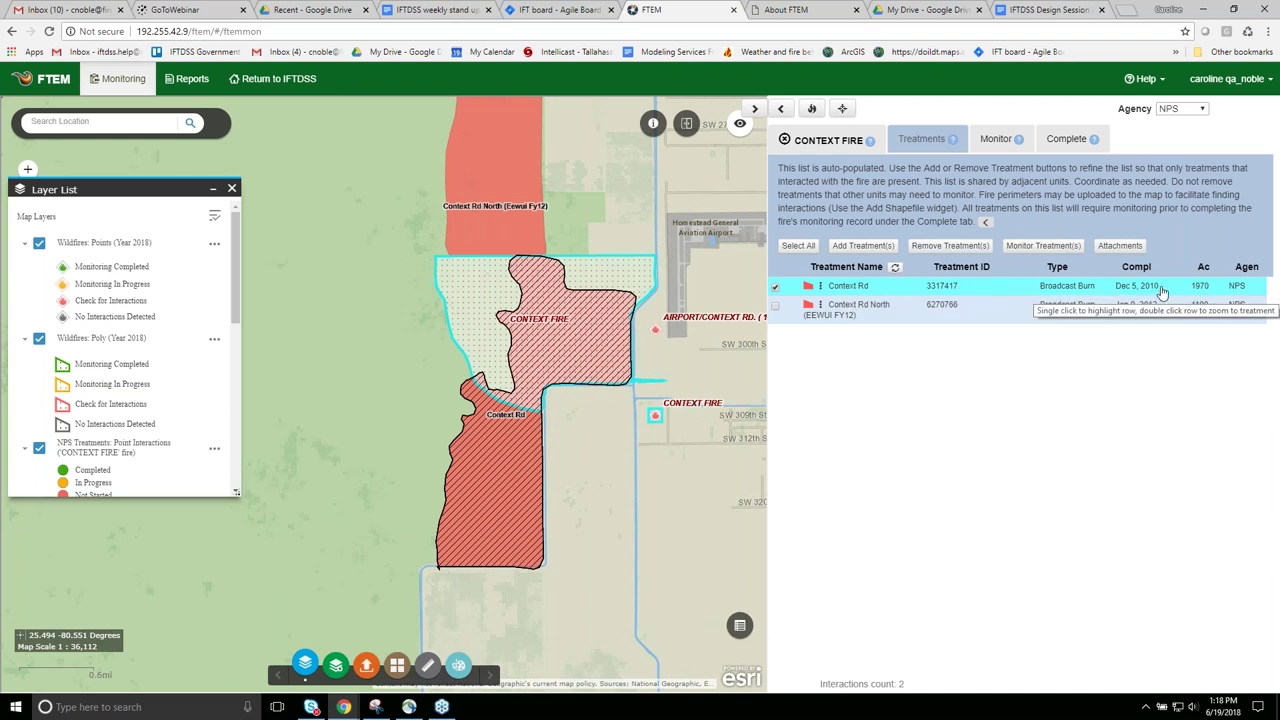
left_click(777, 291)
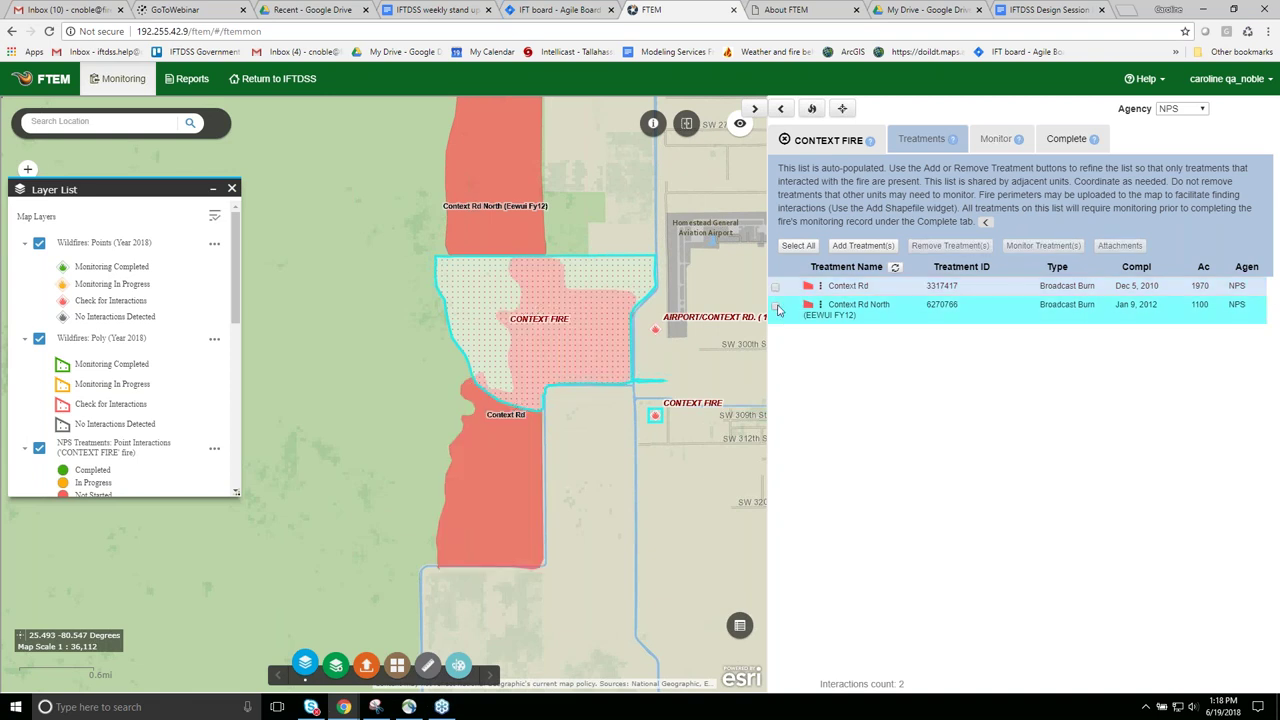
Select the Context Rd North (EEWUI FY12) treatment and remove it from CONTEXT FIRE's treatment interactions.
left_click(776, 307)
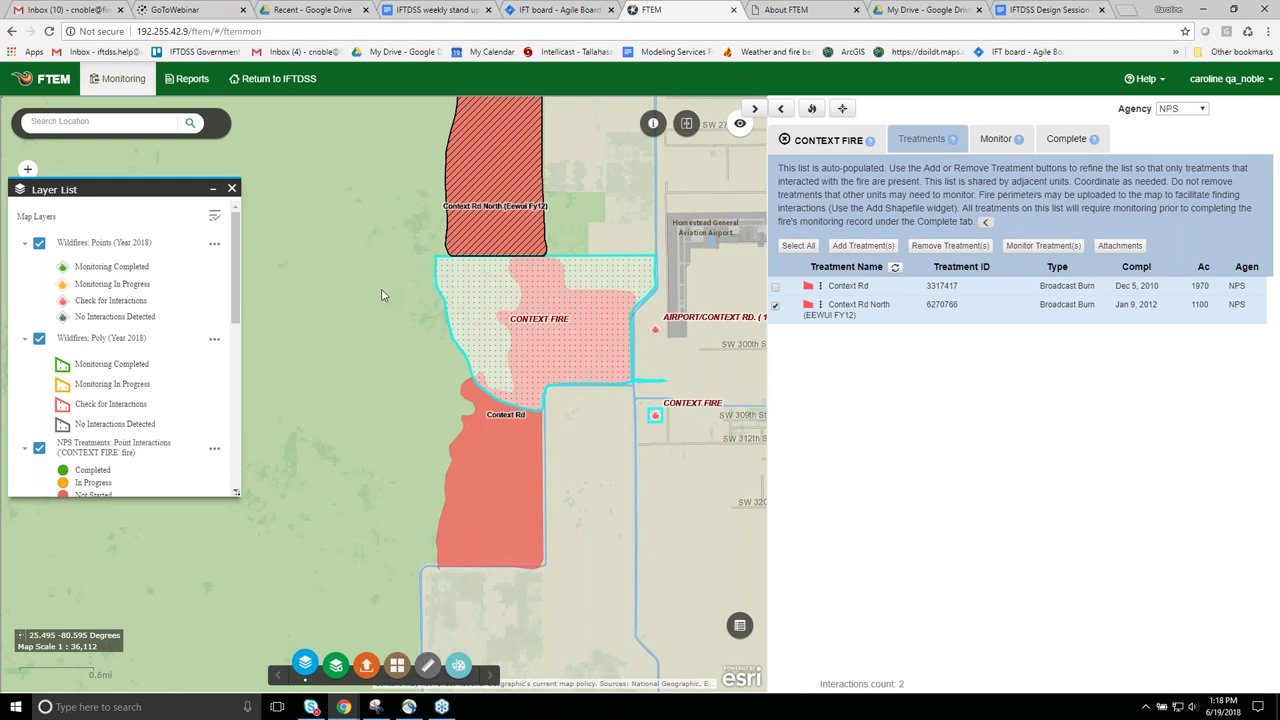
left_click_drag(381, 295, 371, 426)
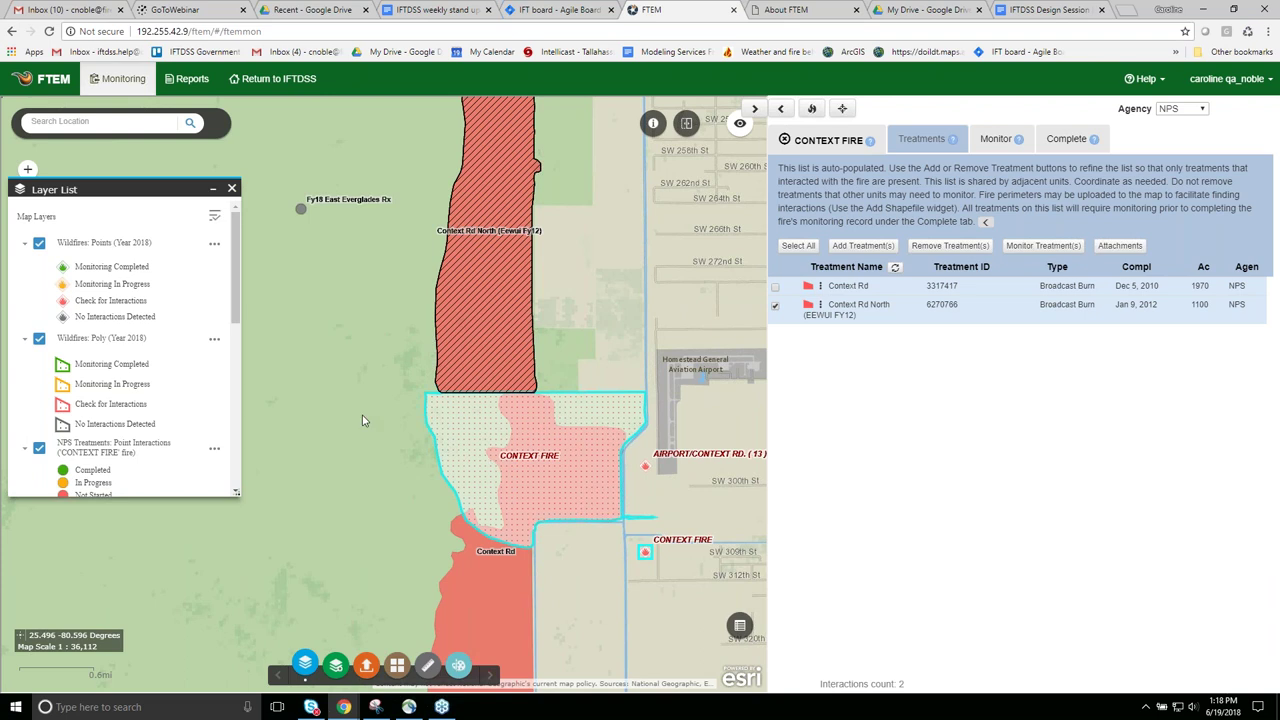
left_click_drag(363, 421, 361, 345)
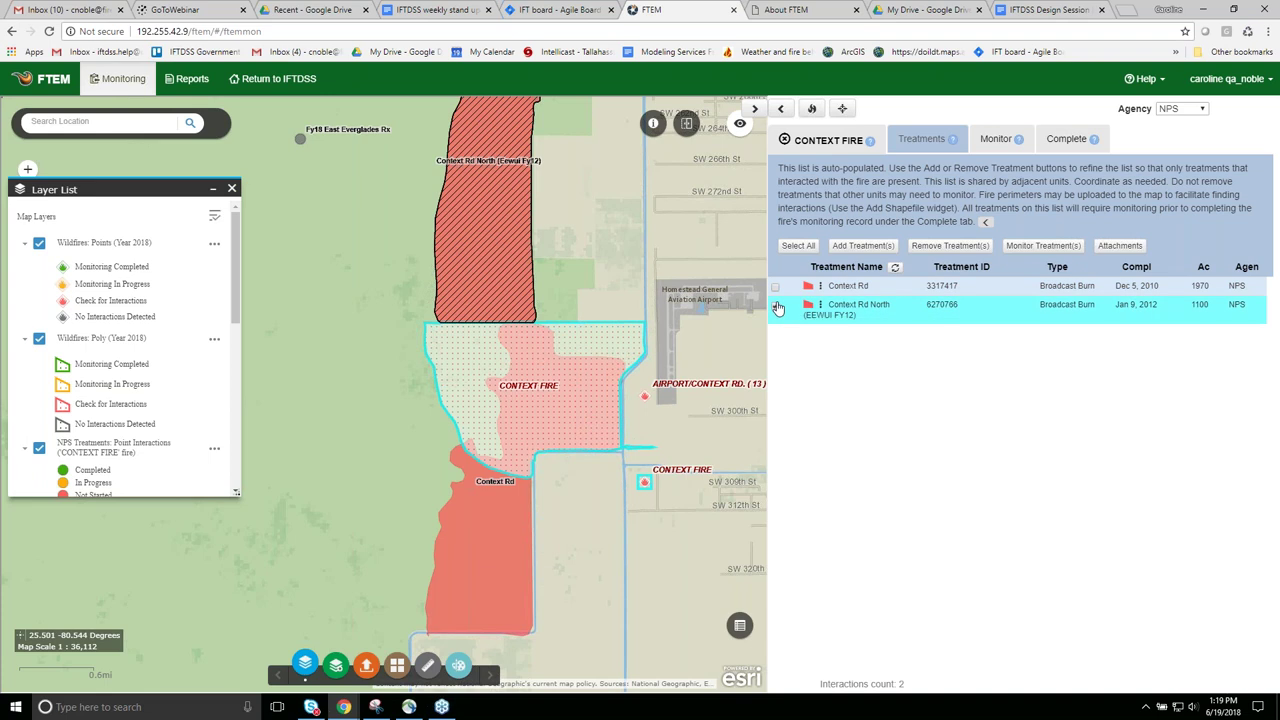
left_click(945, 246)
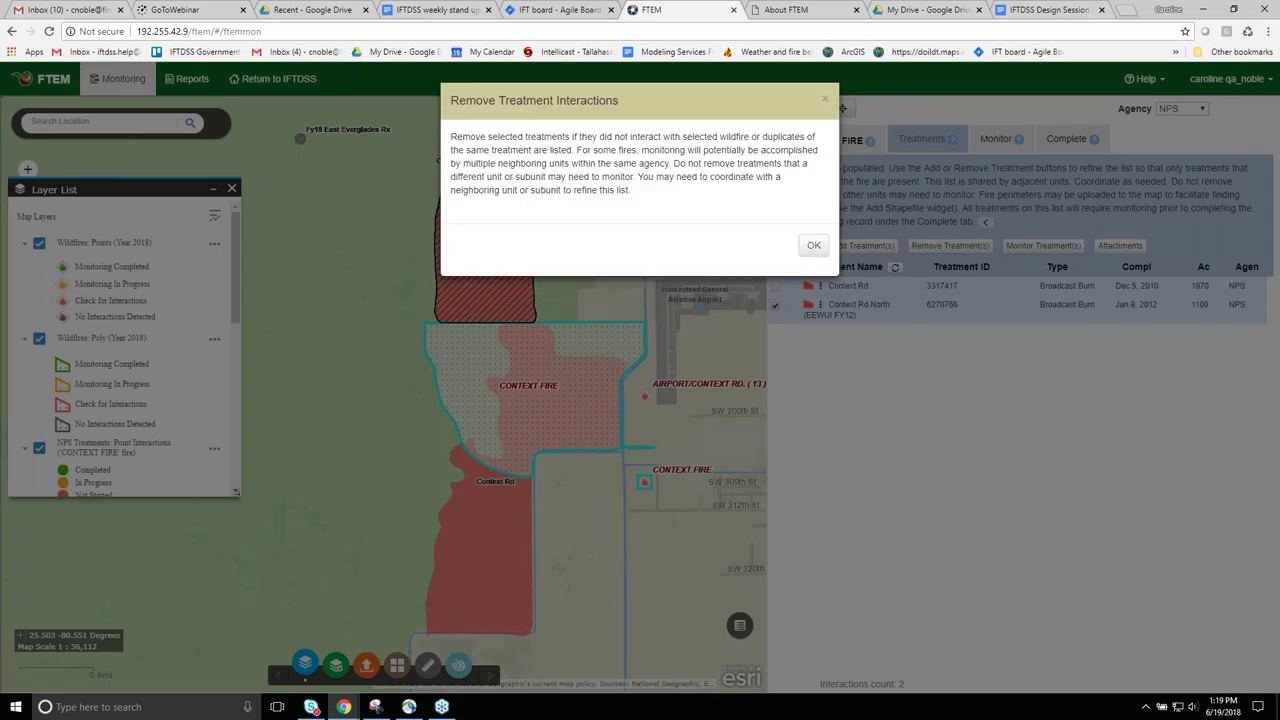
left_click(812, 249)
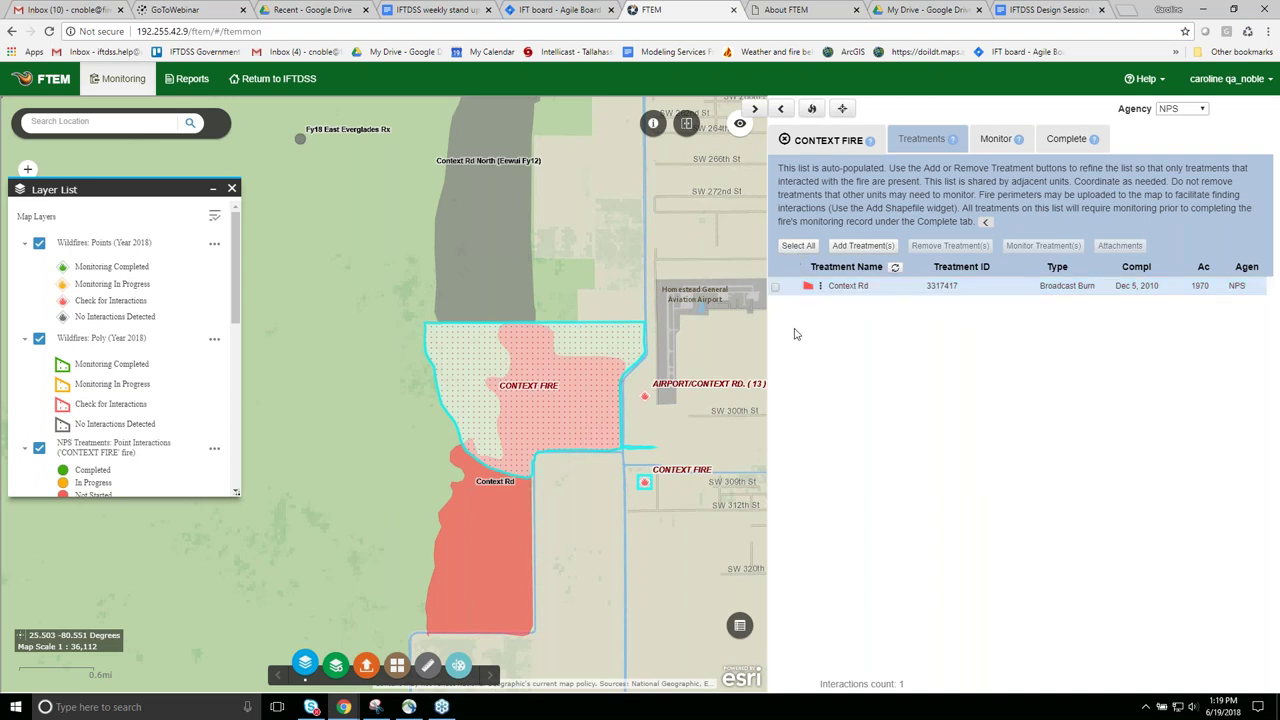
Find additional treatment interactions for CONTEXT FIRE using a 1500-meter buffer around the fire's perimeter.
left_click(855, 248)
left_click(580, 231)
type("5000")
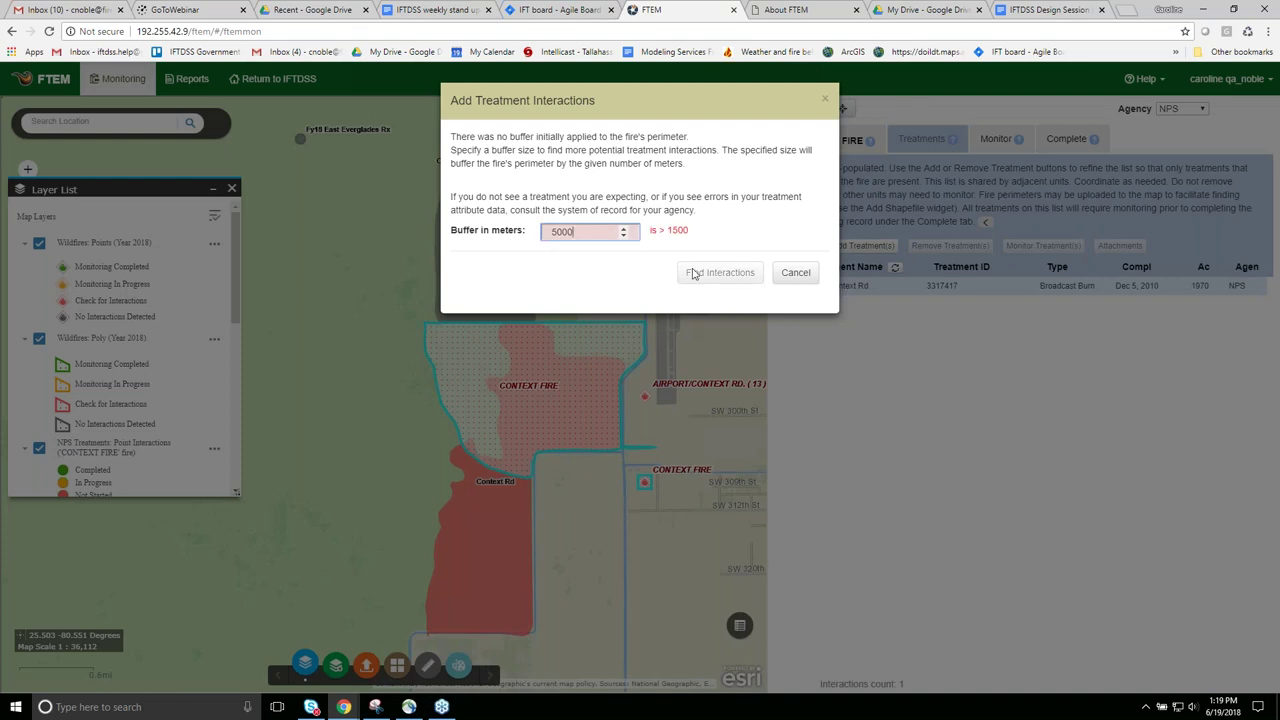
key("BackSpace")
key("BackSpace")
key("BackSpace")
key("BackSpace")
type("1500")
left_click(692, 275)
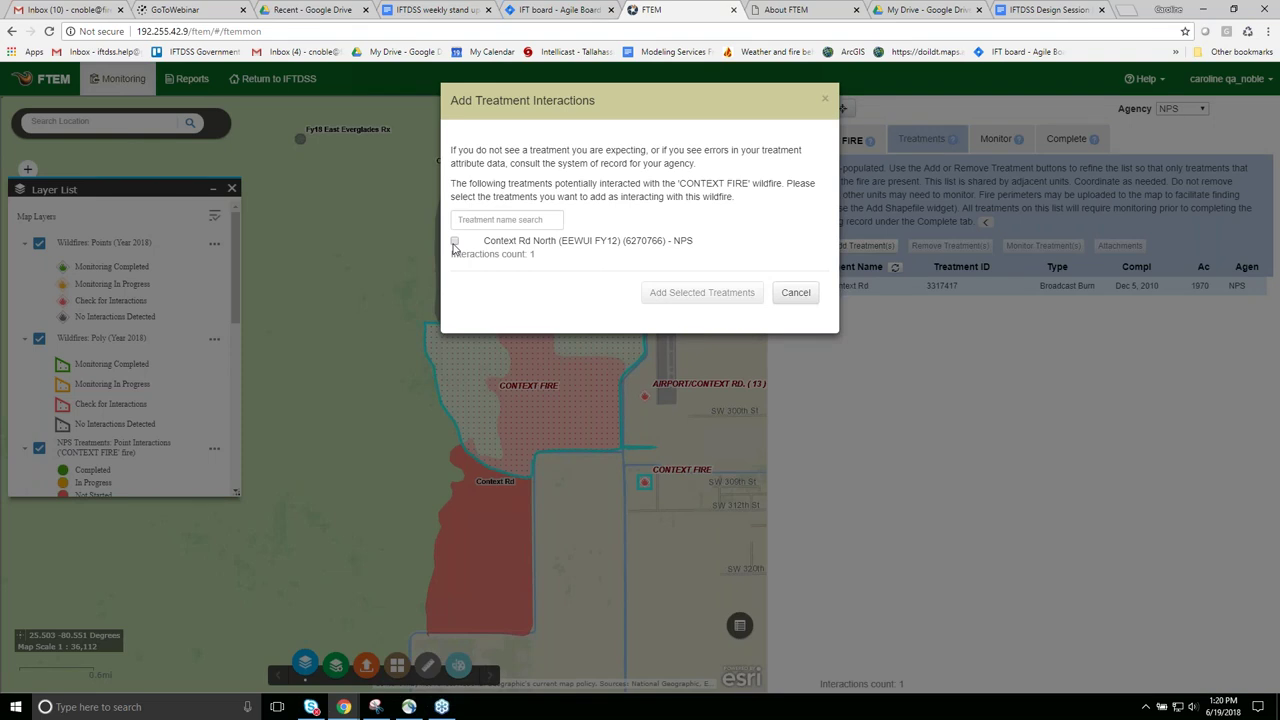
Add the found Context Rd North (EEWUI FY12) treatment to CONTEXT FIRE's interactions.
left_click(455, 243)
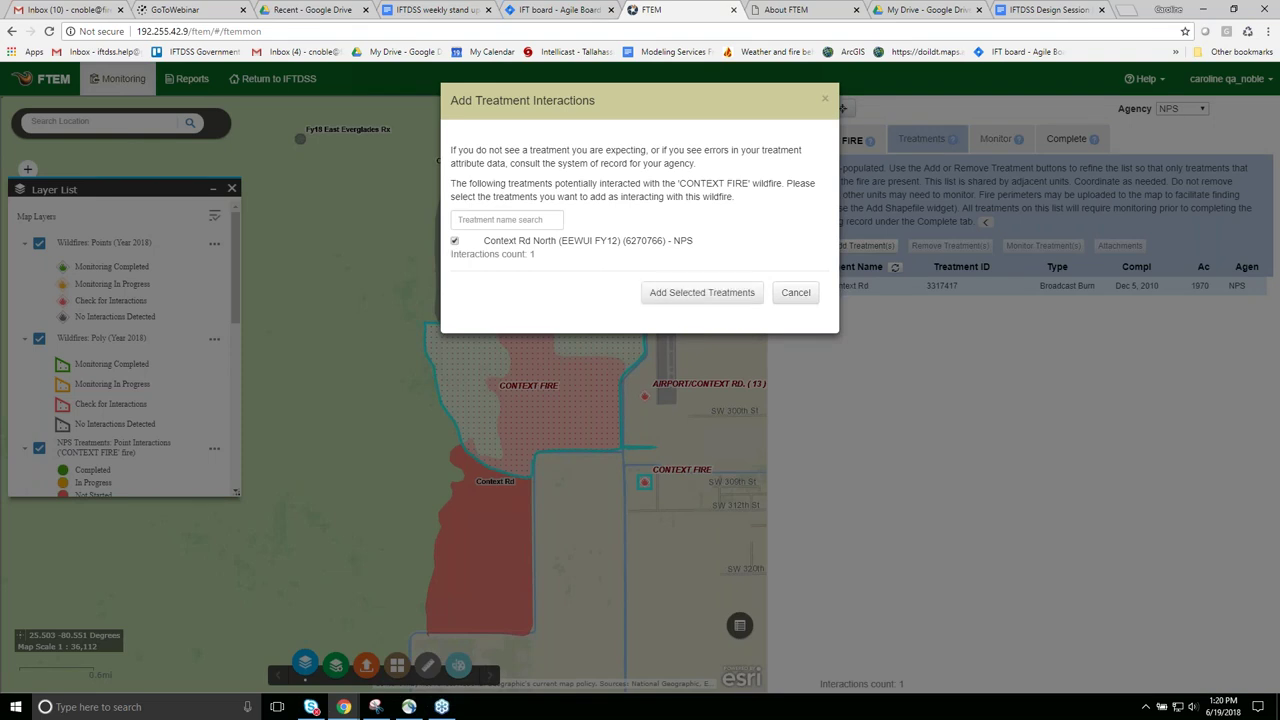
left_click(737, 292)
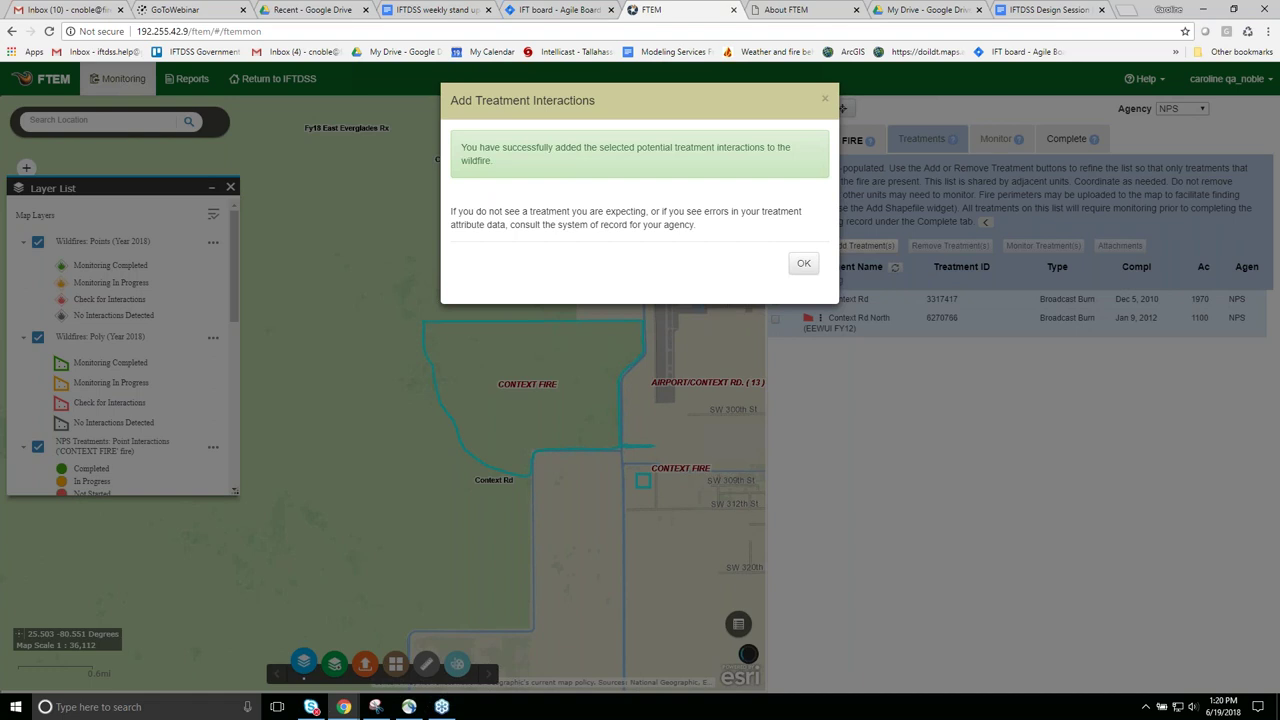
left_click(803, 263)
left_click(808, 266)
Remove the re-added Context Rd North (EEWUI FY12) treatment from CONTEXT FIRE's interactions again.
left_click(775, 310)
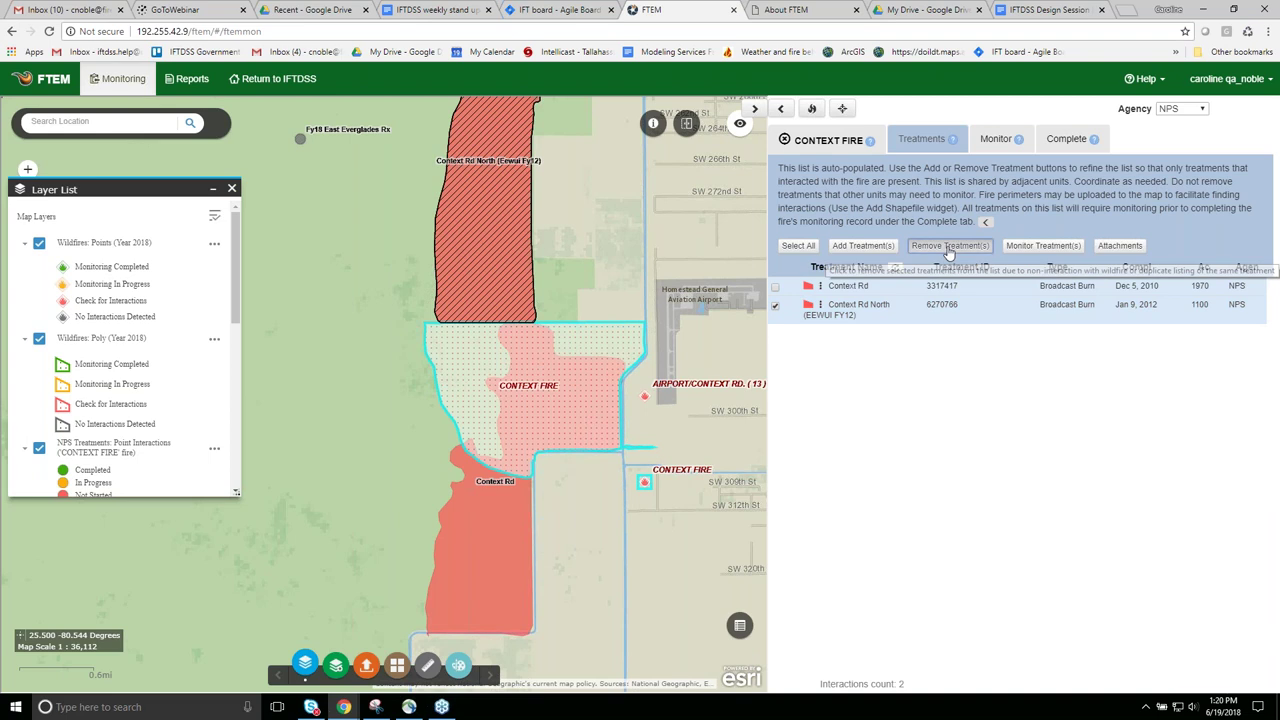
left_click(949, 247)
left_click(726, 361)
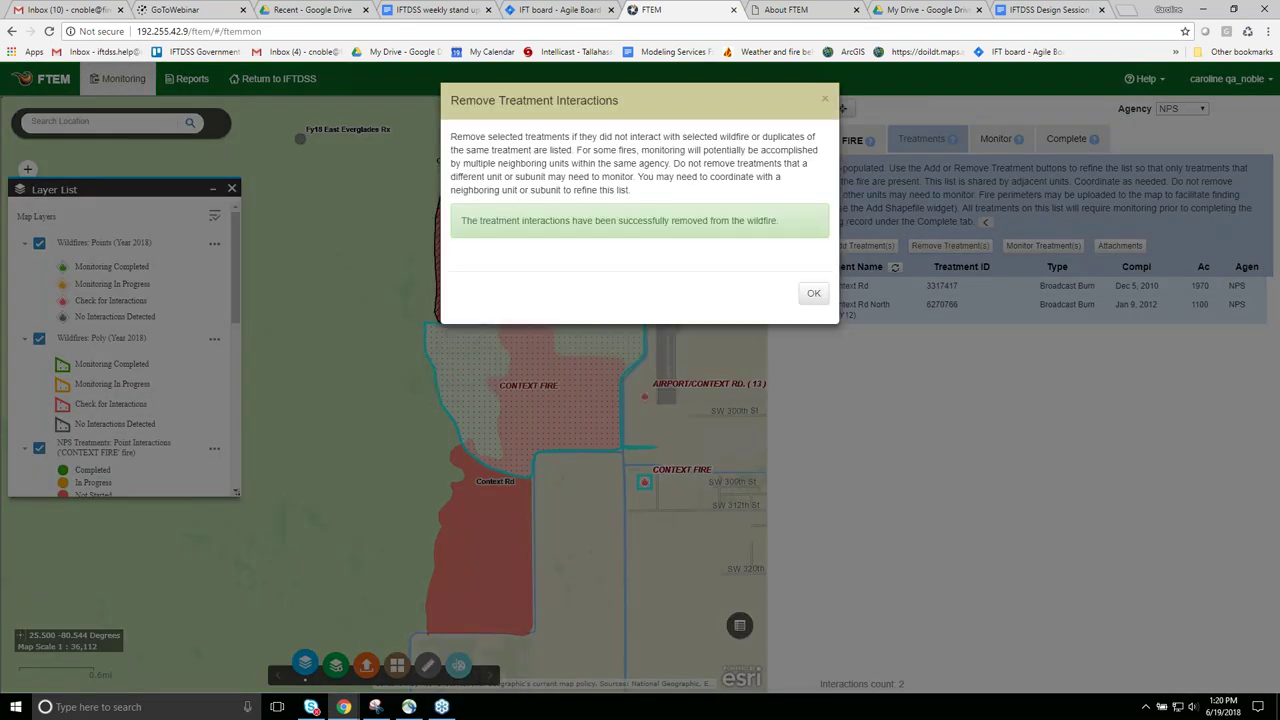
left_click(813, 295)
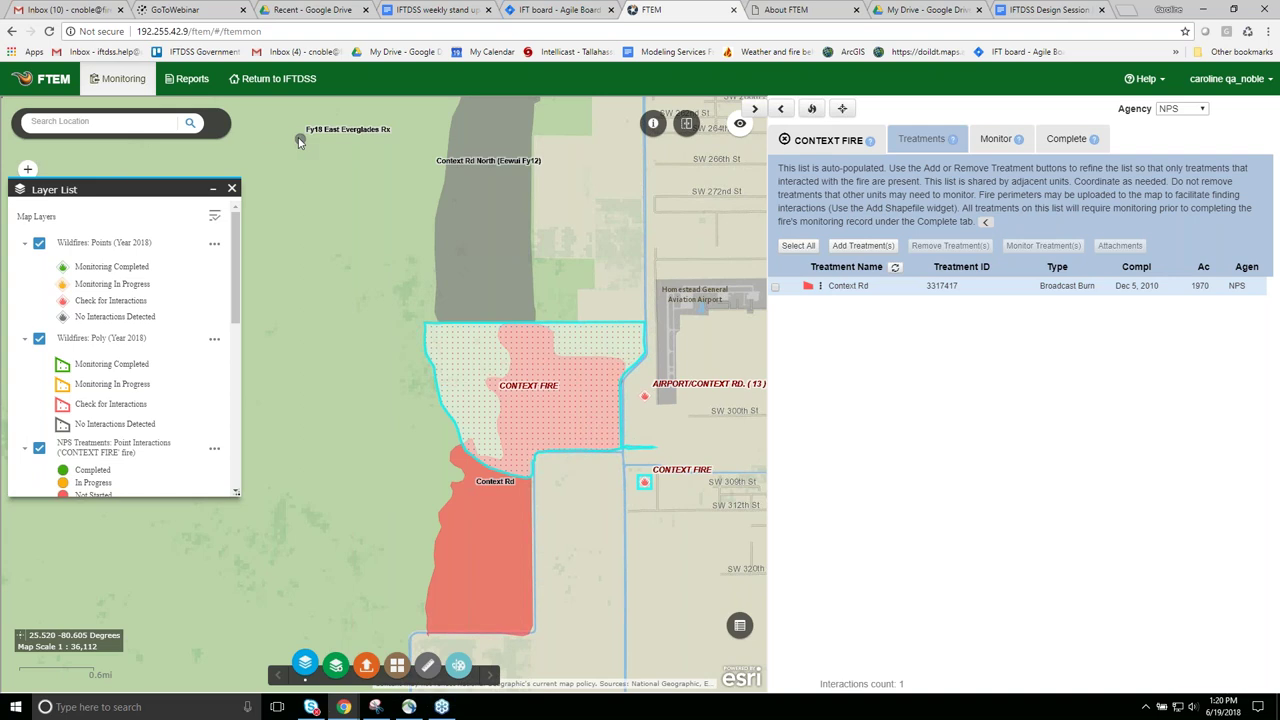
Add the FY18 East Everglades RX treatment point to CONTEXT FIRE as an interaction directly from the map.
left_click(299, 140)
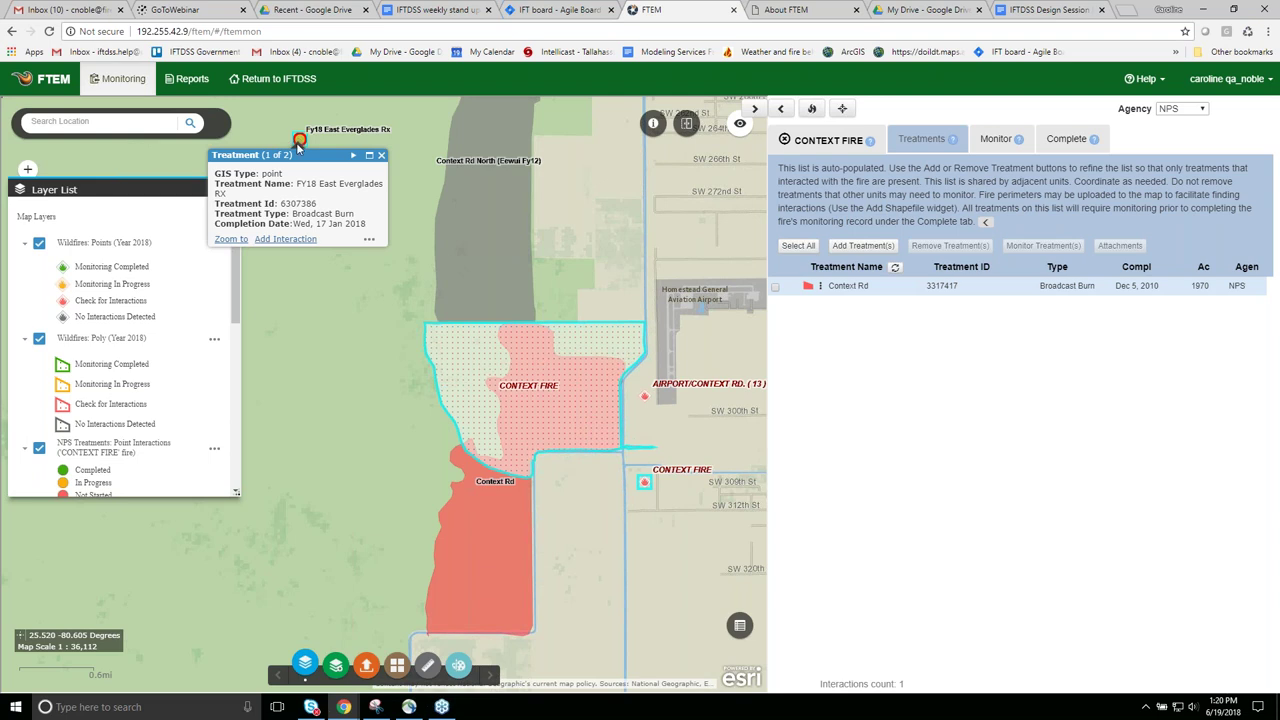
left_click(285, 239)
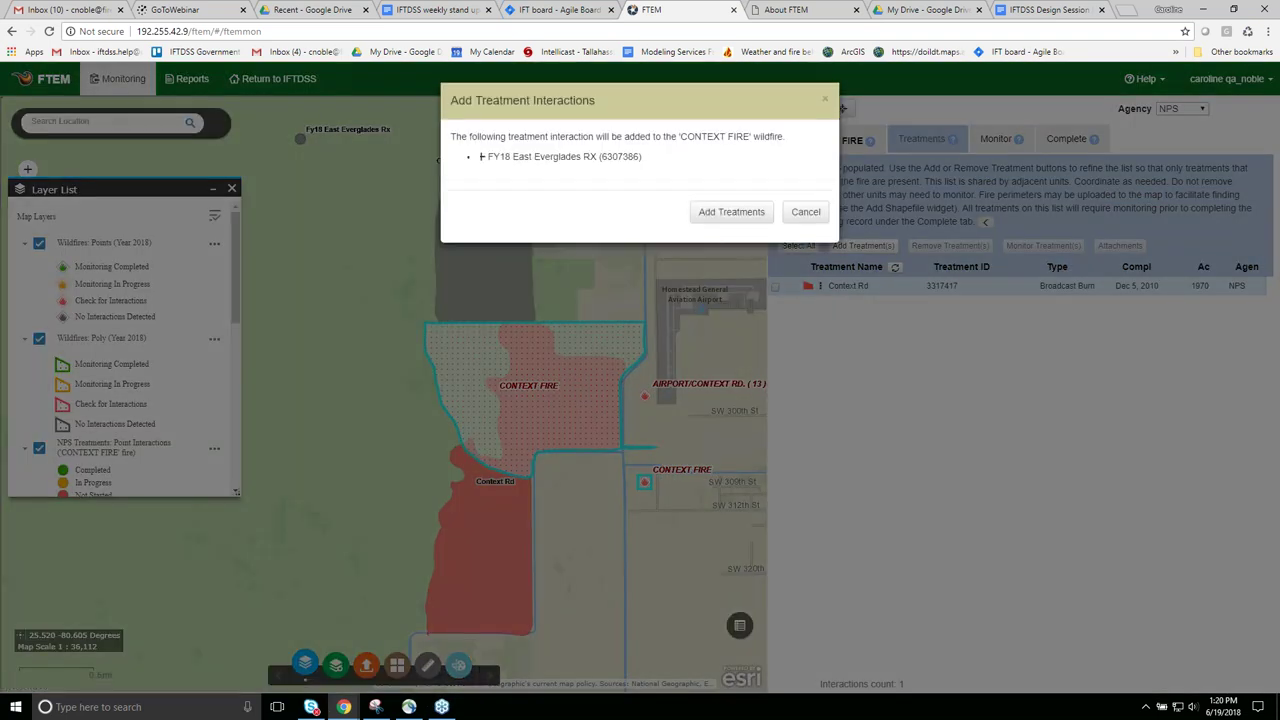
left_click(731, 212)
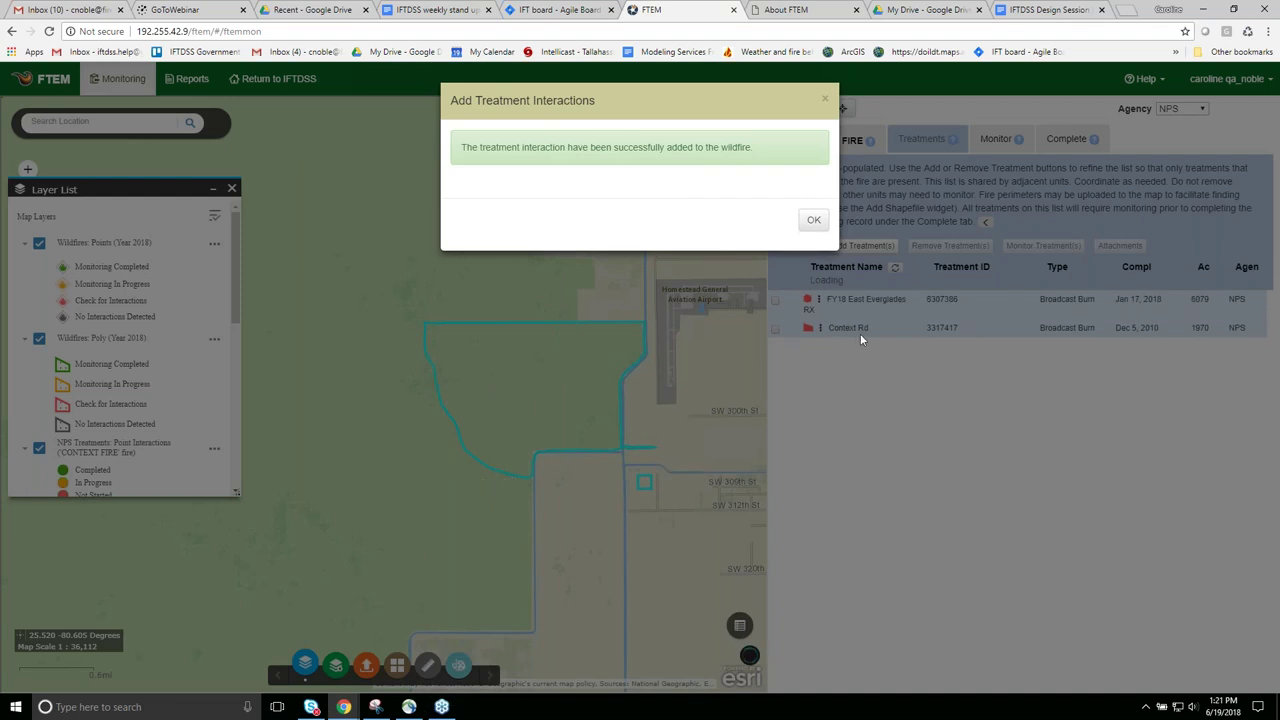
left_click(816, 219)
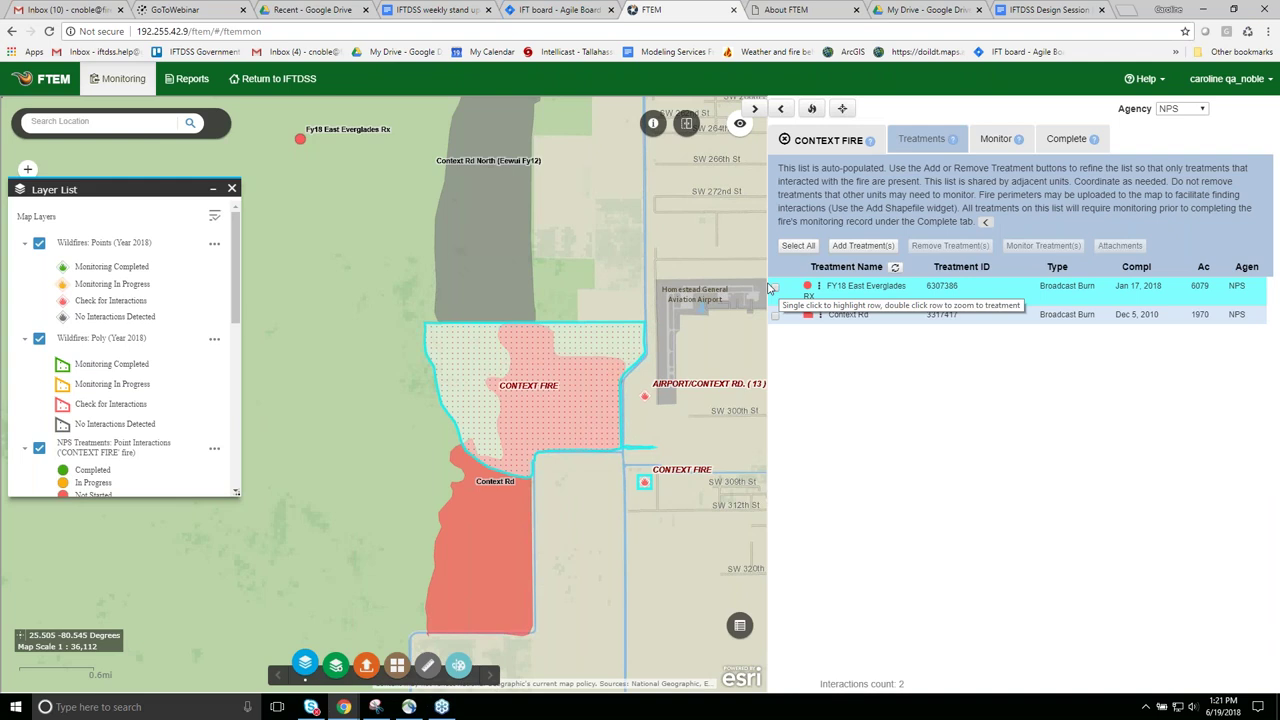
Identify the overlapping features inside CONTEXT FIRE on the map and review the attributes of the Context Rd treatment and the fire perimeter.
left_click(652, 125)
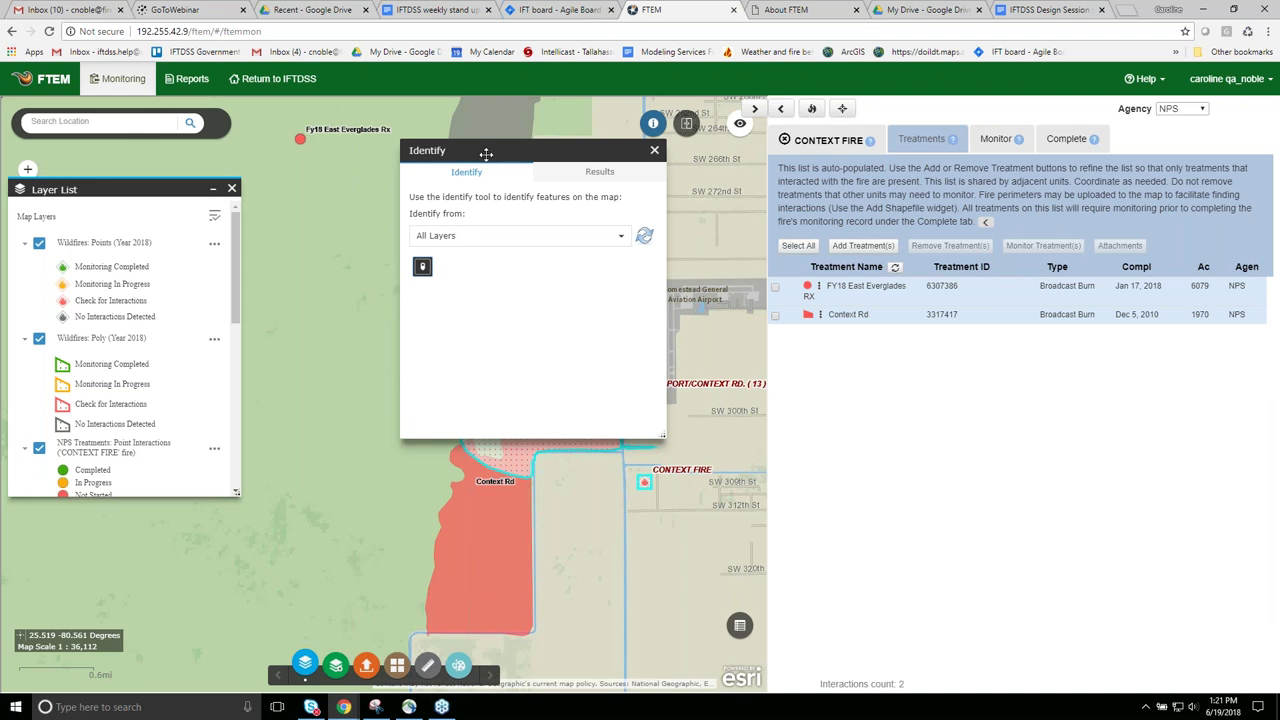
left_click_drag(486, 153, 340, 159)
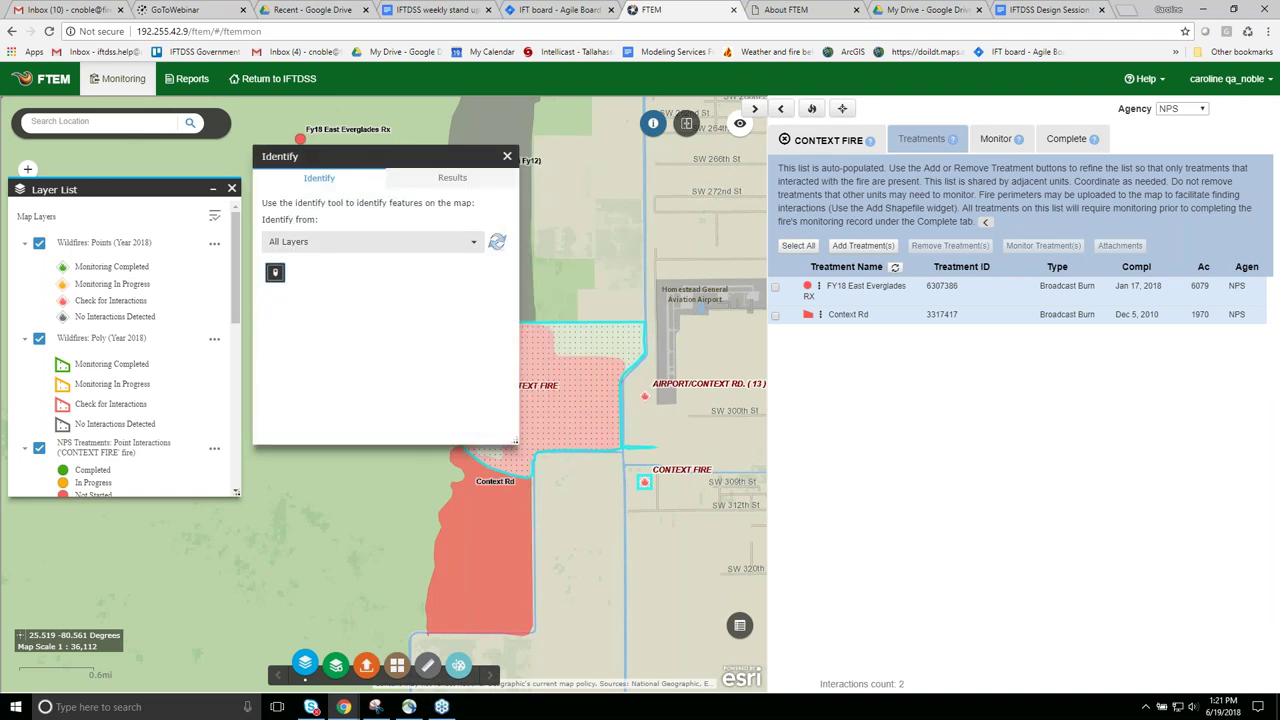
left_click(562, 407)
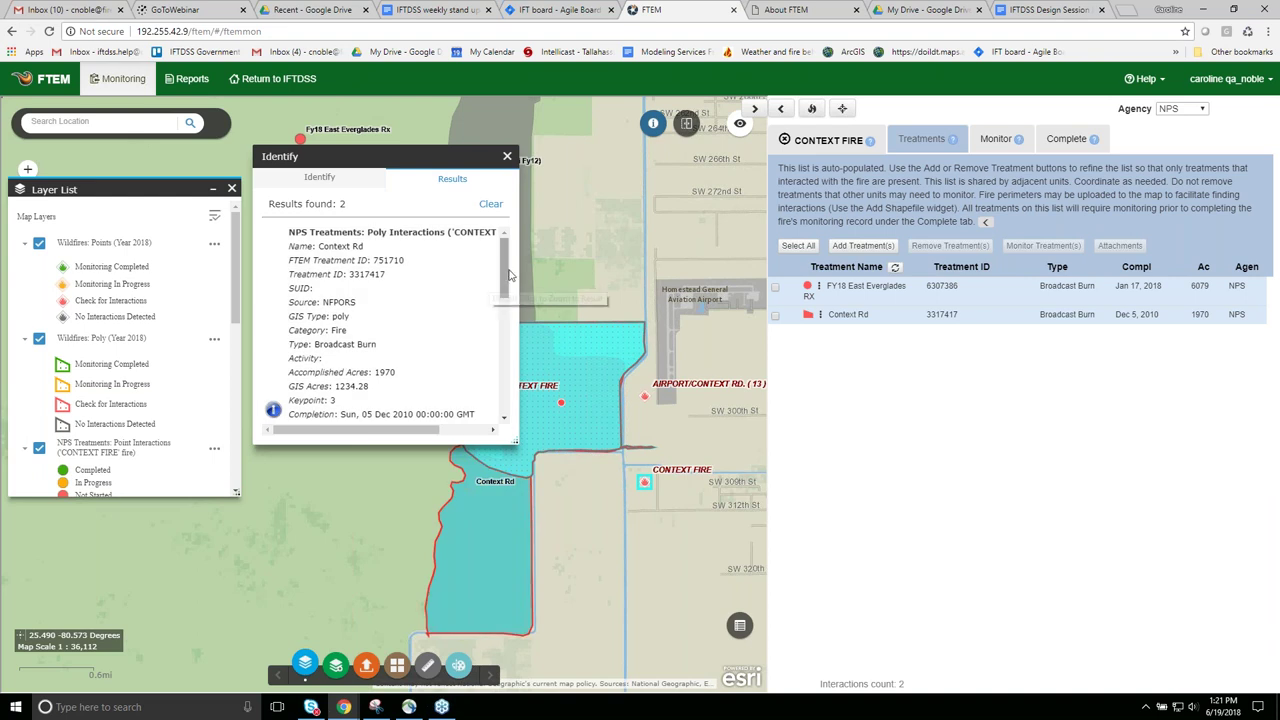
left_click_drag(505, 275, 484, 377)
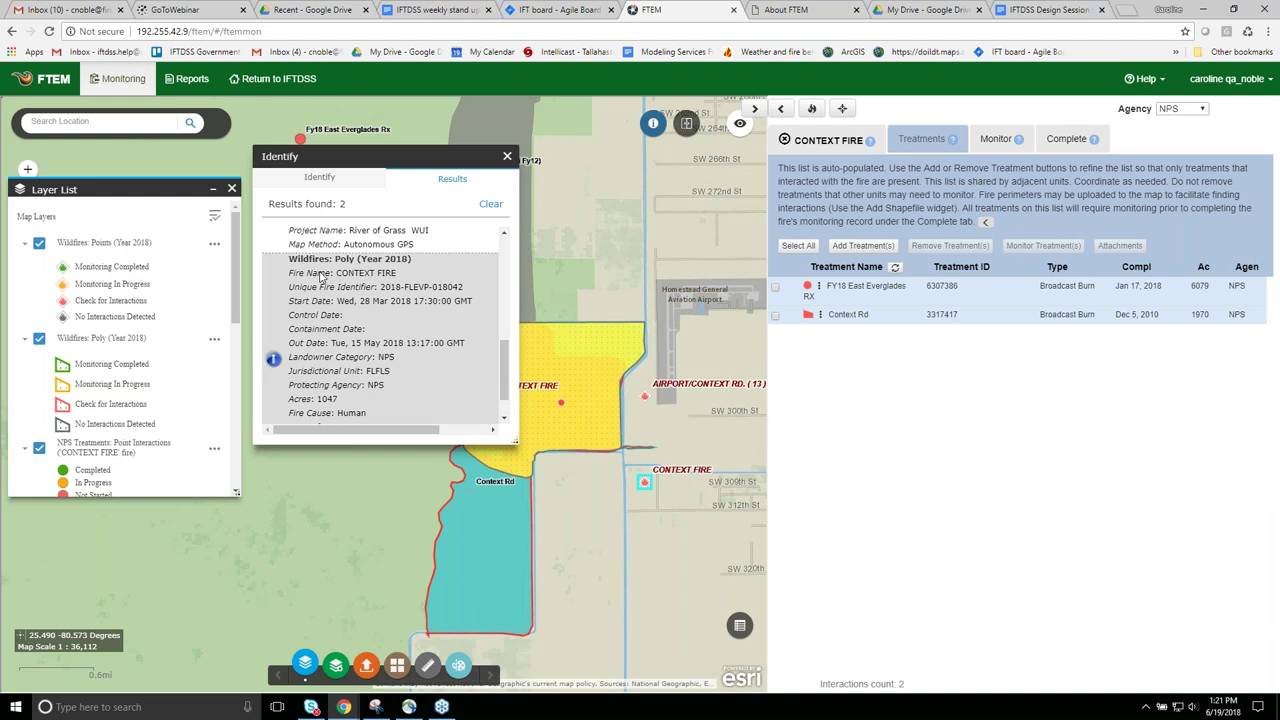
left_click_drag(506, 358, 510, 372)
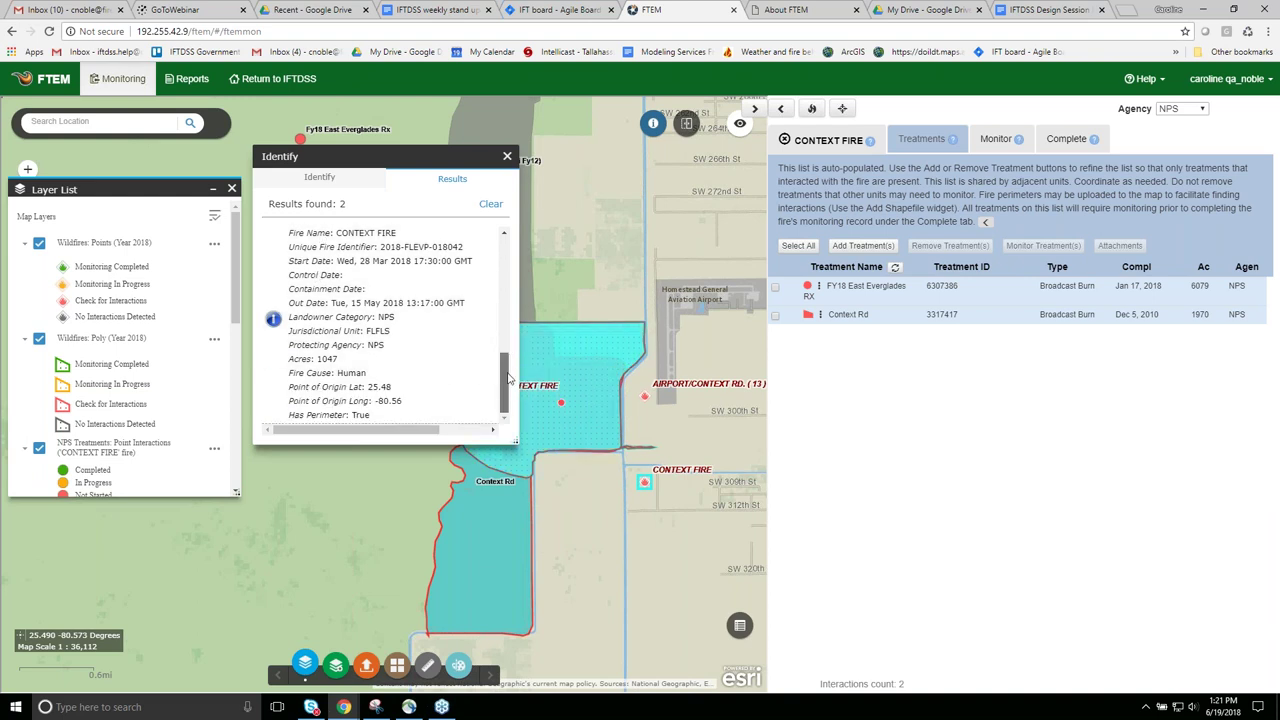
scroll(341, 397, "up", 8)
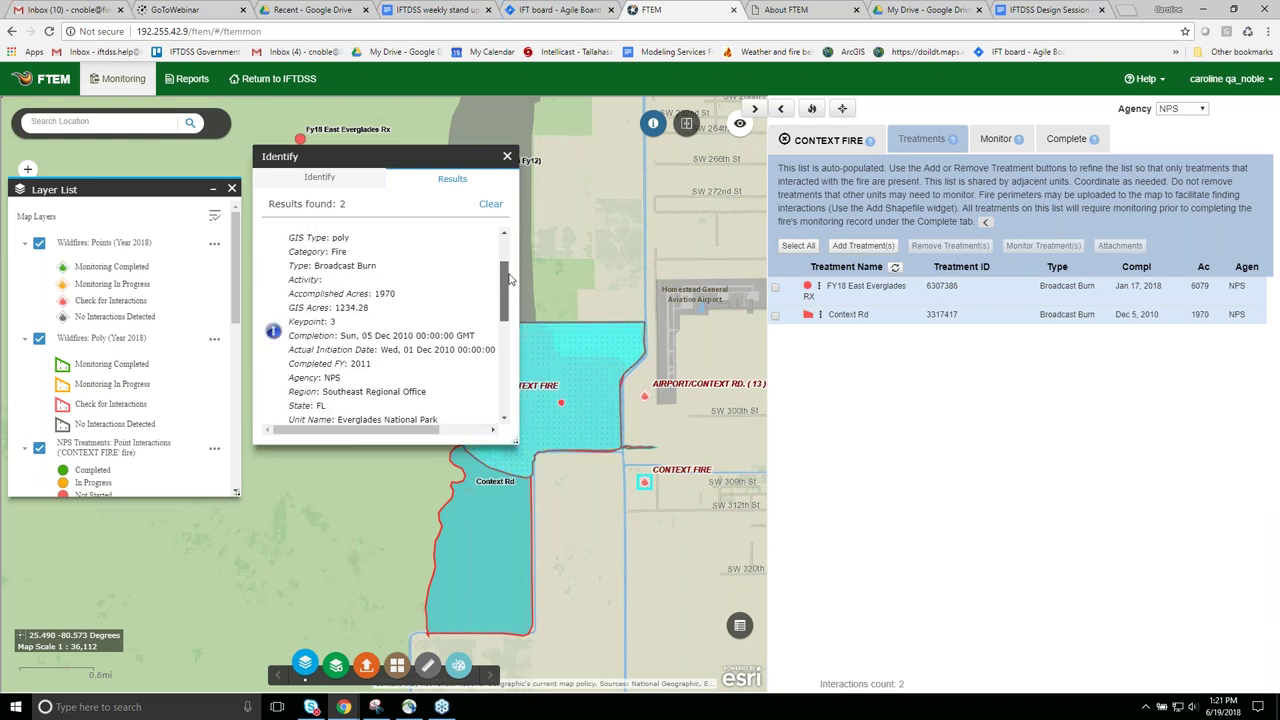
left_click(507, 158)
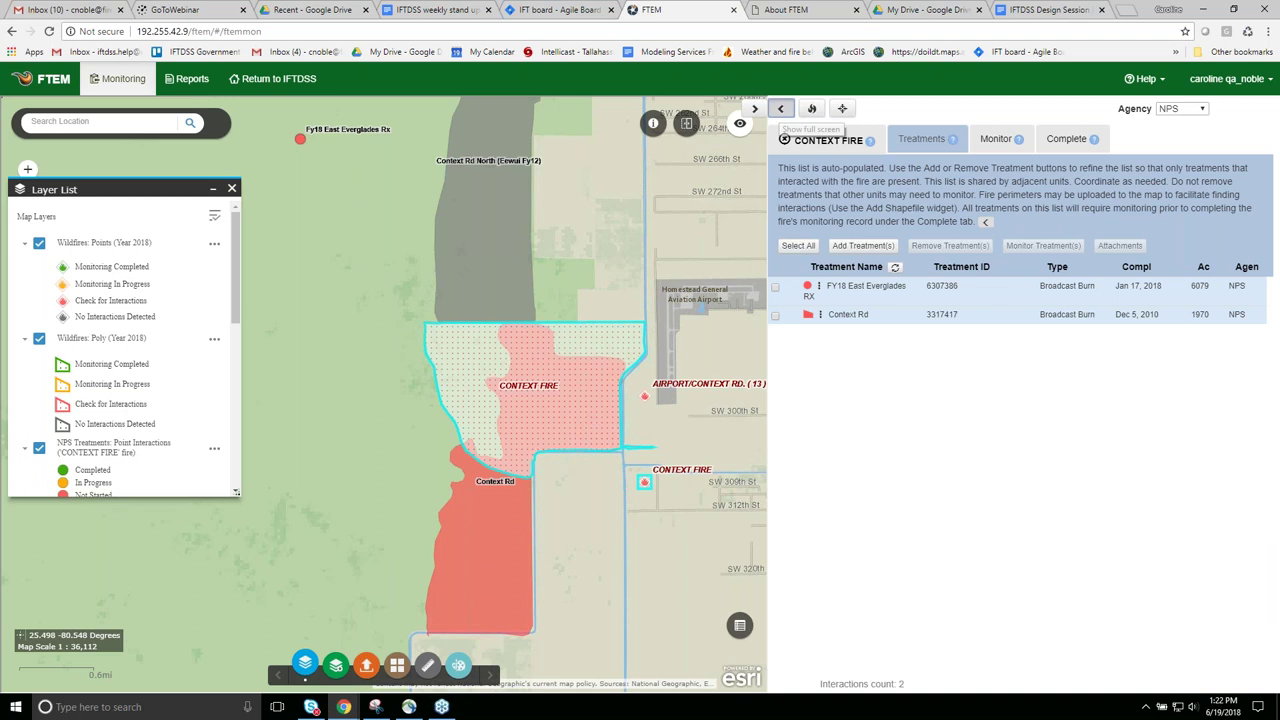
Show the list full screen and review the details of the FY18 East Everglades RX treatment and of CONTEXT FIRE.
left_click(781, 109)
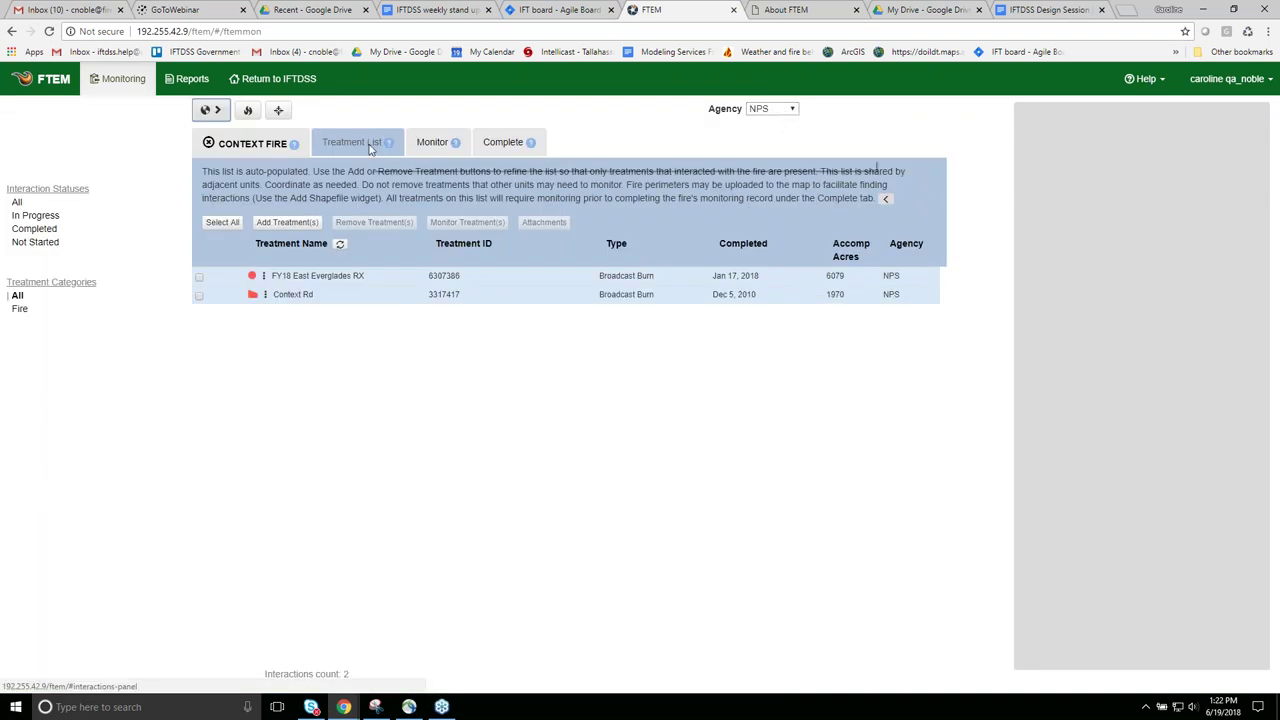
left_click(350, 276)
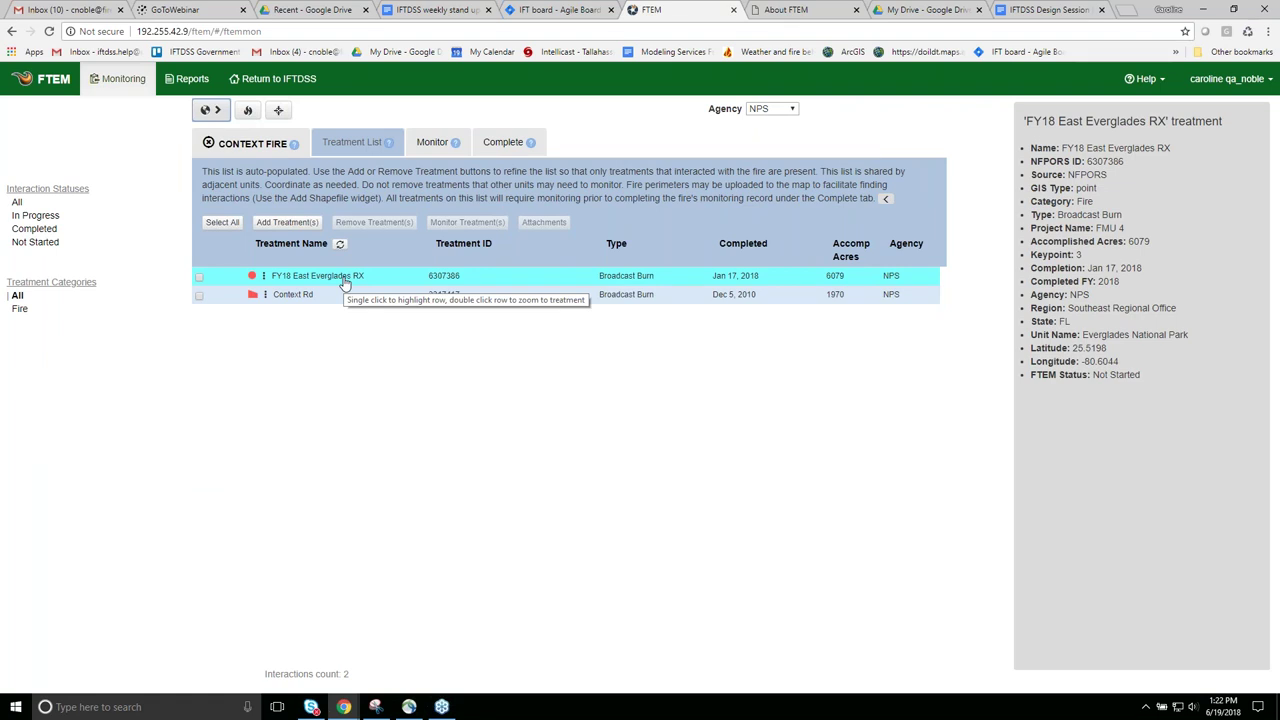
left_click(242, 146)
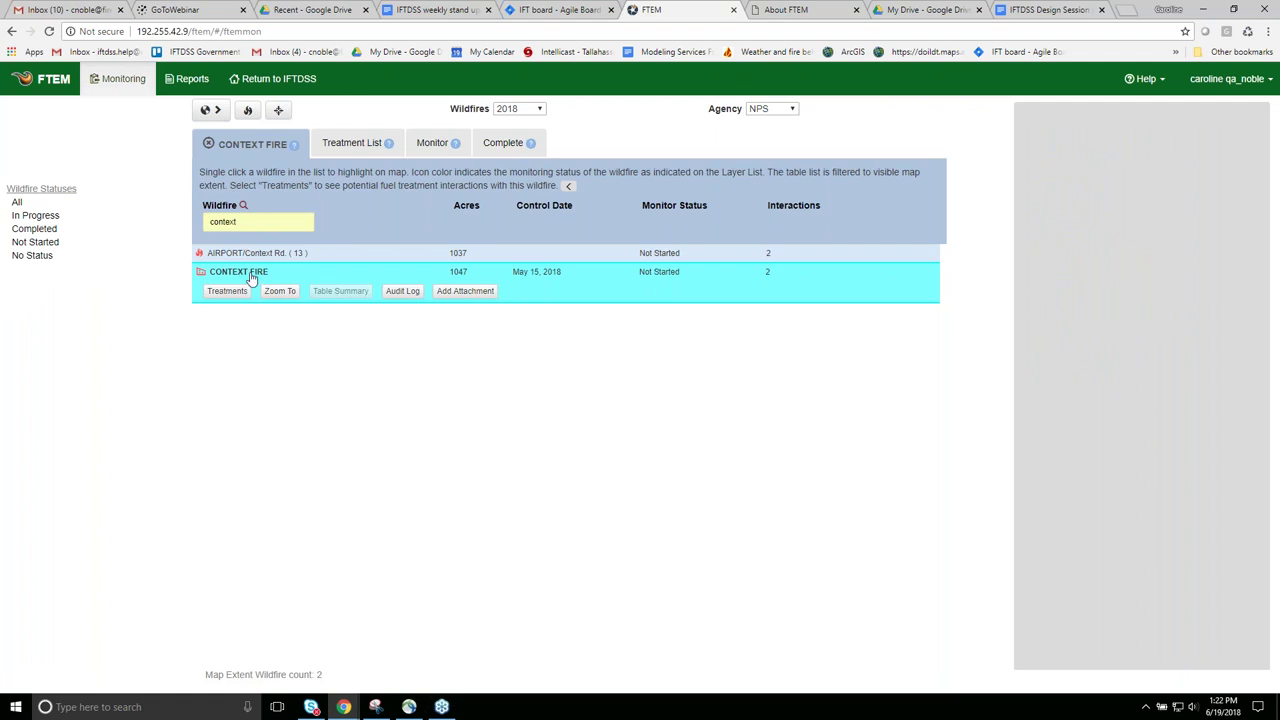
left_click(252, 278)
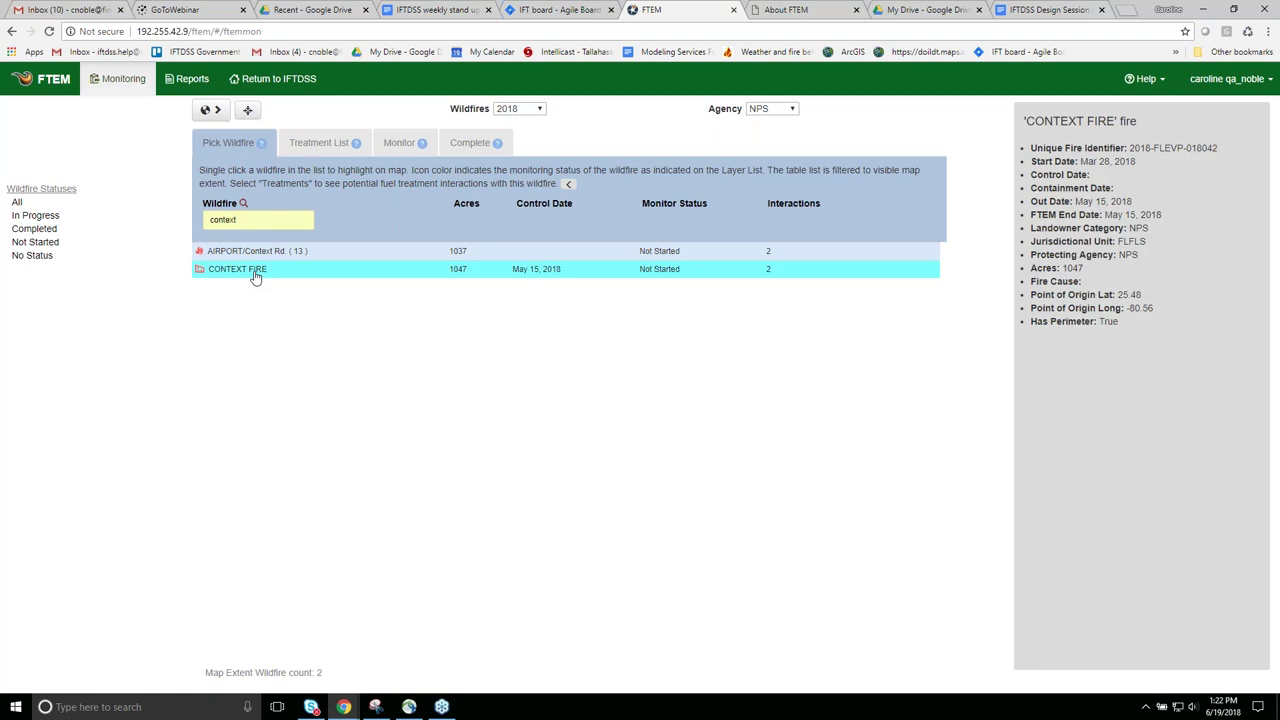
left_click(214, 262)
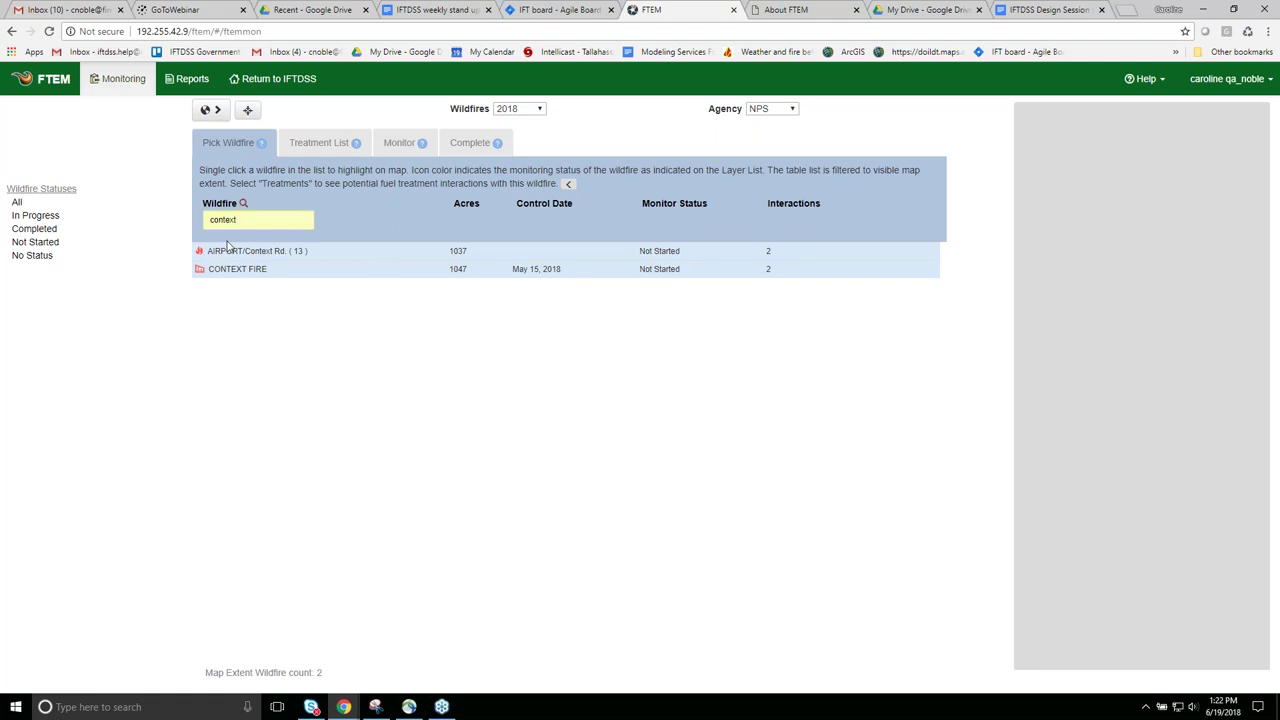
left_click(222, 272)
left_click(222, 272)
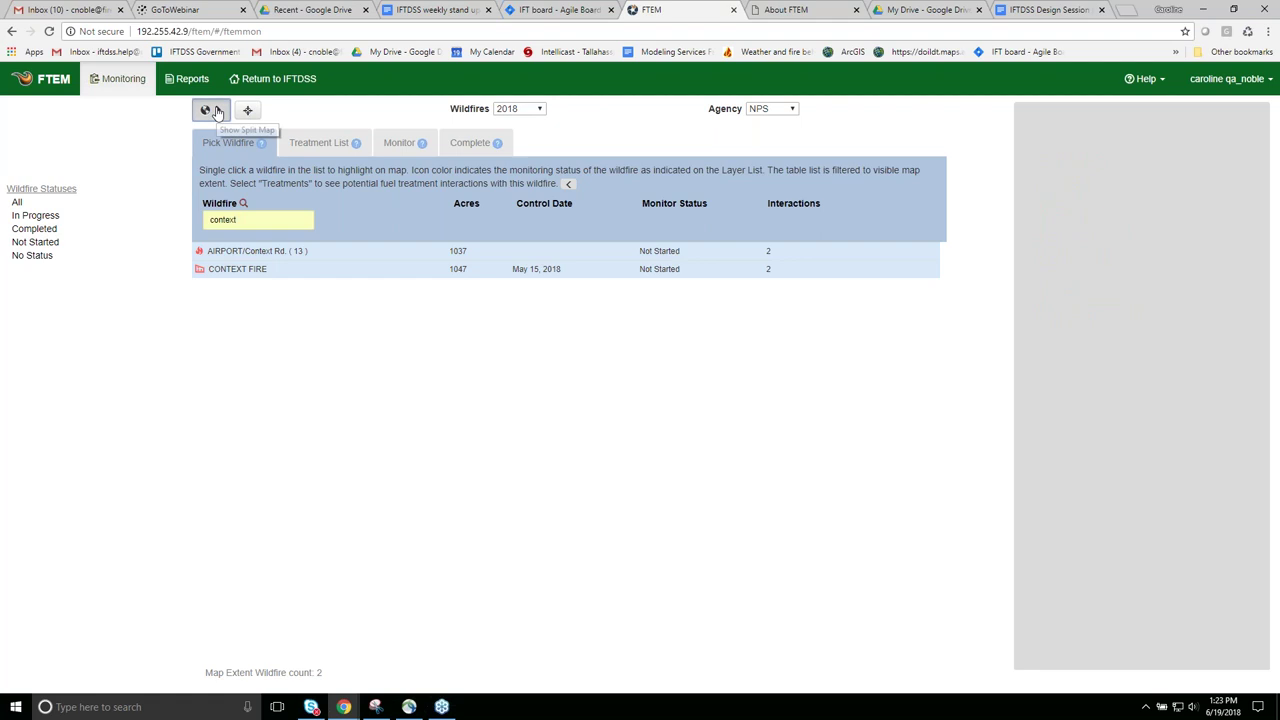
Return to the split map view, widen the map extent and clear the wildfire name search.
left_click(210, 110)
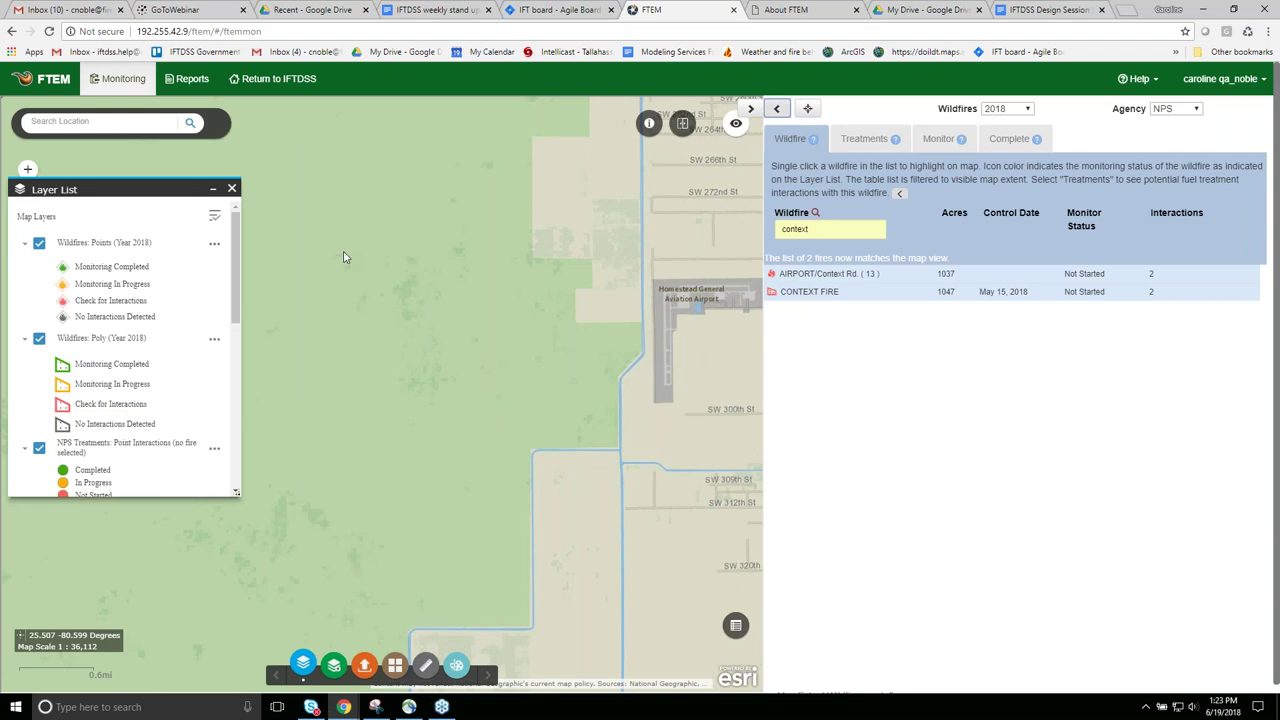
scroll(343, 257, "down", 4)
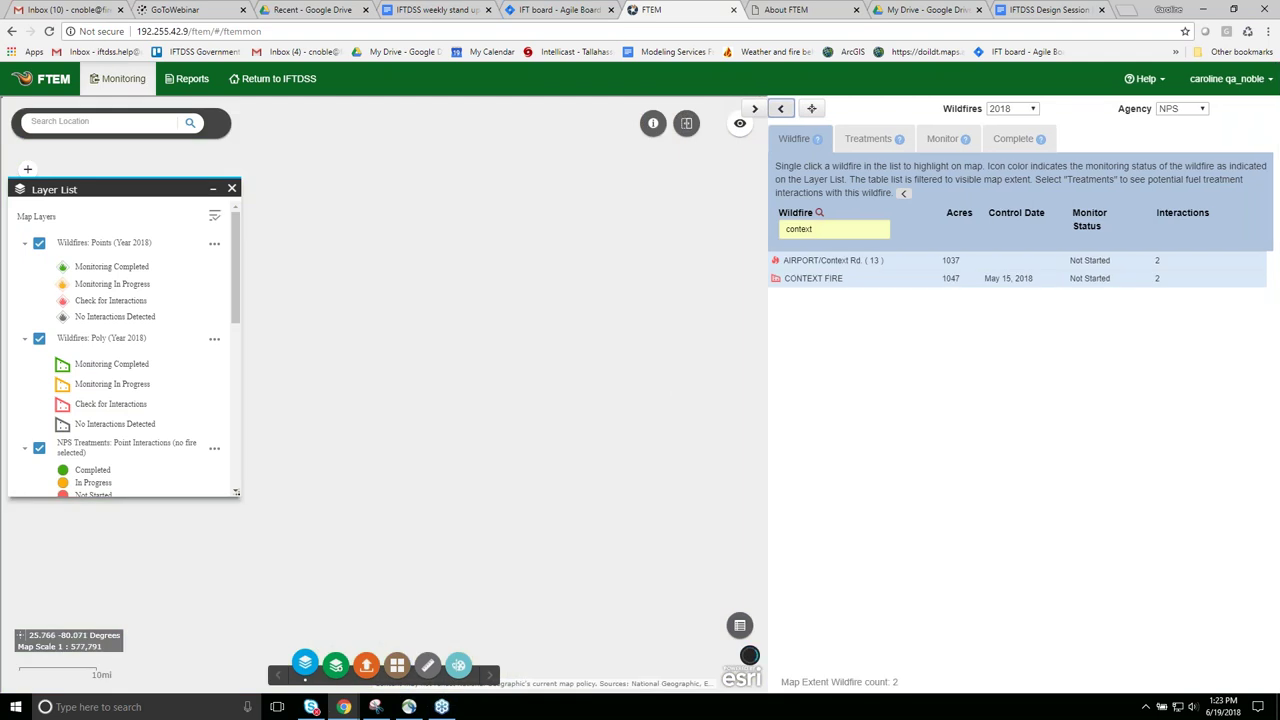
double_click(799, 229)
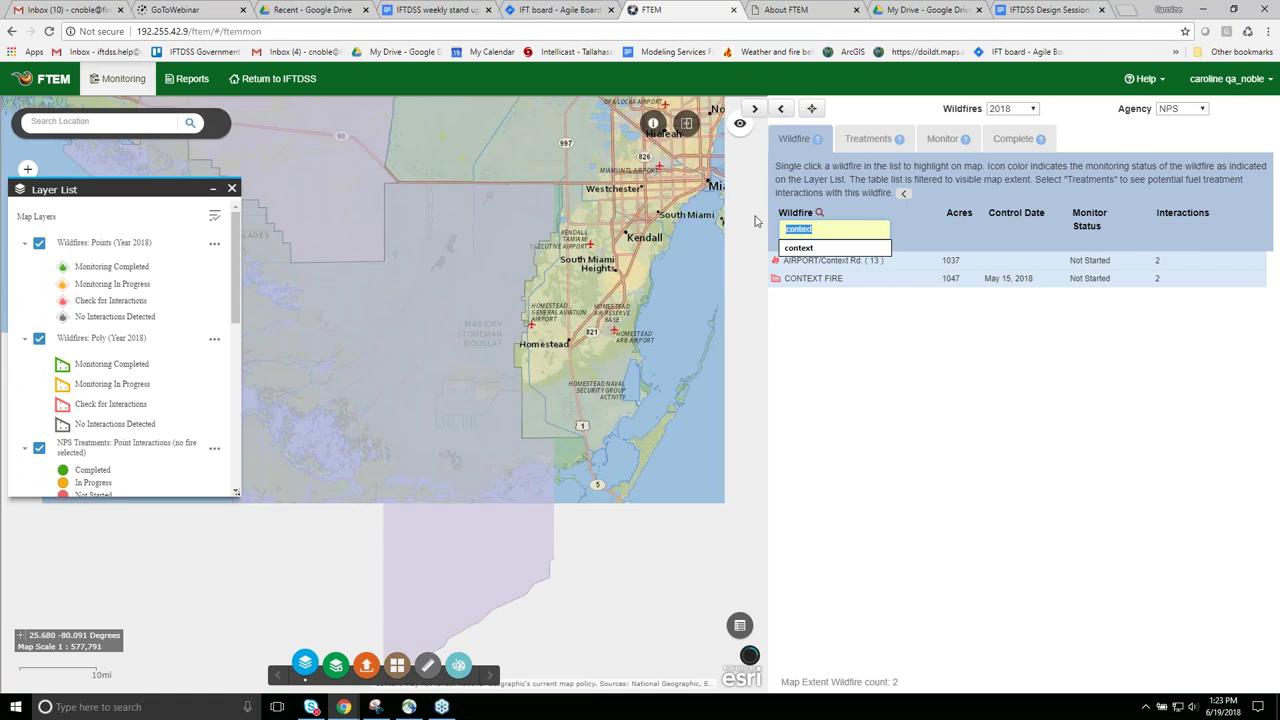
key("BackSpace")
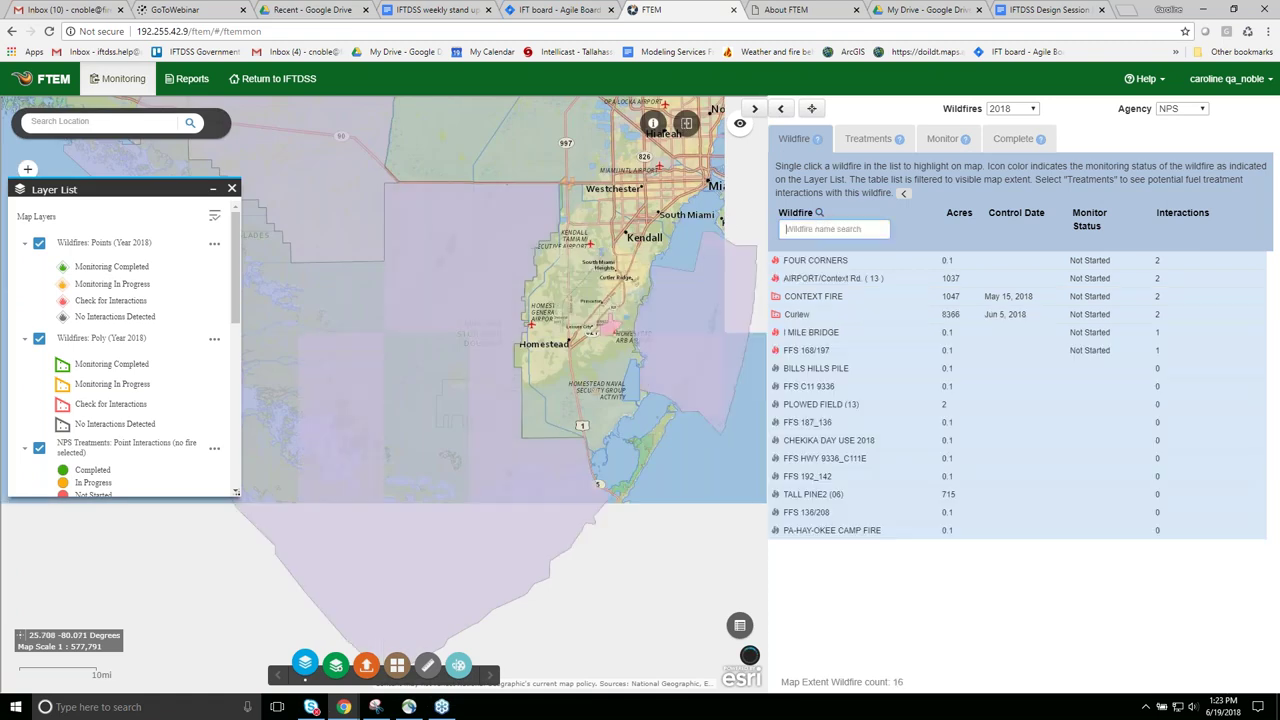
Filter the full-screen wildfire list by Completed and Not Started status, check the listed fires, and clear the status filter in split map view.
left_click(780, 112)
left_click(28, 230)
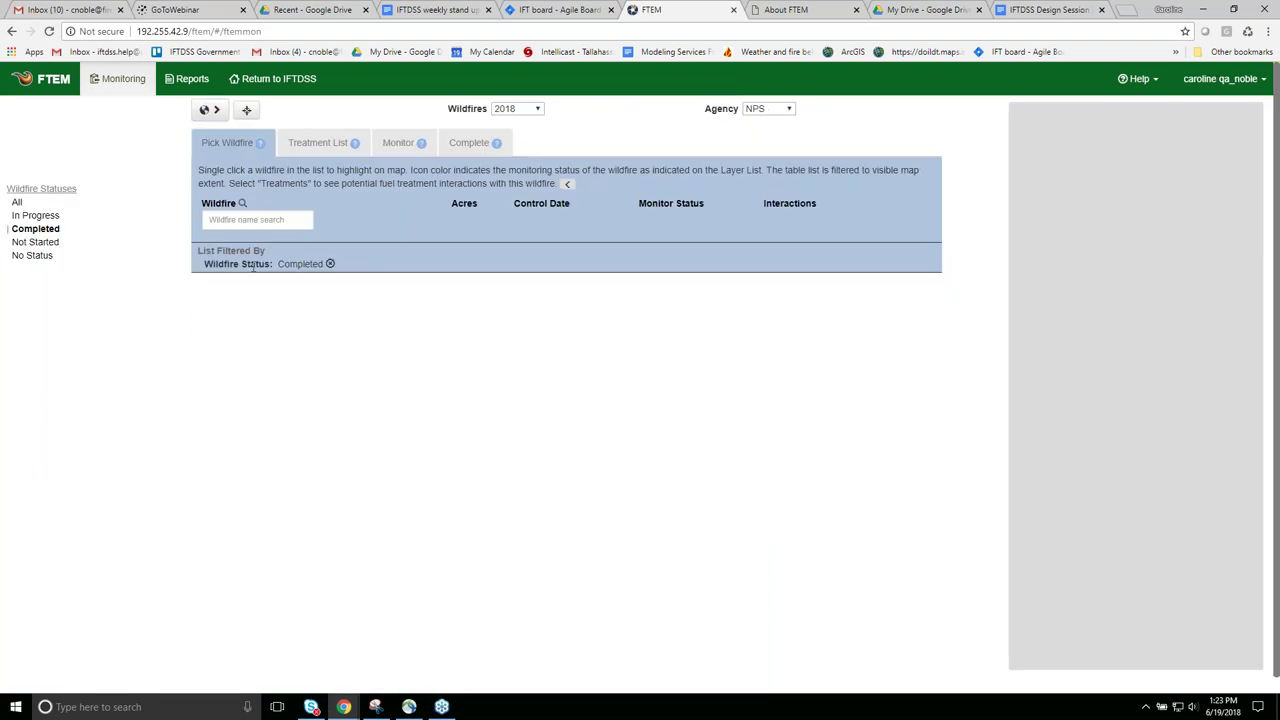
left_click(35, 243)
left_click(222, 299)
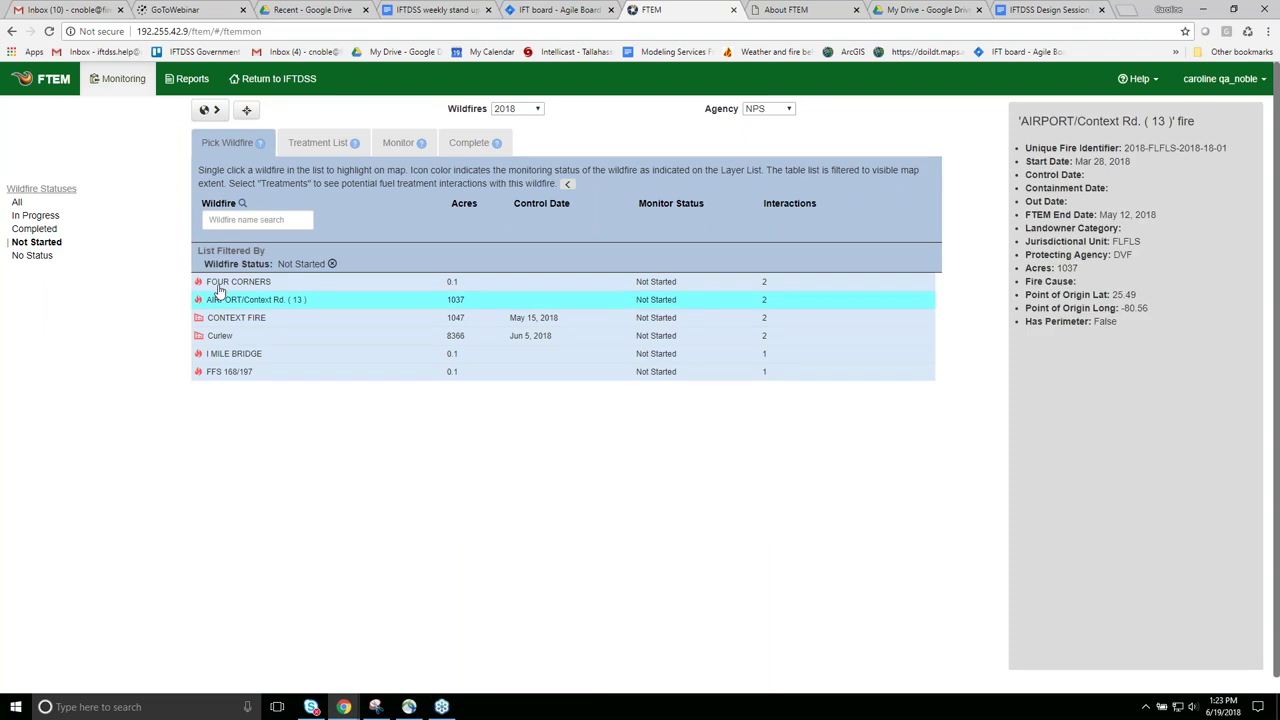
left_click(215, 318)
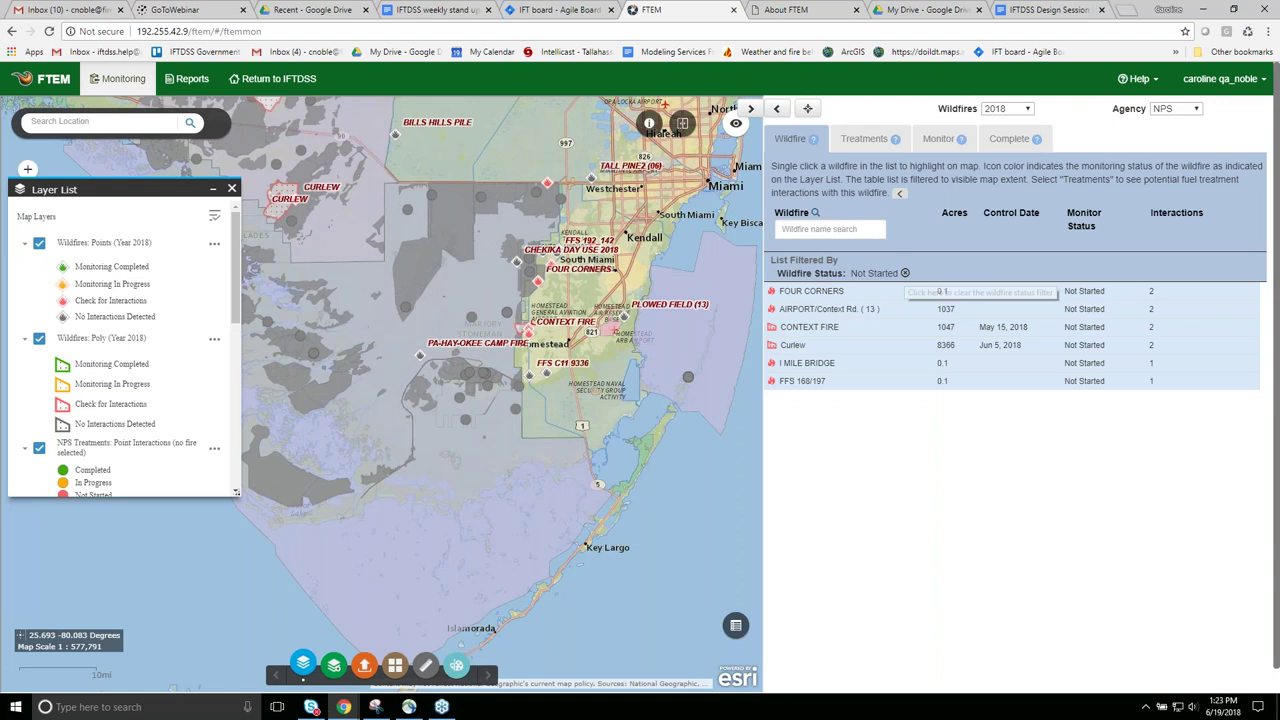
left_click(905, 273)
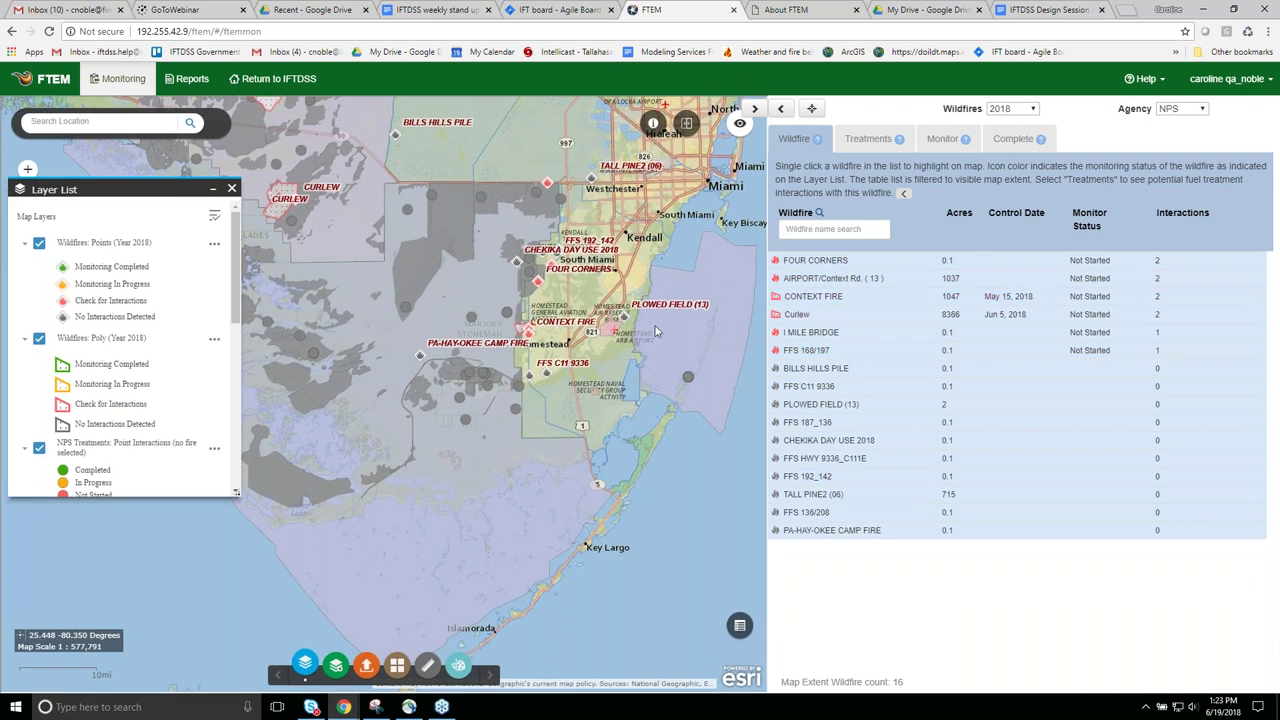
Open CONTEXT FIRE's treatment list and remove the FY18 East Everglades RX interaction from it.
left_click(808, 303)
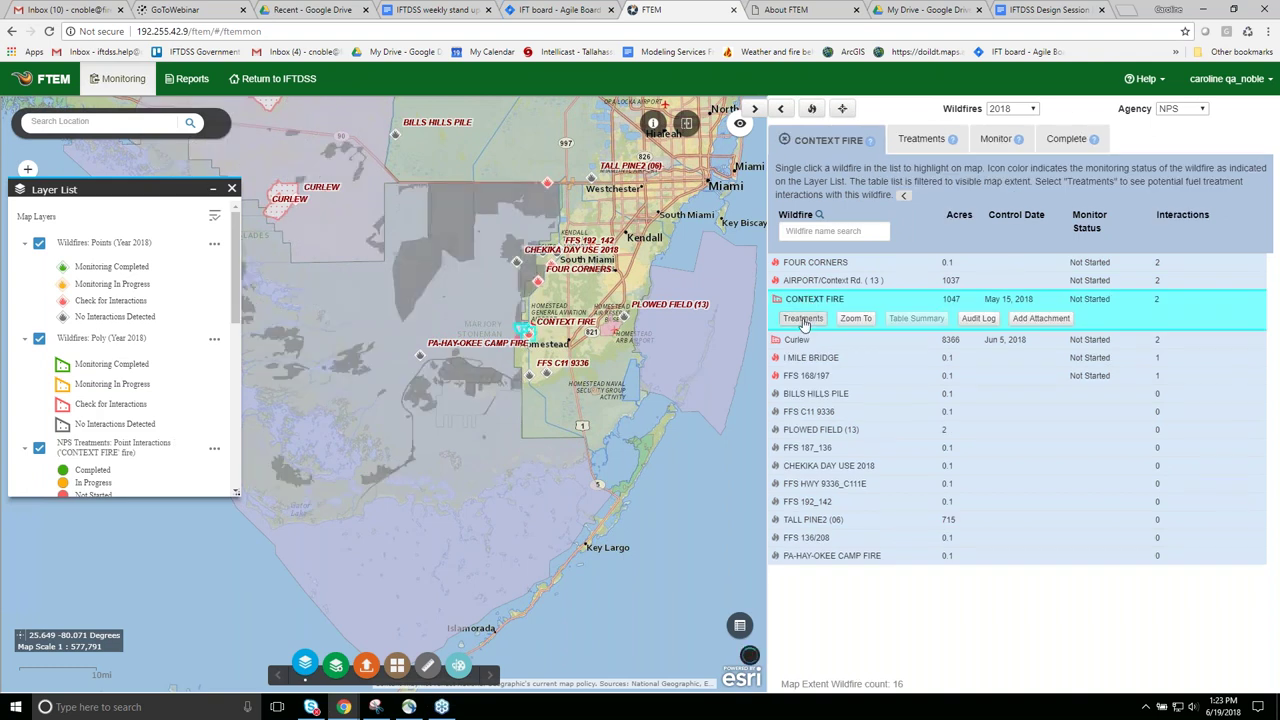
left_click(803, 319)
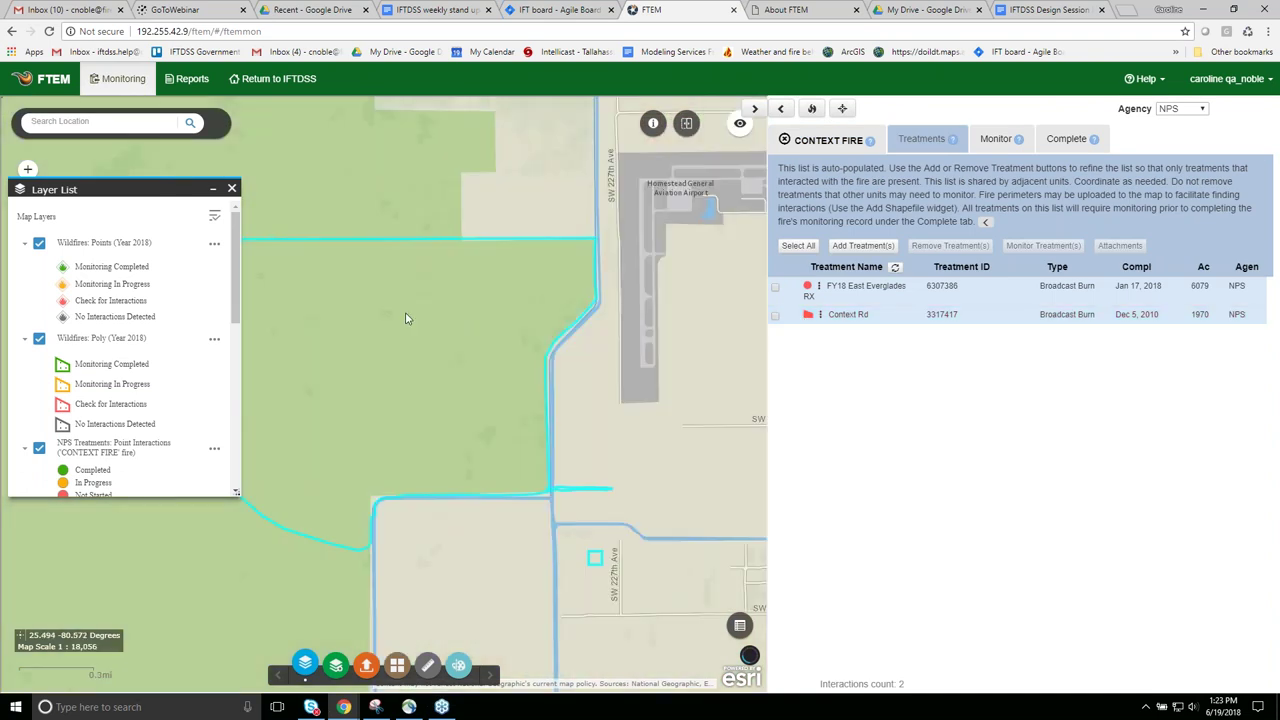
left_click(775, 287)
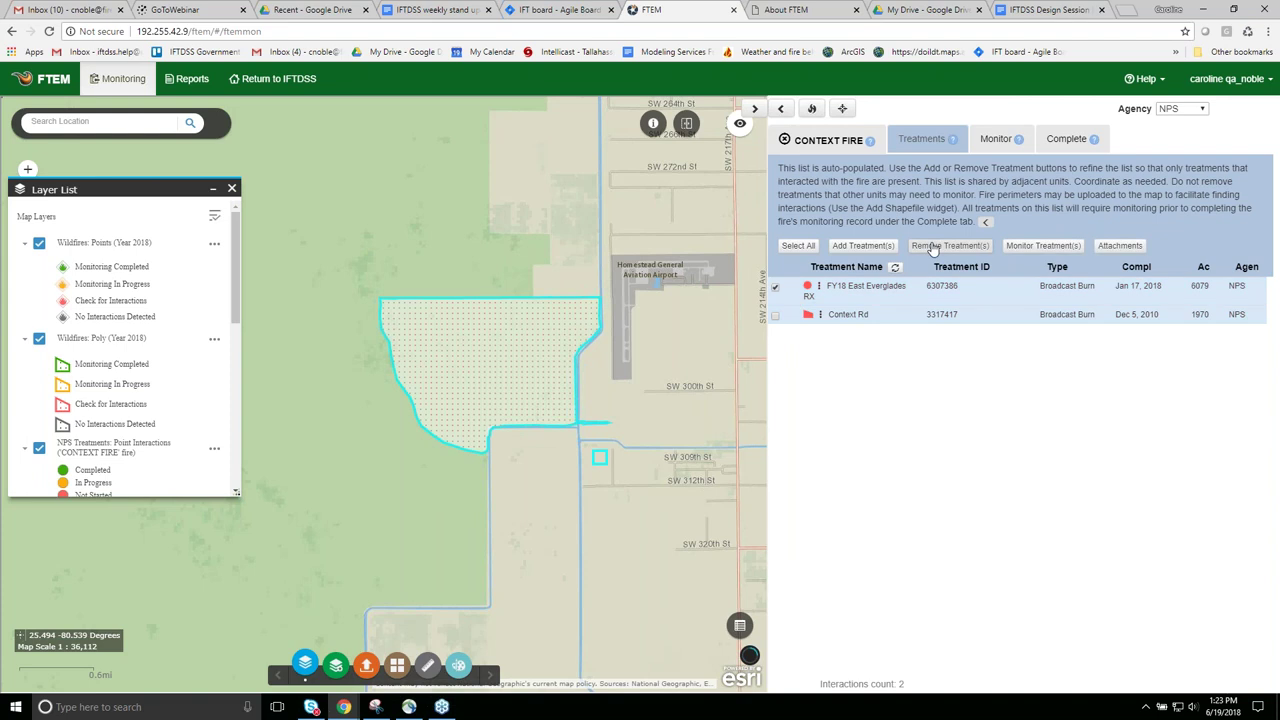
left_click(931, 246)
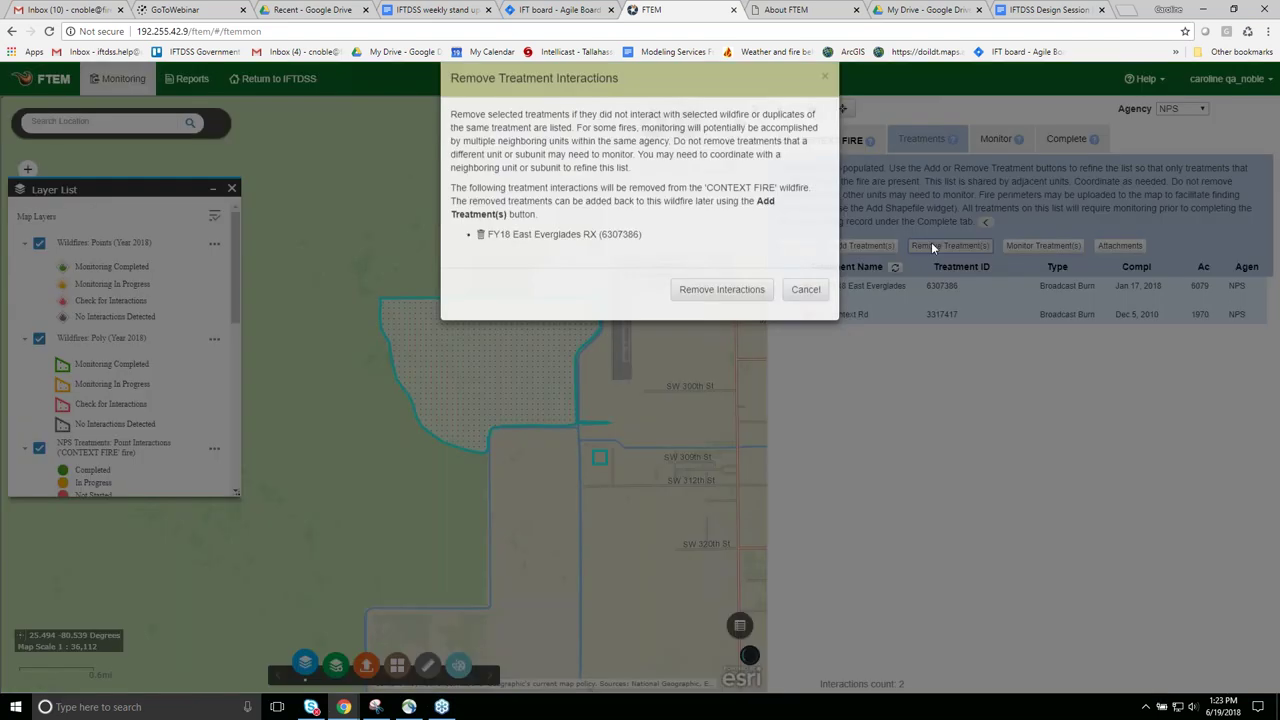
key("Return")
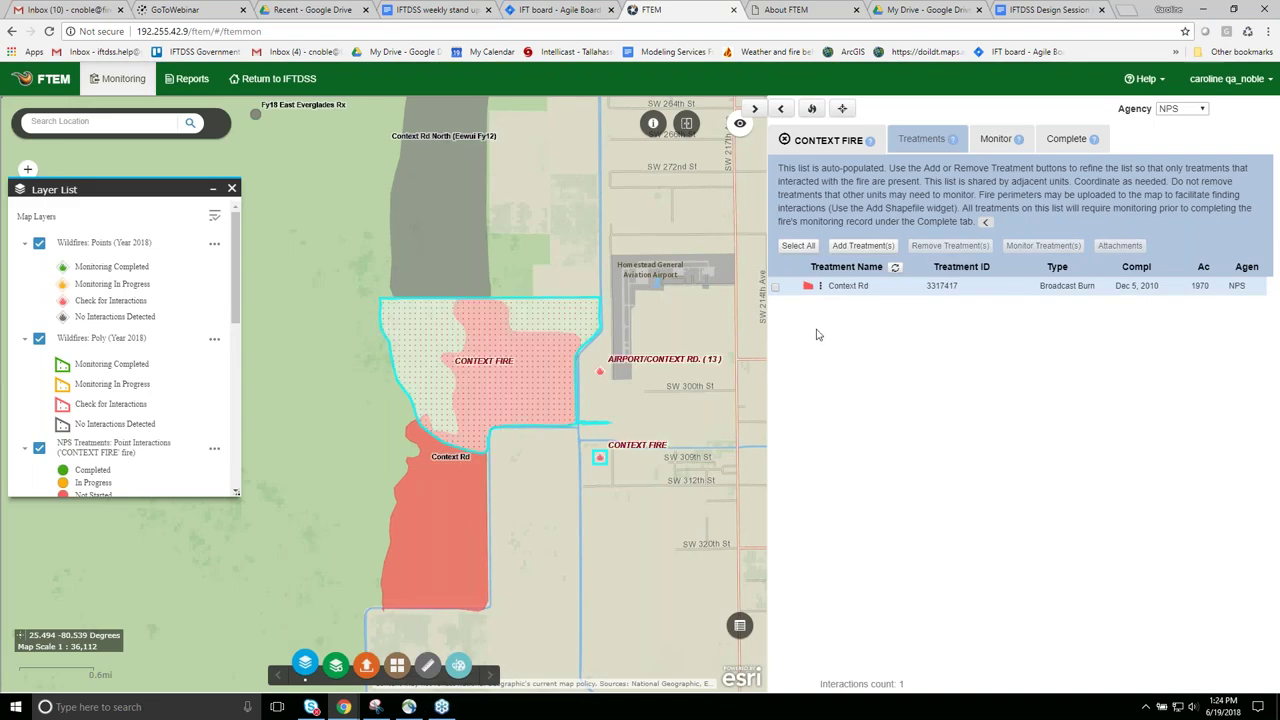
Select CONTEXT FIRE's Context Rd treatment and go to the monitoring of its interactions.
left_click(776, 288)
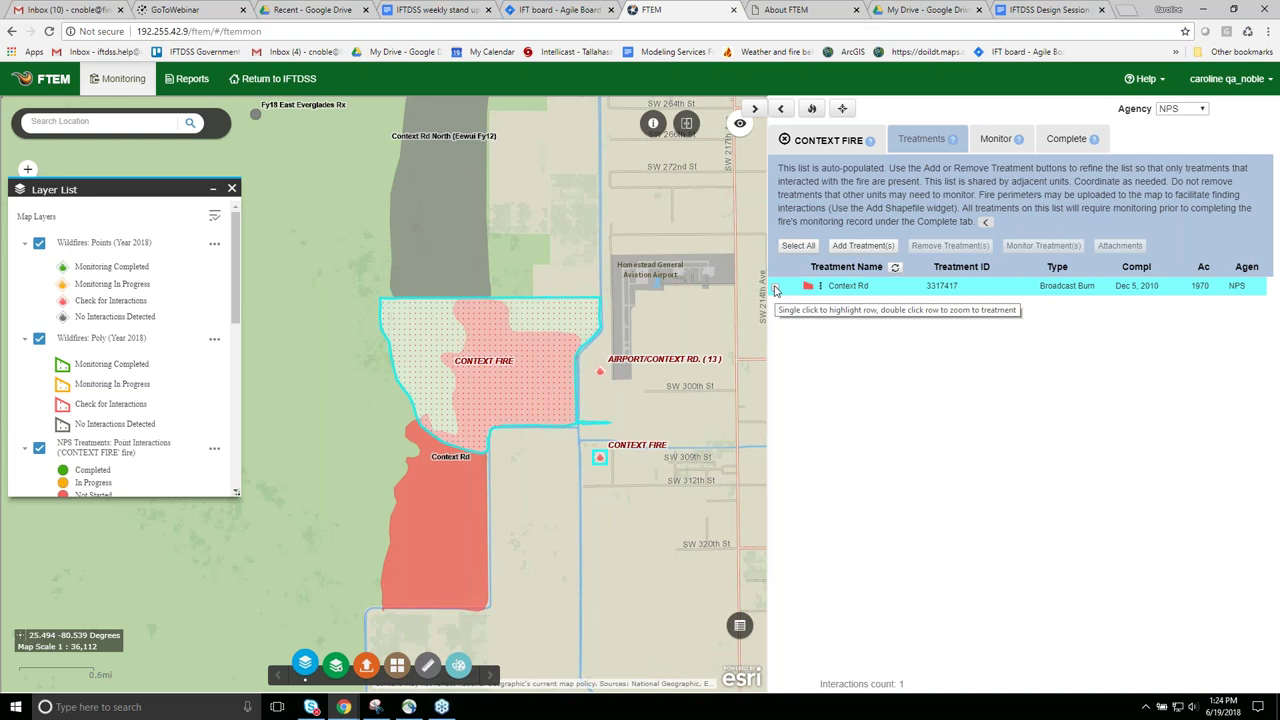
left_click(776, 289)
left_click(776, 289)
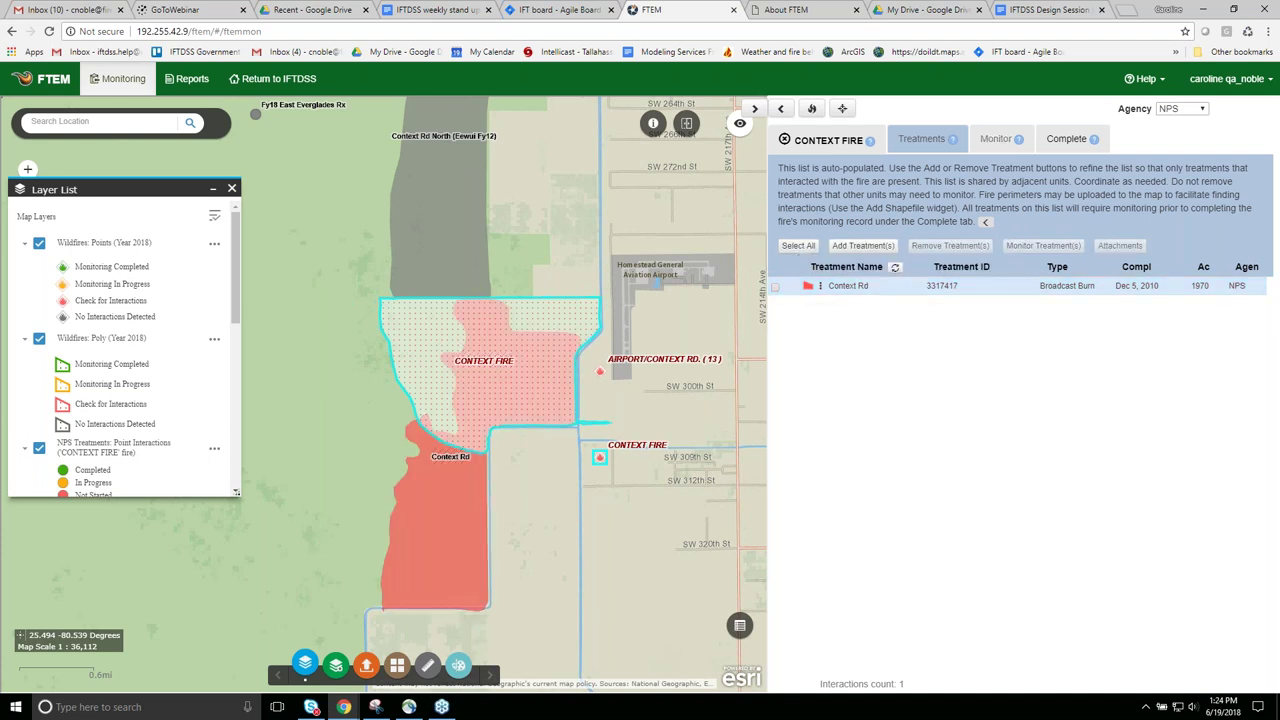
left_click(776, 289)
left_click(776, 289)
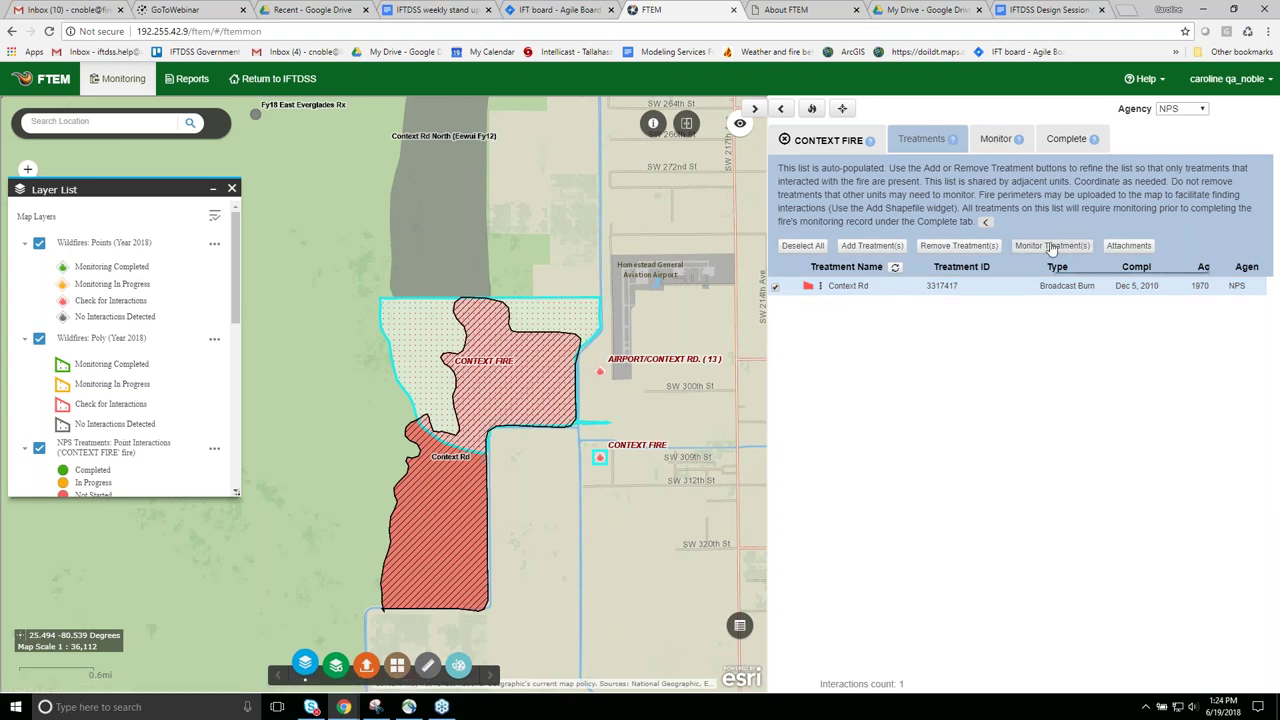
left_click(997, 142)
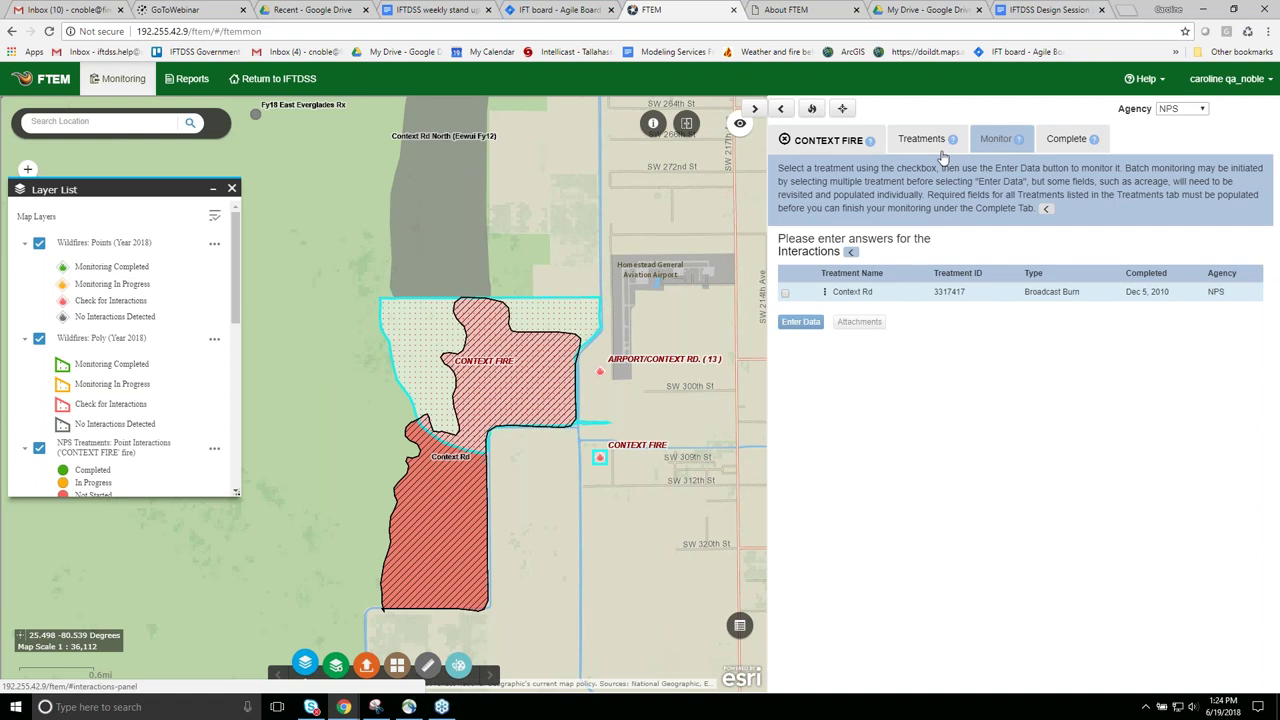
Open the monitoring data entry form for the Context Rd treatment and look through its required and optional sections.
left_click(785, 294)
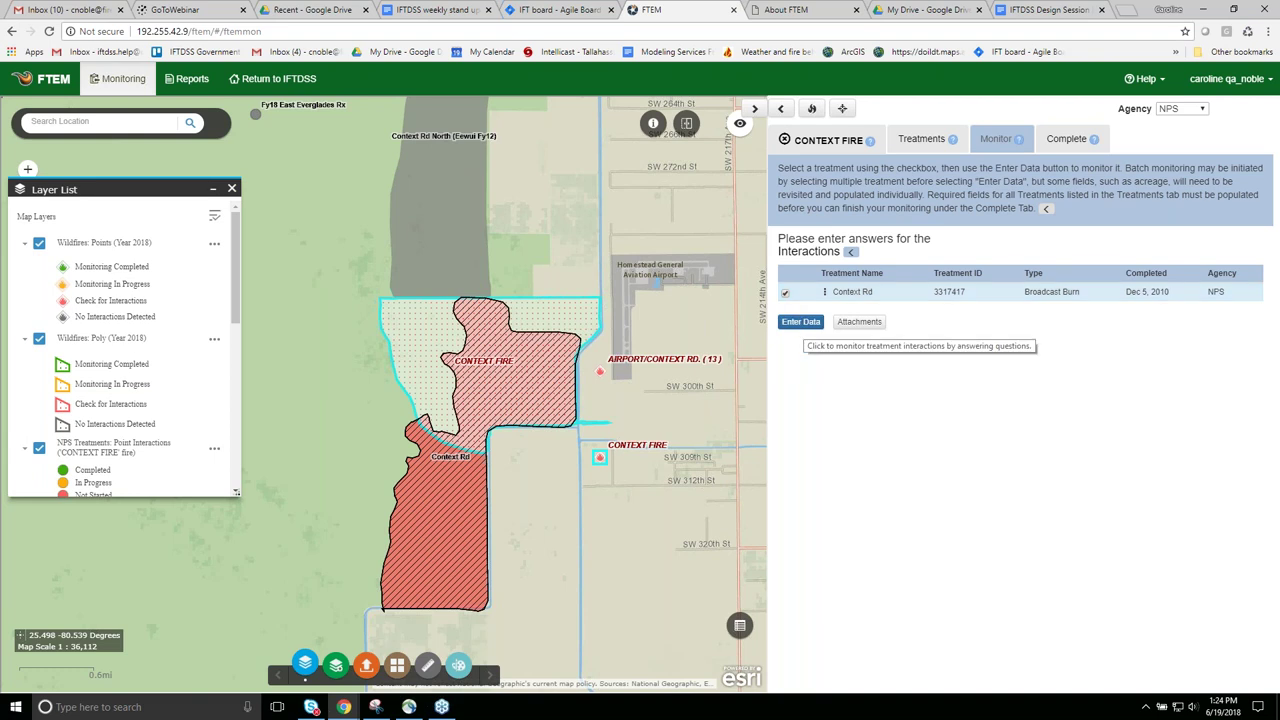
left_click(800, 321)
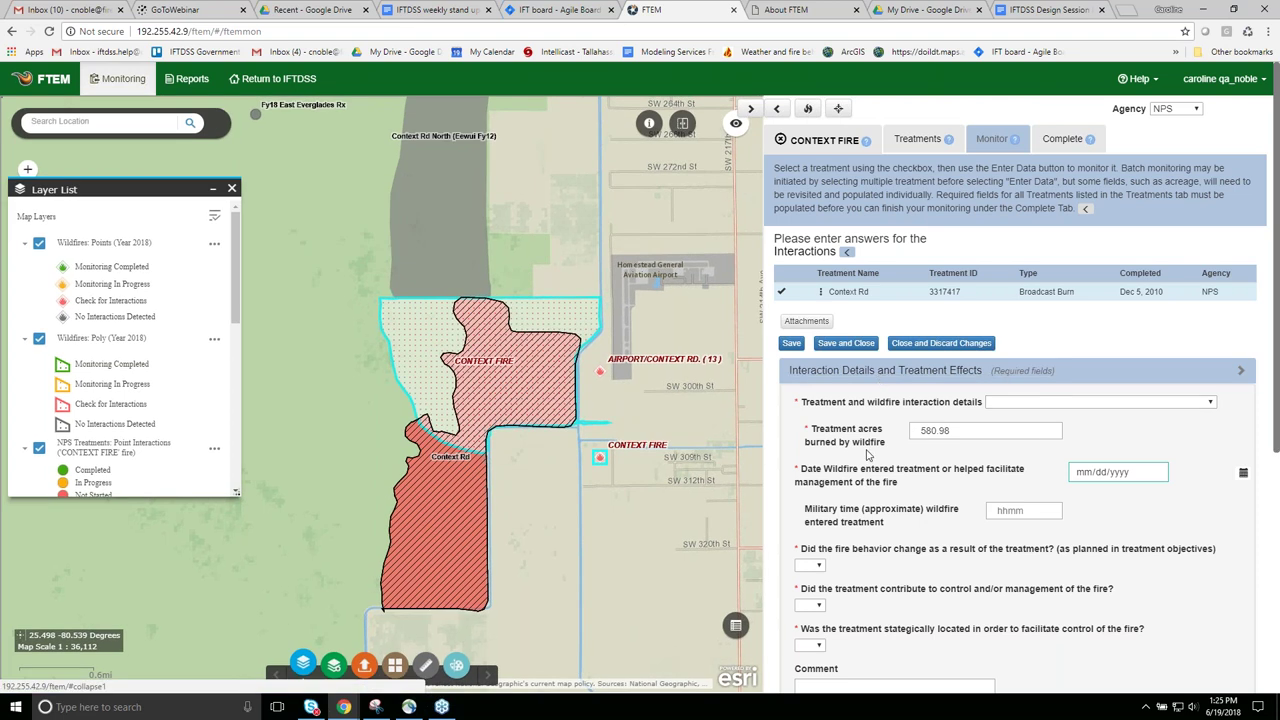
scroll(866, 455, "down", 1)
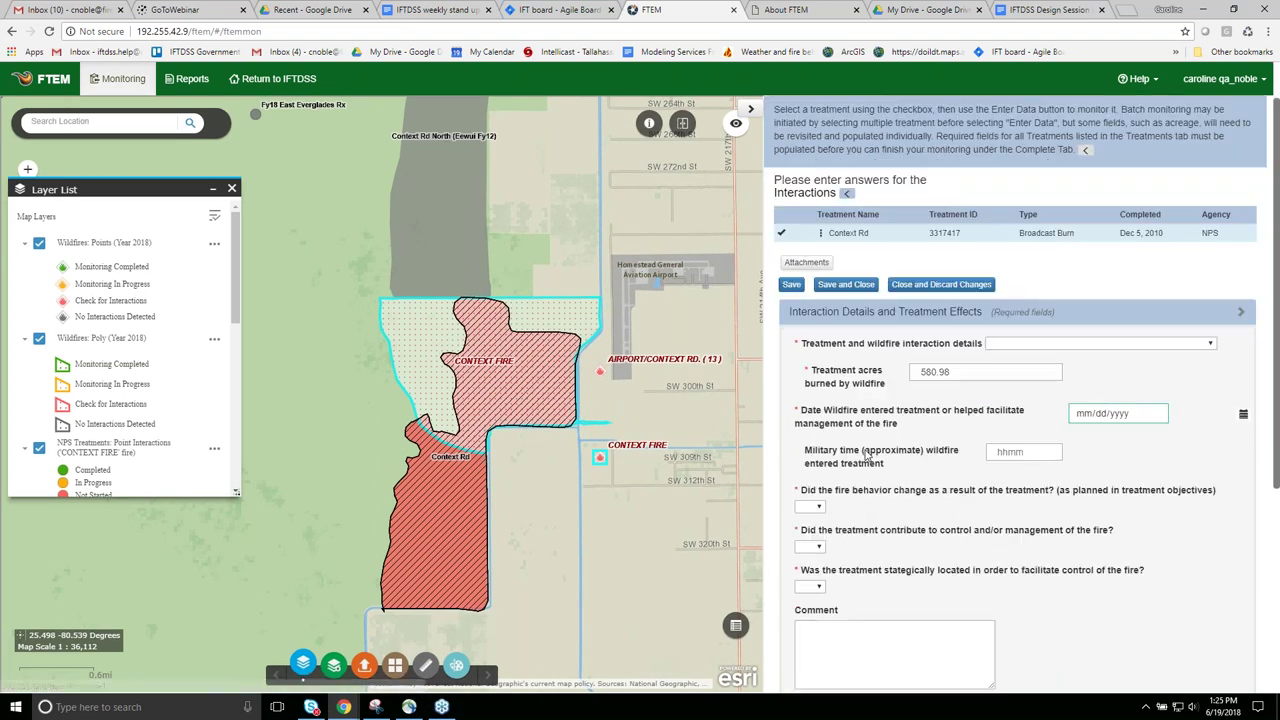
scroll(866, 456, "down", 3)
scroll(866, 455, "down", 1)
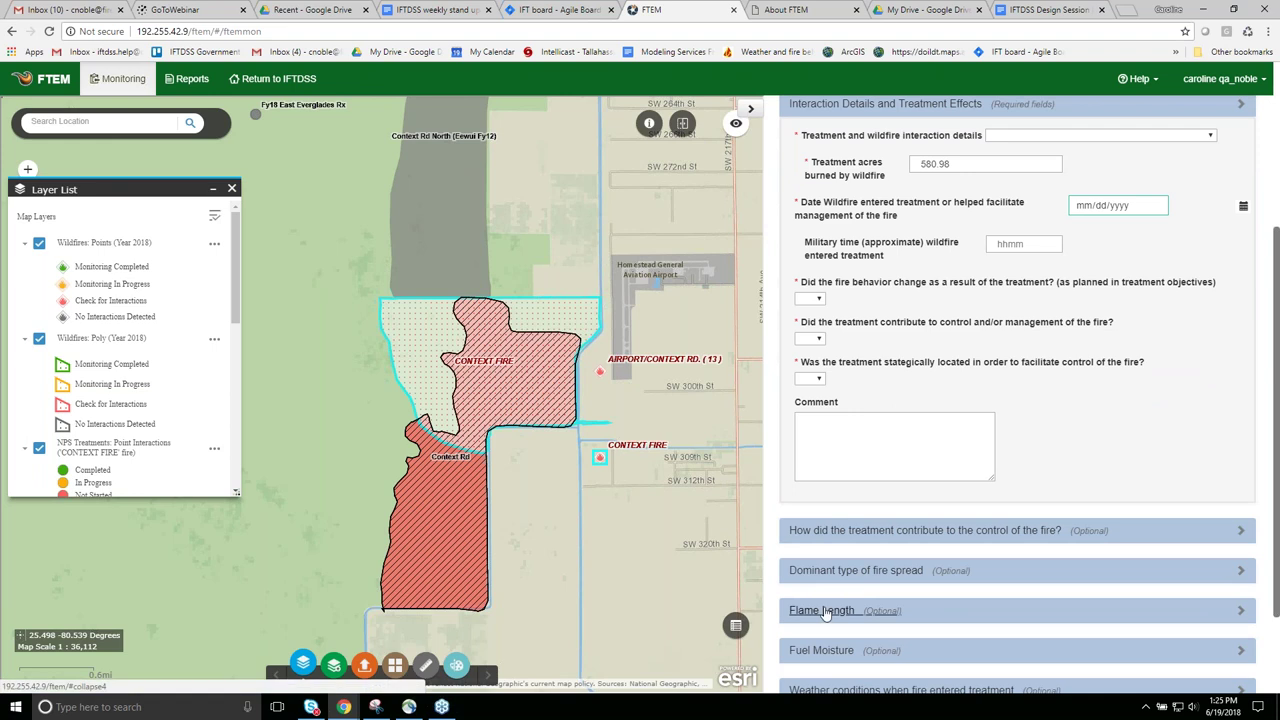
scroll(823, 661, "down", 1)
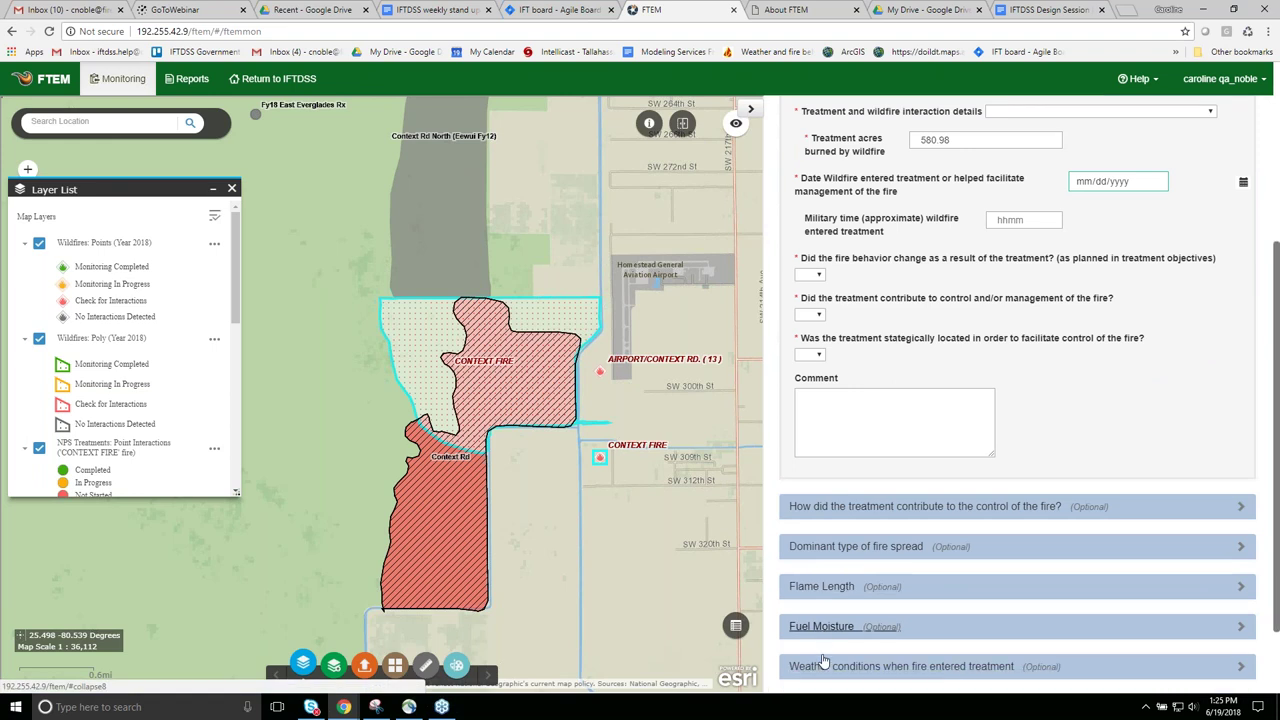
Set the Context Rd treatment and wildfire interaction details to "Wildfire burned through some acres treated".
scroll(823, 661, "down", 1)
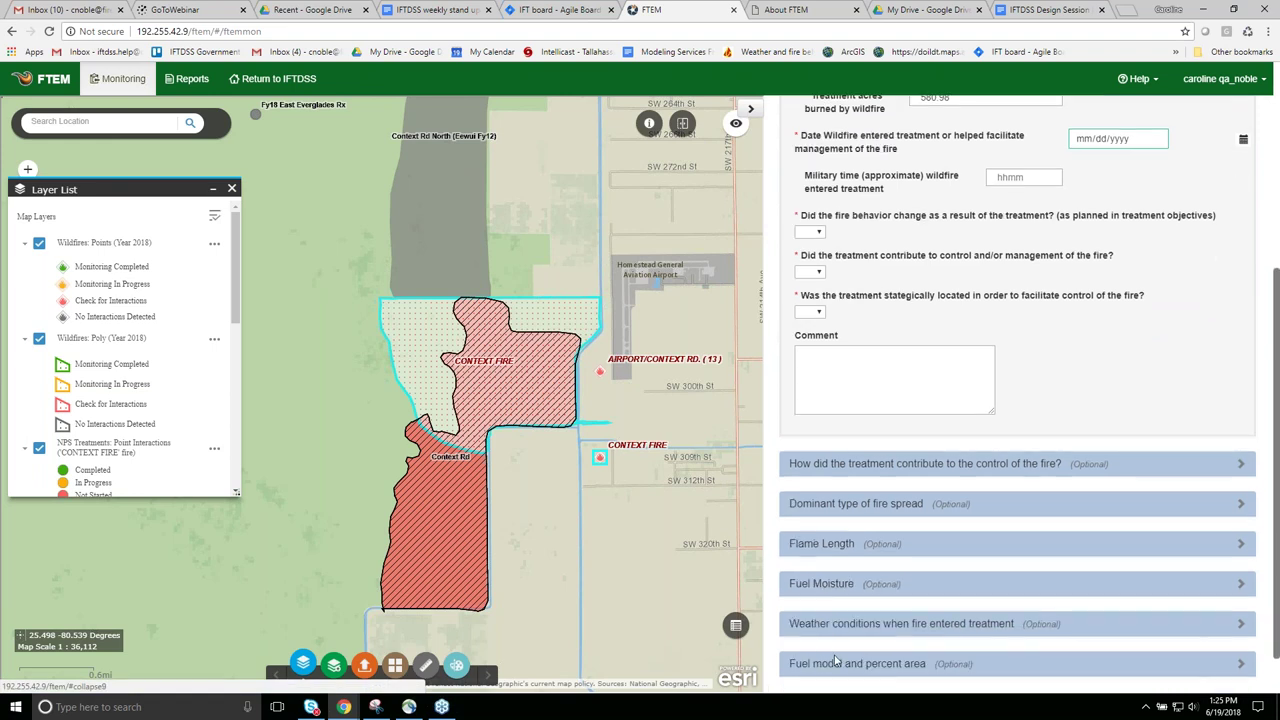
scroll(823, 661, "up", 1)
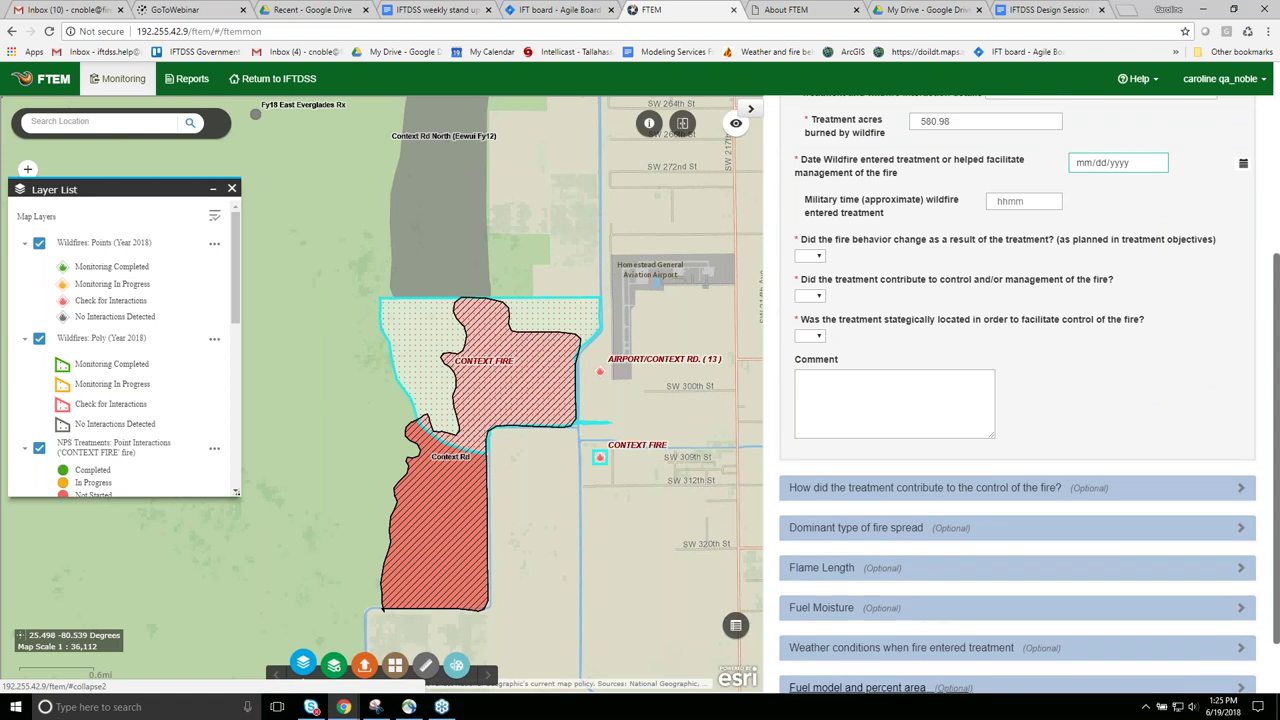
scroll(823, 661, "up", 3)
scroll(823, 661, "up", 1)
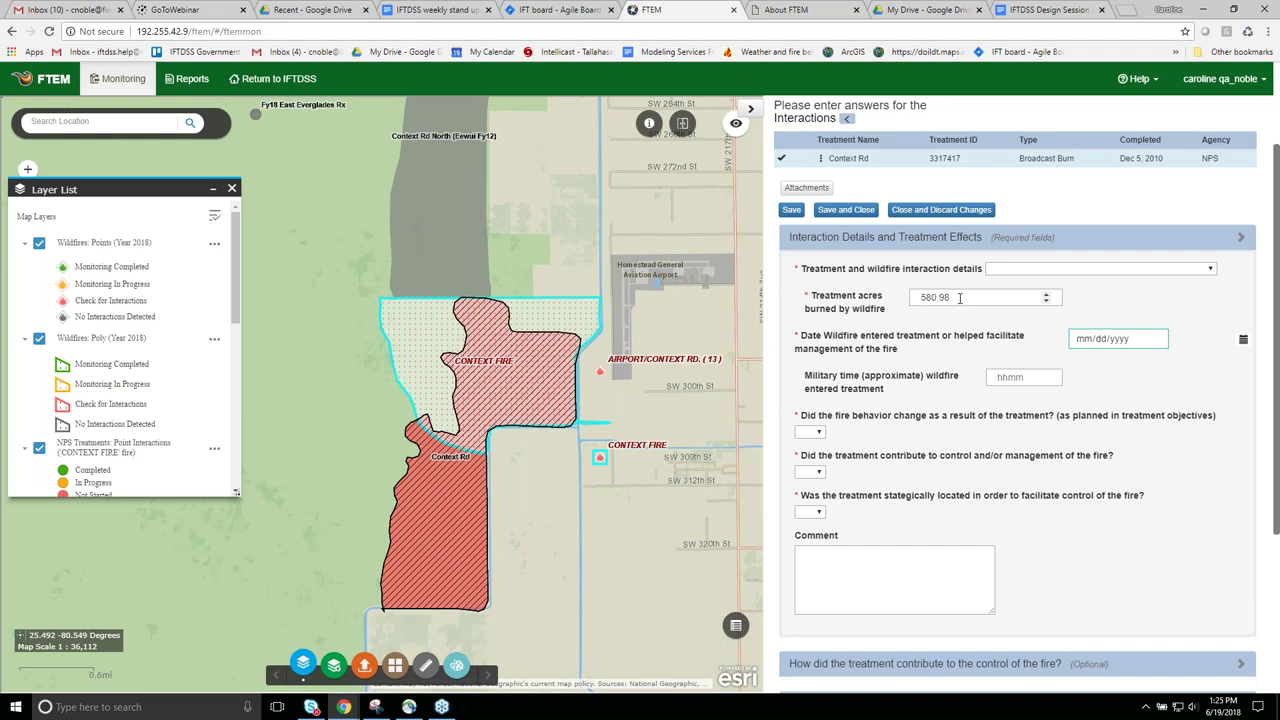
left_click(1210, 270)
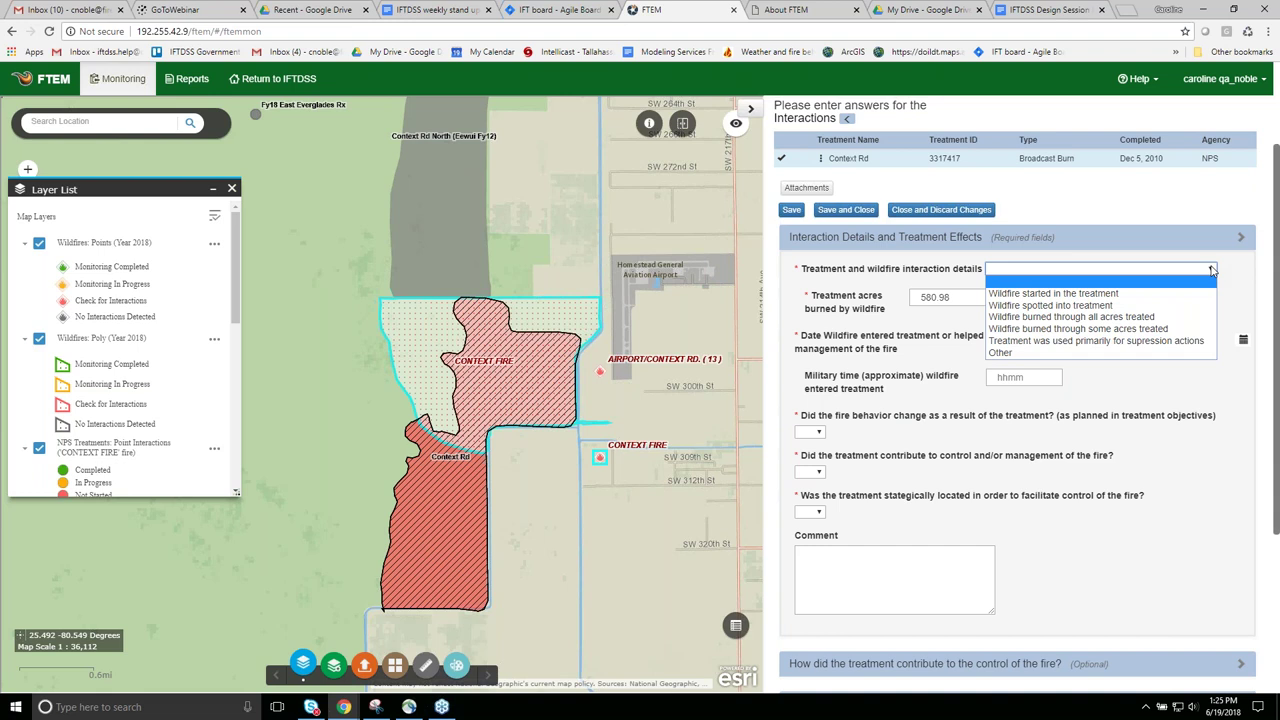
left_click(1170, 329)
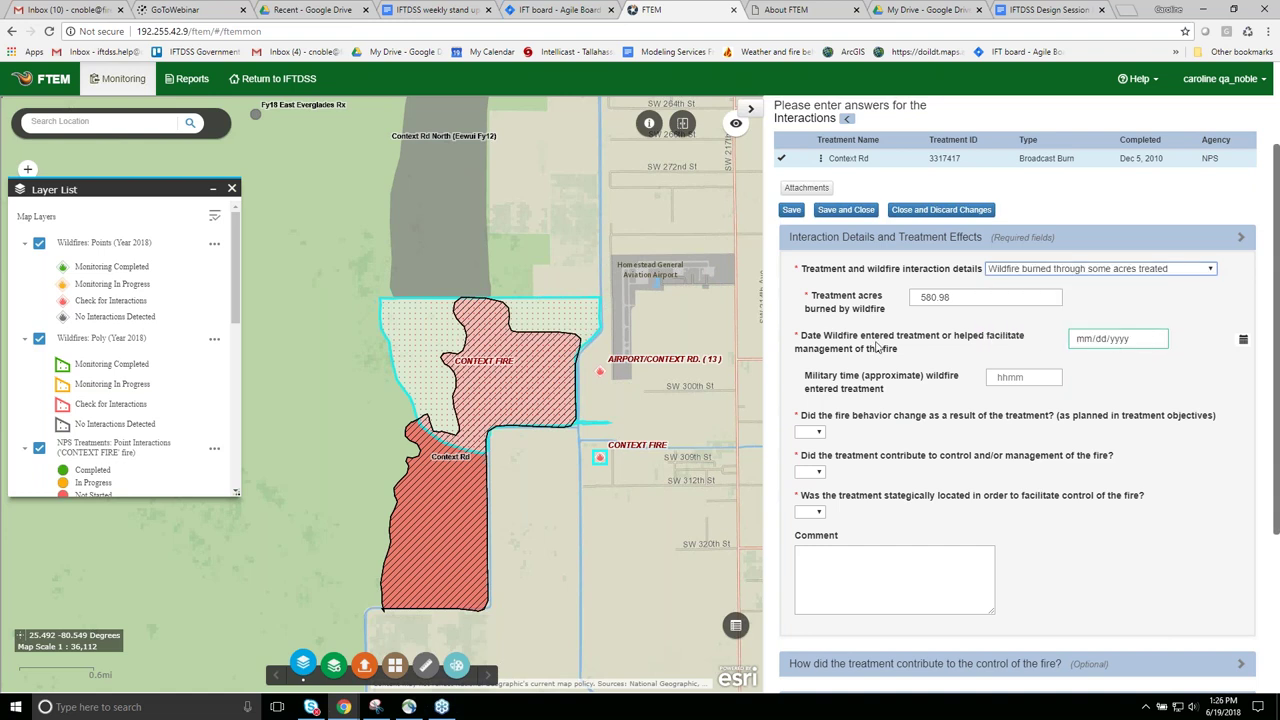
Enter 05/13/2018 as the date the wildfire entered the treatment and 1400 as the approximate military time.
left_click(1081, 340)
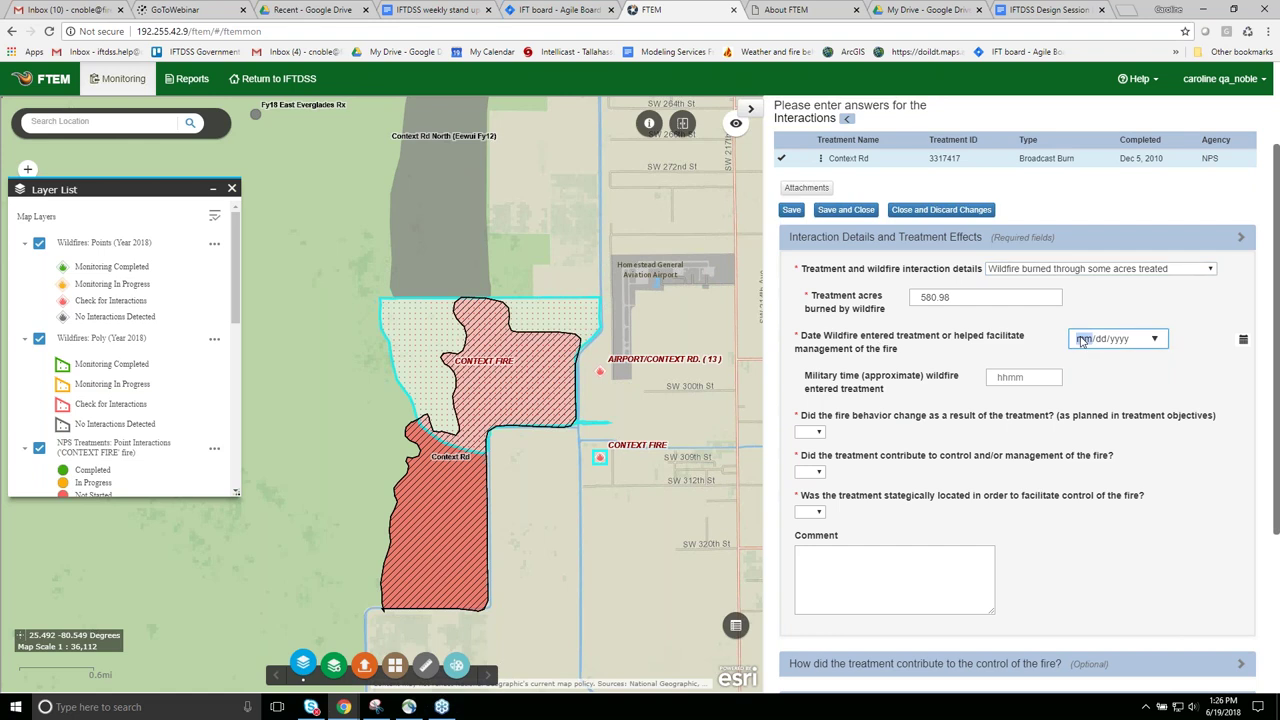
type("05/")
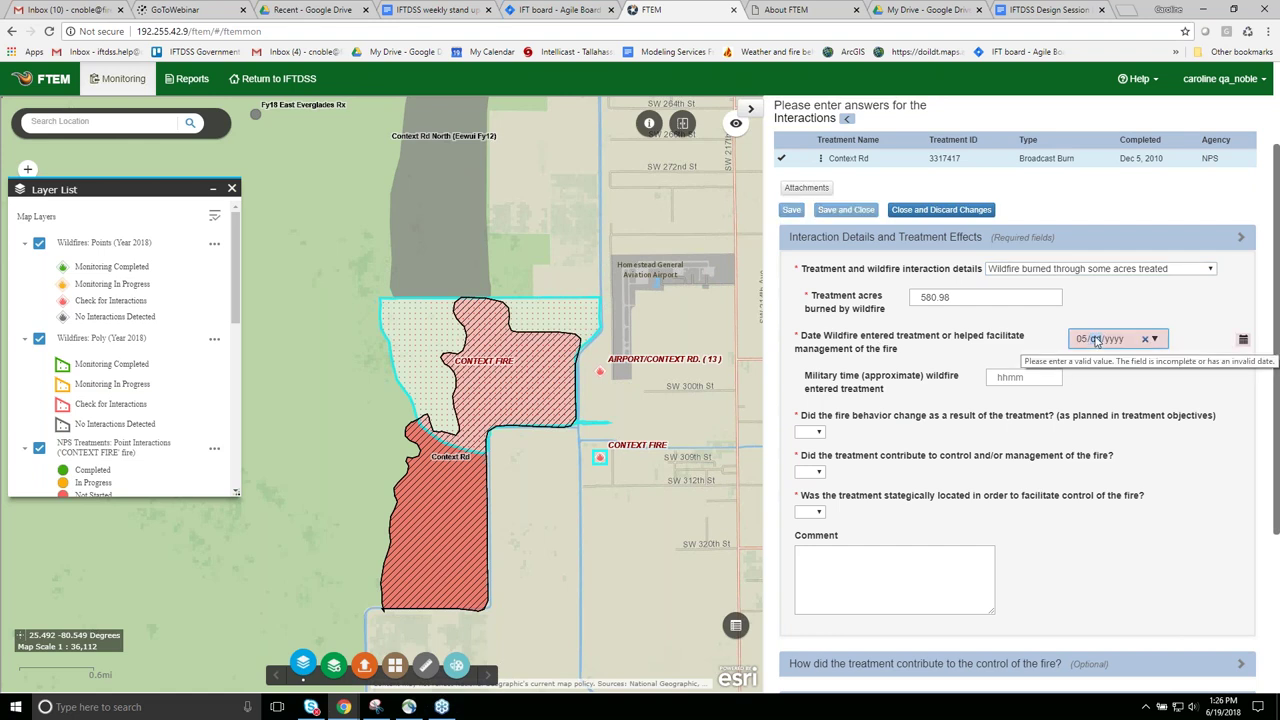
type("13/")
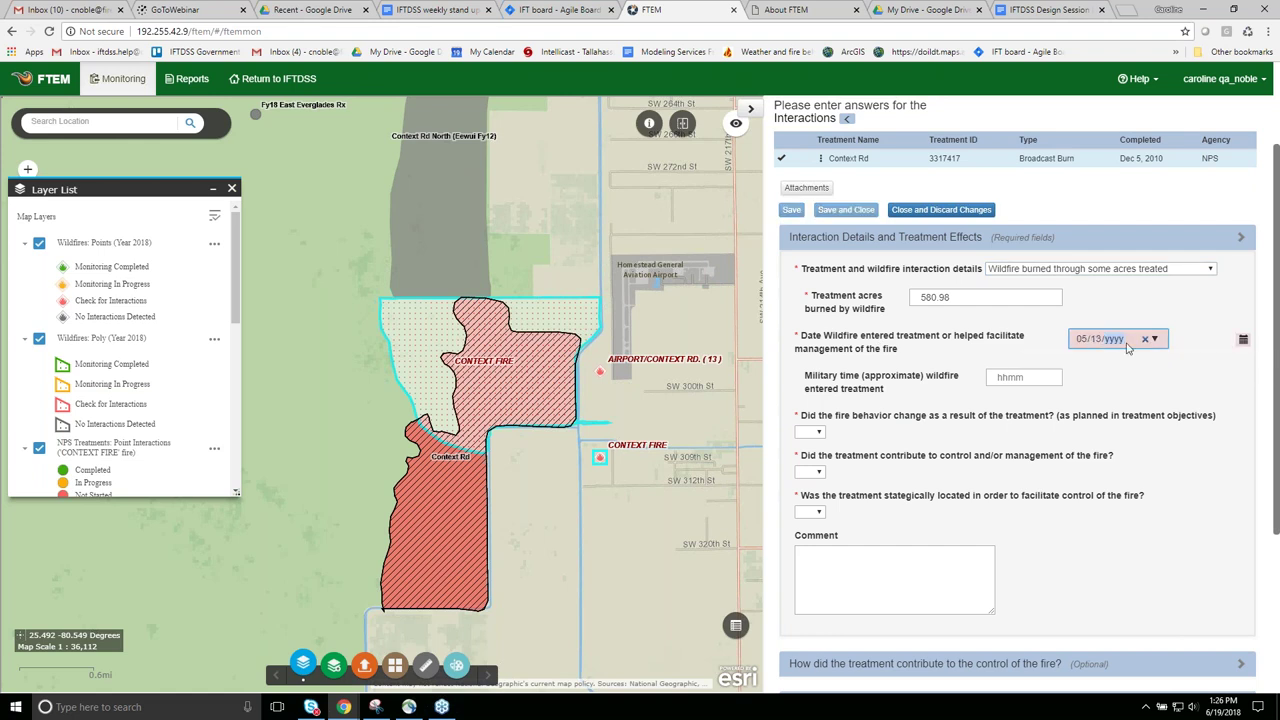
type("0201")
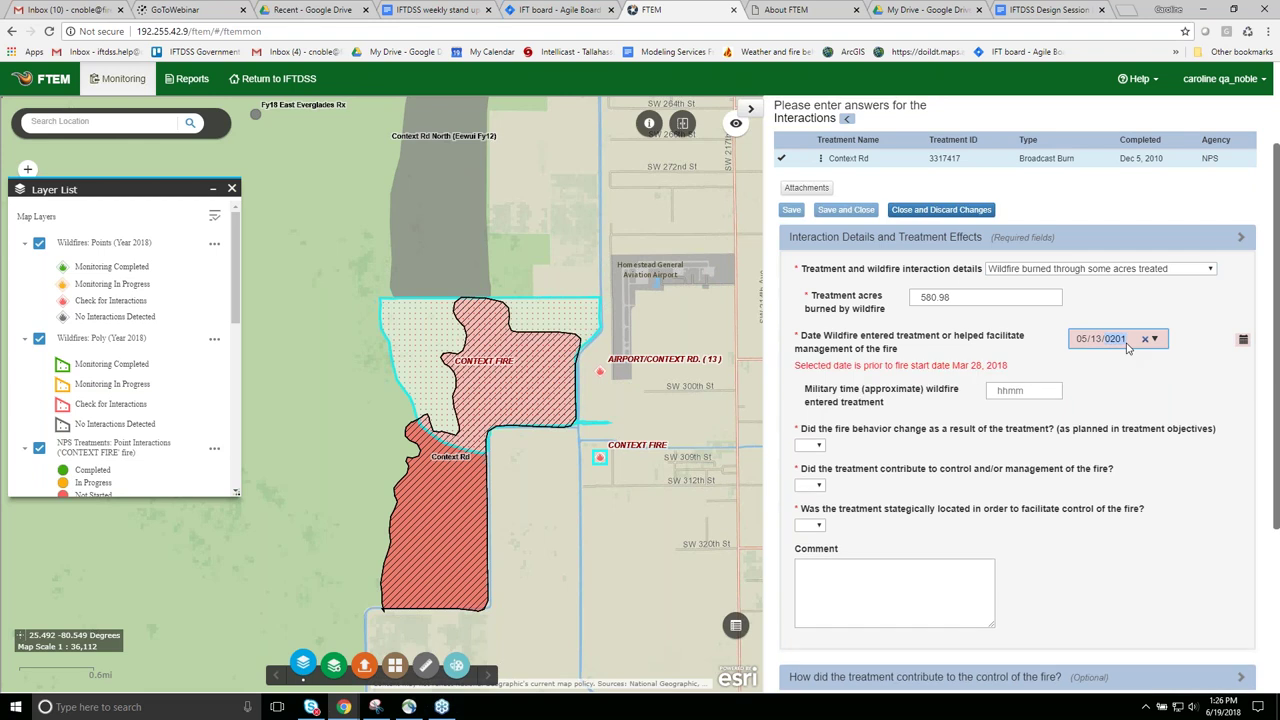
type("8")
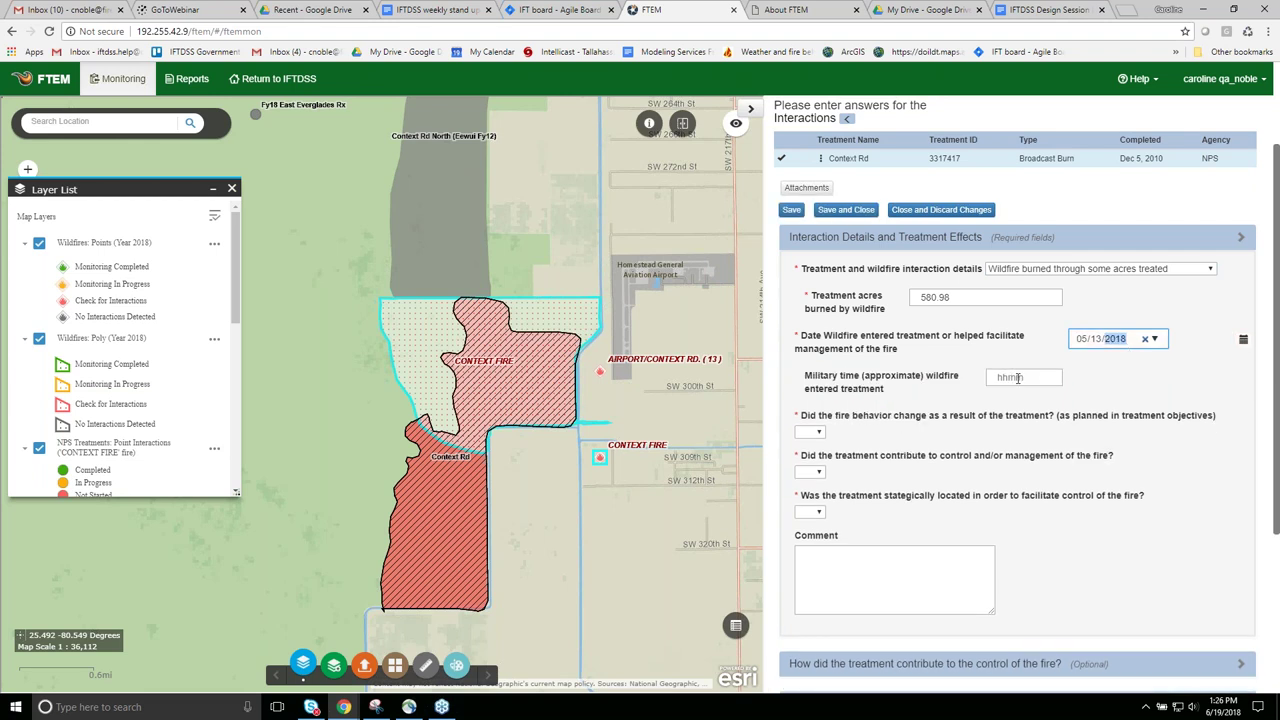
left_click(1018, 377)
type("1400")
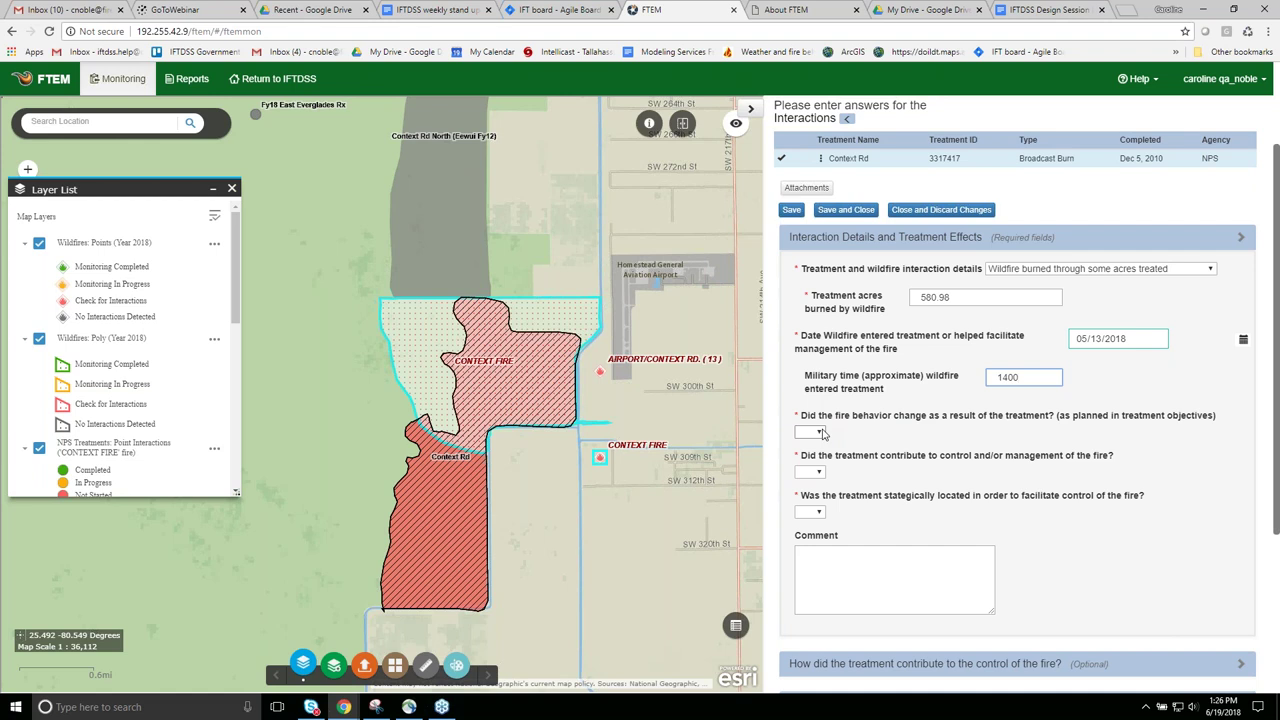
Answer Yes to the three required questions on fire behavior change, contribution to fire control, and strategic location of the treatment.
left_click(820, 432)
left_click(810, 458)
left_click(819, 473)
left_click(811, 498)
left_click(820, 512)
left_click(818, 538)
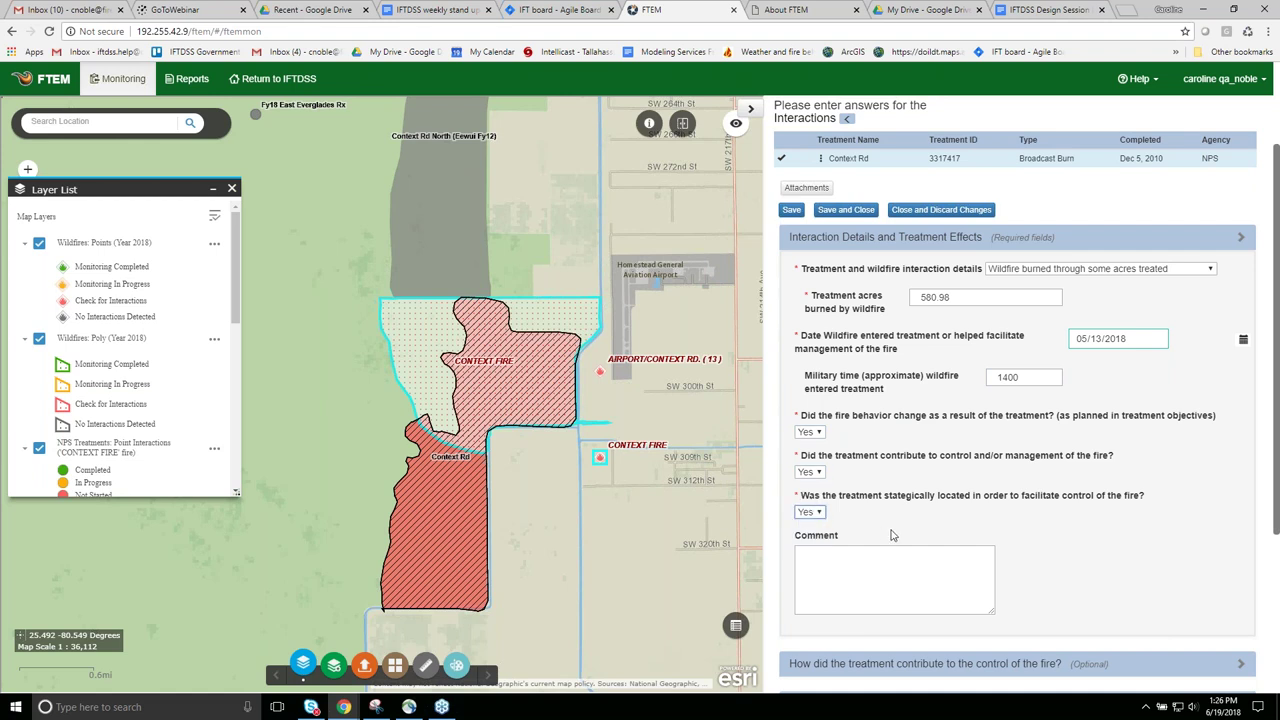
Check the optional sections of the form and save the monitoring responses for Context Rd.
scroll(893, 536, "down", 1)
scroll(893, 536, "down", 1)
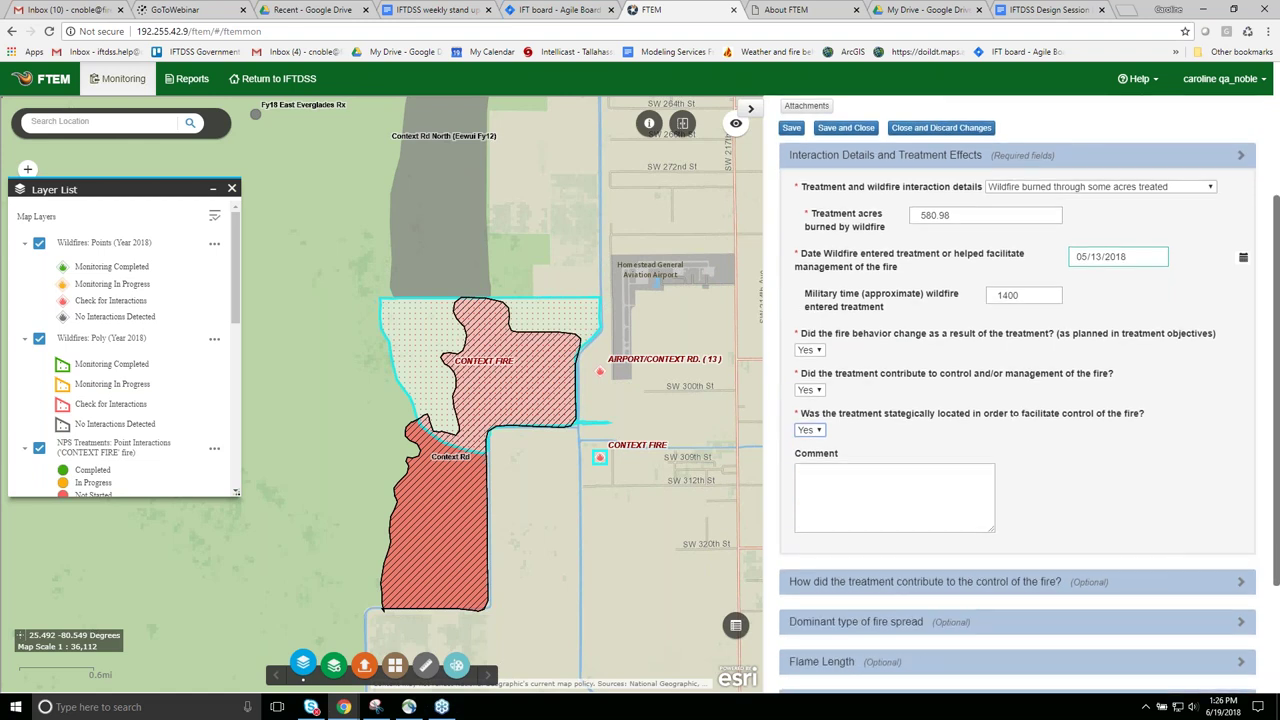
scroll(832, 466, "down", 2)
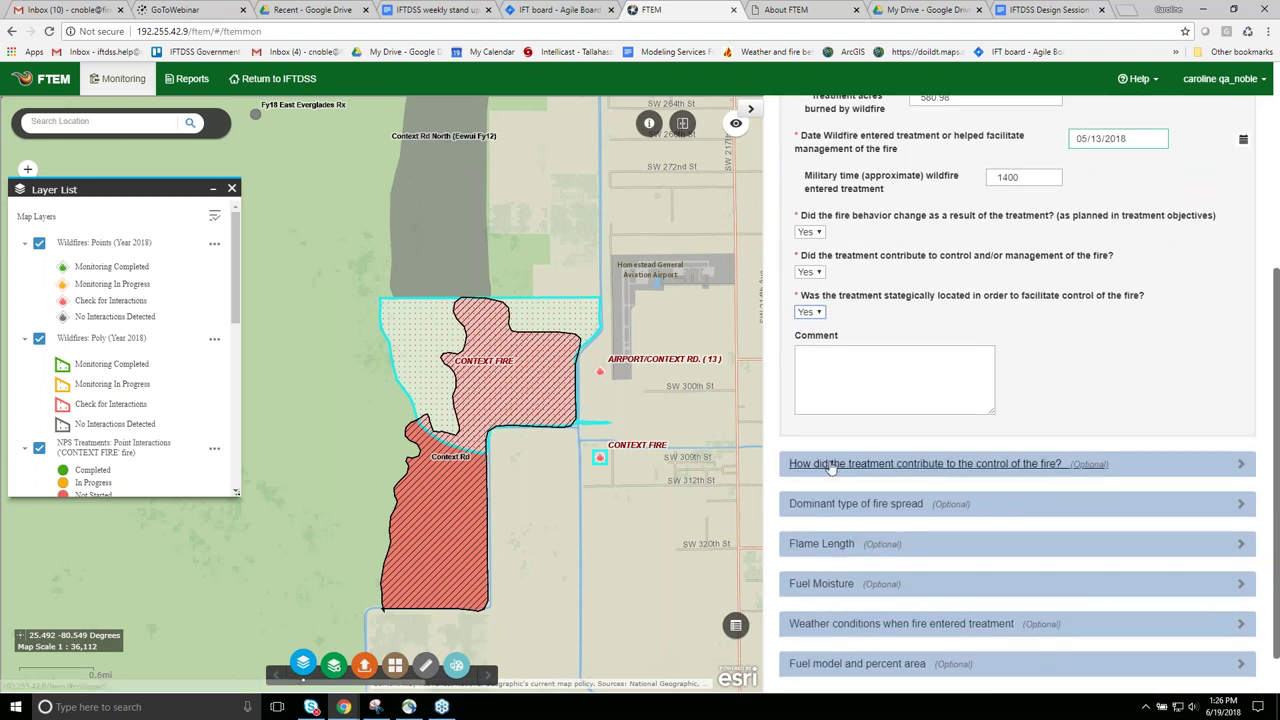
scroll(1017, 400, "up", 4)
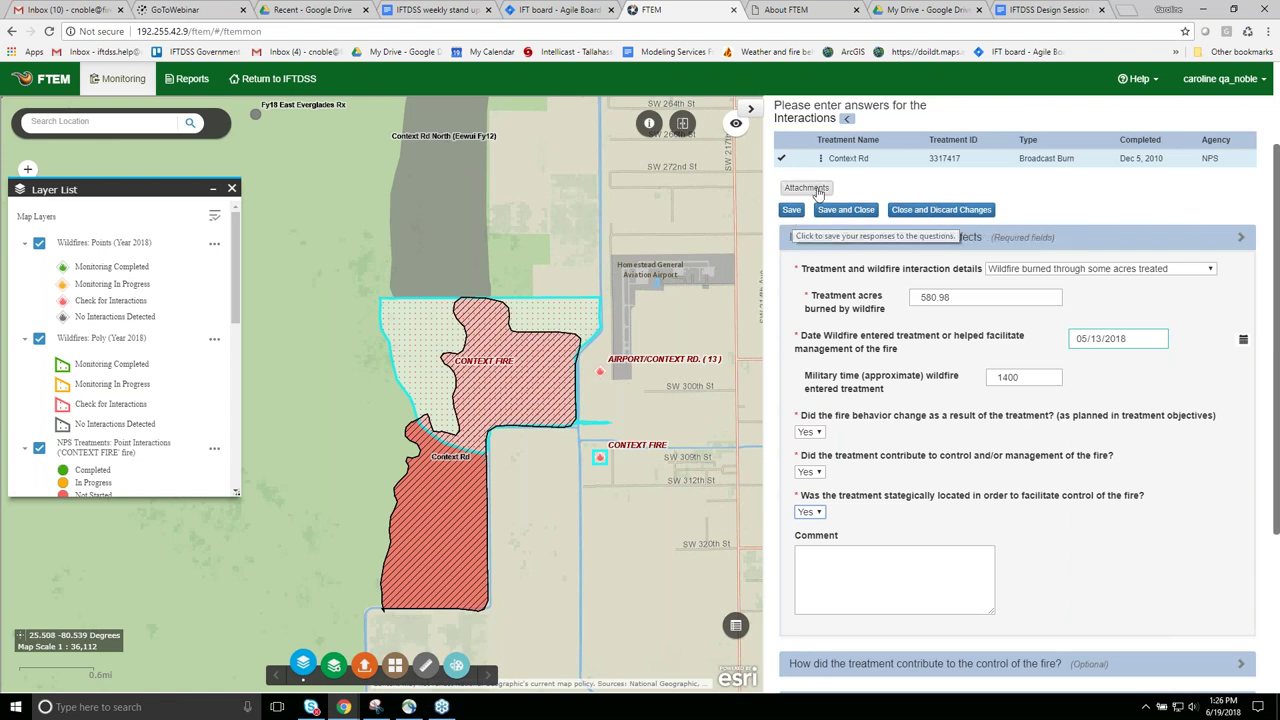
left_click(793, 214)
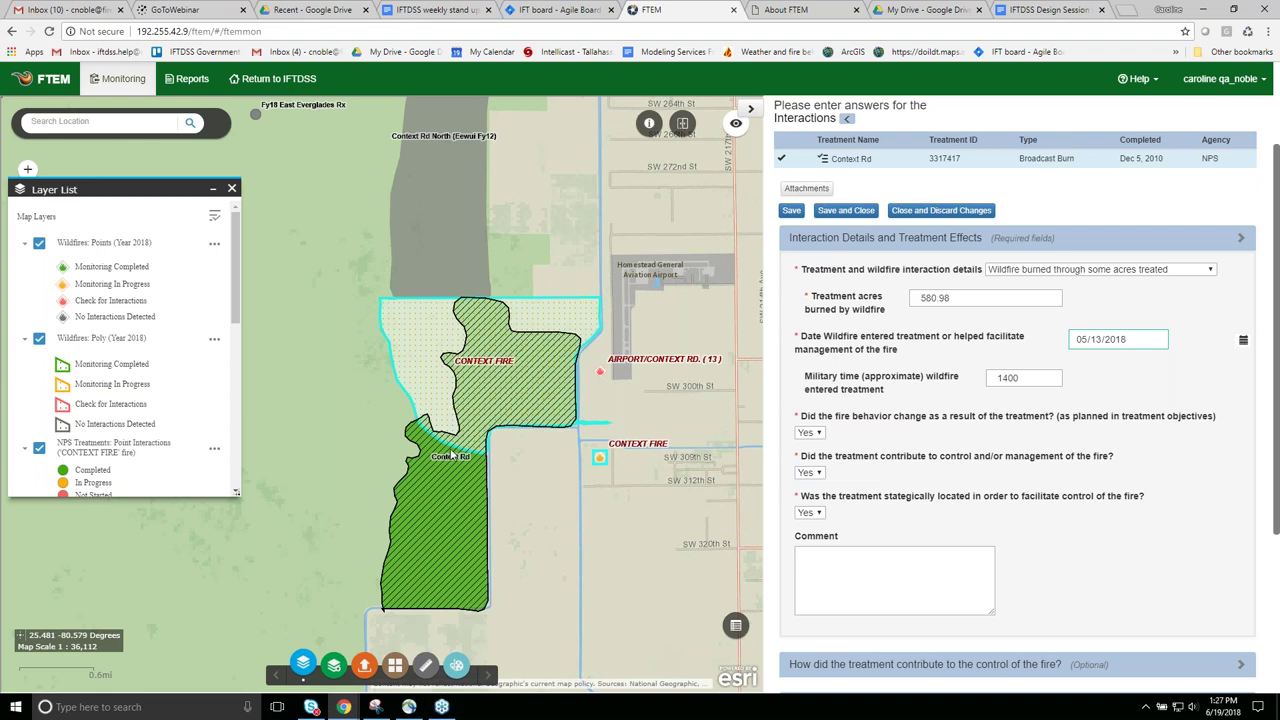
Clear the date the wildfire entered the treatment, and save and close the monitoring form.
left_click(818, 433)
left_click(821, 442)
mouse_move(1157, 343)
left_click(1145, 340)
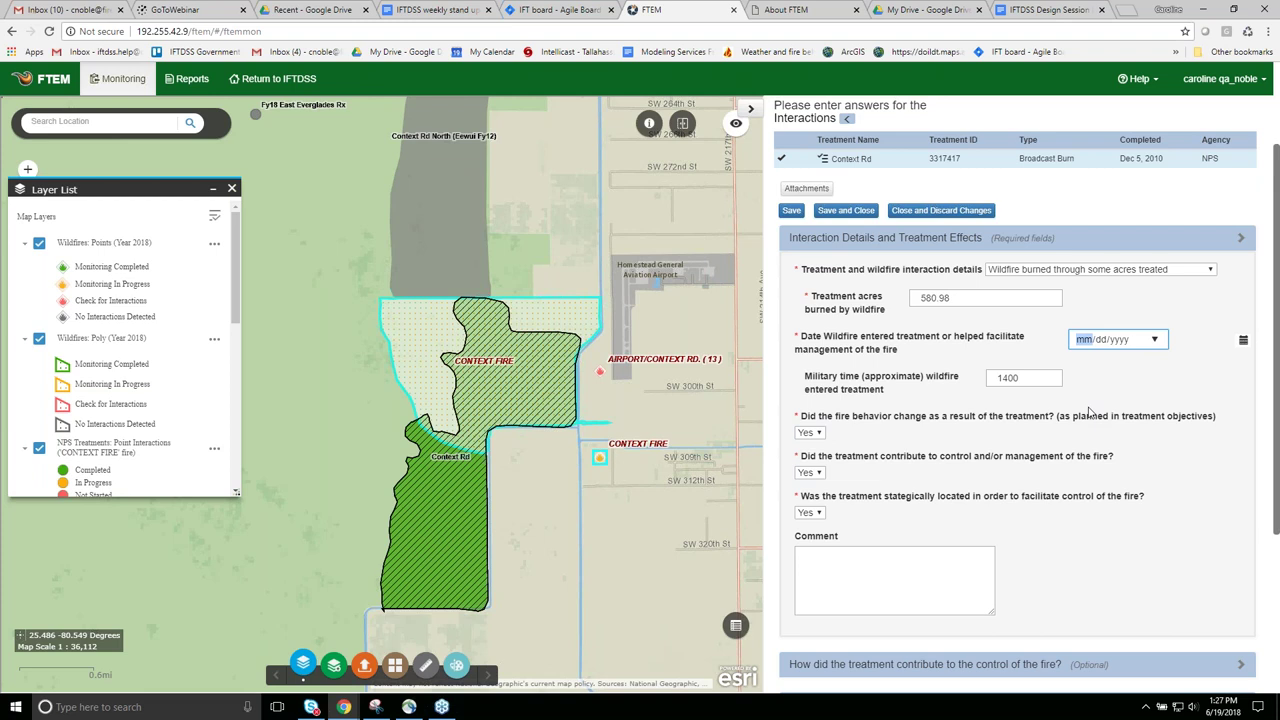
left_click(848, 212)
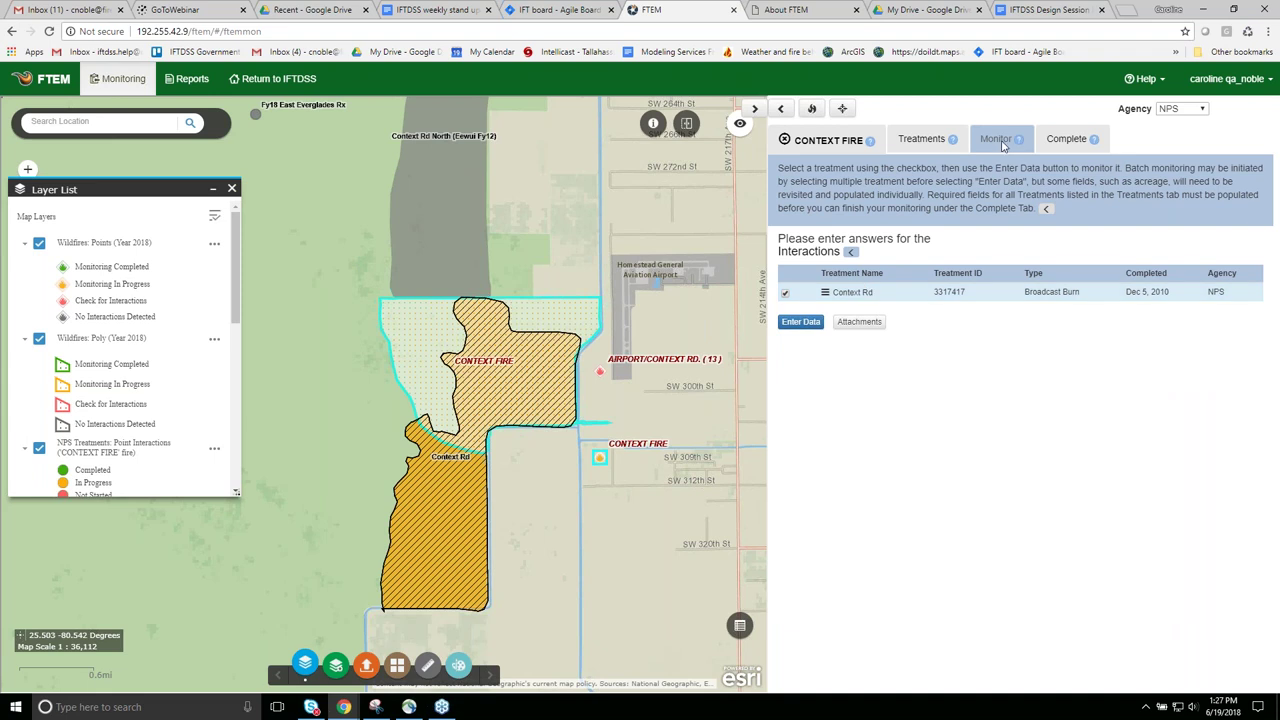
Reopen data entry for Context Rd, enter 05/13/2018 as the date the wildfire entered the treatment, and save.
left_click(799, 322)
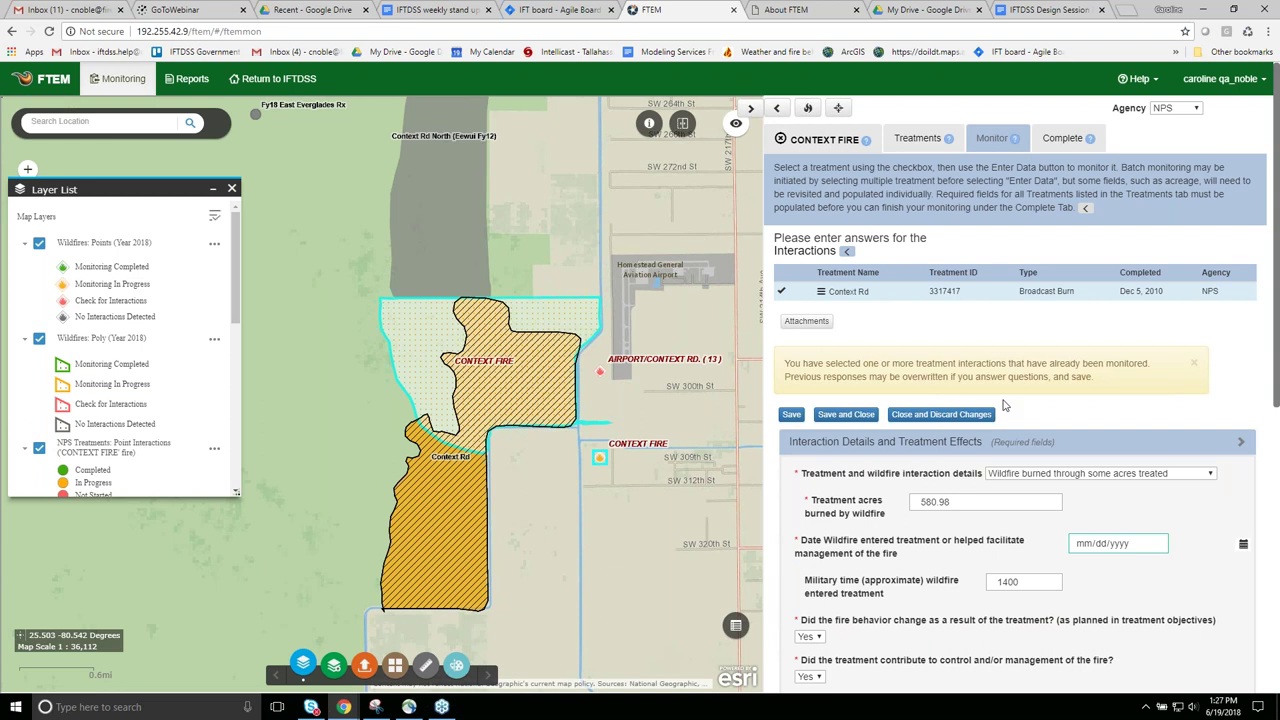
scroll(1005, 405, "down", 2)
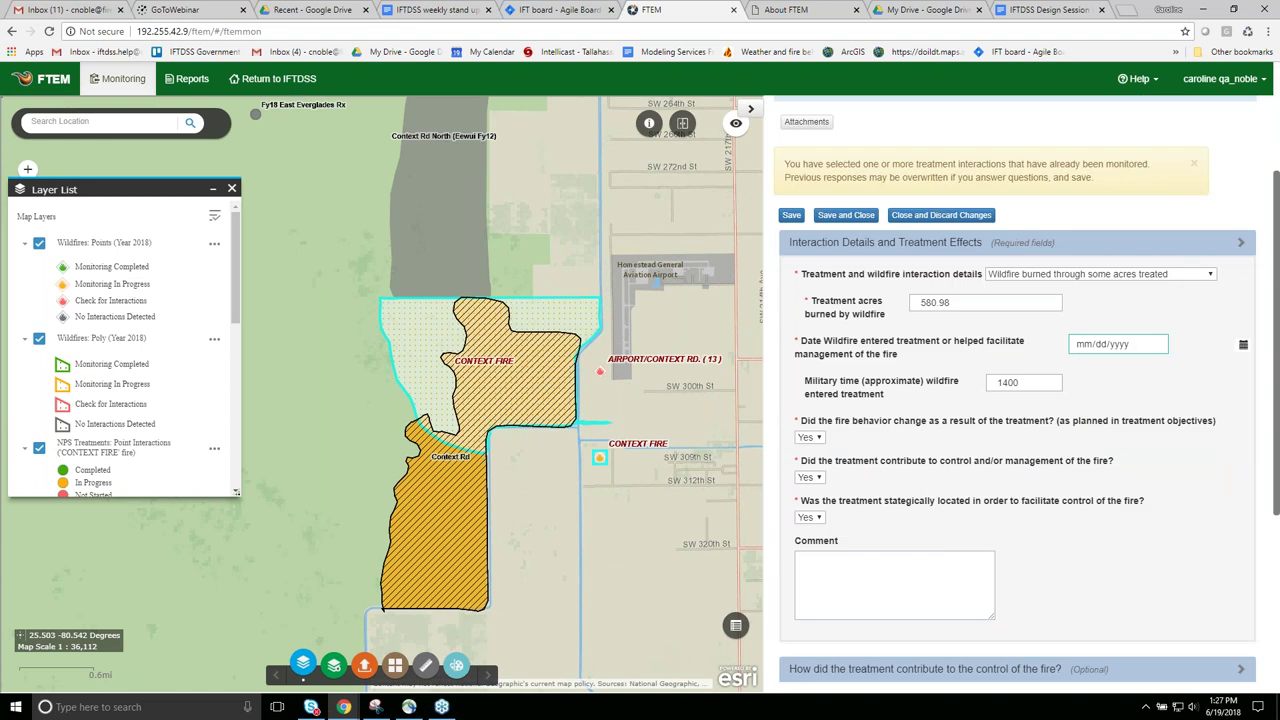
left_click(1092, 345)
type("05/13/")
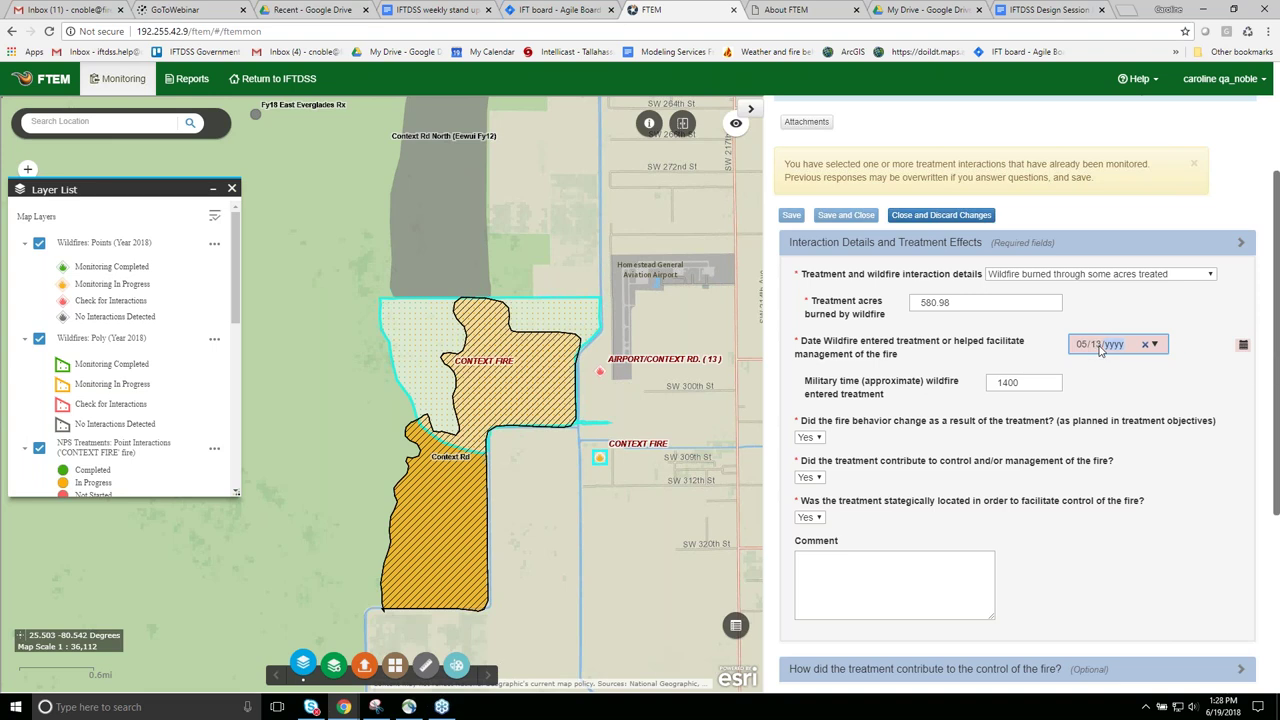
type("0002")
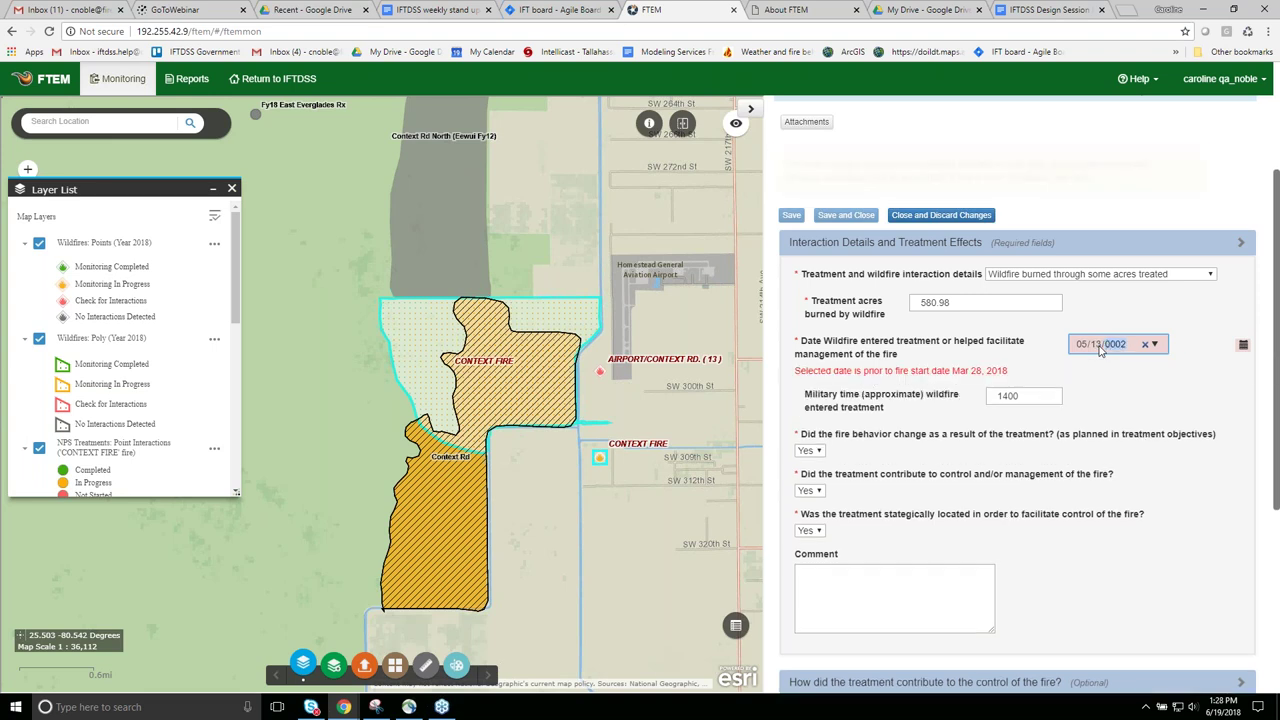
type("018")
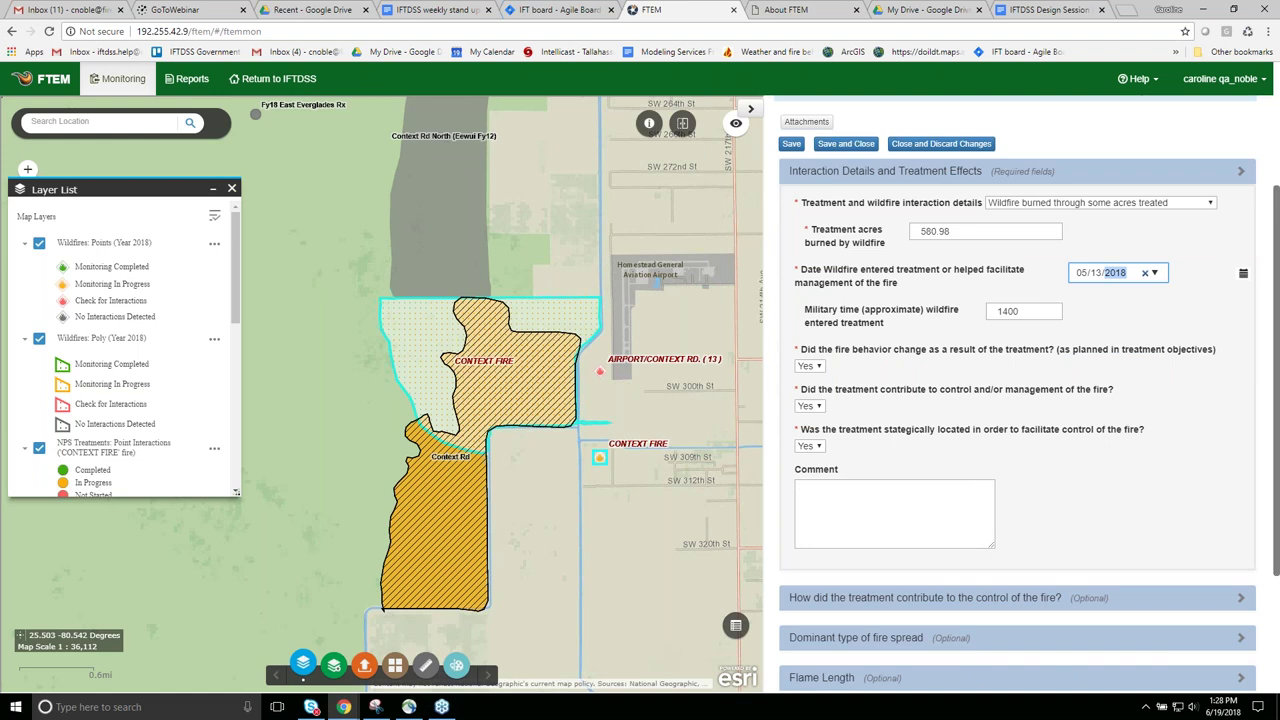
left_click(792, 145)
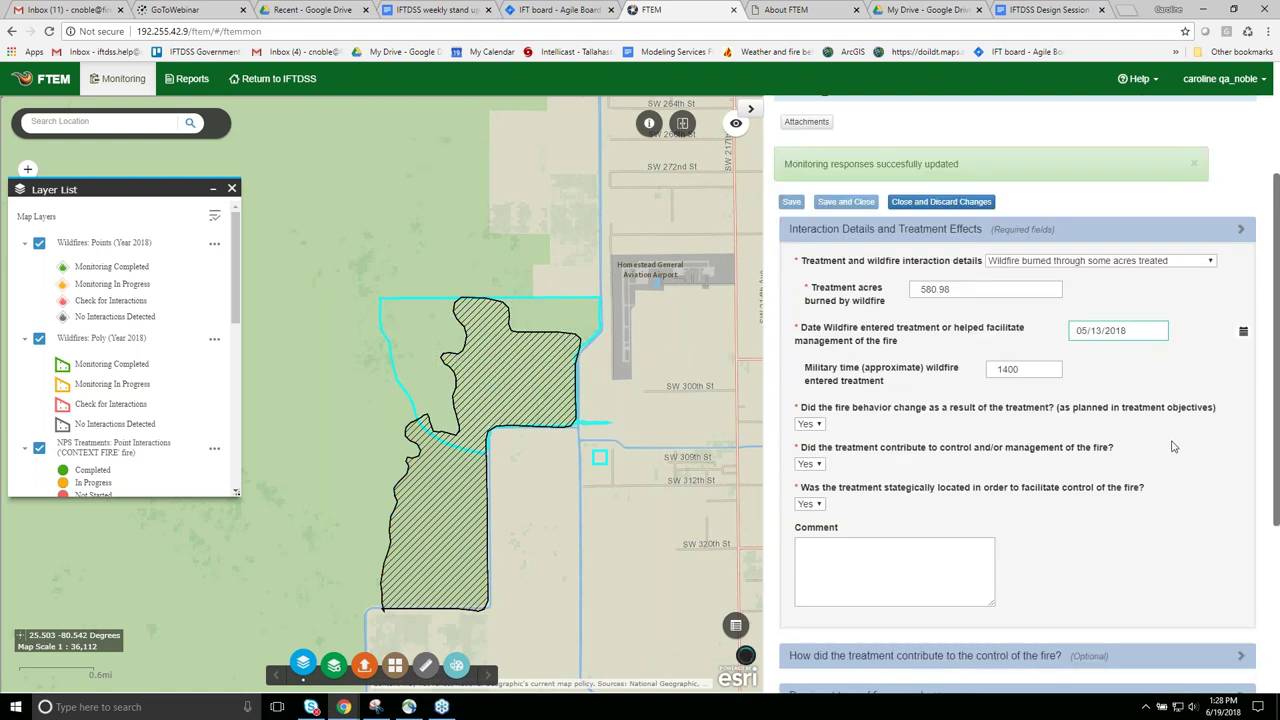
Review the required answers and optional sections of the saved Context Rd monitoring form.
scroll(1174, 447, "down", 1)
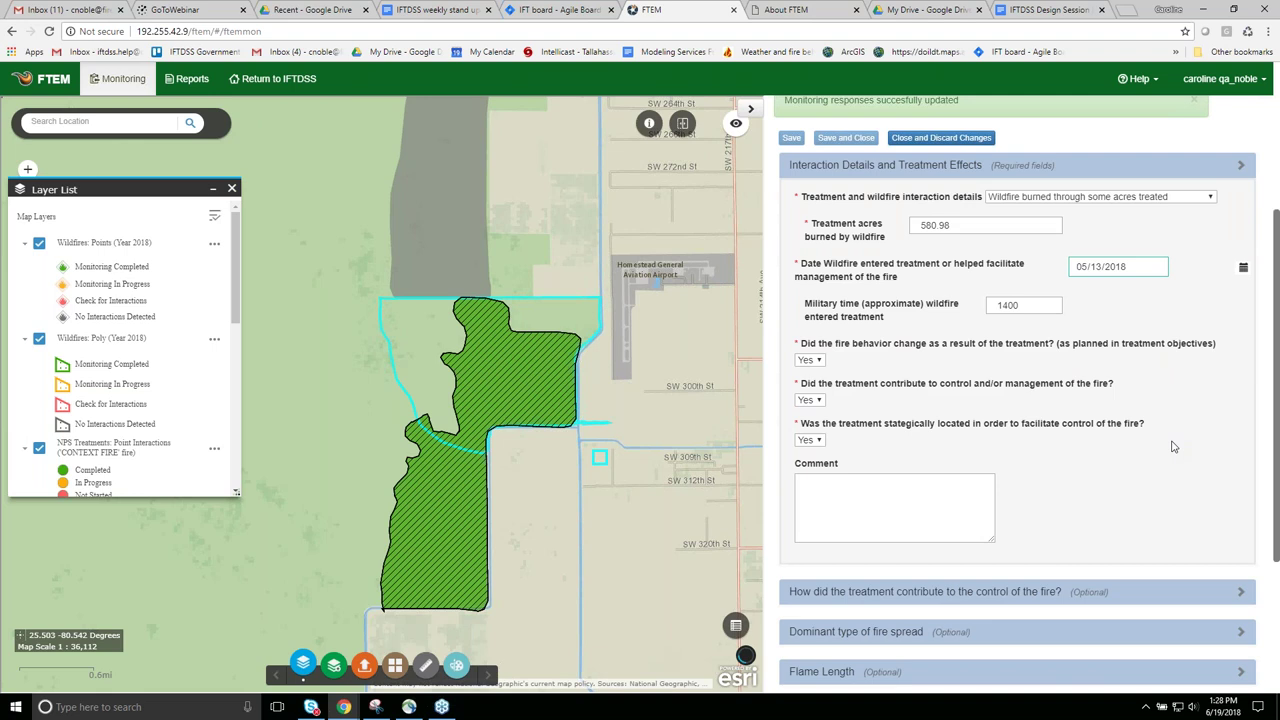
scroll(1174, 447, "down", 2)
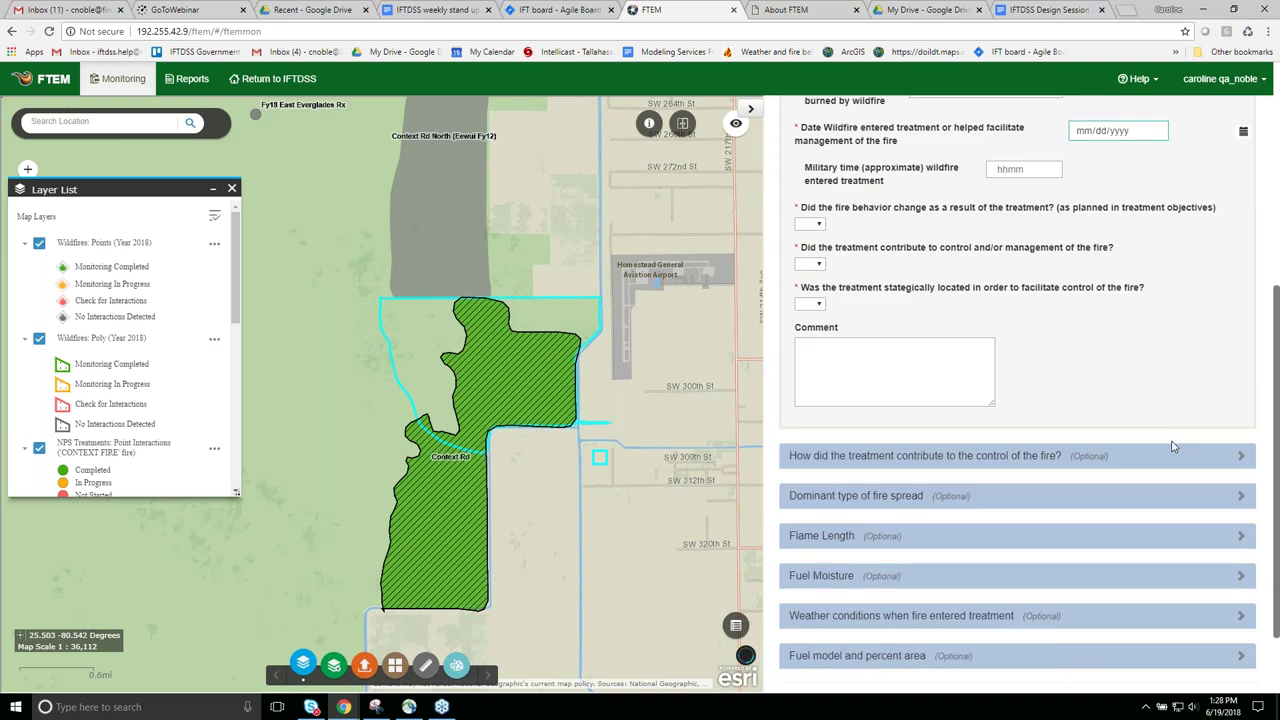
scroll(1174, 447, "down", 2)
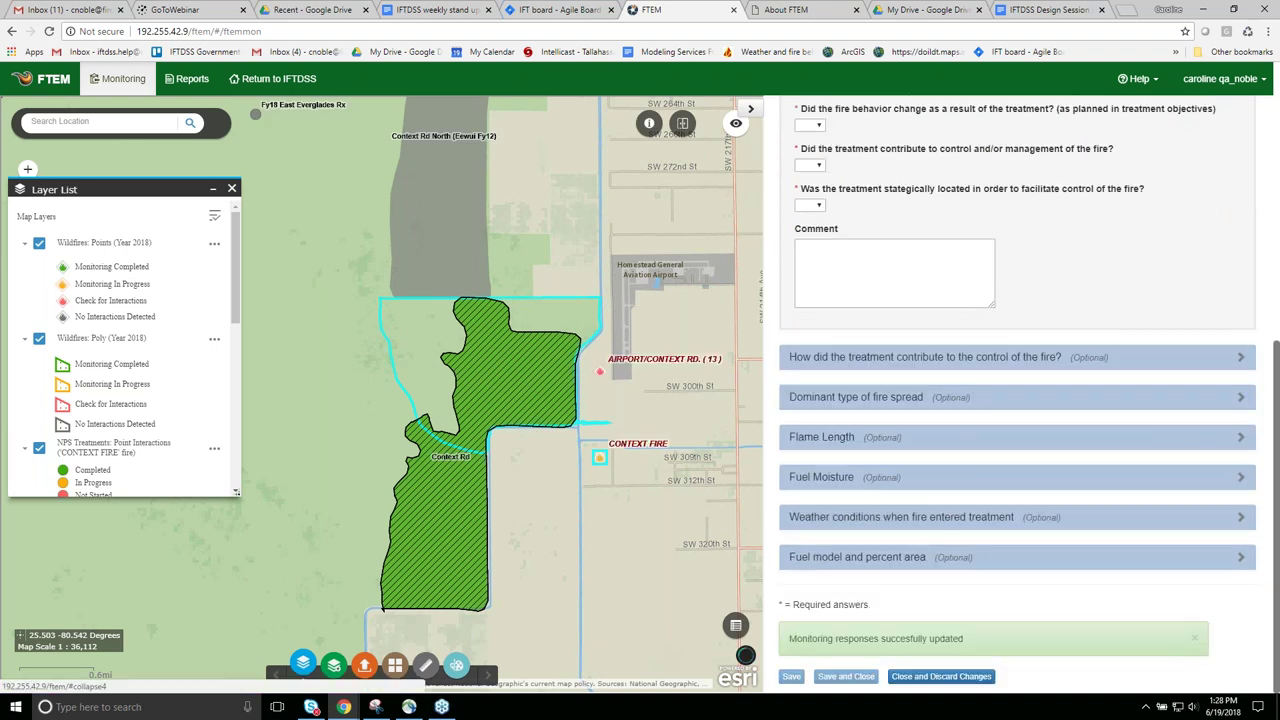
scroll(1174, 447, "up", 1)
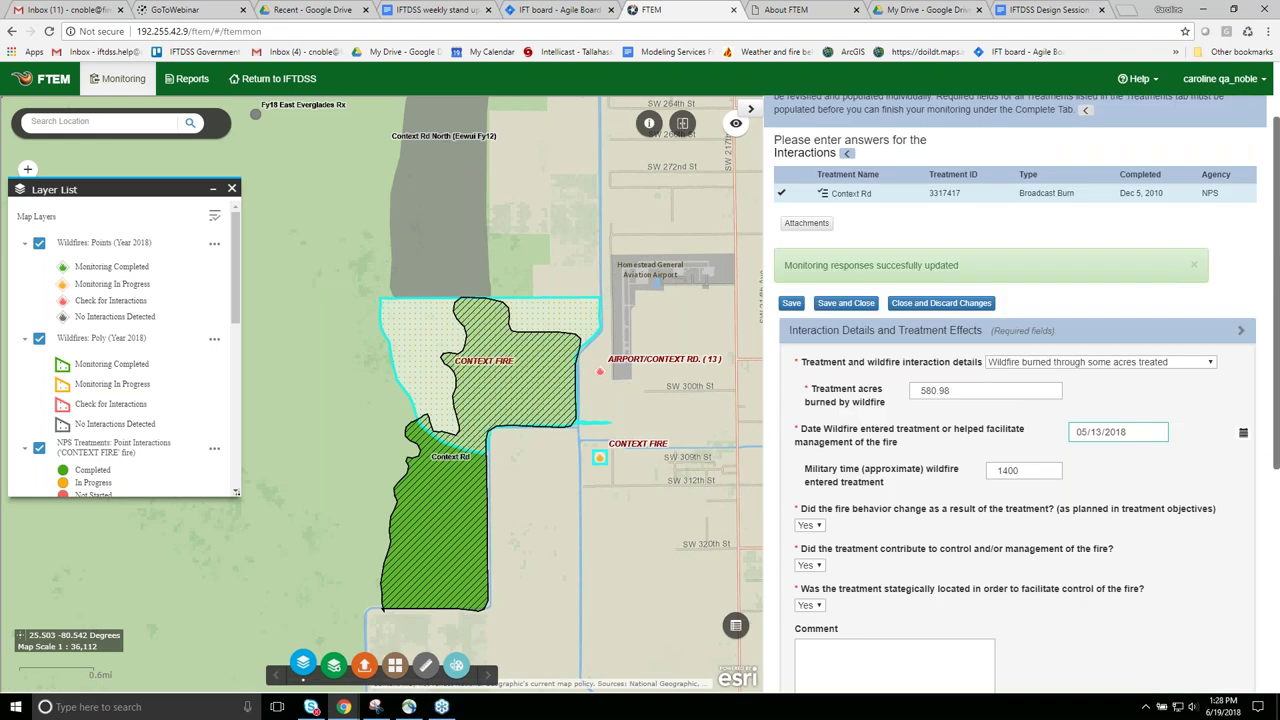
scroll(1026, 337, "down", 3)
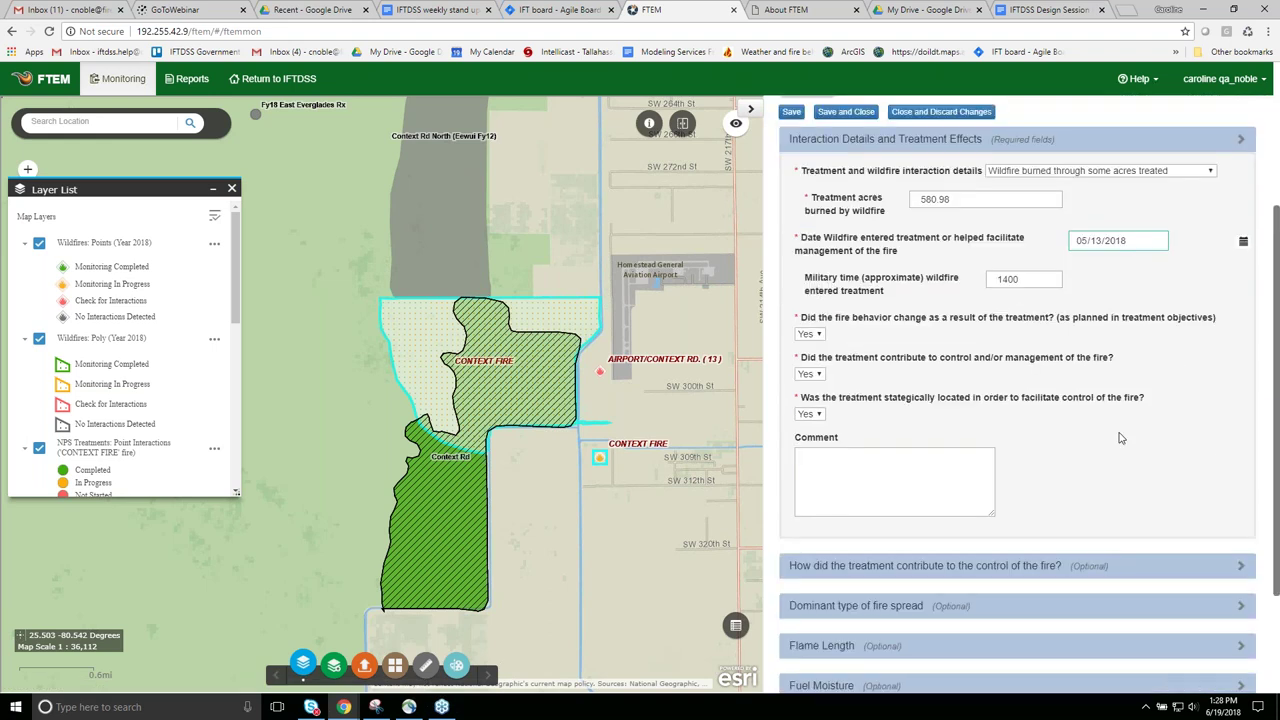
scroll(1120, 438, "down", 1)
scroll(1120, 438, "down", 3)
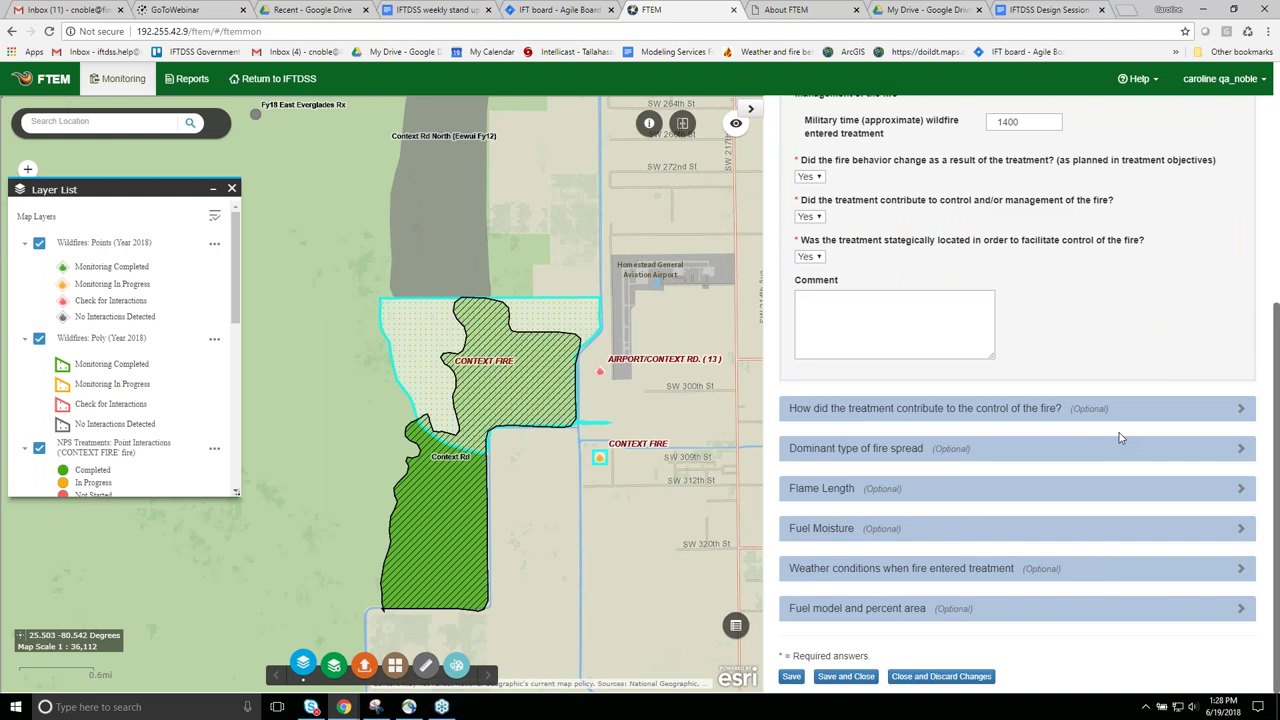
scroll(1120, 438, "up", 10)
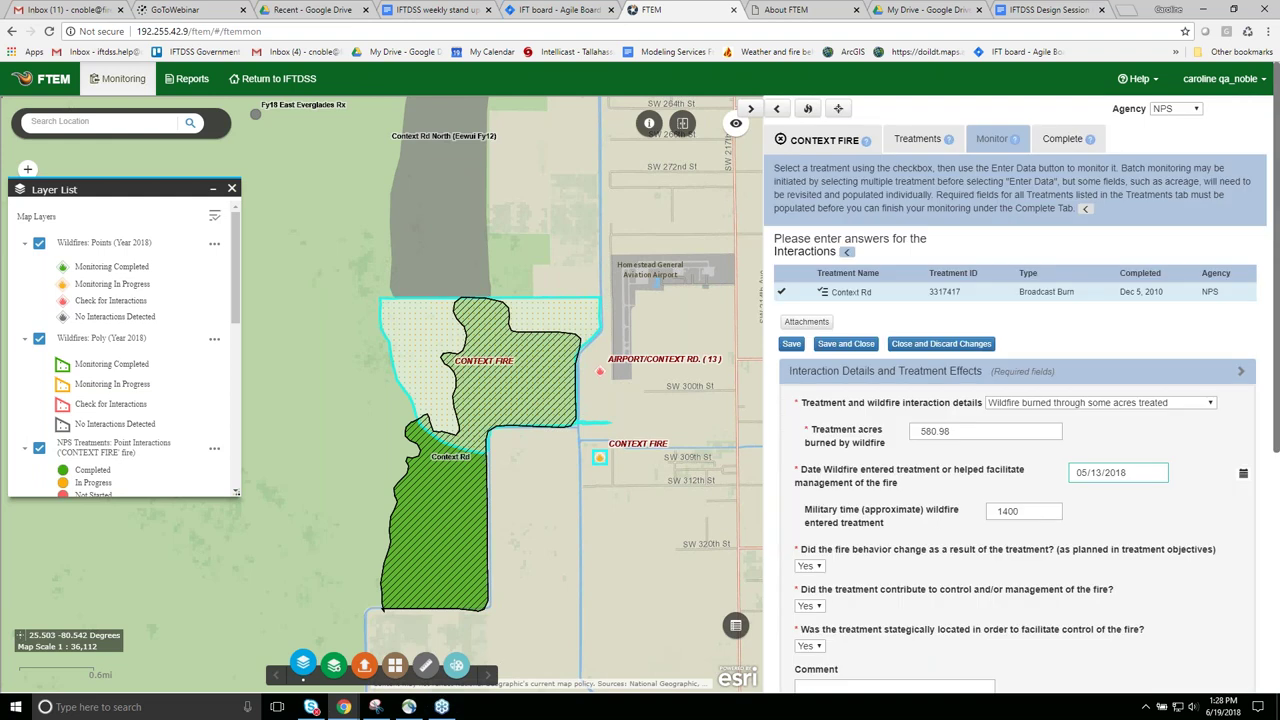
Open the Context Rd treatment's attachments from the treatment list, and open and cancel the file selection for attaching.
left_click(920, 141)
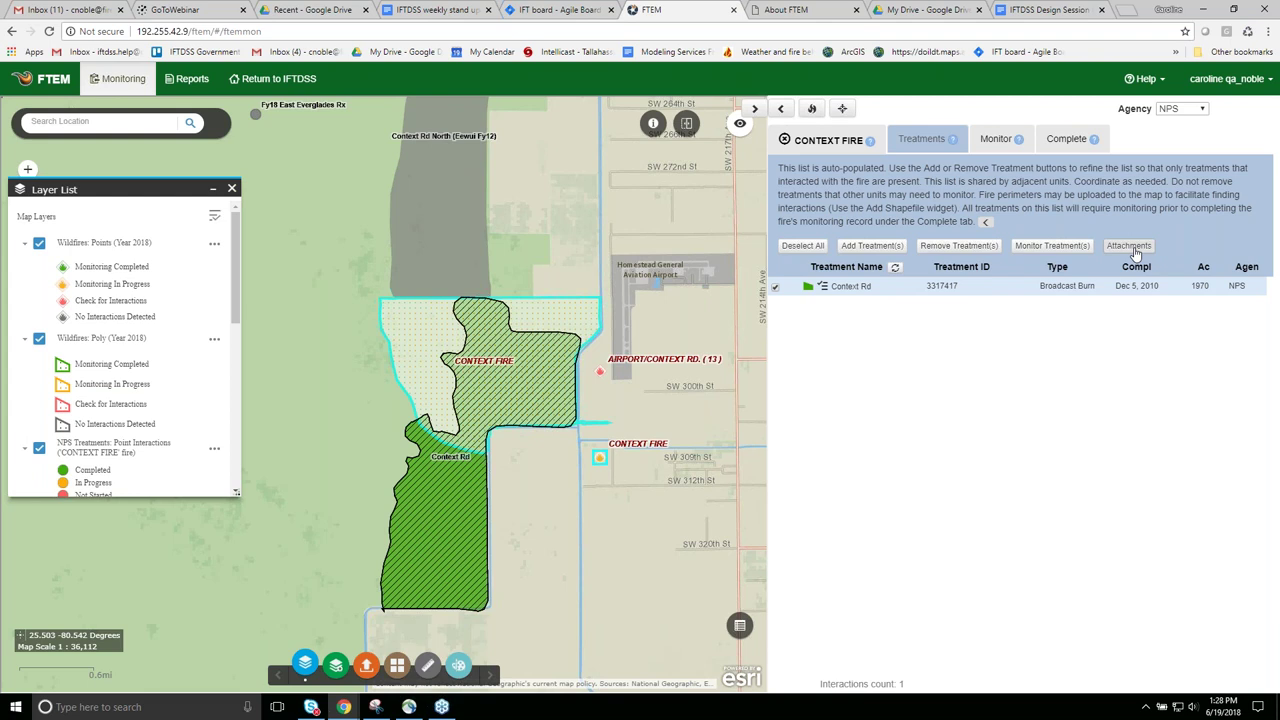
left_click(1131, 248)
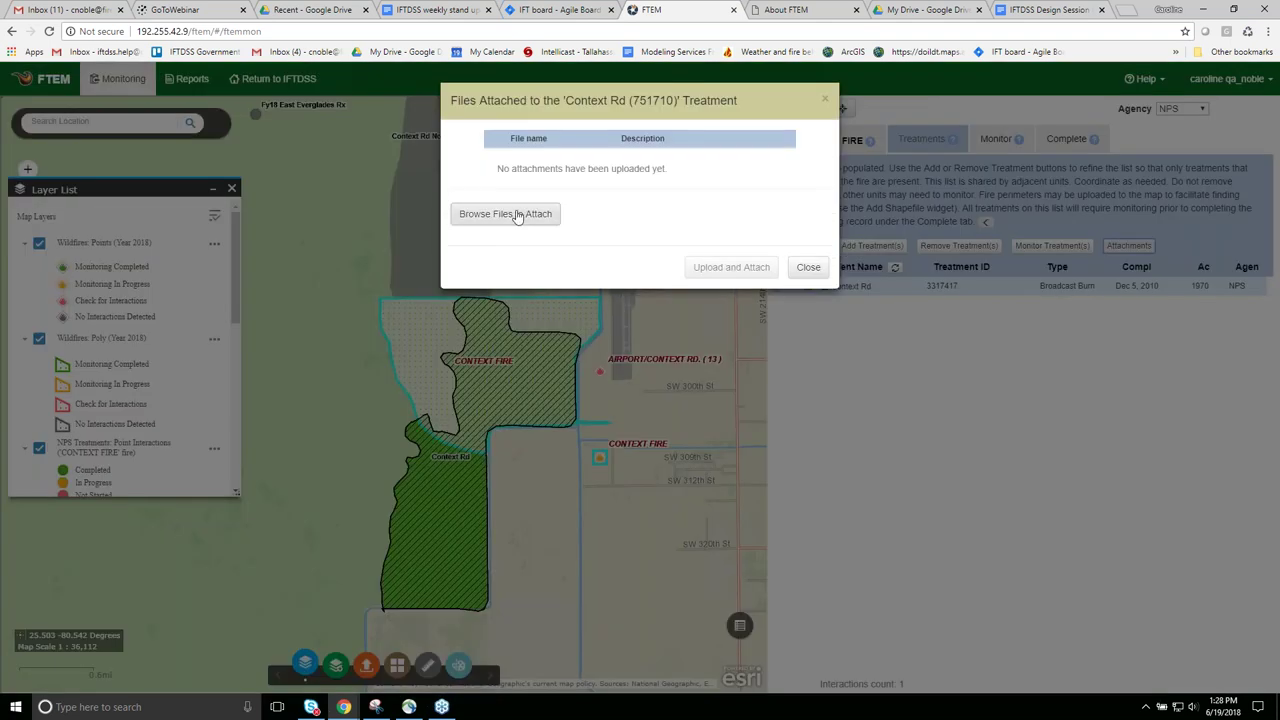
left_click(517, 217)
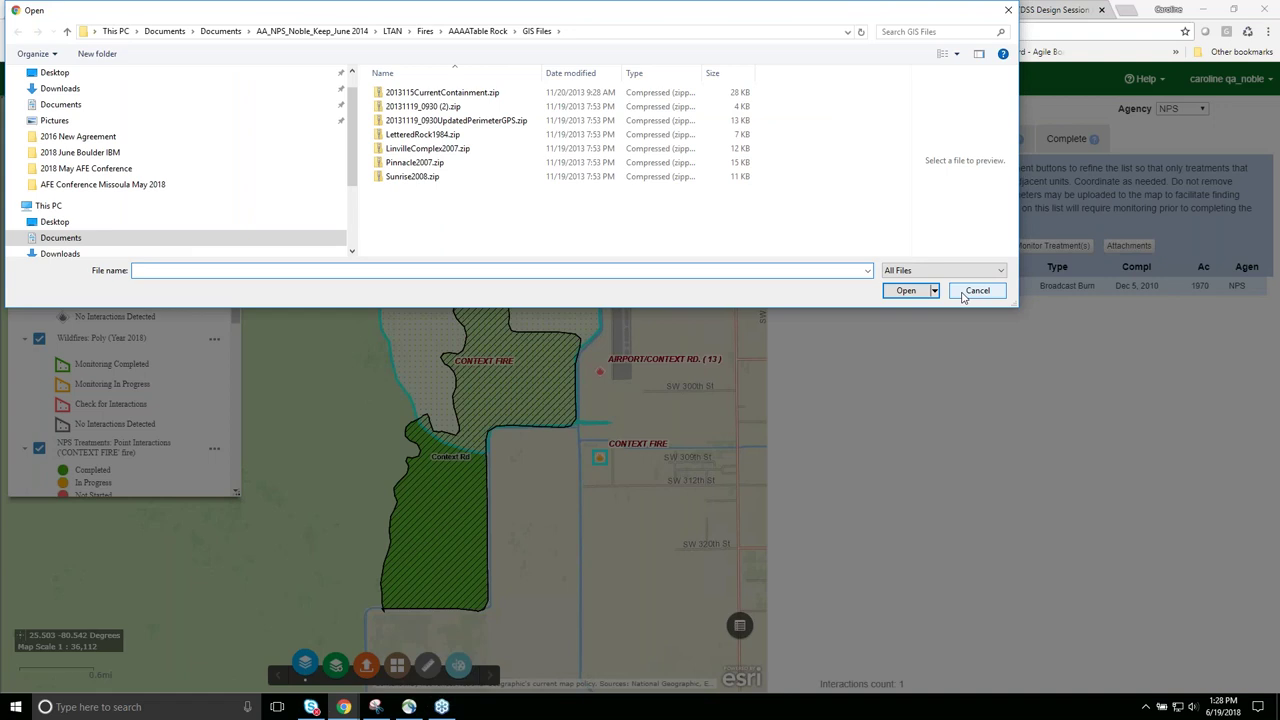
left_click(962, 290)
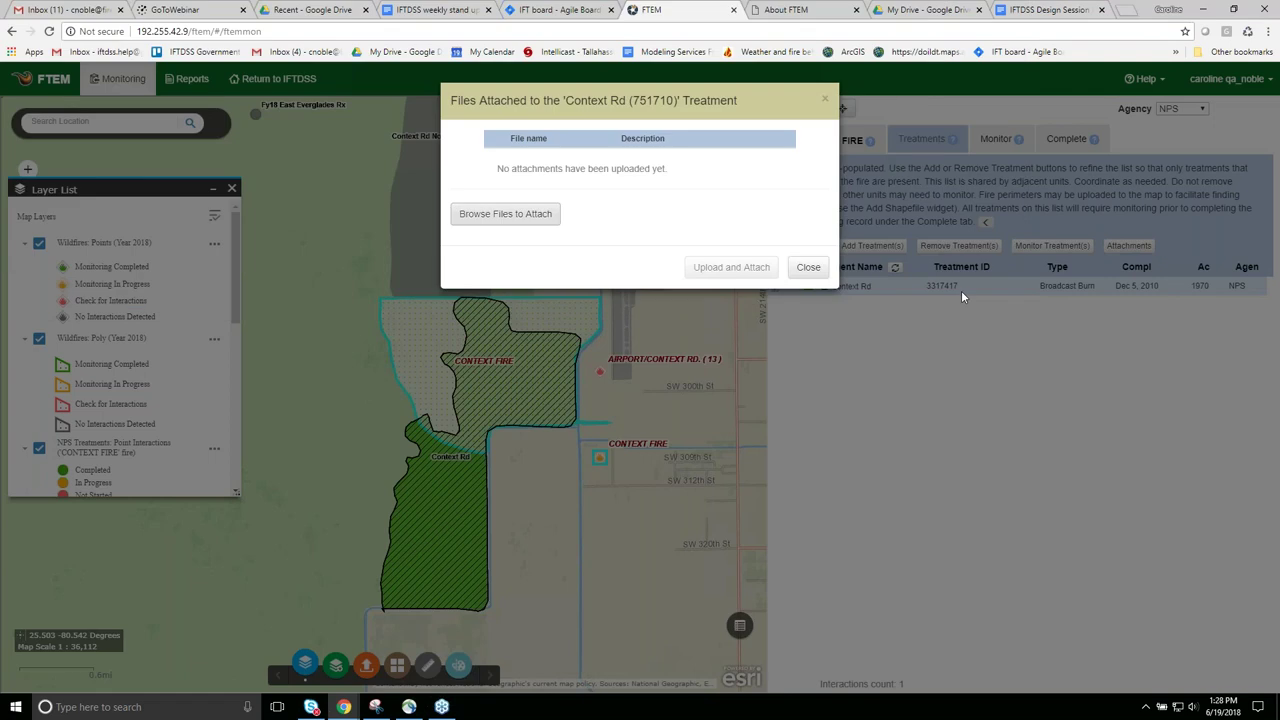
Attach avatar.png from the Desktop folder to the Context Rd treatment without a description, and close the attachments dialog.
left_click(513, 216)
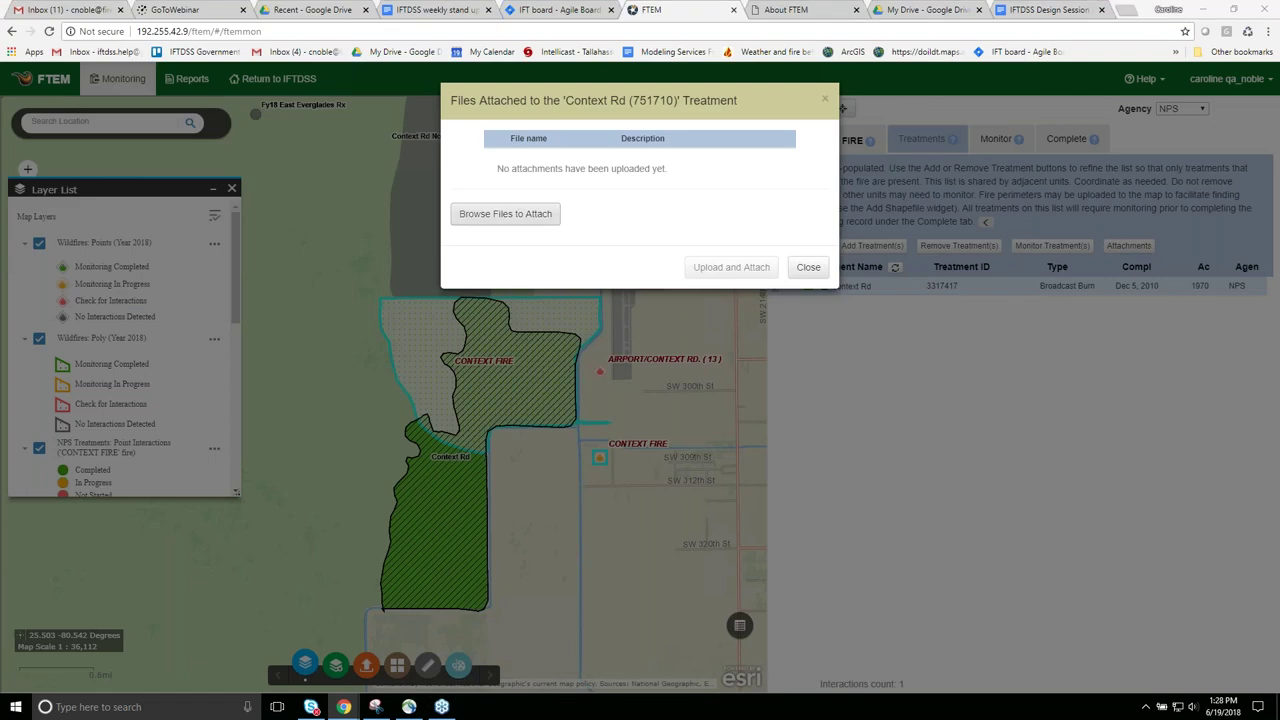
left_click(70, 127)
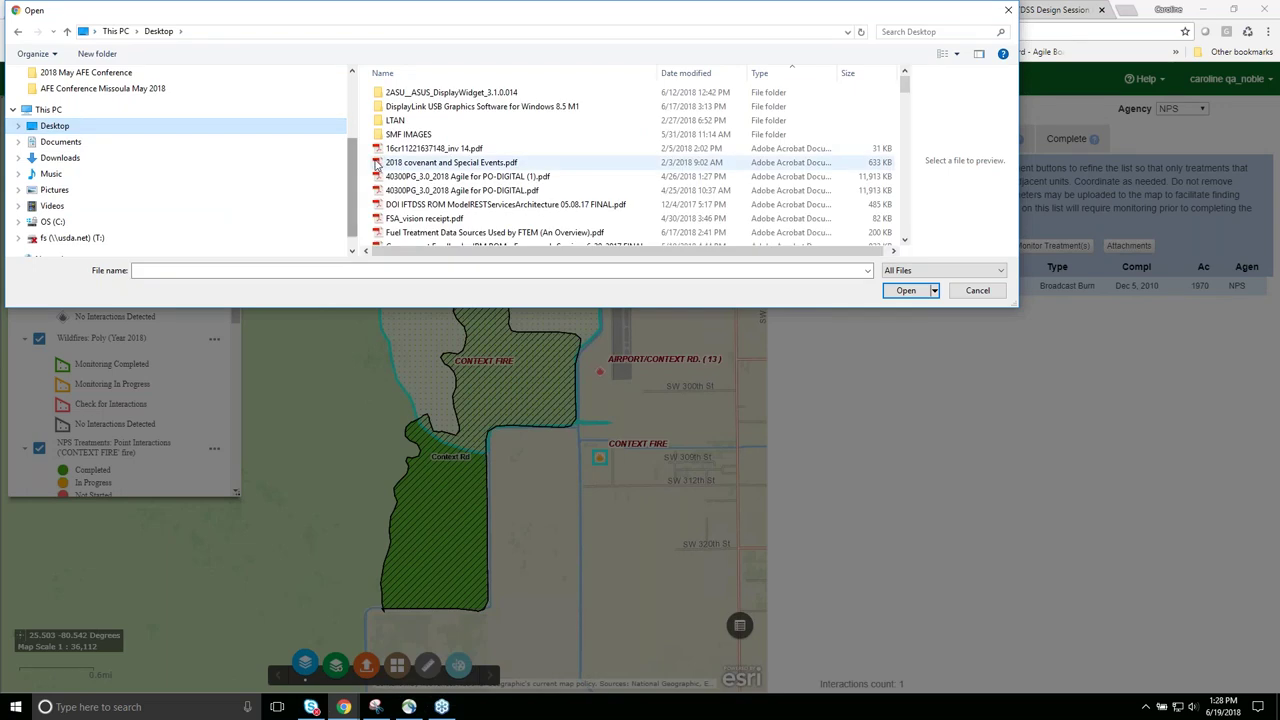
scroll(393, 168, "down", 5)
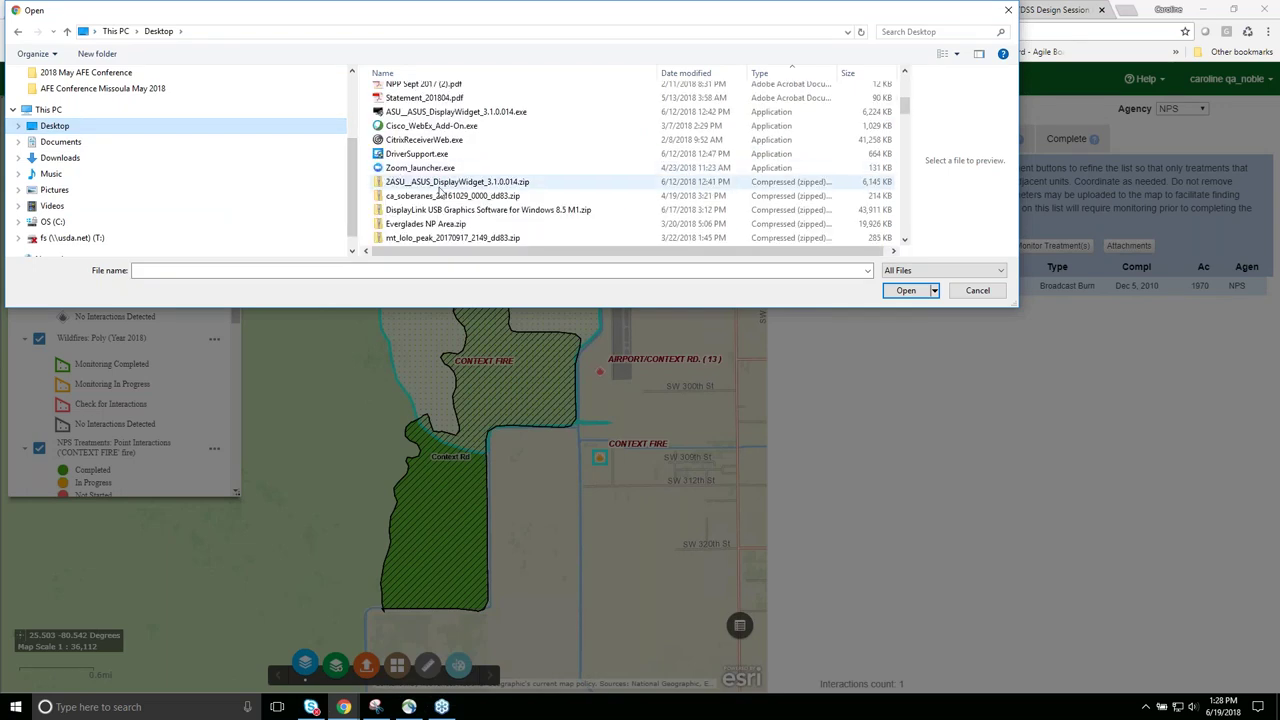
scroll(437, 190, "down", 4)
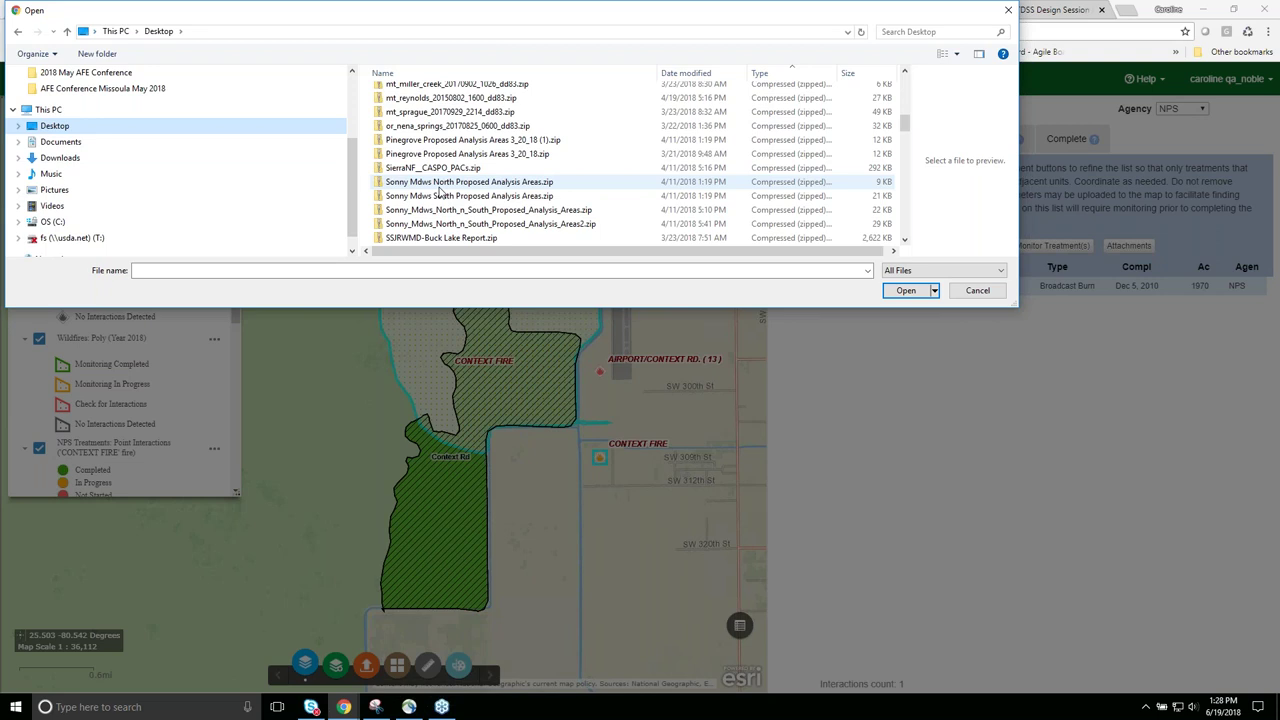
scroll(437, 191, "down", 4)
scroll(437, 190, "down", 4)
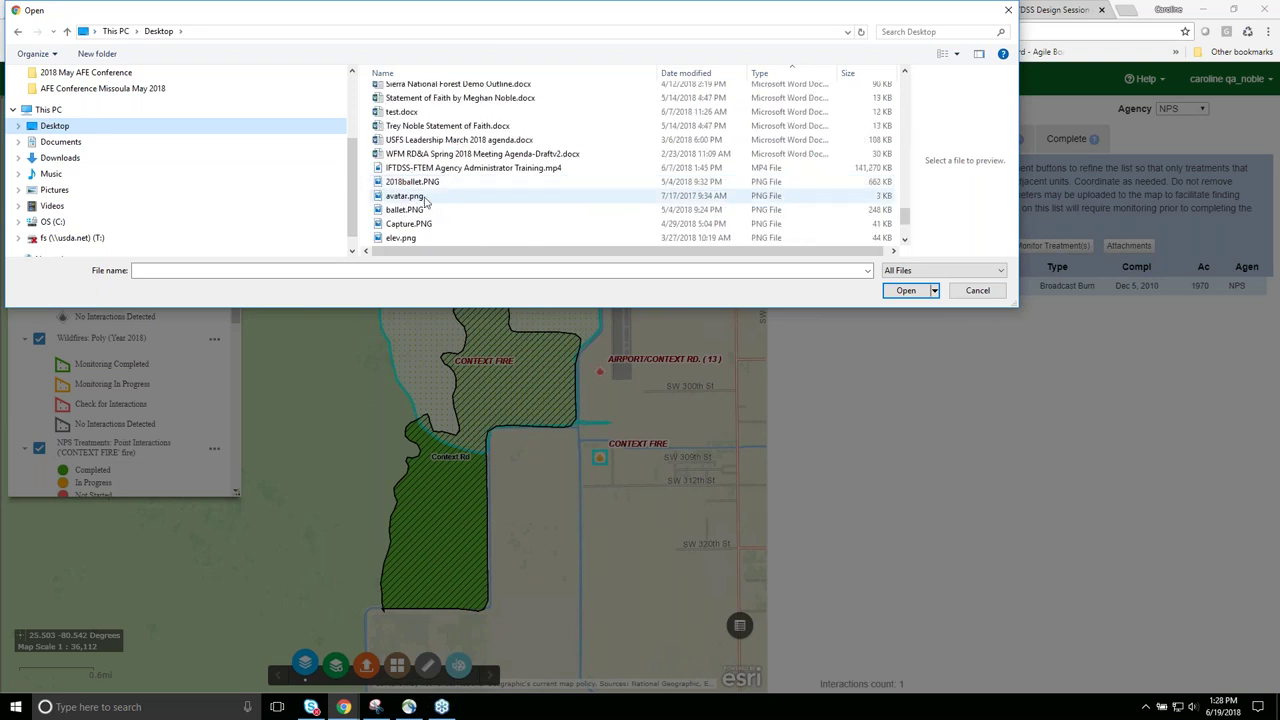
left_click(428, 196)
left_click(903, 291)
left_click(741, 364)
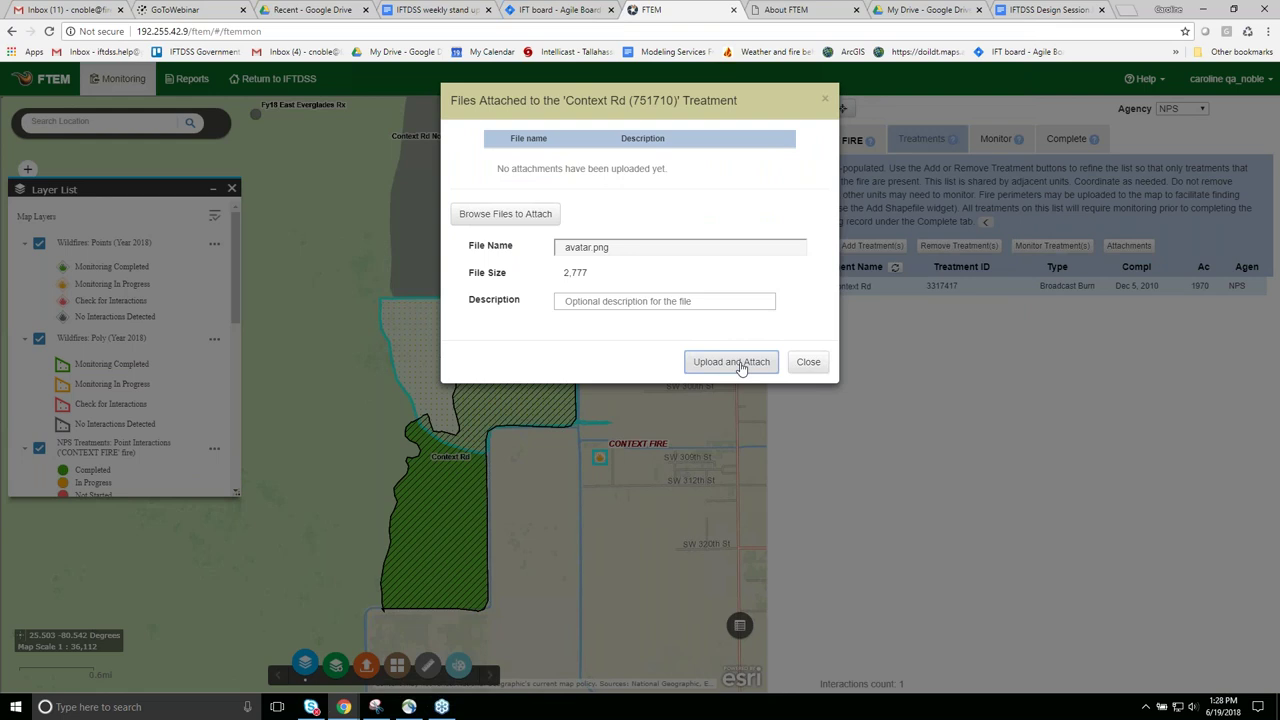
left_click(808, 319)
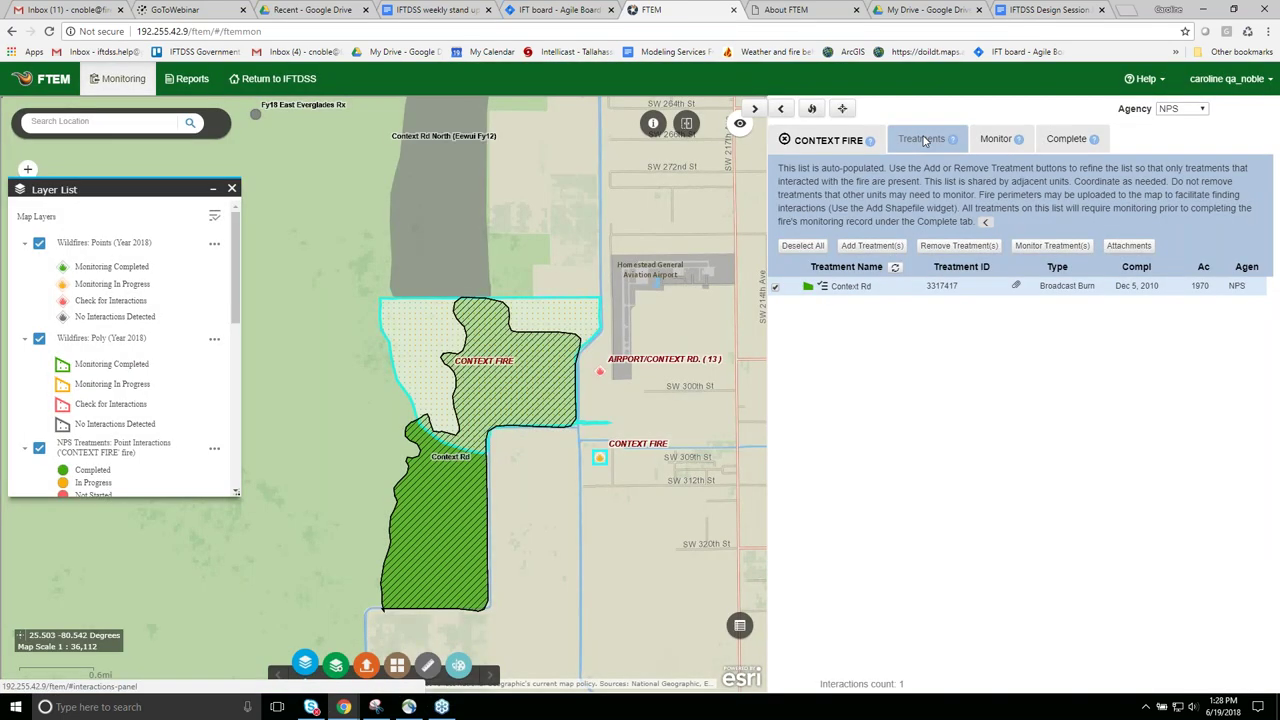
Check the files attached to the CONTEXT FIRE wildfire from the wildfire list, and close the attachment list.
left_click(813, 145)
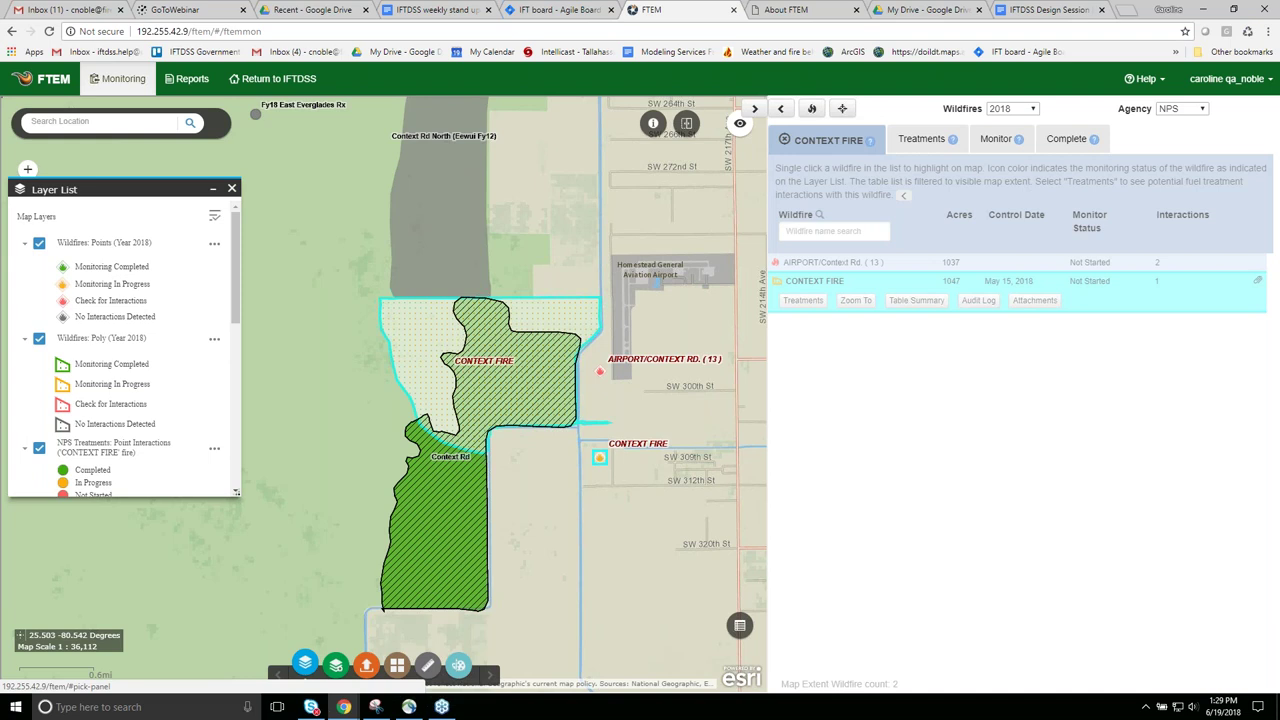
left_click(1255, 284)
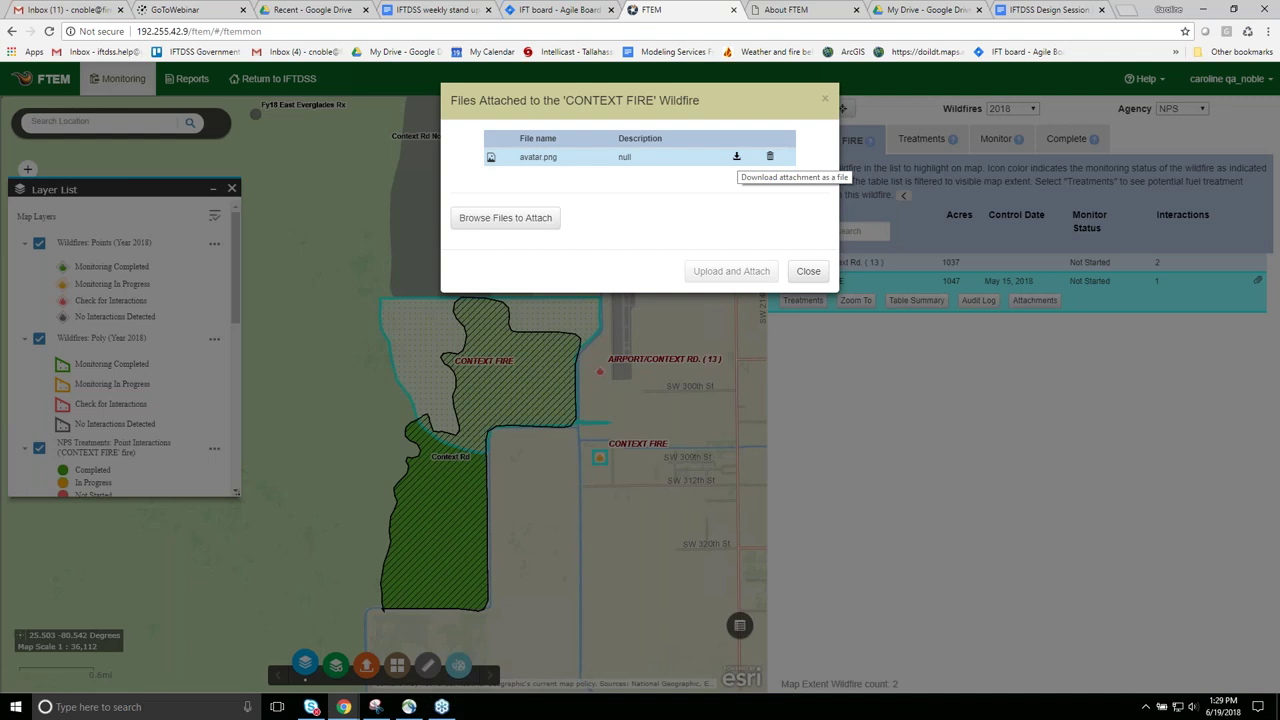
left_click(809, 272)
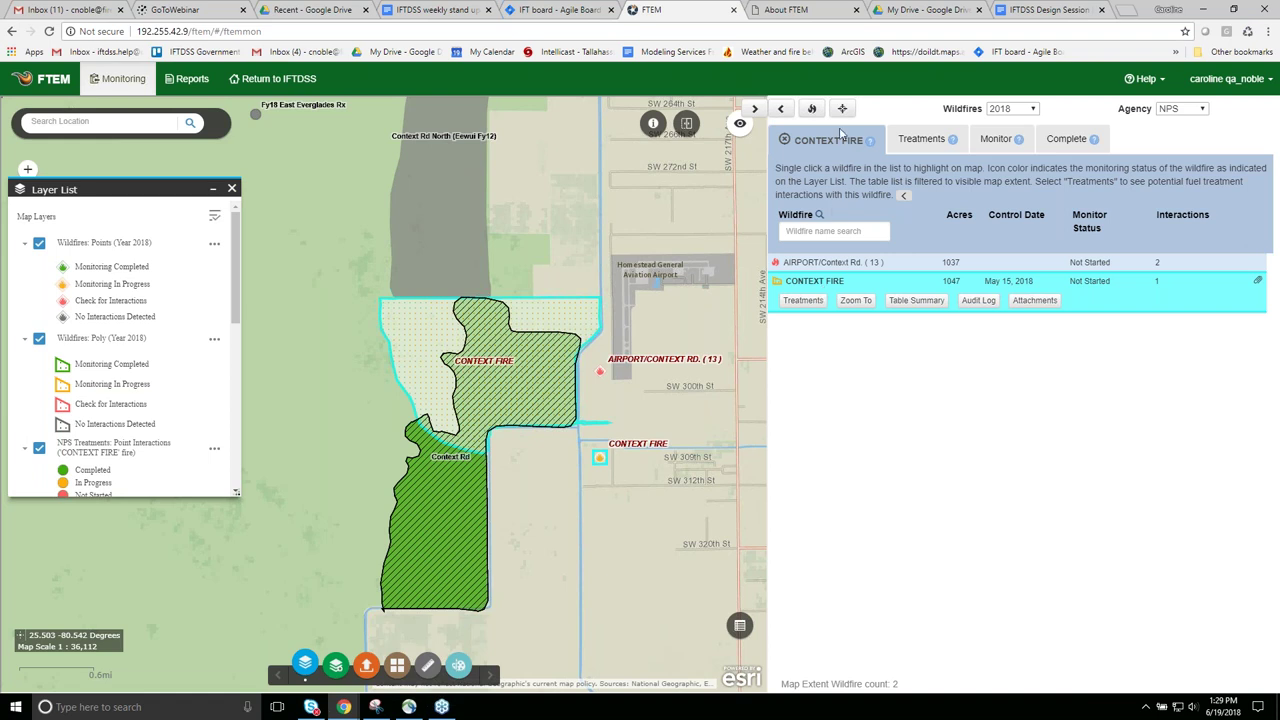
Open CONTEXT FIRE's monitoring summary table, review its columns from end to end, and close the summary.
left_click(918, 301)
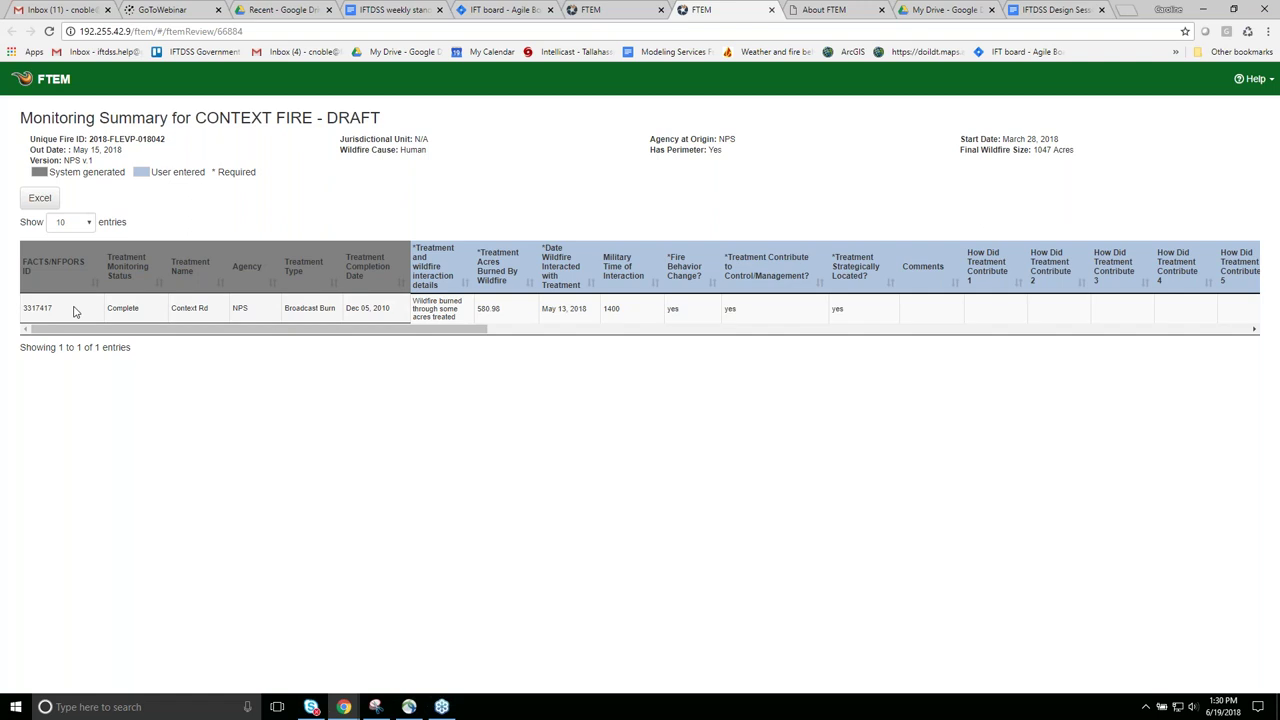
left_click_drag(433, 331, 1205, 325)
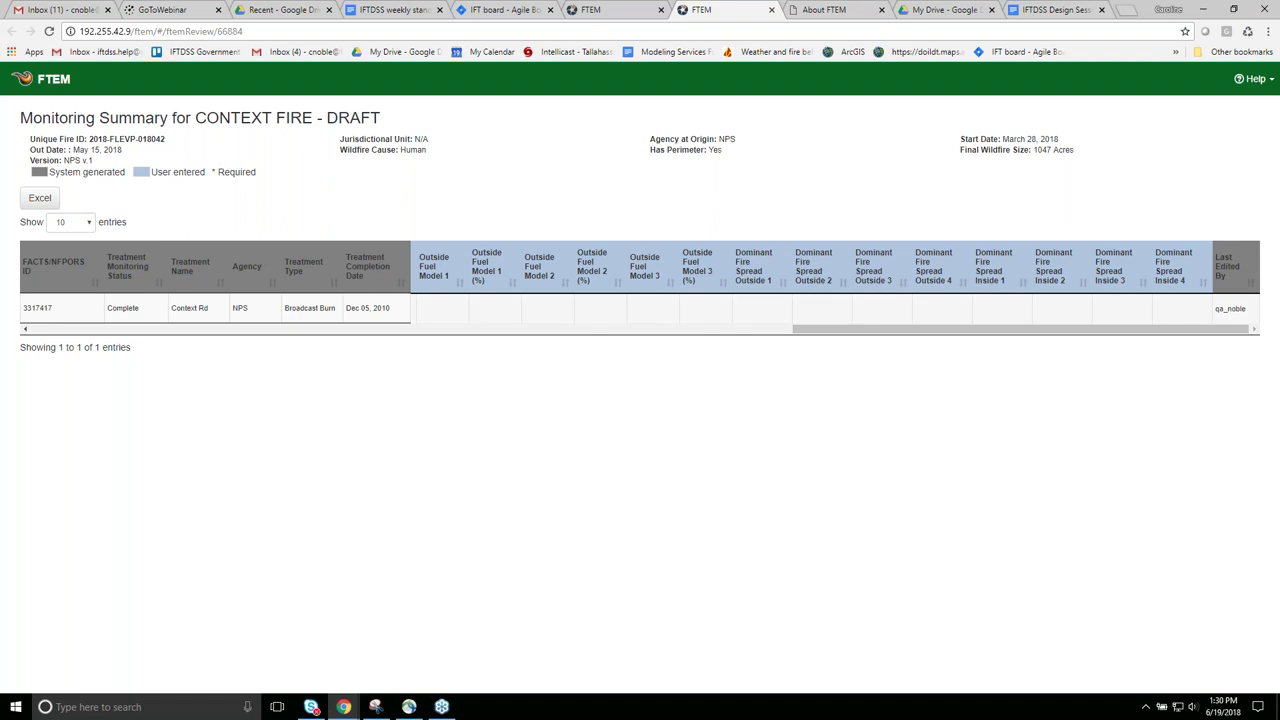
left_click_drag(1230, 333, 460, 315)
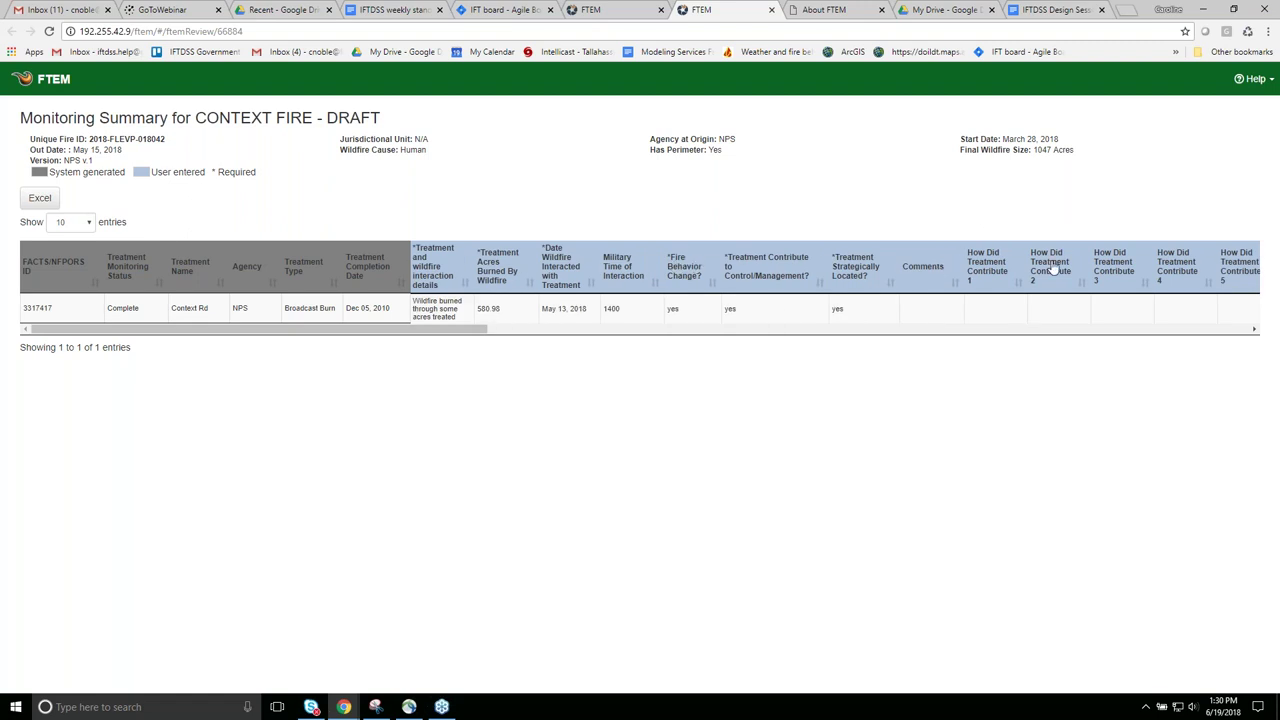
left_click_drag(436, 337, 340, 334)
left_click(771, 10)
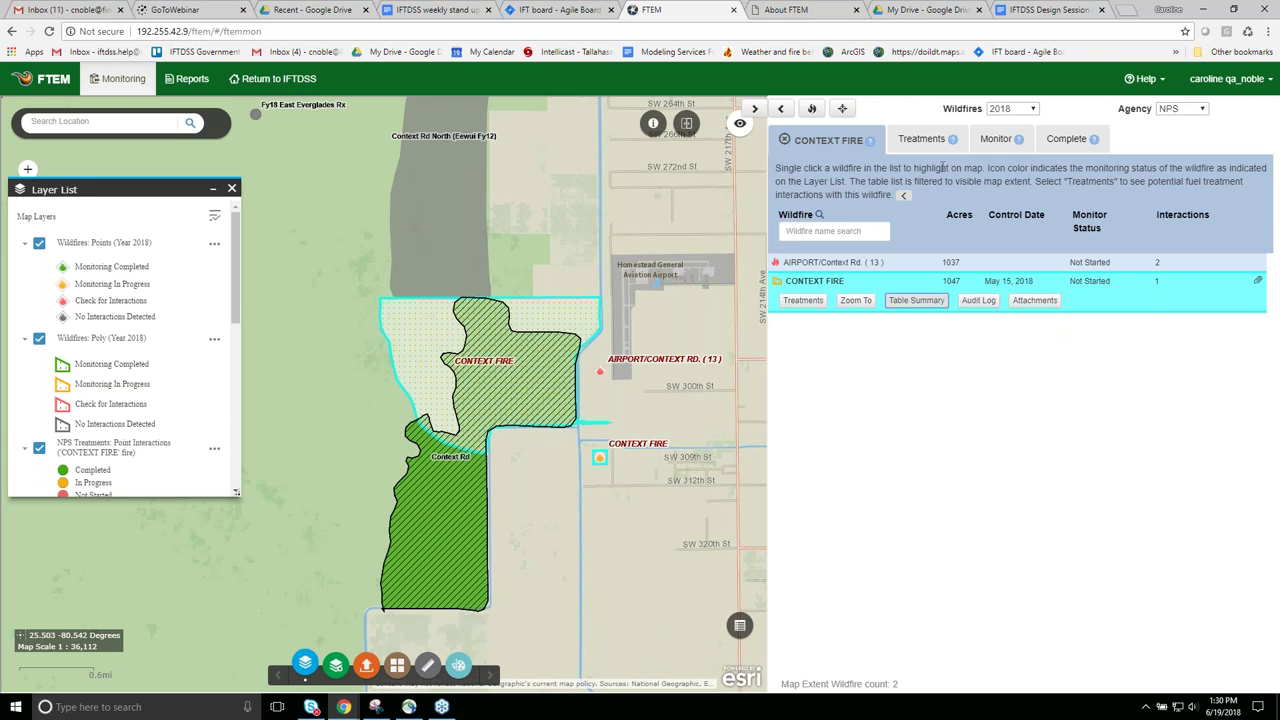
Return from CONTEXT FIRE's treatment list to the wildfires, clear the fire's selection, and widen the map extent to southern Florida.
left_click(993, 139)
left_click(912, 148)
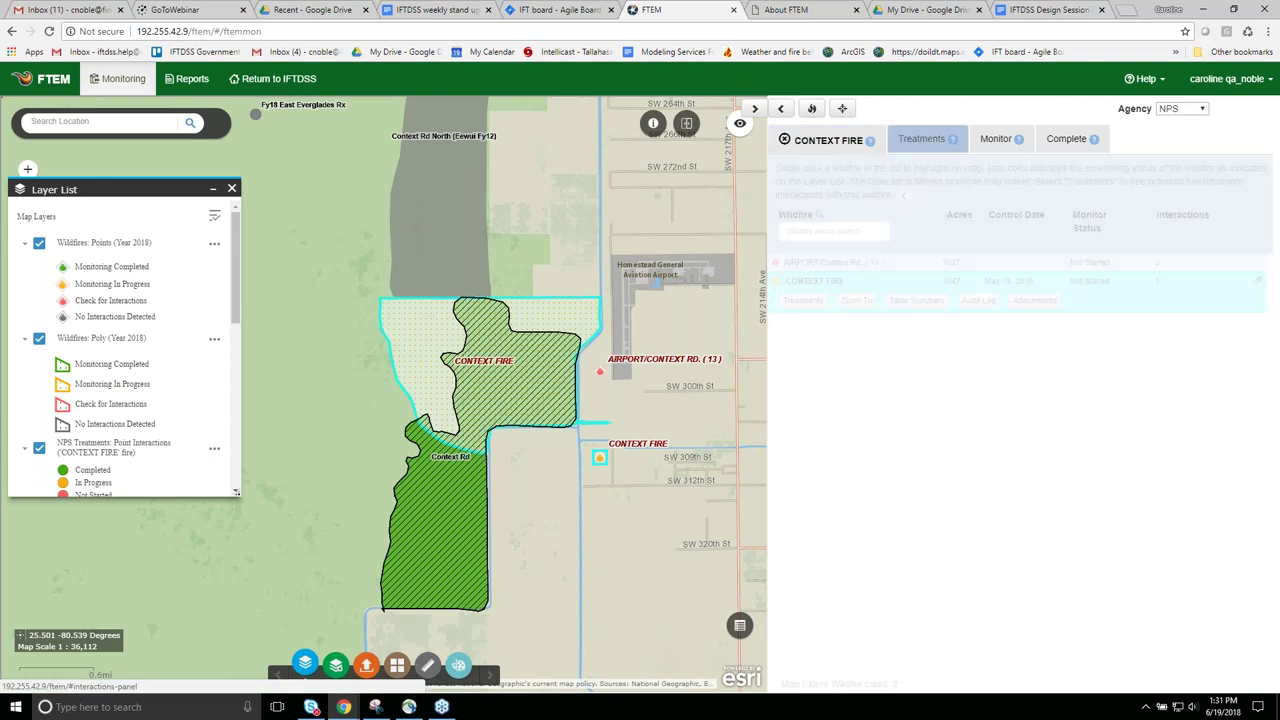
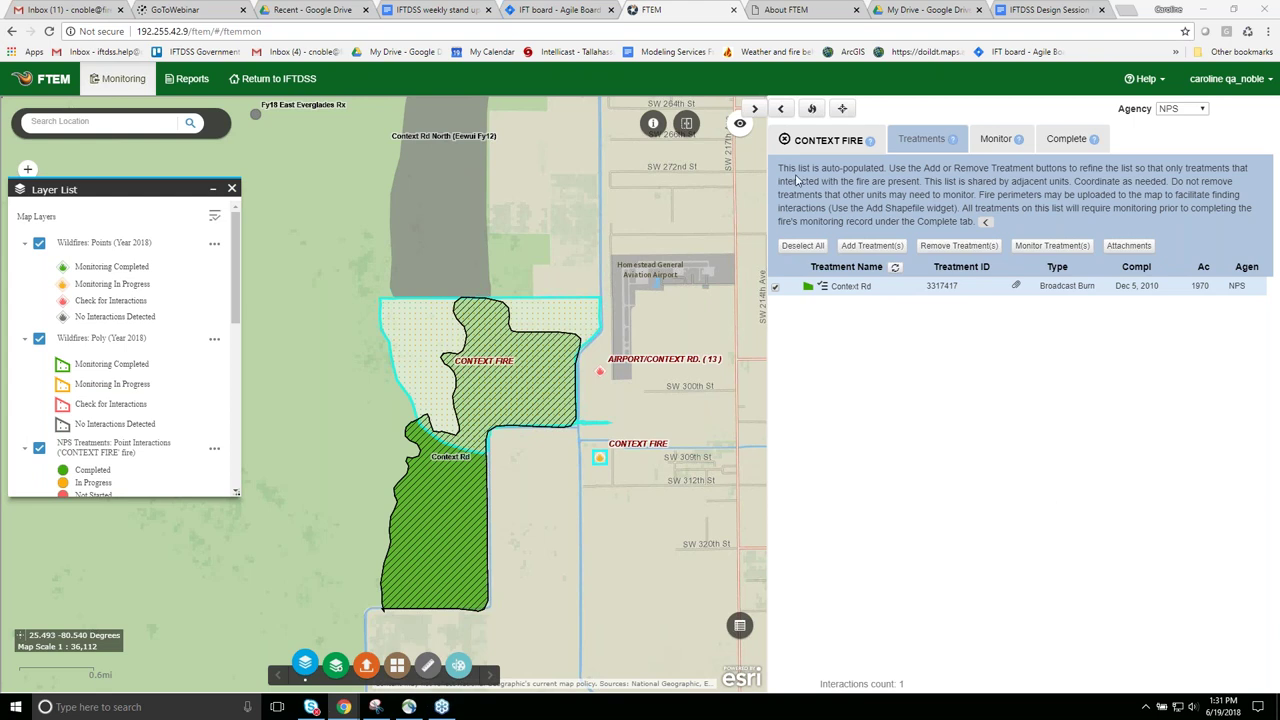
left_click(786, 141)
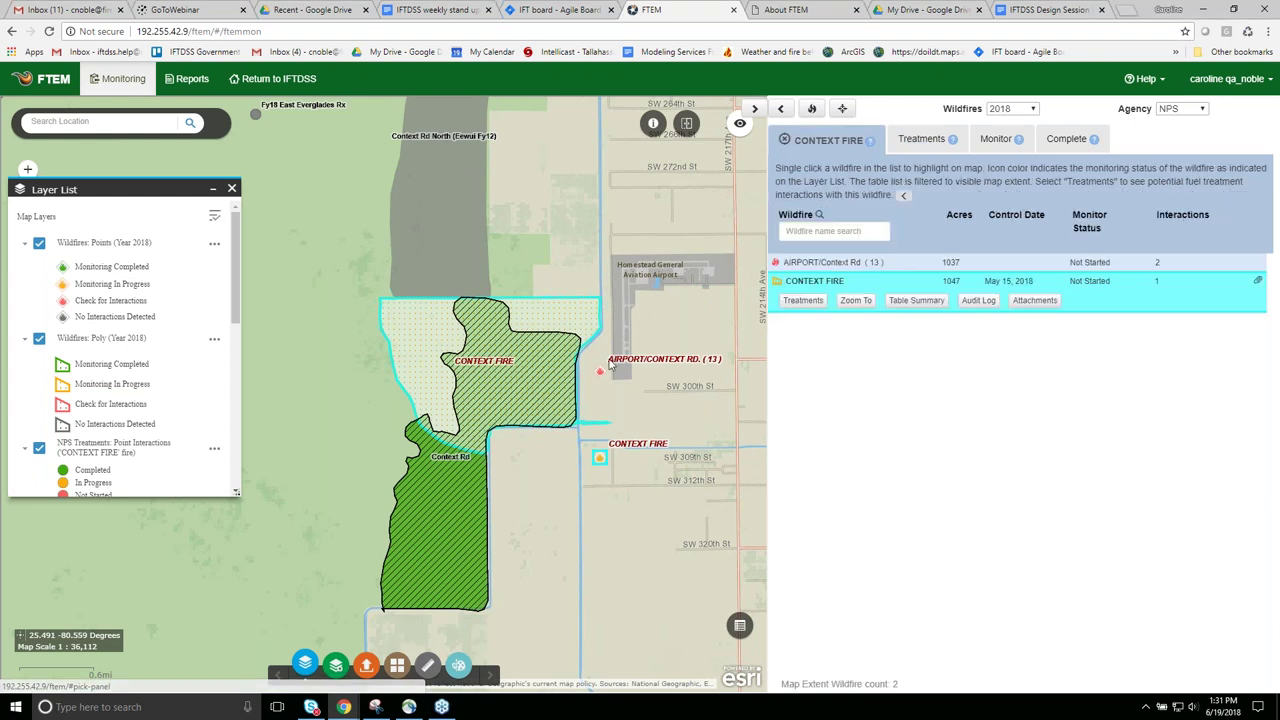
scroll(609, 364, "down", 1)
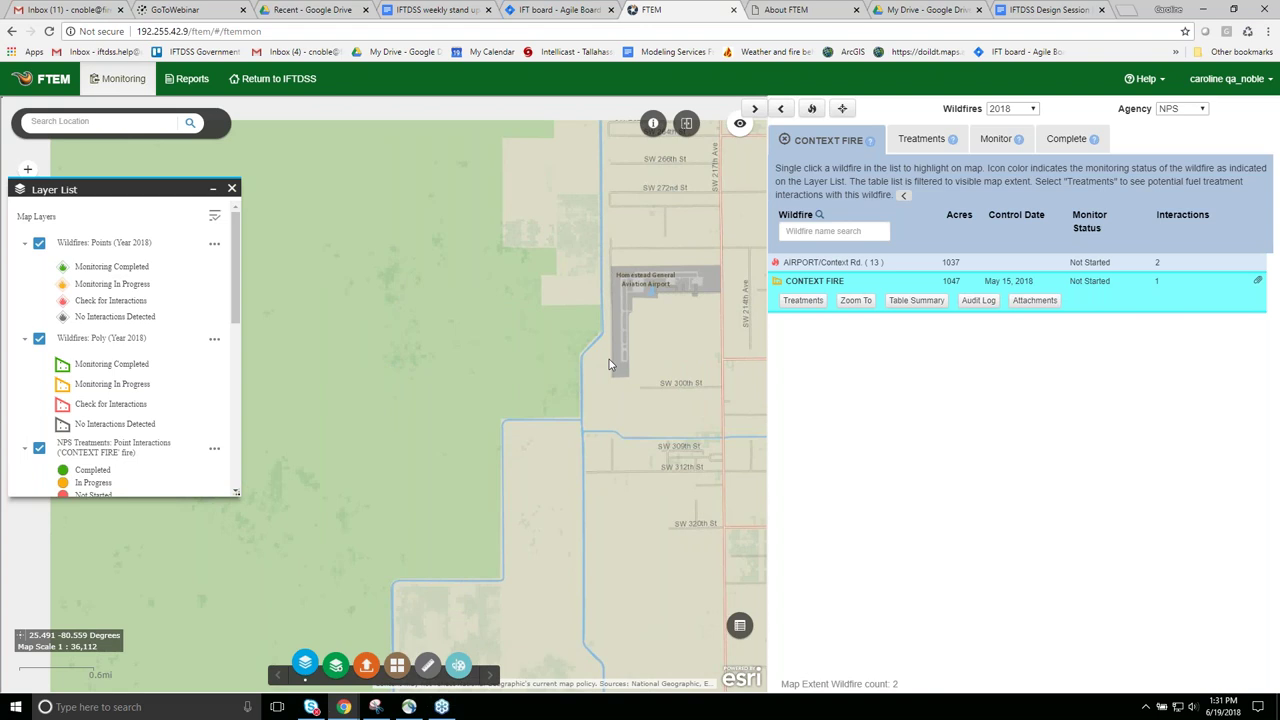
scroll(609, 362, "down", 1)
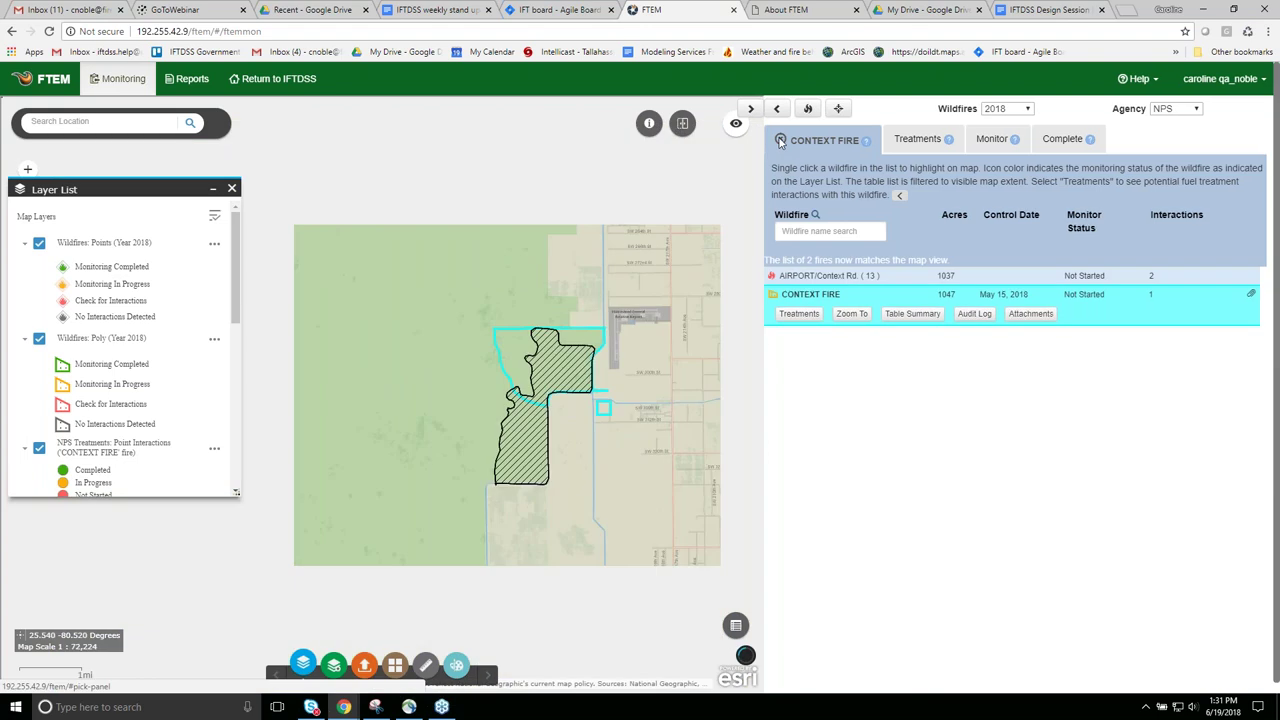
left_click(780, 141)
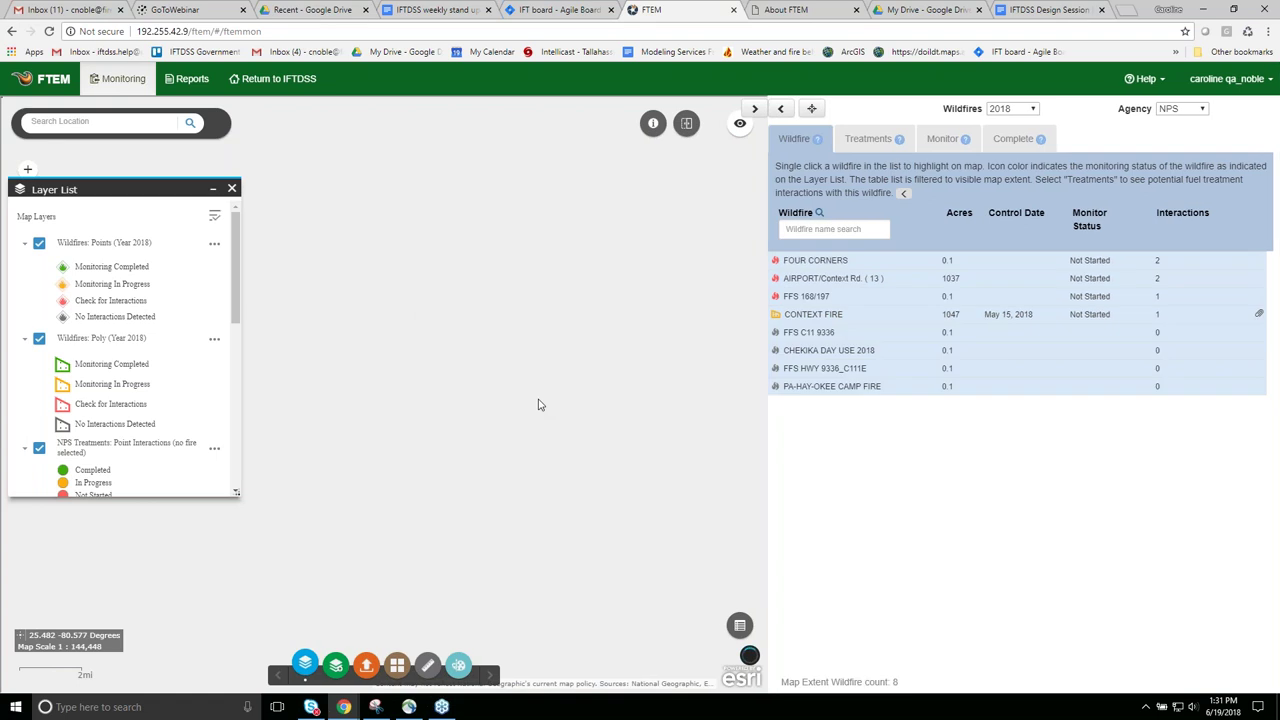
scroll(545, 398, "down", 3)
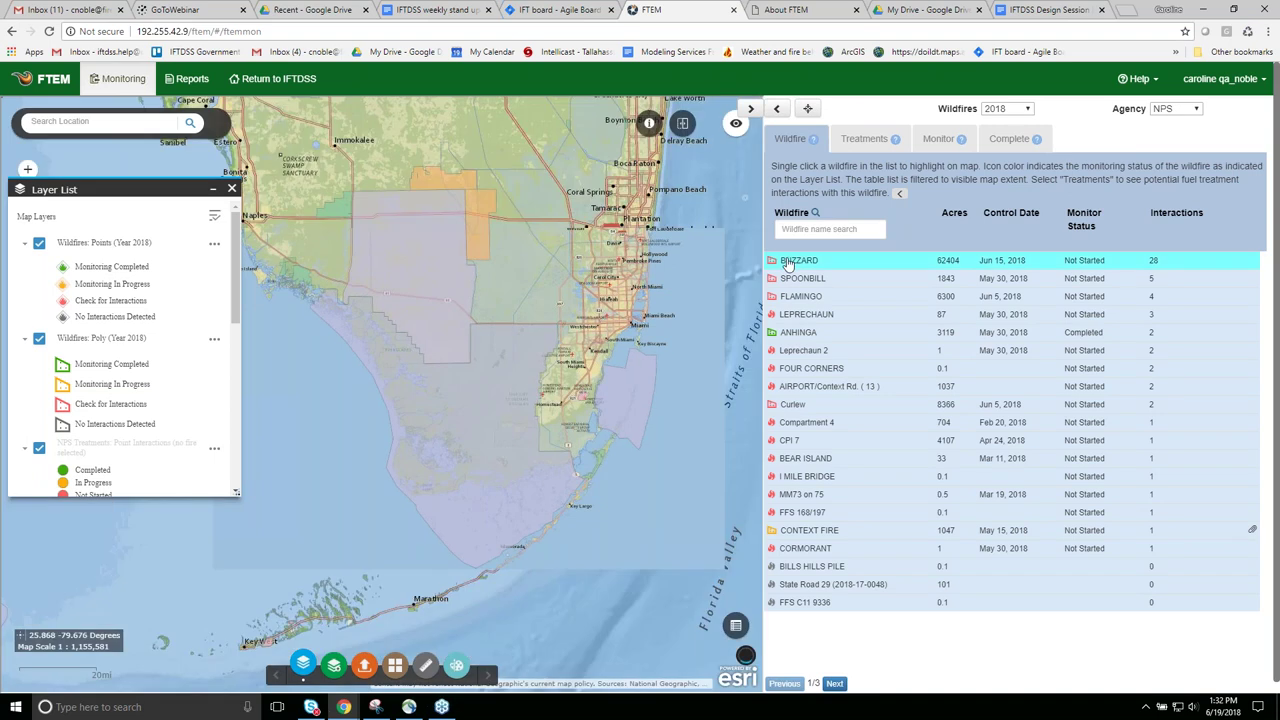
Select and zoom to the BUZZARD wildfire, and open its list of treatment interactions.
left_click(788, 263)
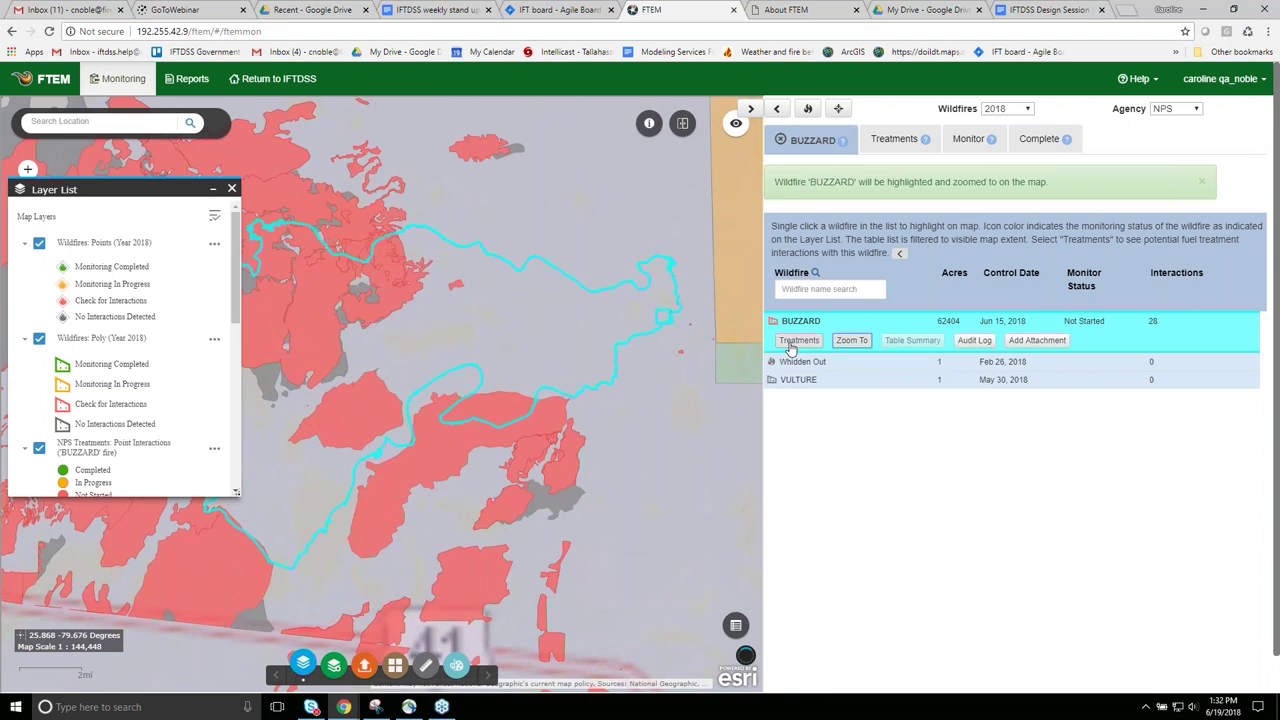
left_click(797, 341)
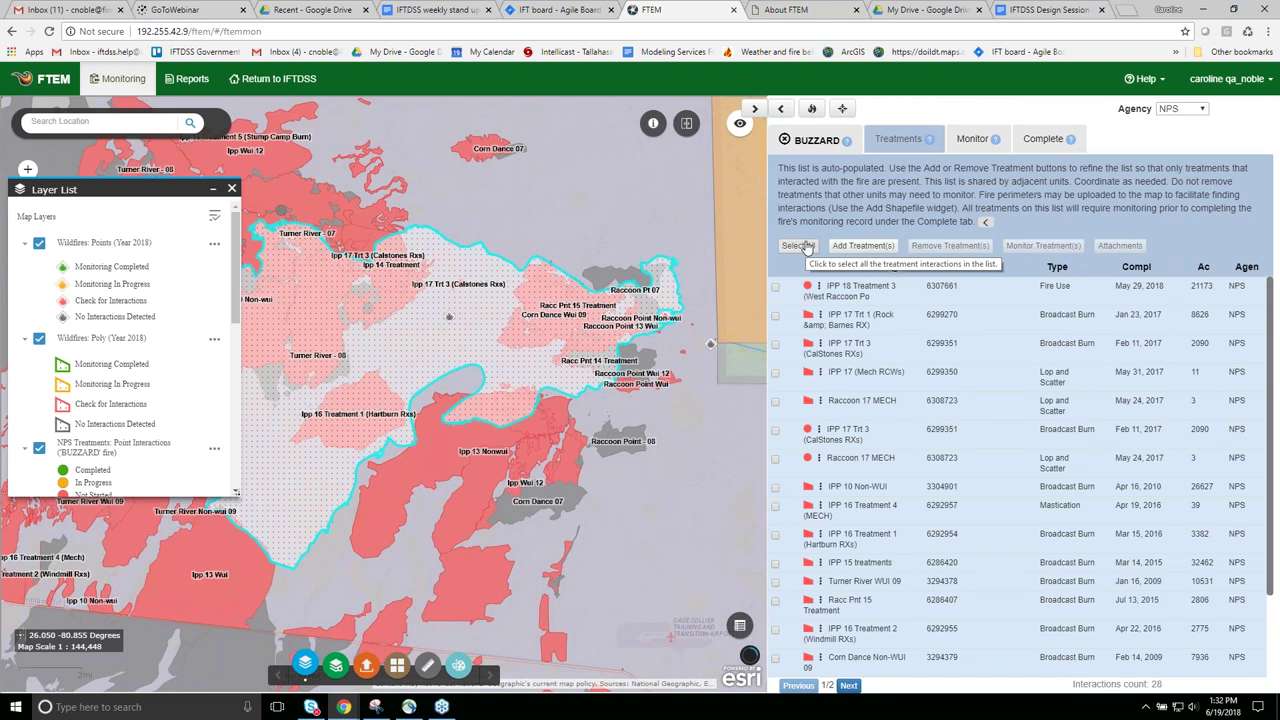
Start batch monitoring data entry for BUZZARD's IPP 13 NONWUI, IPP Non-WUI and Raccoon Point 13 WUI treatments.
left_click(972, 138)
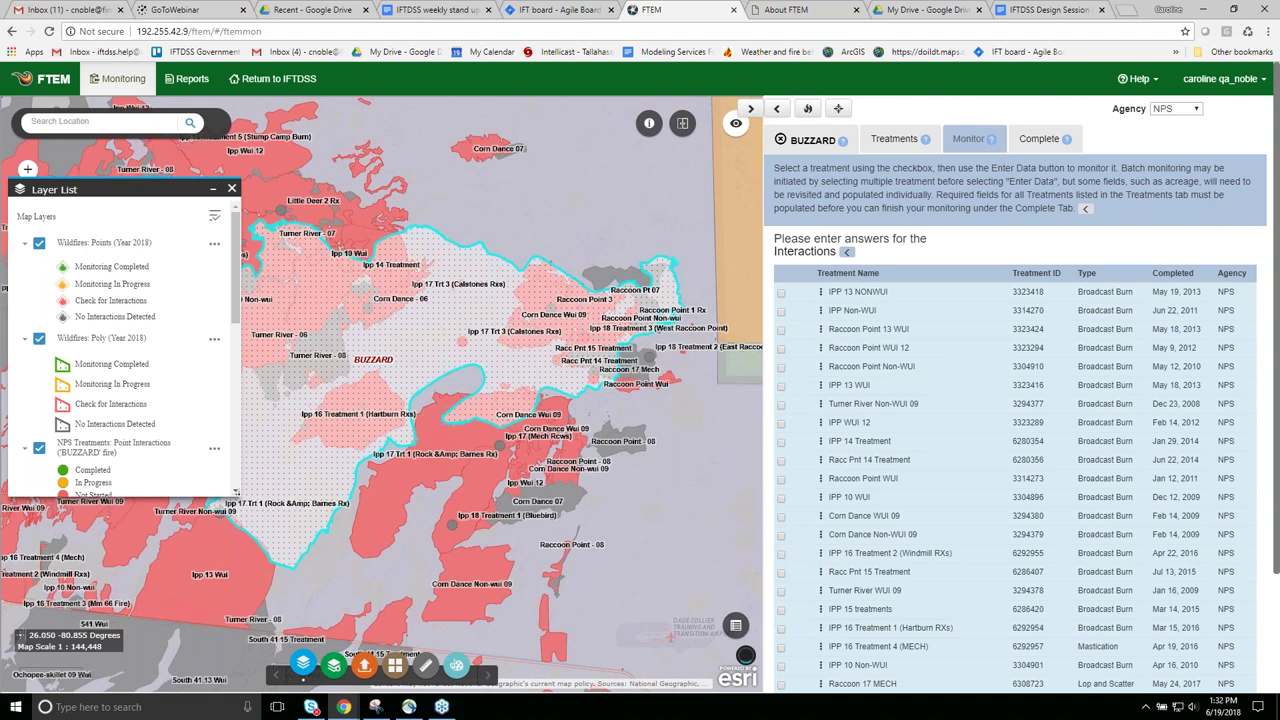
scroll(958, 480, "down", 1)
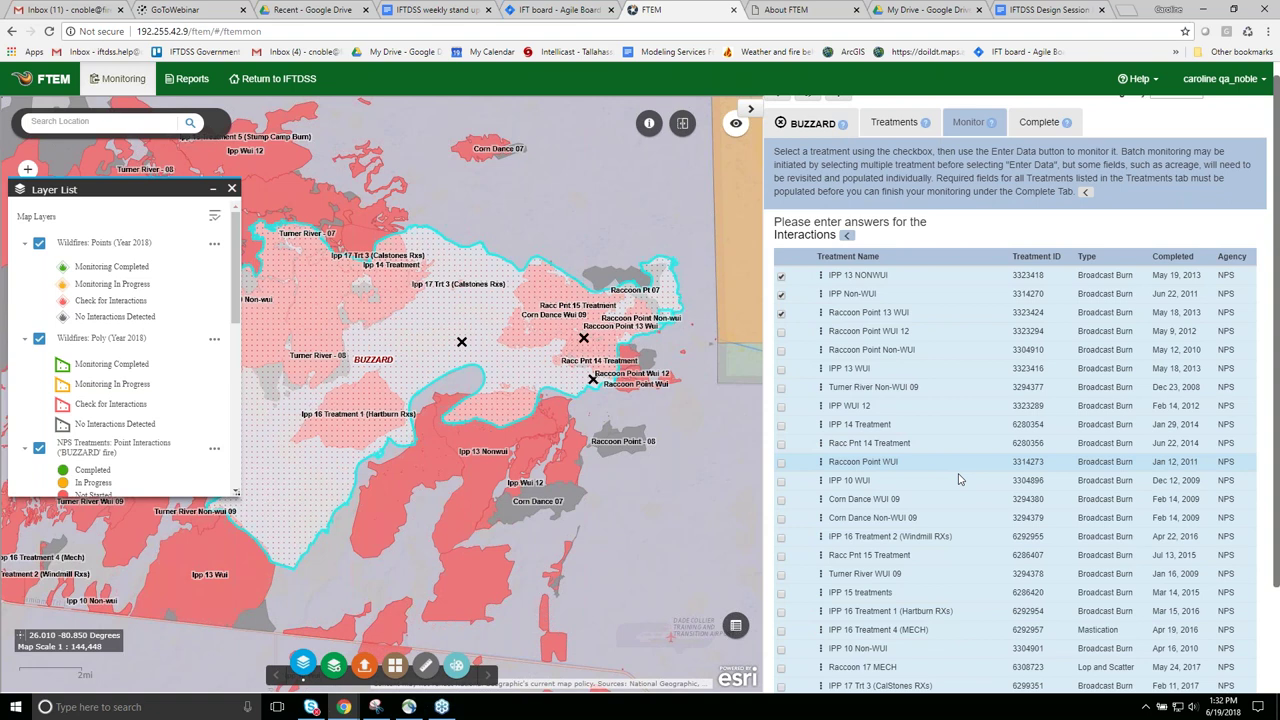
scroll(958, 480, "down", 10)
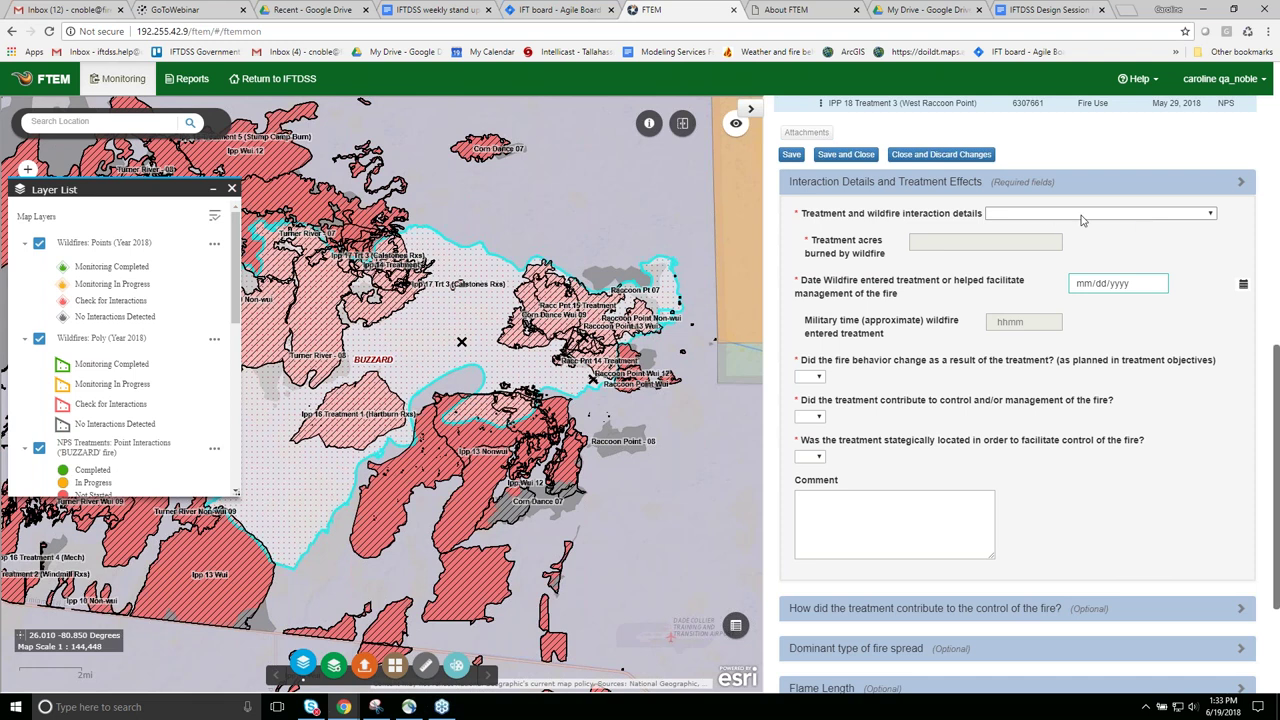
Examine the availability of the burned acres and military time fields when monitoring multiple treatments.
mouse_move(1040, 248)
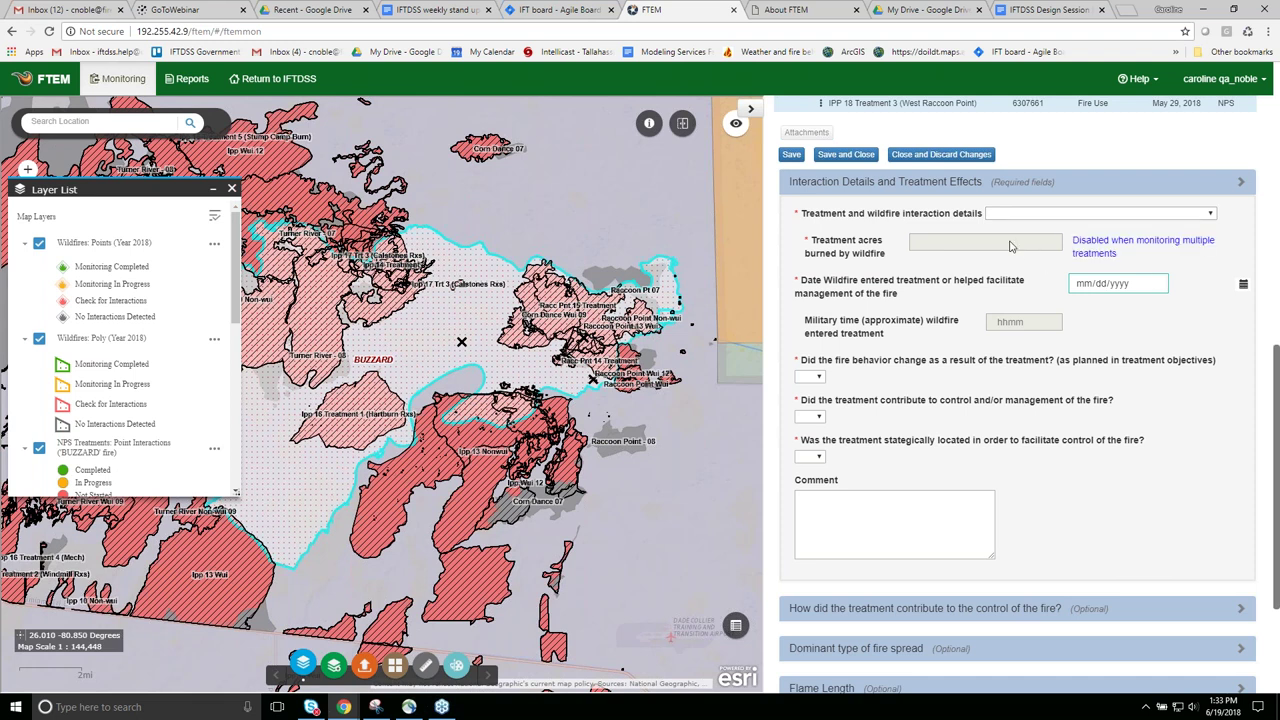
mouse_move(1014, 318)
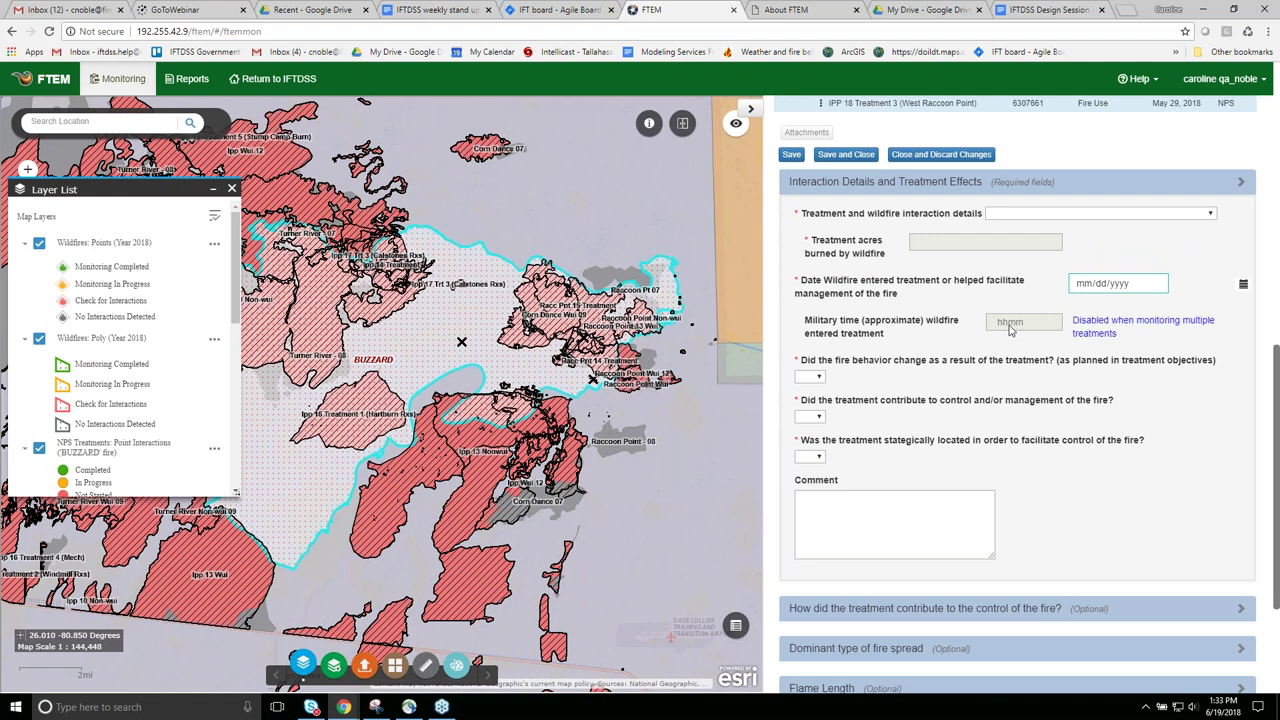
mouse_move(988, 250)
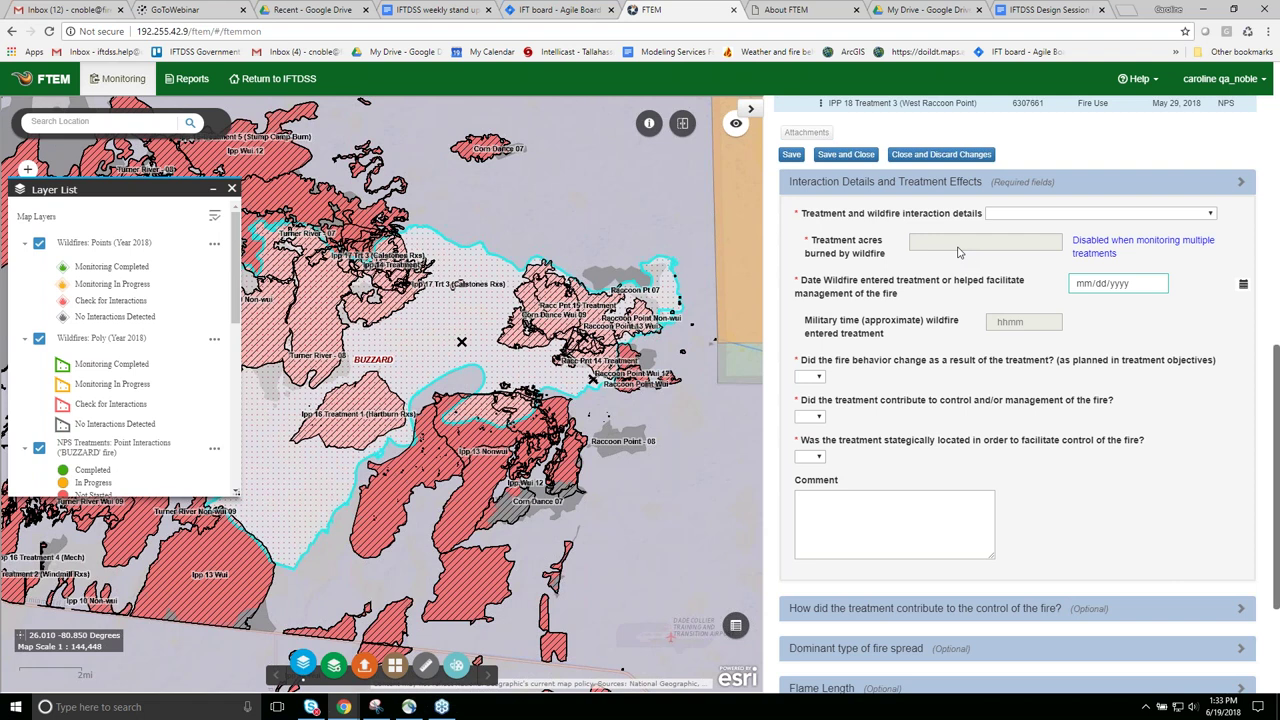
mouse_move(1038, 336)
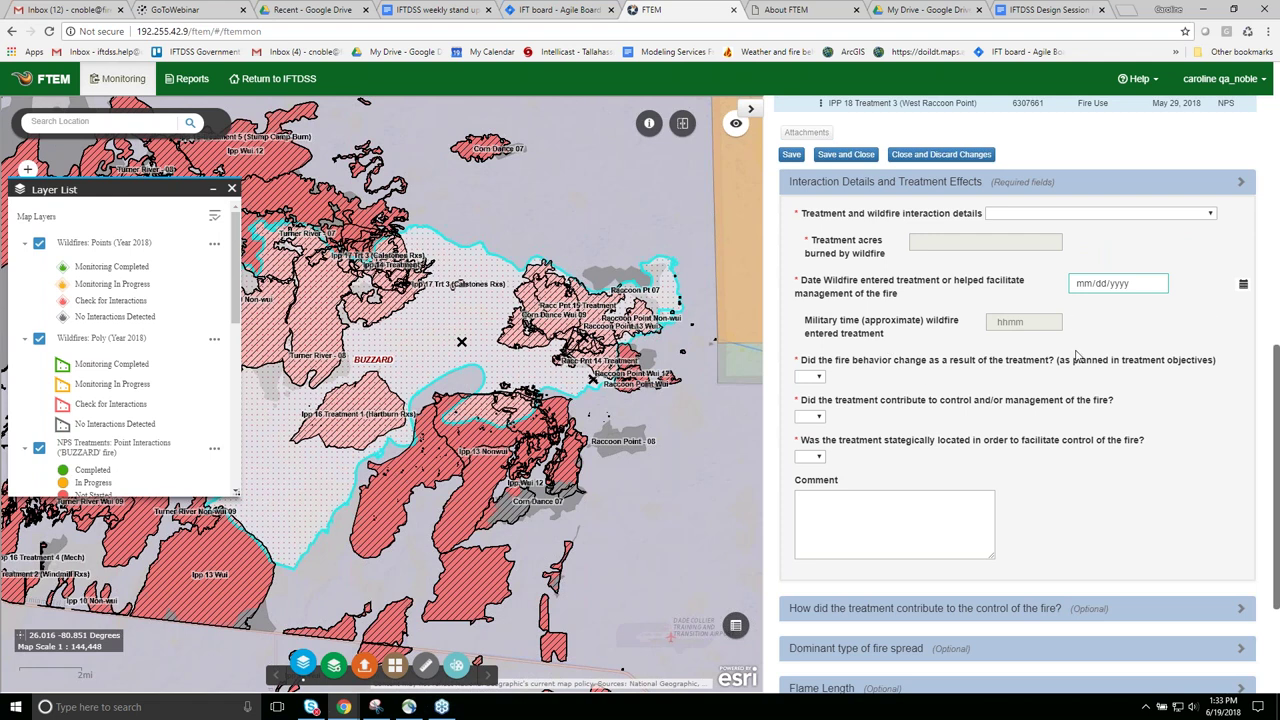
Leave the batch monitoring form without entering data, return to the wildfire list, and clear the BUZZARD selection.
scroll(1076, 355, "up", 3)
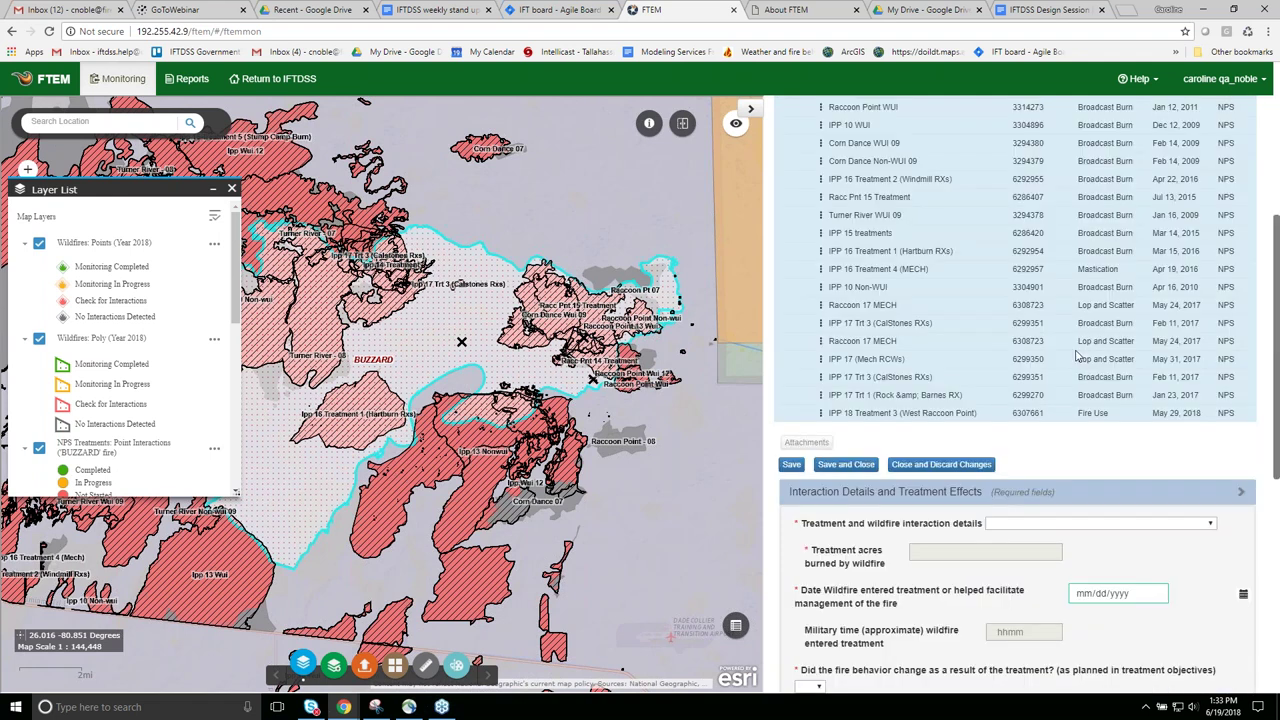
scroll(1076, 355, "up", 2)
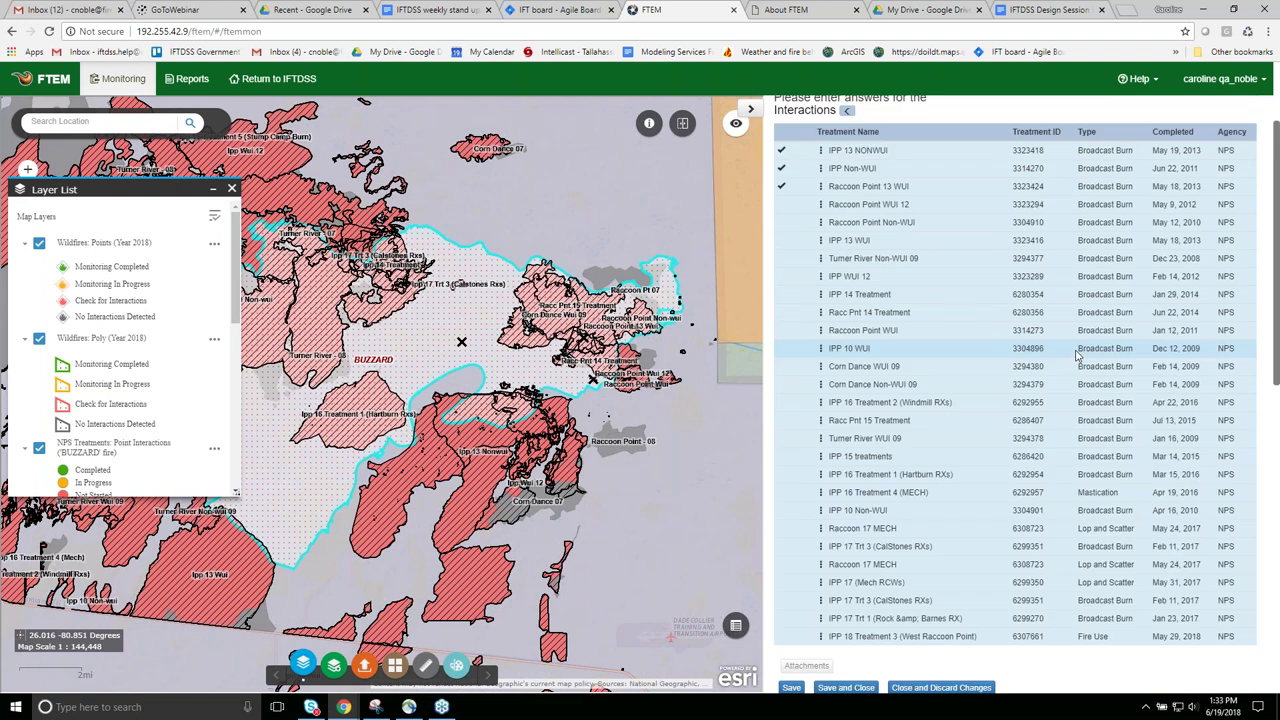
scroll(1076, 355, "up", 2)
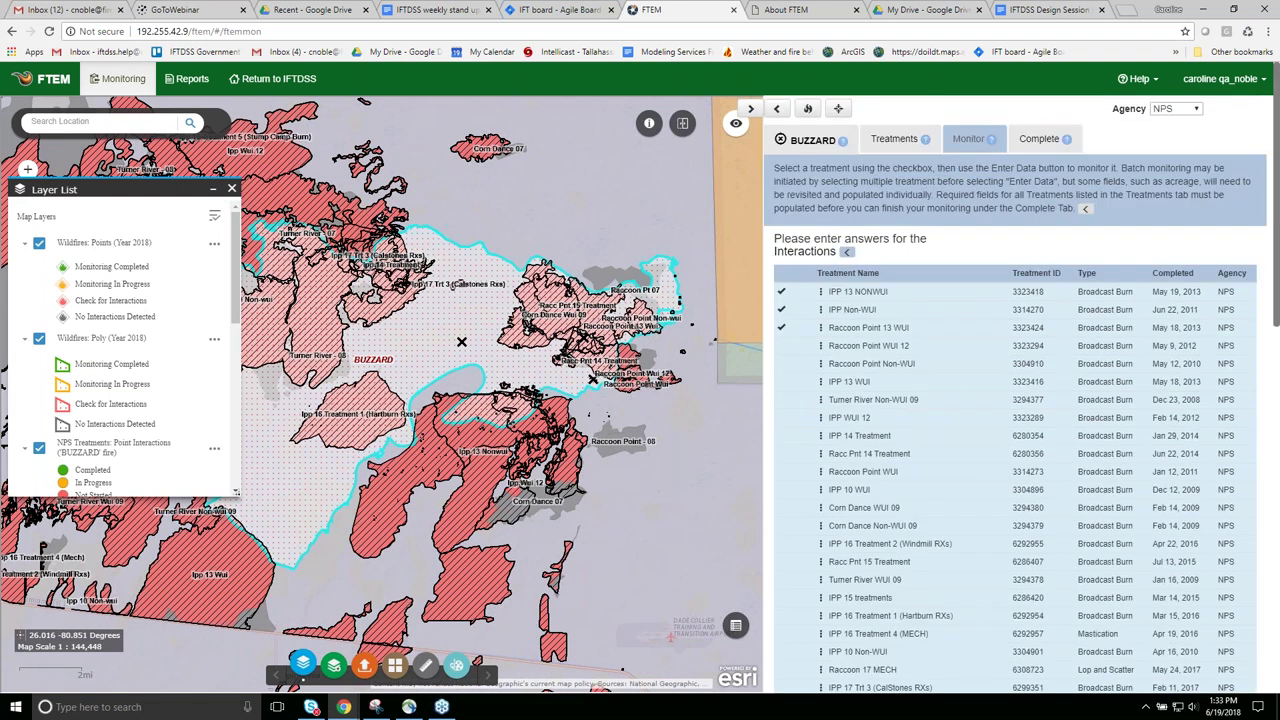
left_click(812, 140)
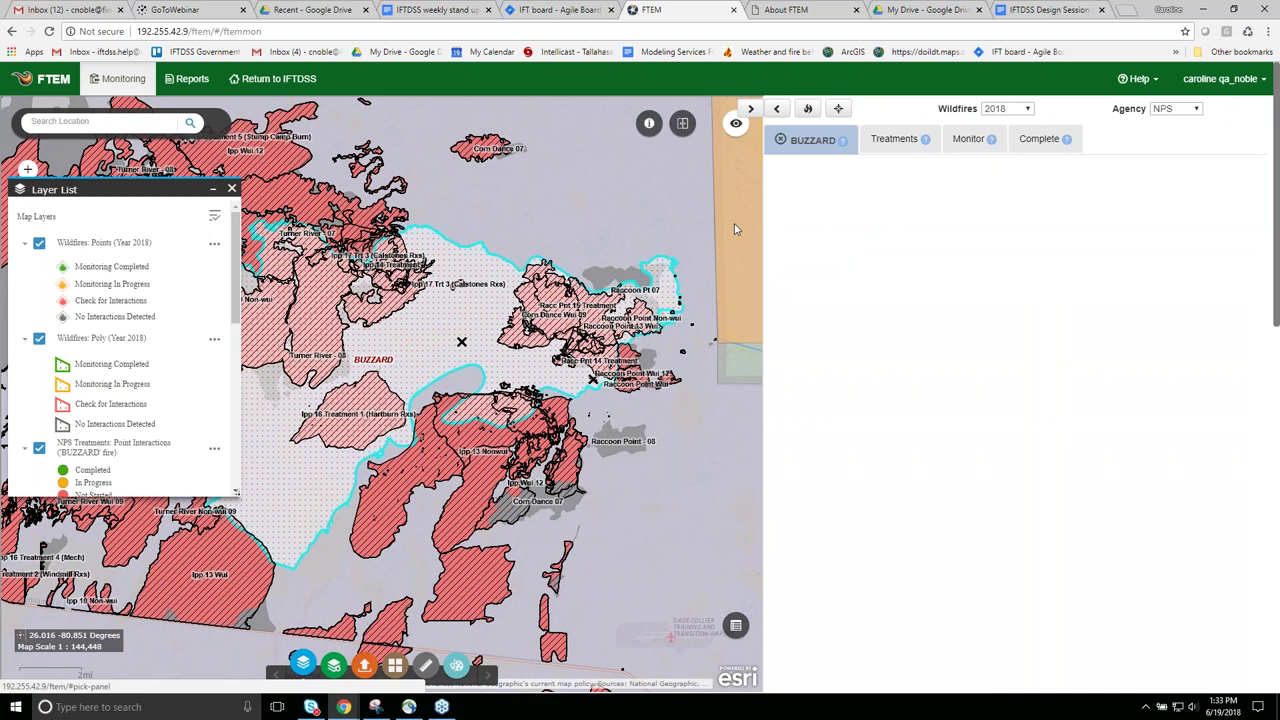
left_click(785, 140)
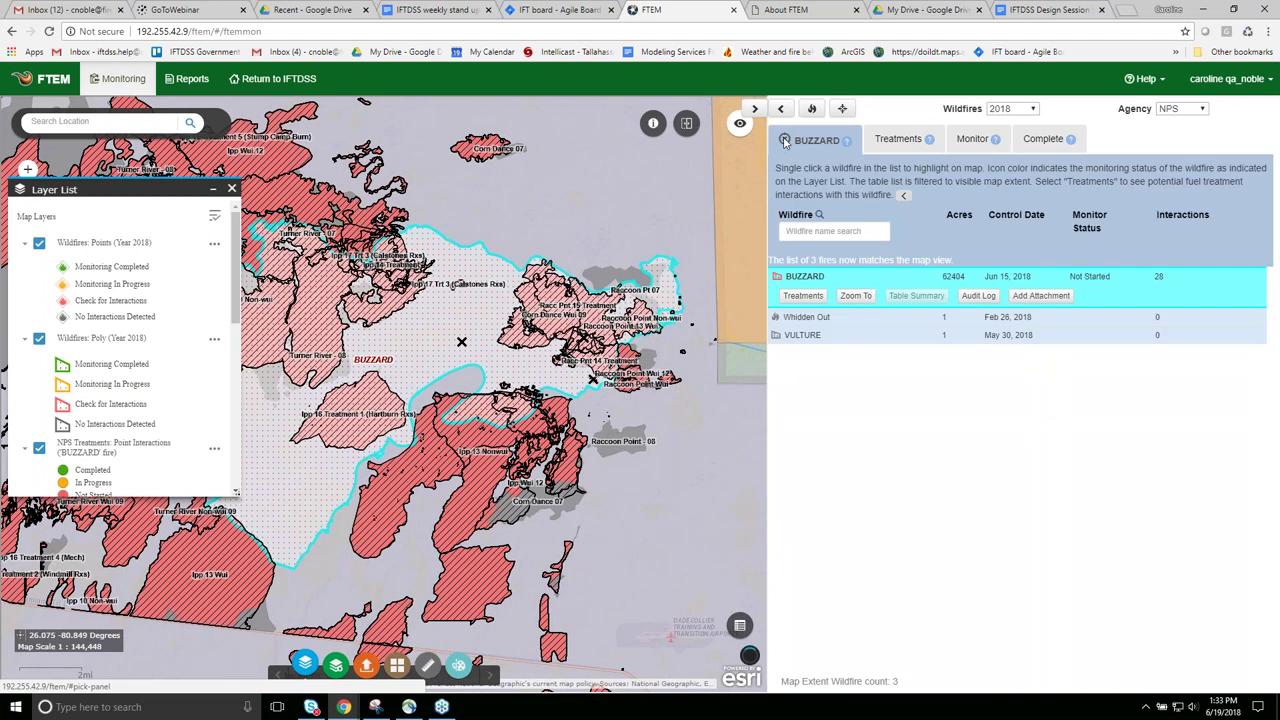
Clear the BUZZARD selection, search the wildfires for "context", and select CONTEXT FIRE.
left_click(785, 140)
left_click(830, 228)
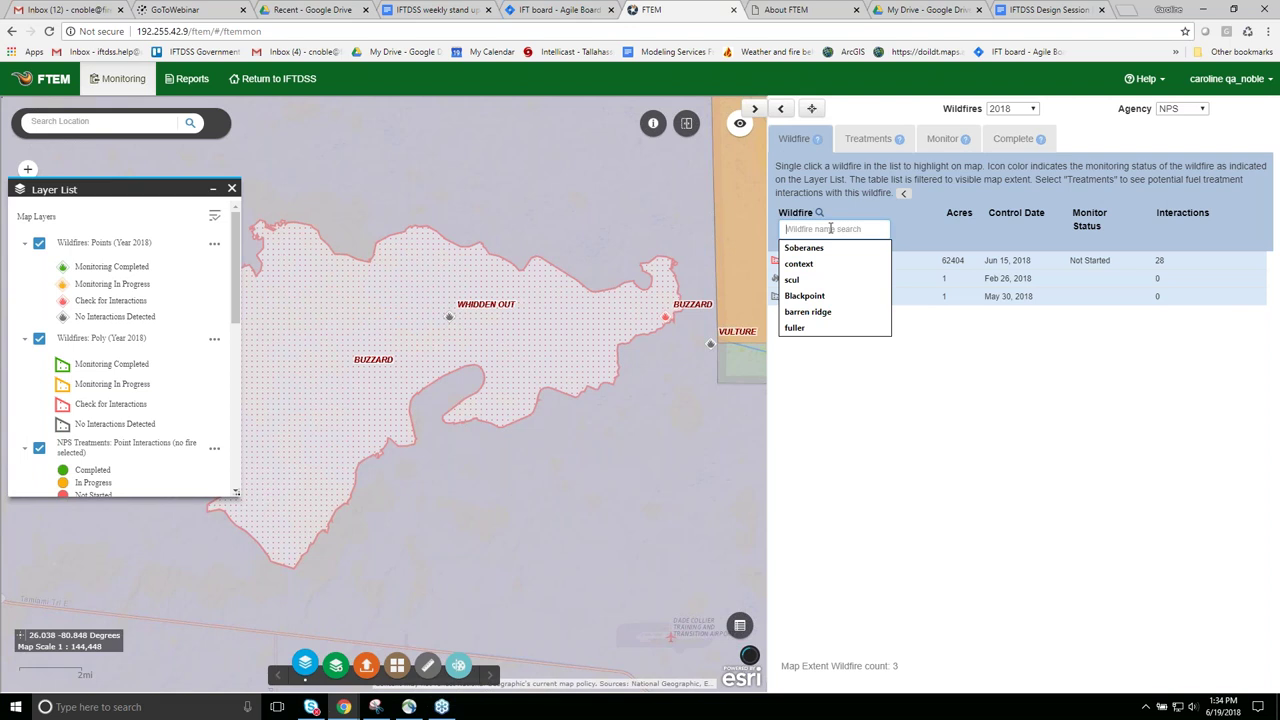
left_click(800, 263)
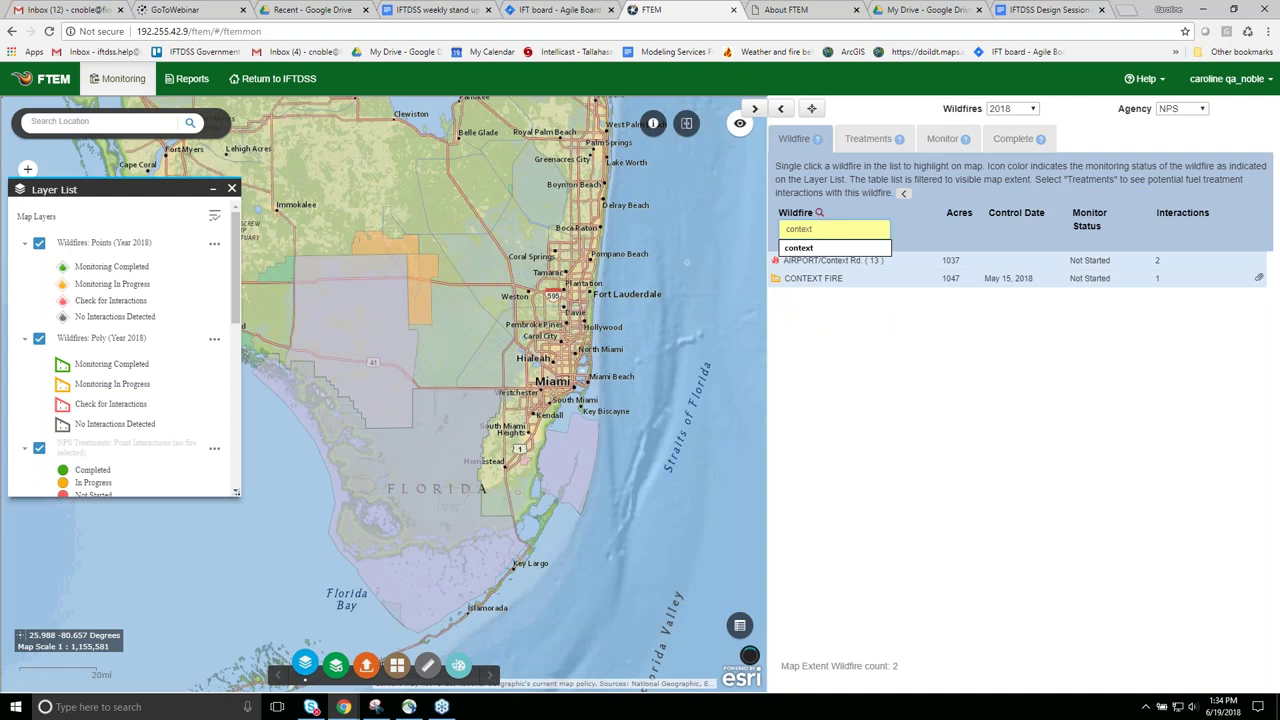
left_click(815, 280)
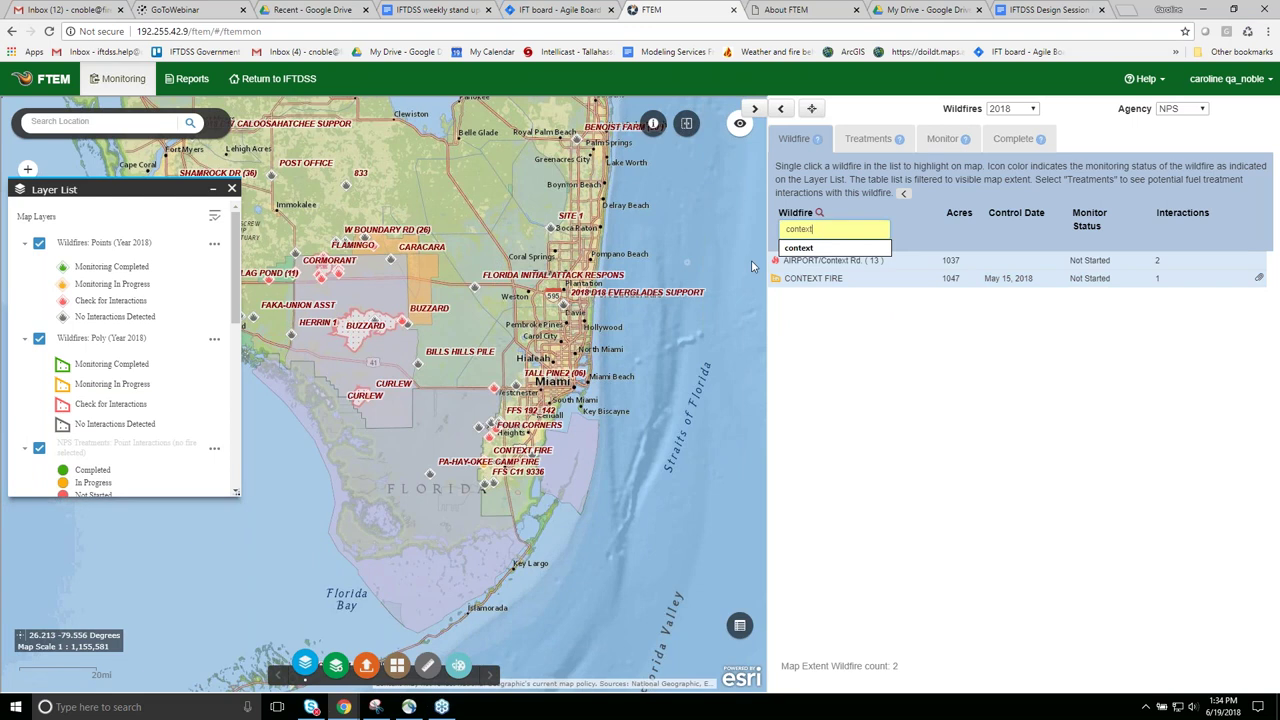
left_click(814, 283)
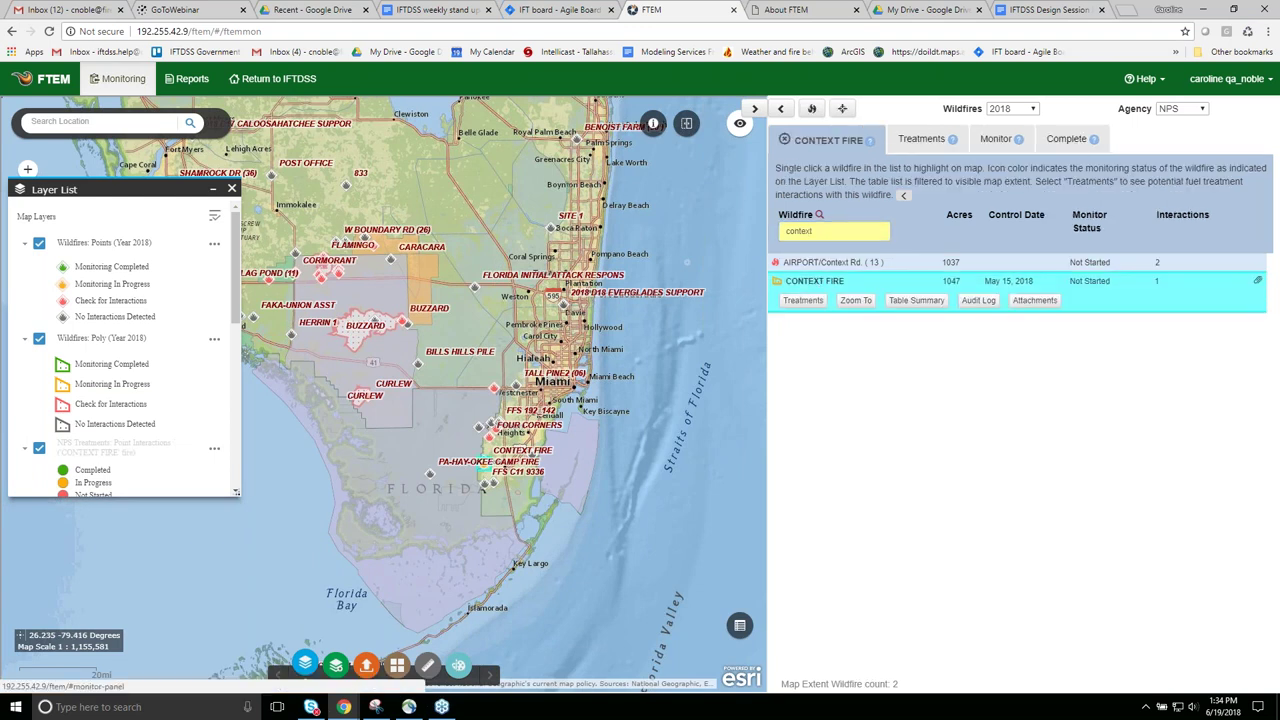
Complete the wildfire monitoring of CONTEXT FIRE for the NPS agency and return to the wildfire list.
left_click(1057, 142)
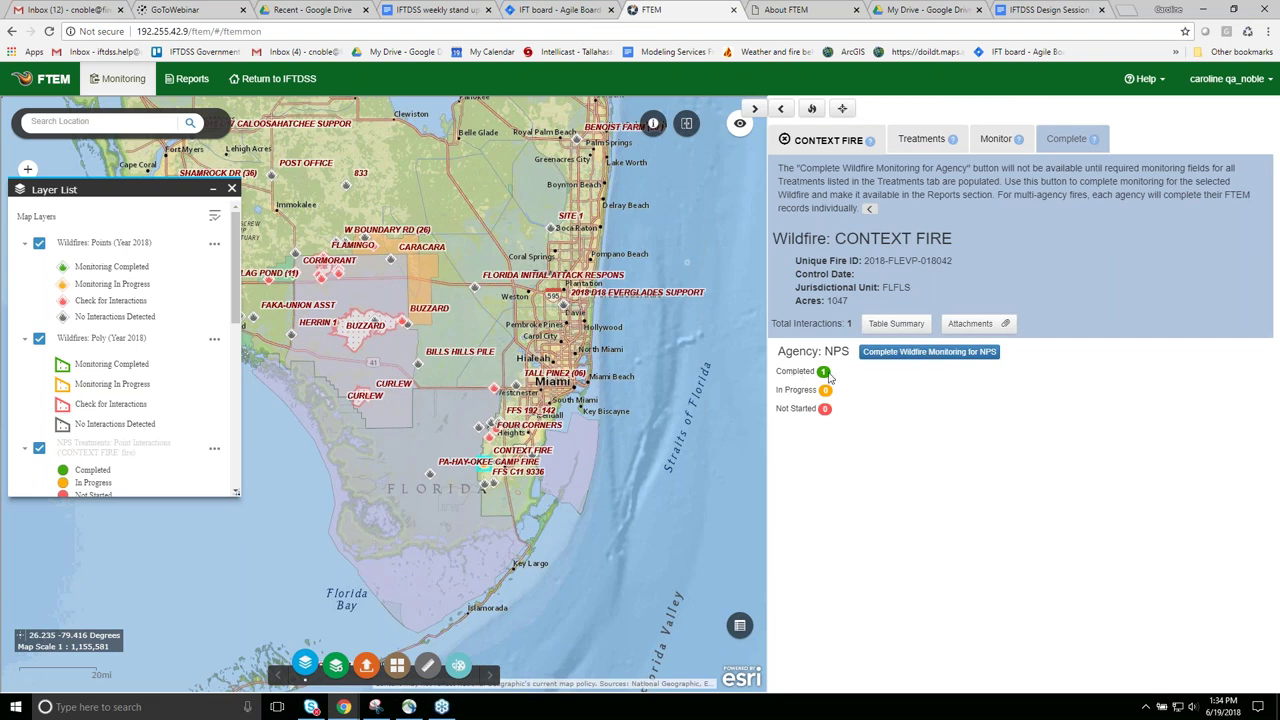
left_click(890, 356)
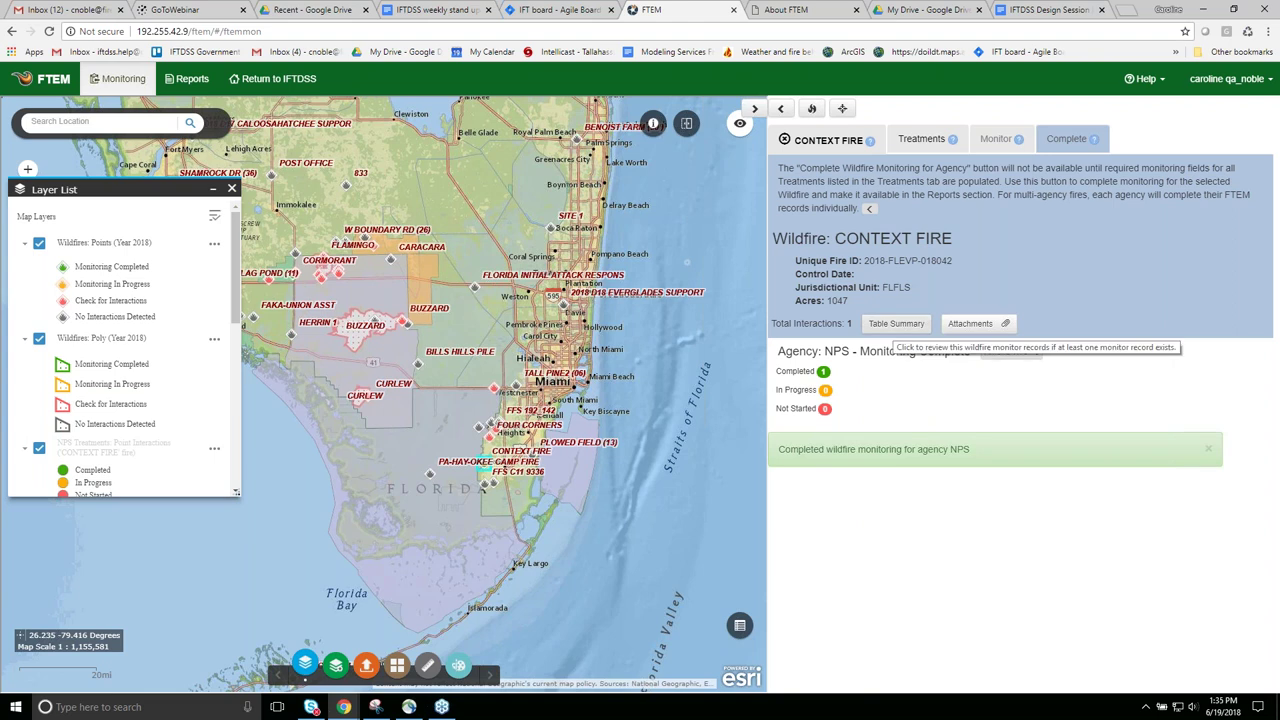
left_click(970, 324)
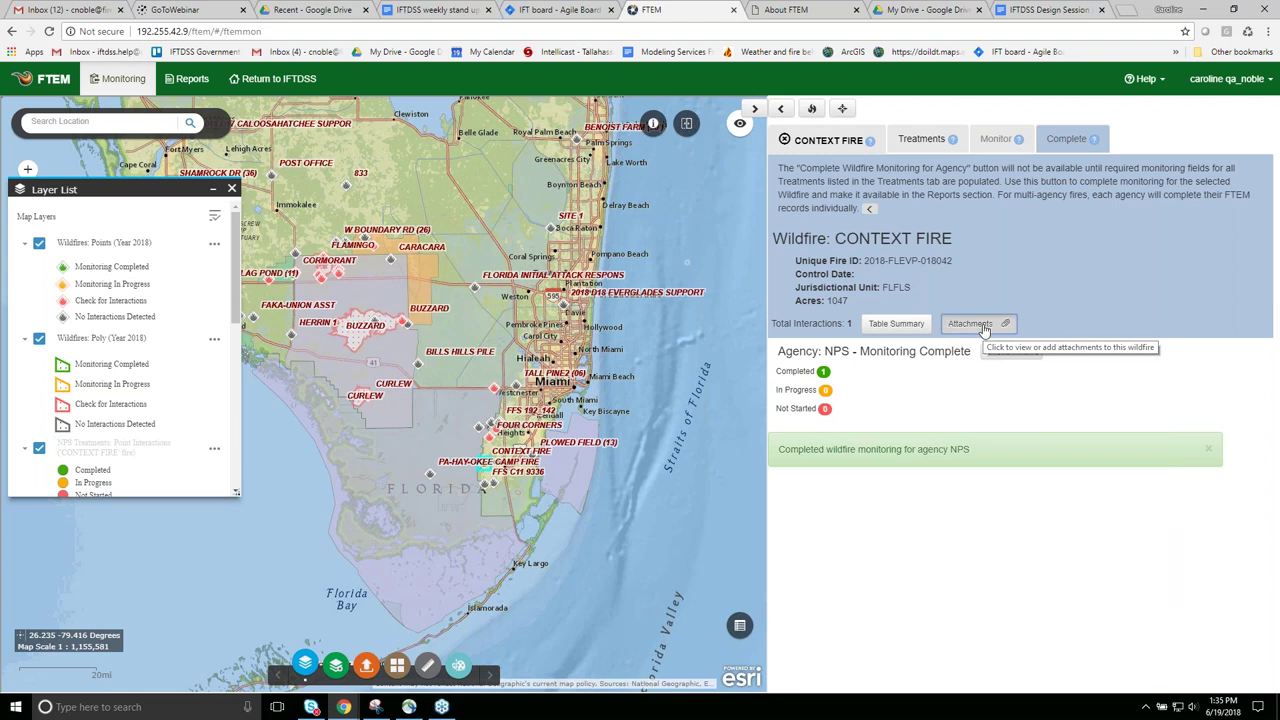
left_click(826, 142)
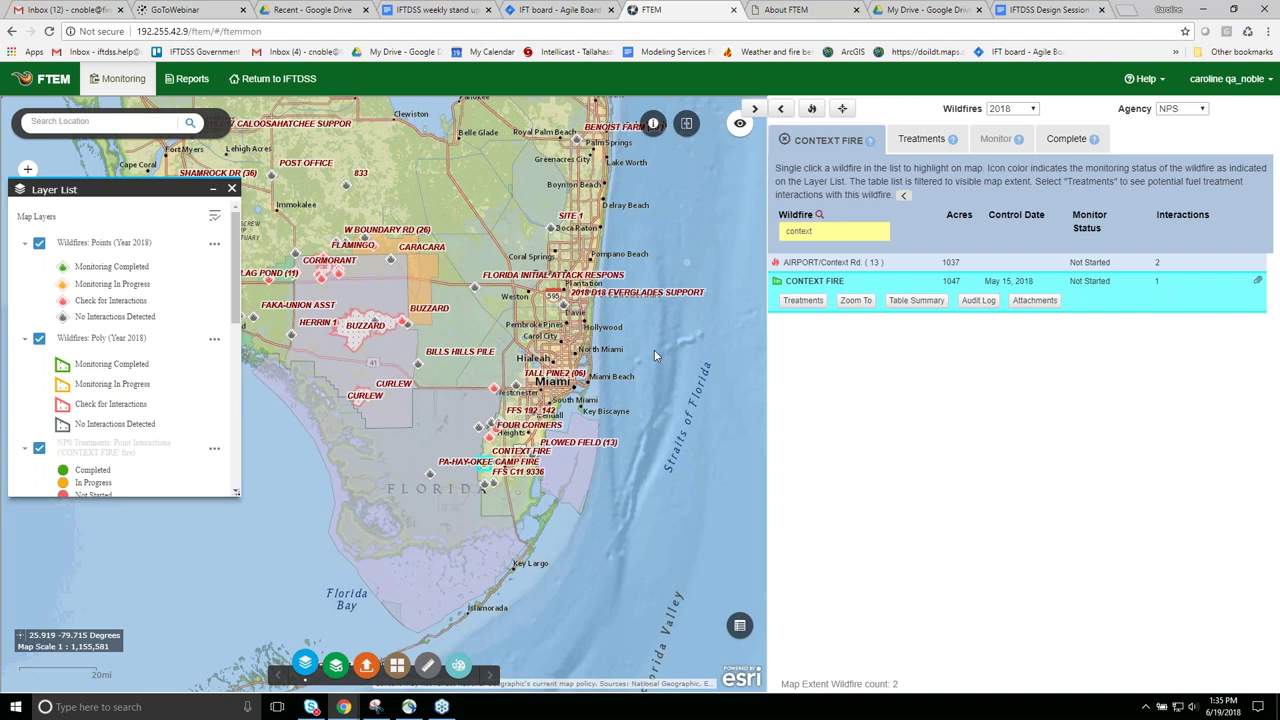
Remove the "context" filter from the wildfire list and clear the CONTEXT FIRE selection.
scroll(654, 352, "down", 1)
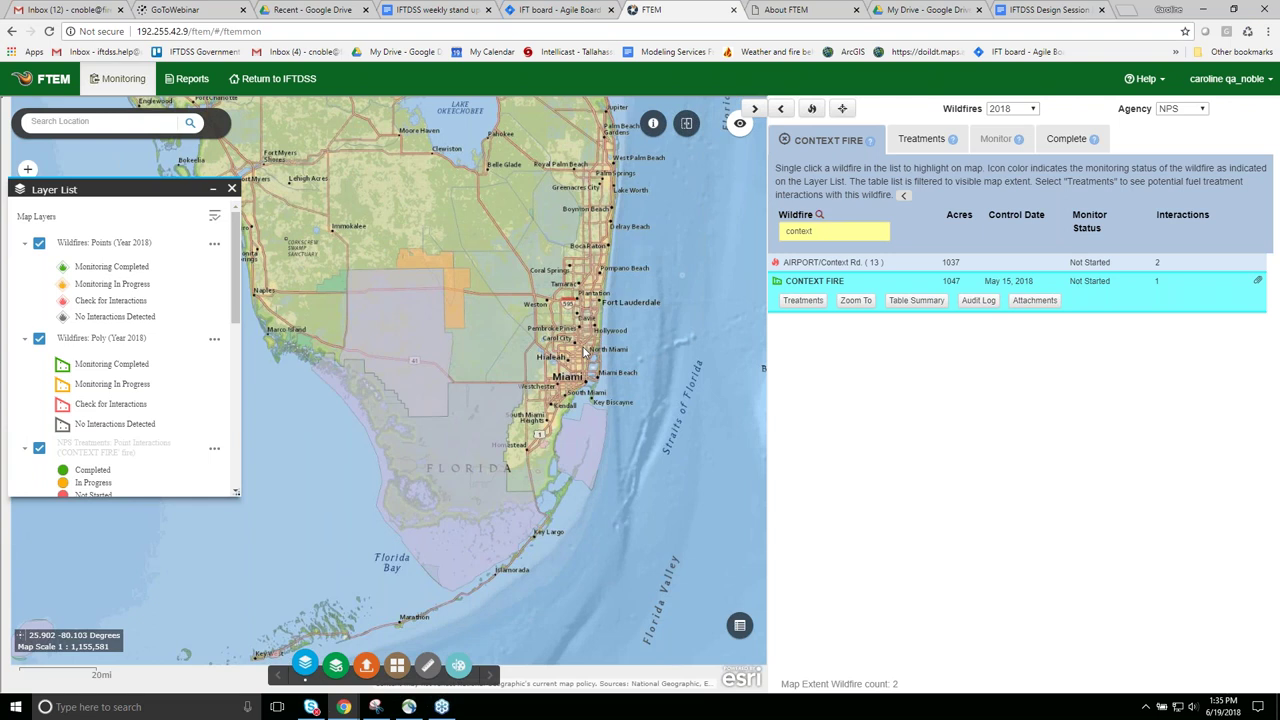
scroll(585, 352, "down", 2)
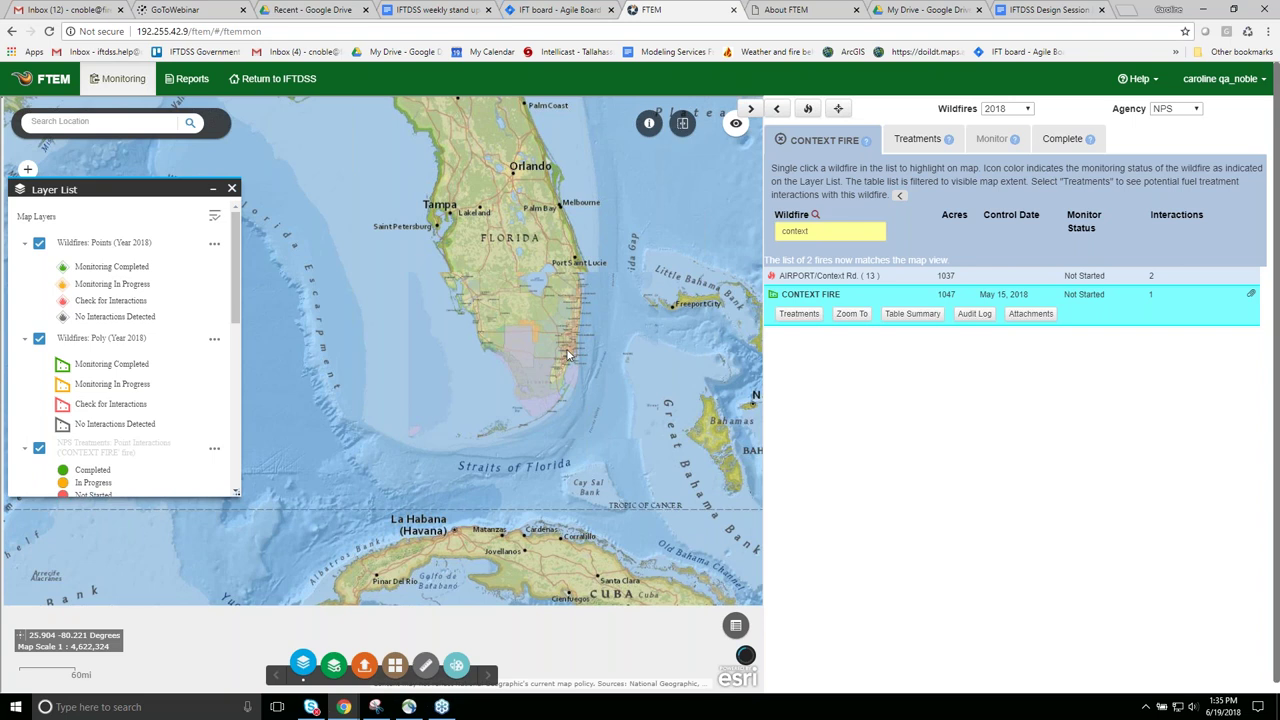
scroll(567, 354, "down", 2)
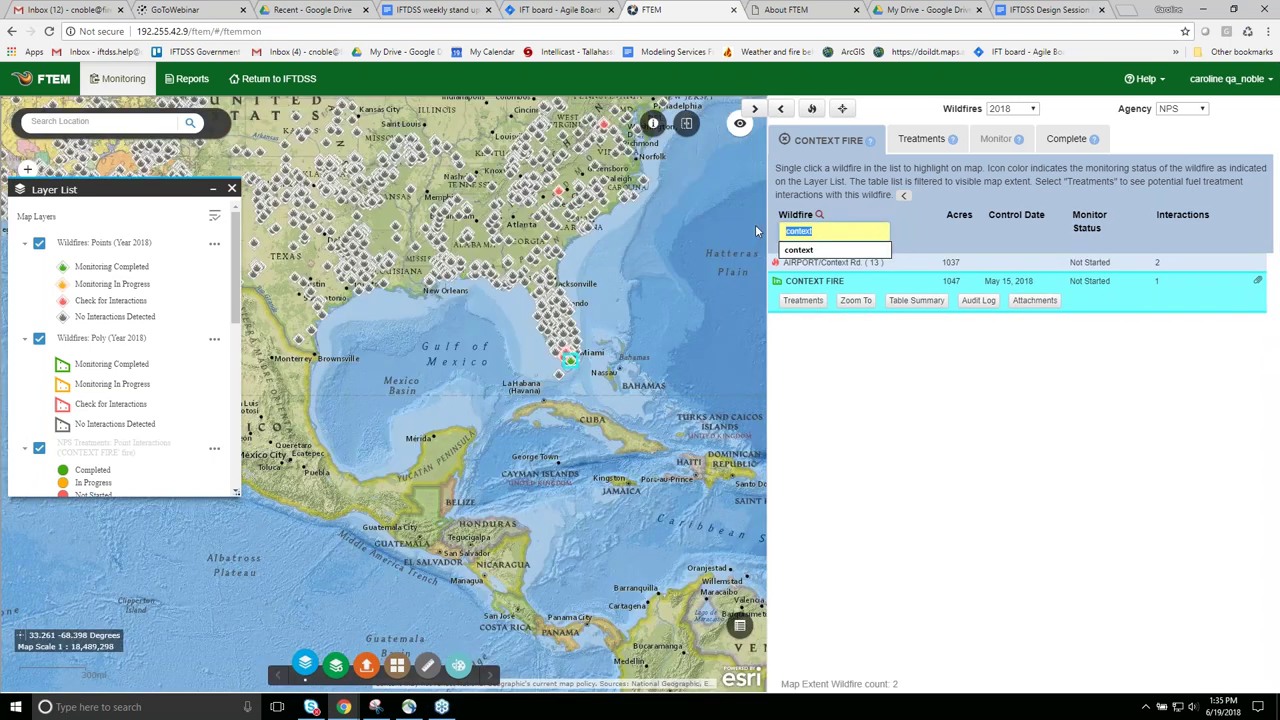
key("BackSpace")
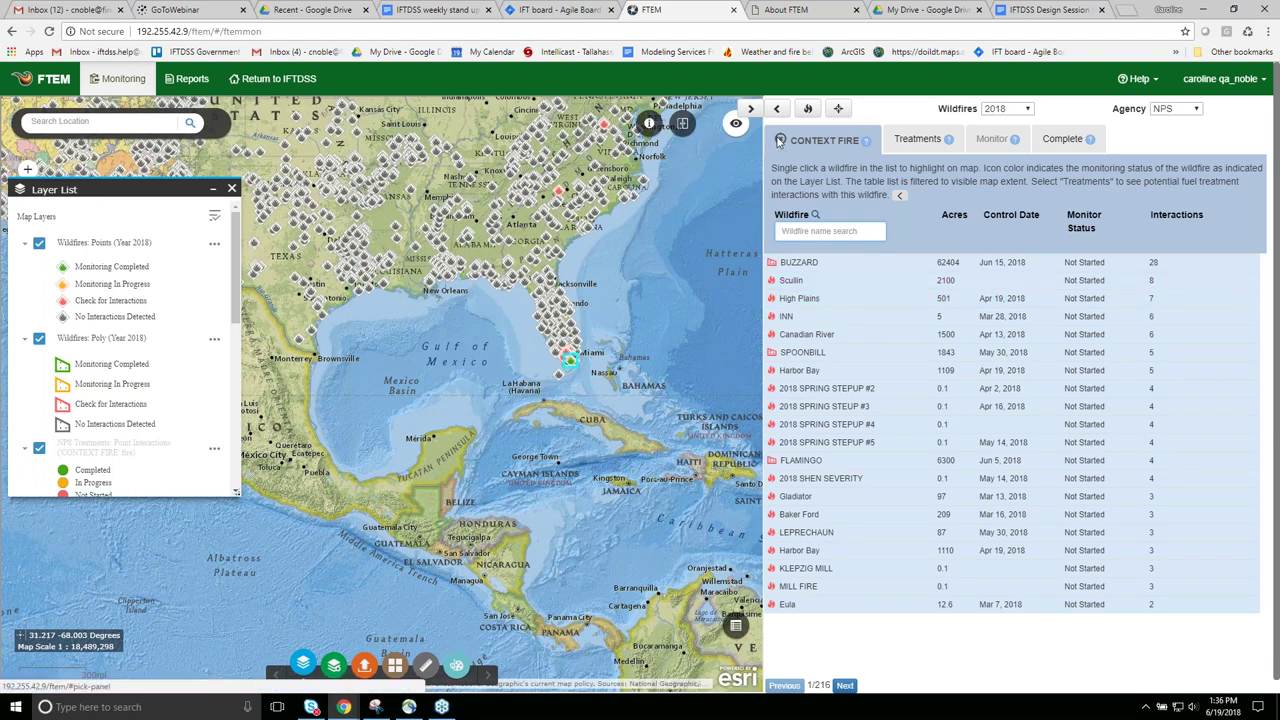
left_click(779, 141)
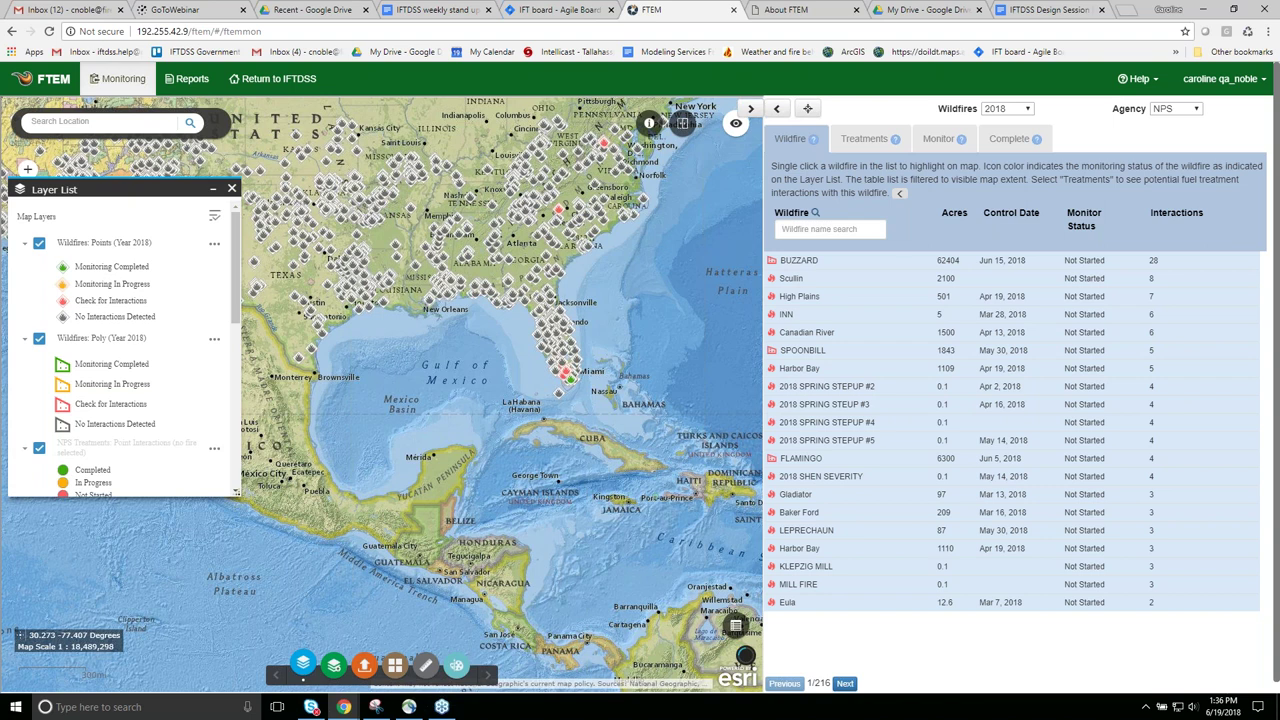
Switch the agency to USFWS and search the wildfires for MINI Ranch Rd across Florida.
left_click(1175, 108)
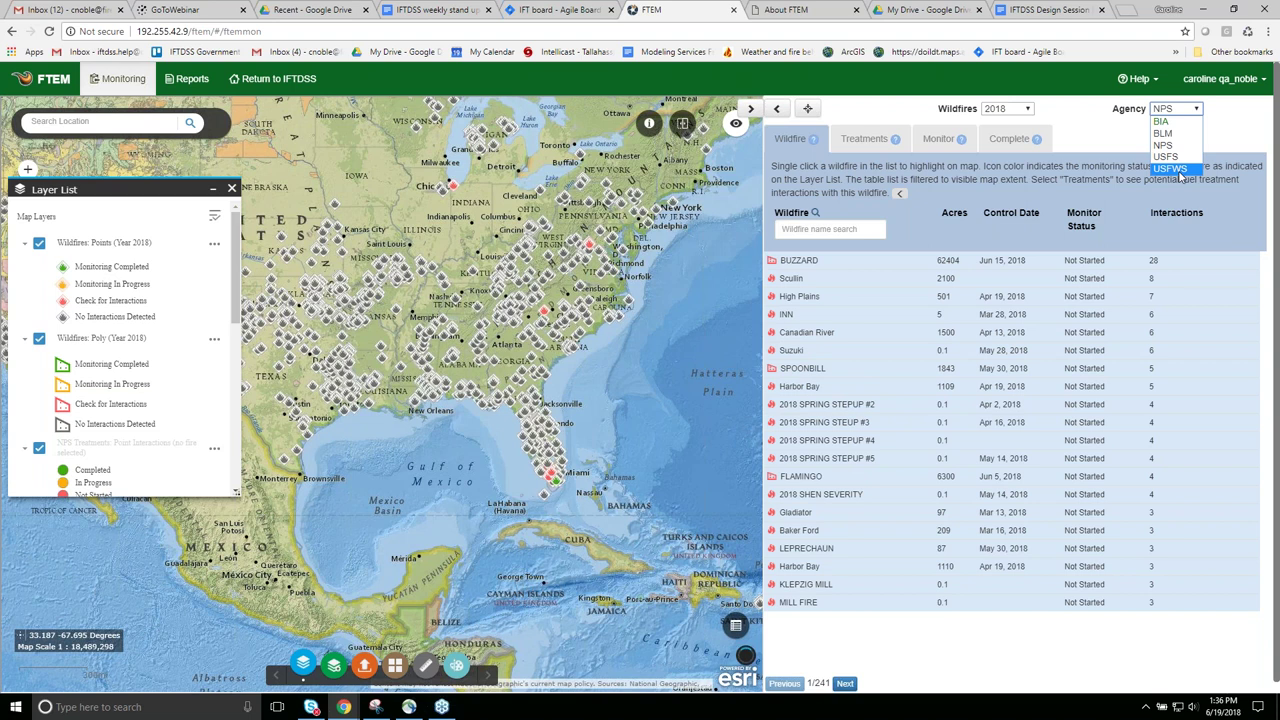
left_click(1170, 168)
left_click(818, 229)
type("mini")
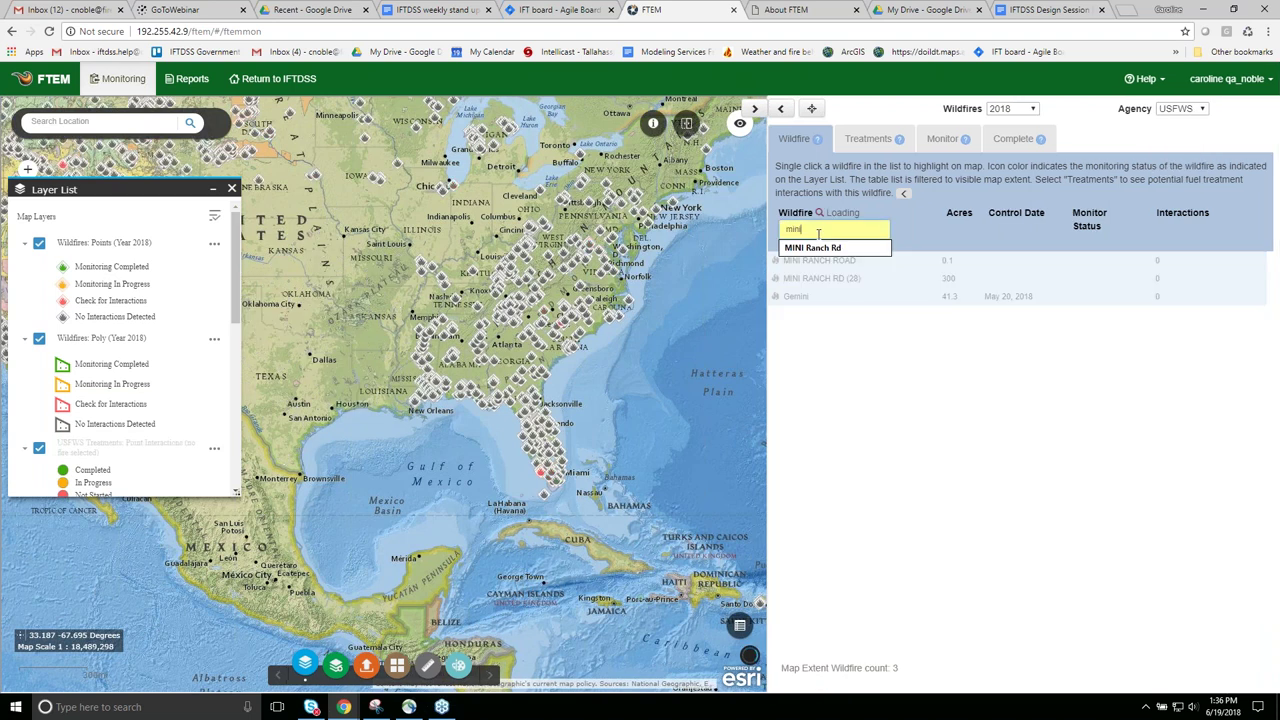
left_click(812, 247)
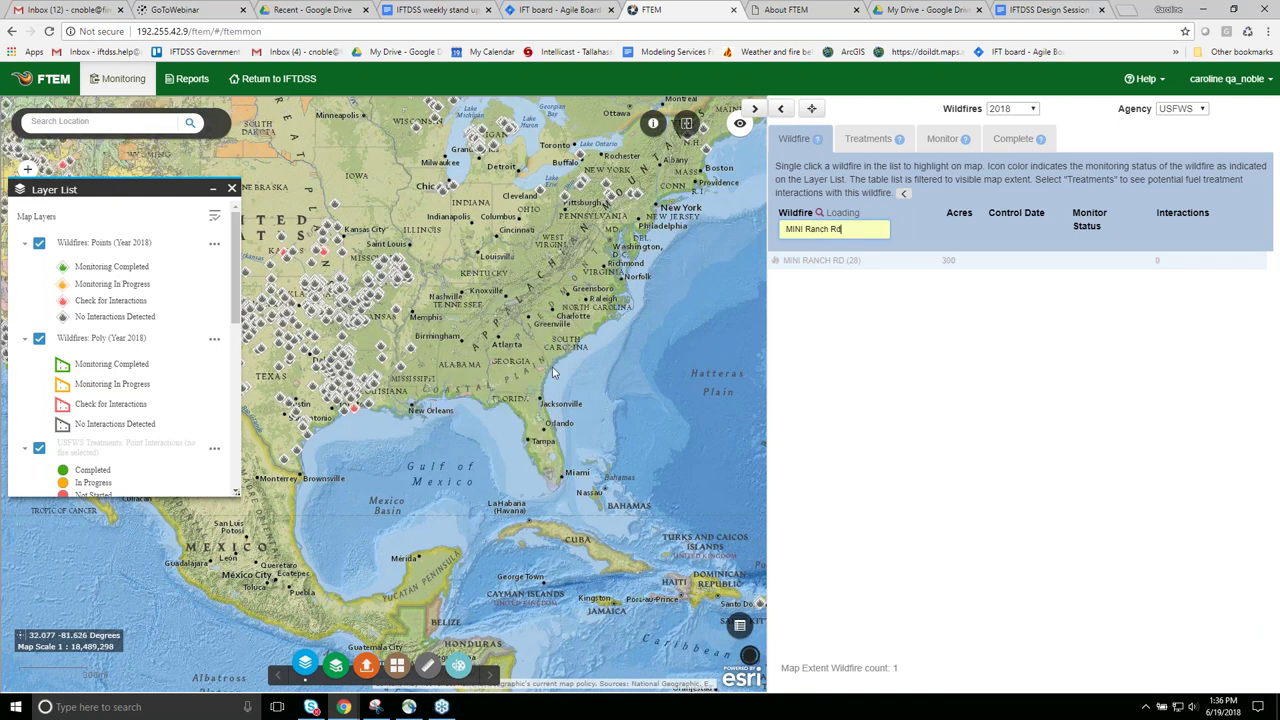
scroll(553, 372, "up", 2)
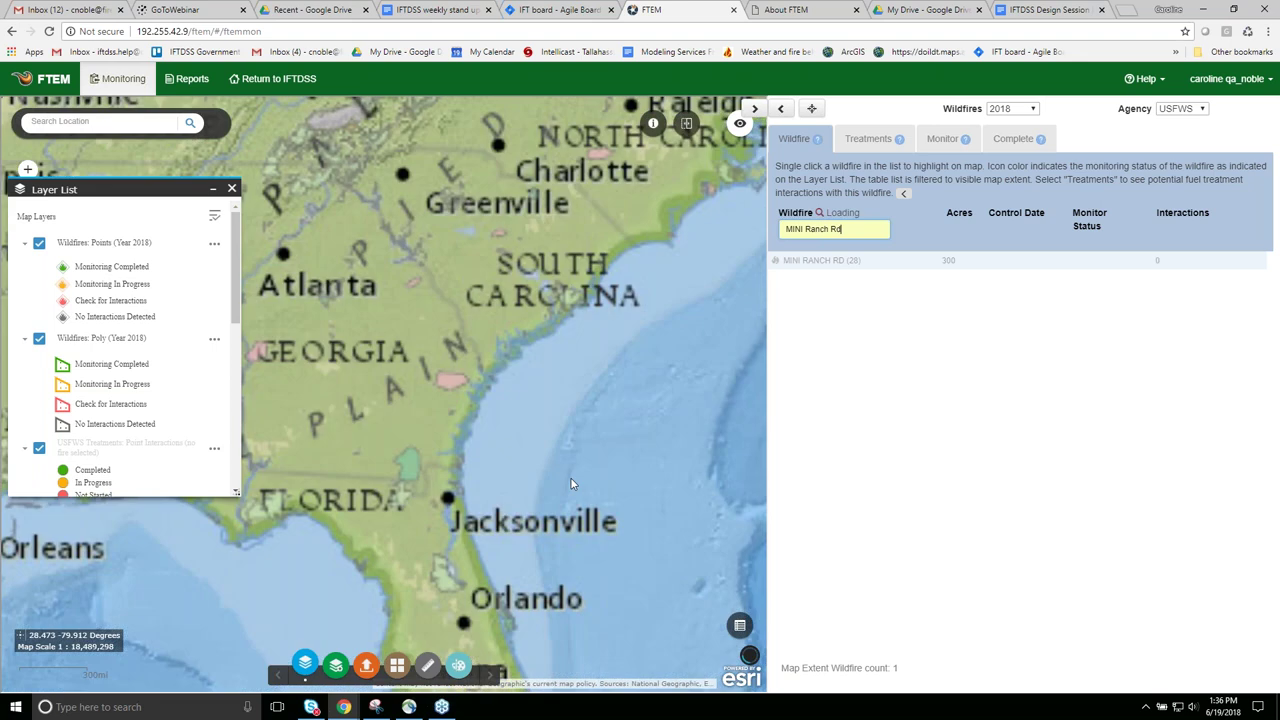
scroll(590, 420, "up", 2)
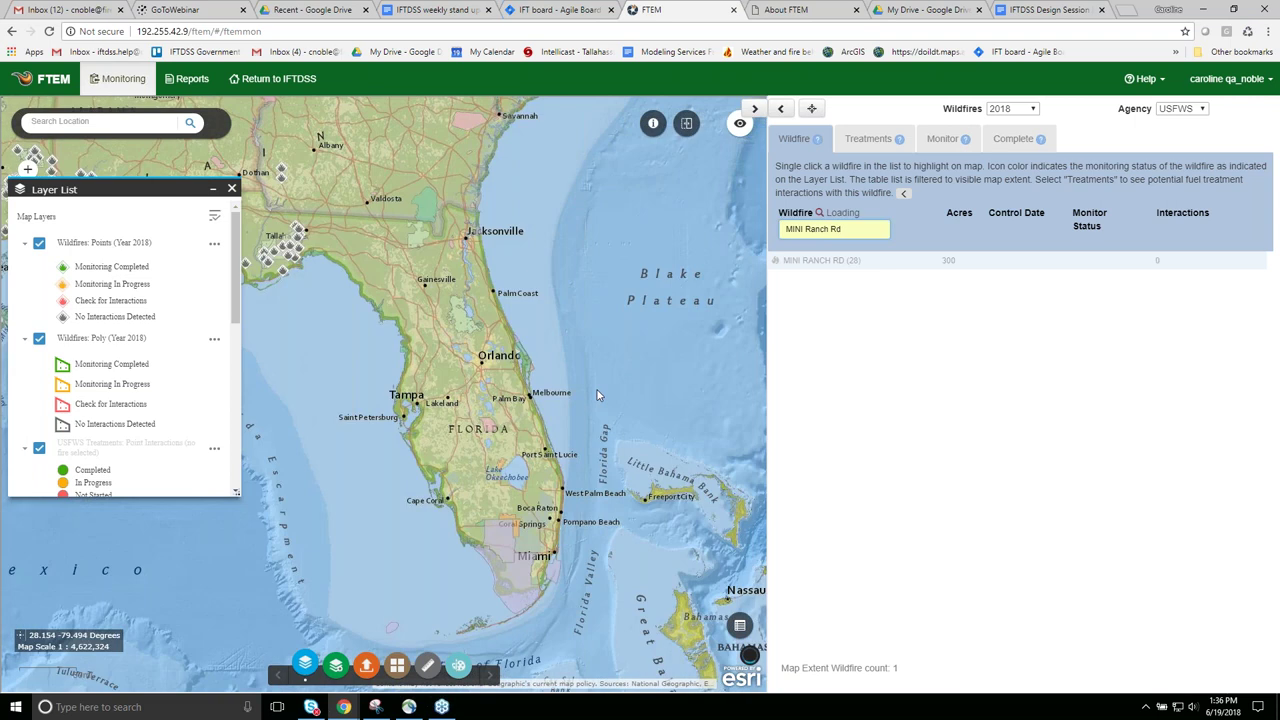
left_click_drag(597, 395, 597, 362)
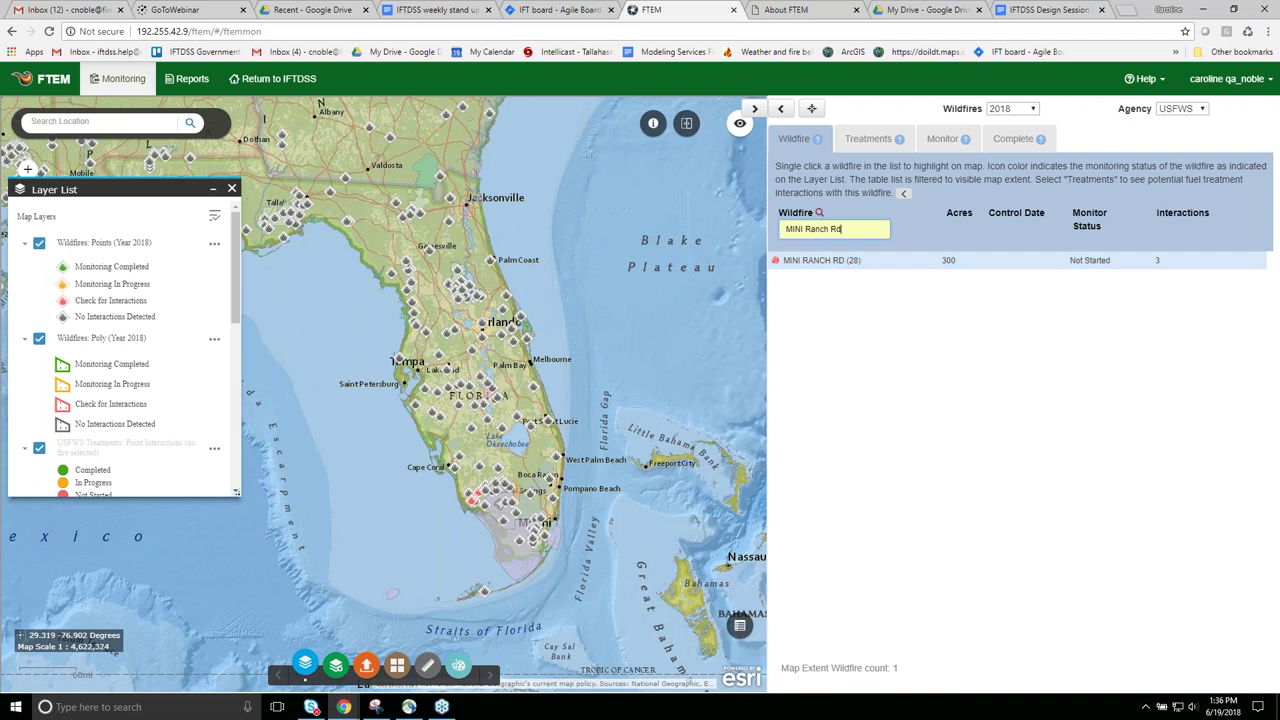
Examine the MINI RANCH RD (28) fire details in the full-screen wildfire list and return to the map view.
left_click(781, 110)
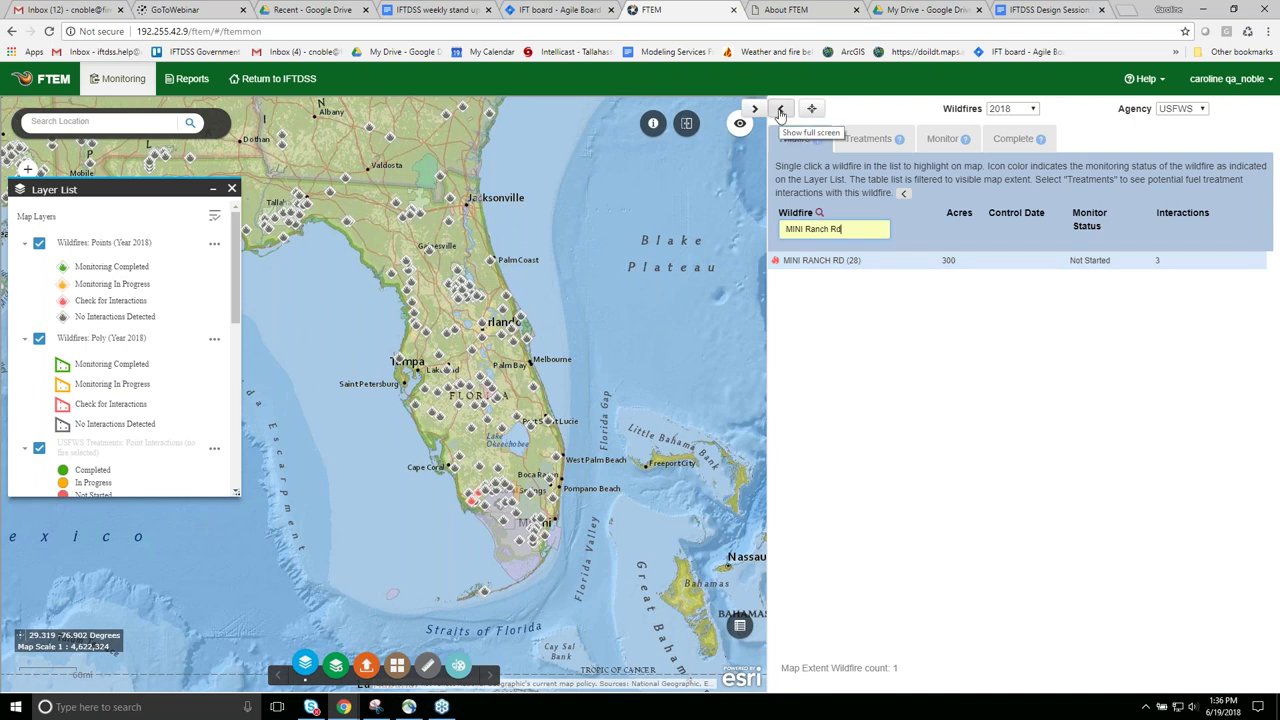
left_click(781, 110)
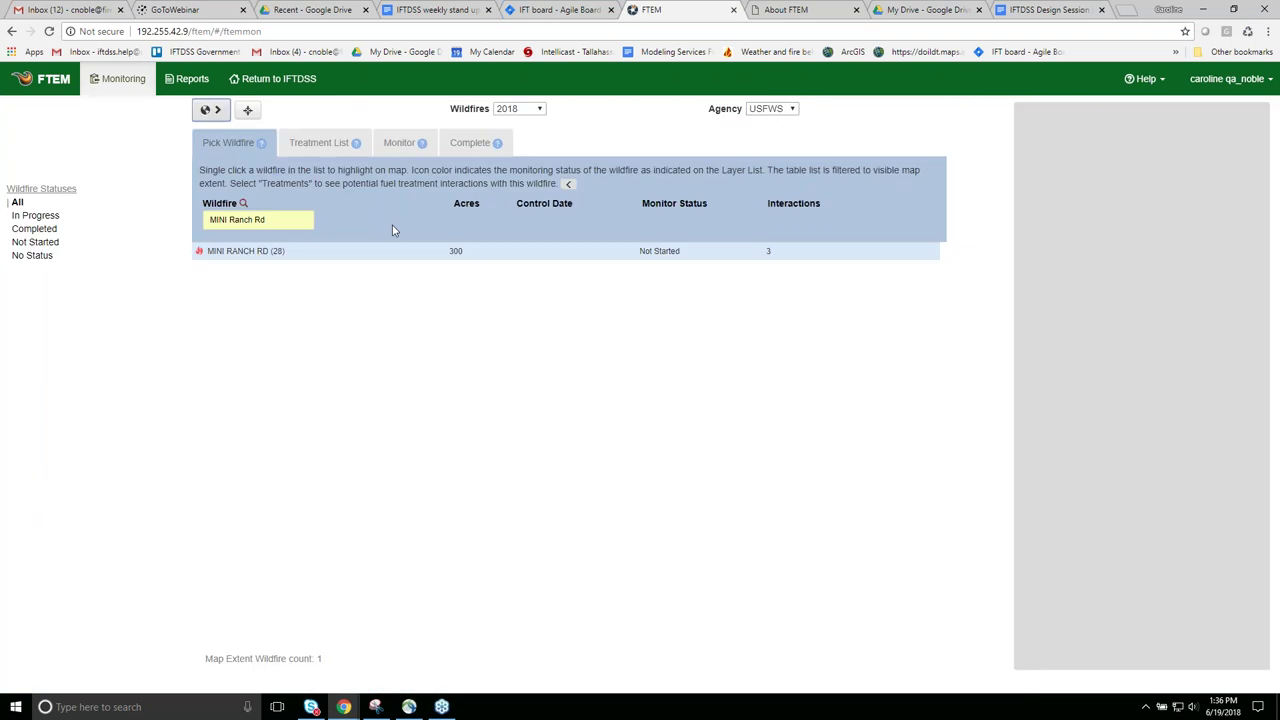
left_click(319, 254)
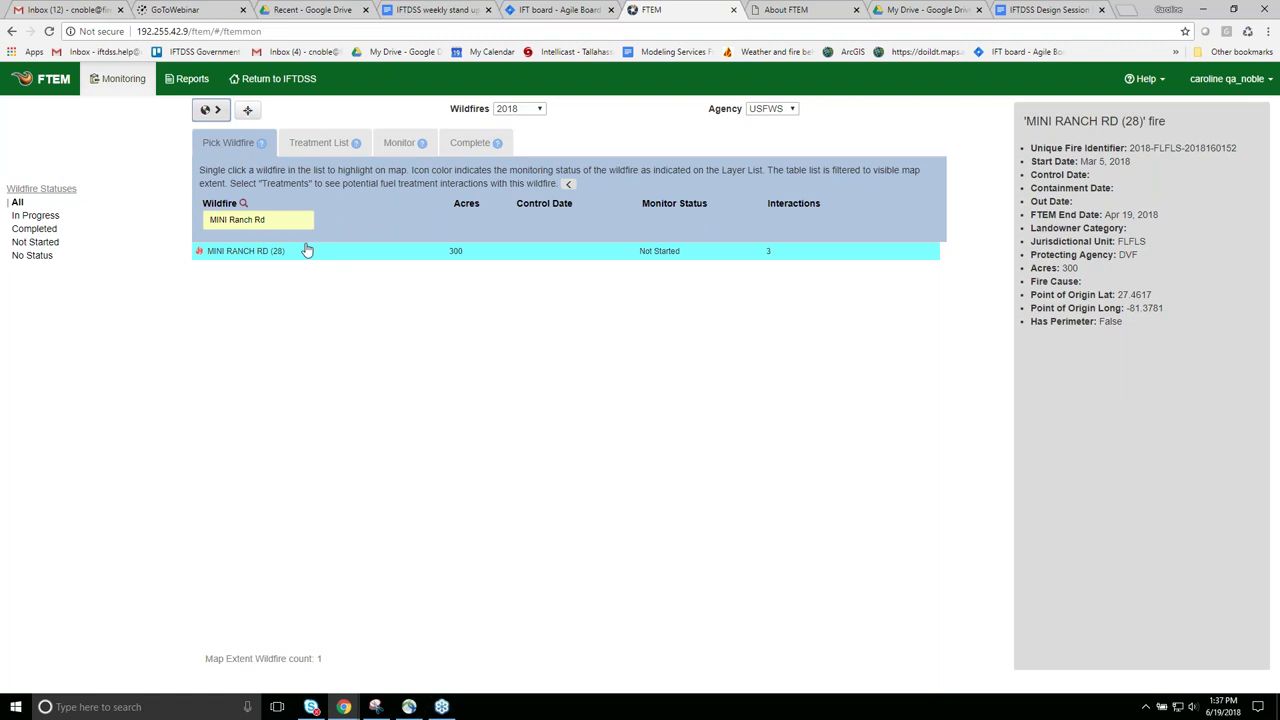
left_click(218, 112)
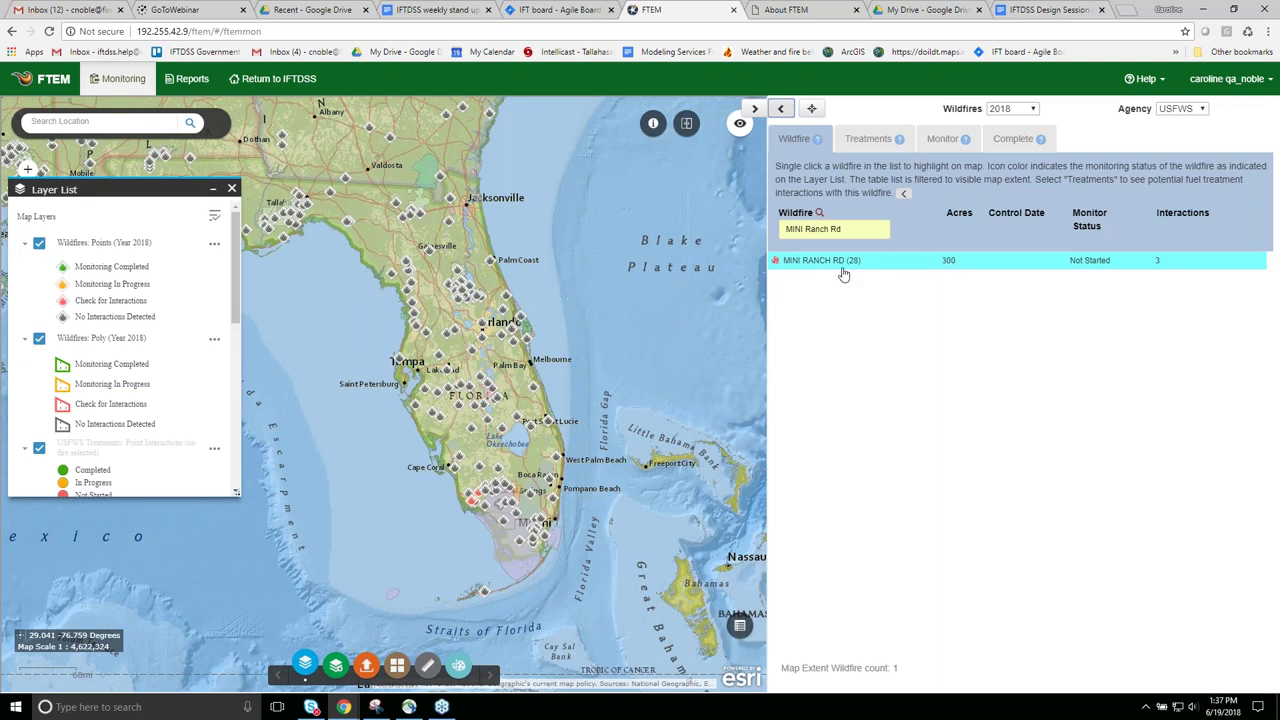
Select and zoom to the MINI RANCH RD (28) wildfire, and open its list of treatment interactions.
left_click(779, 263)
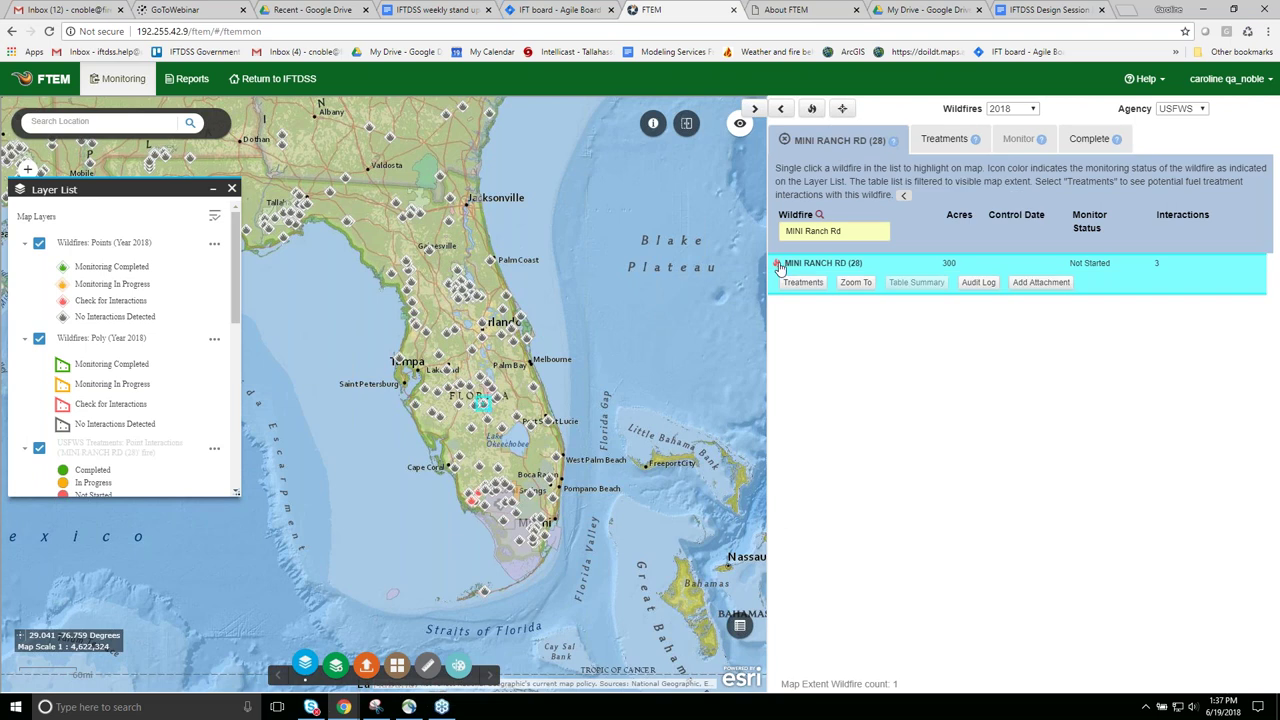
left_click(857, 283)
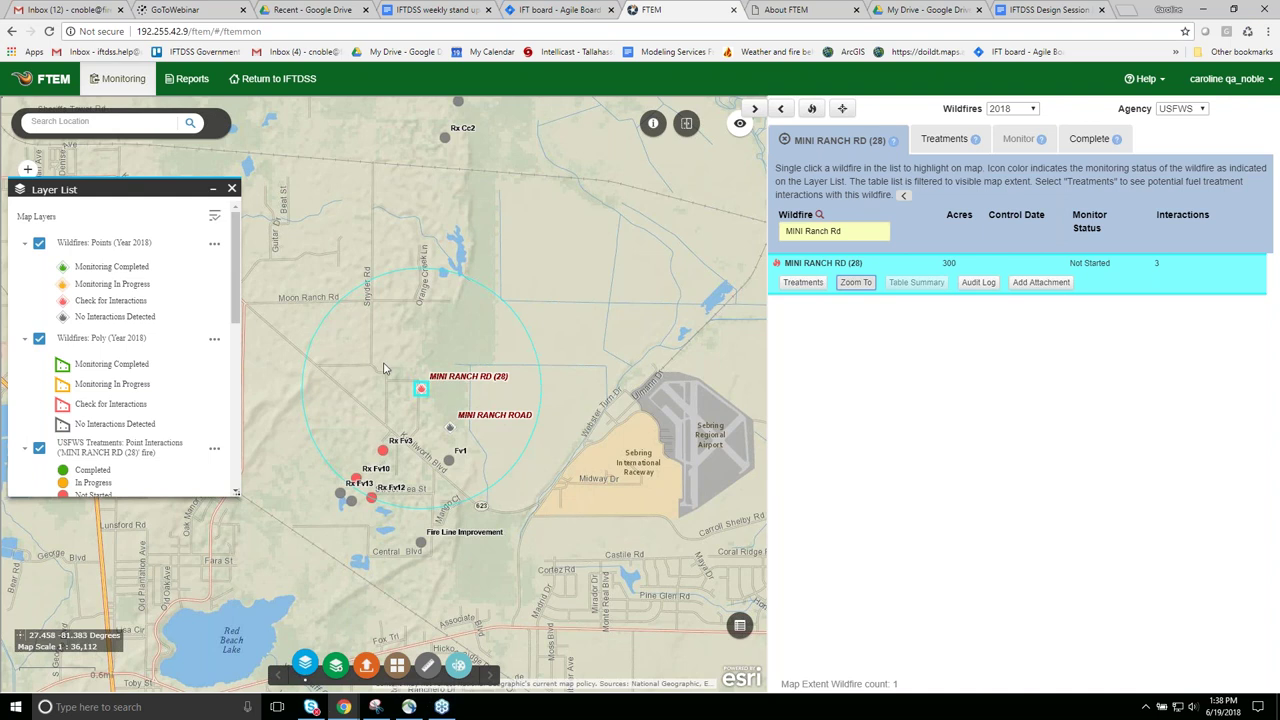
left_click(813, 286)
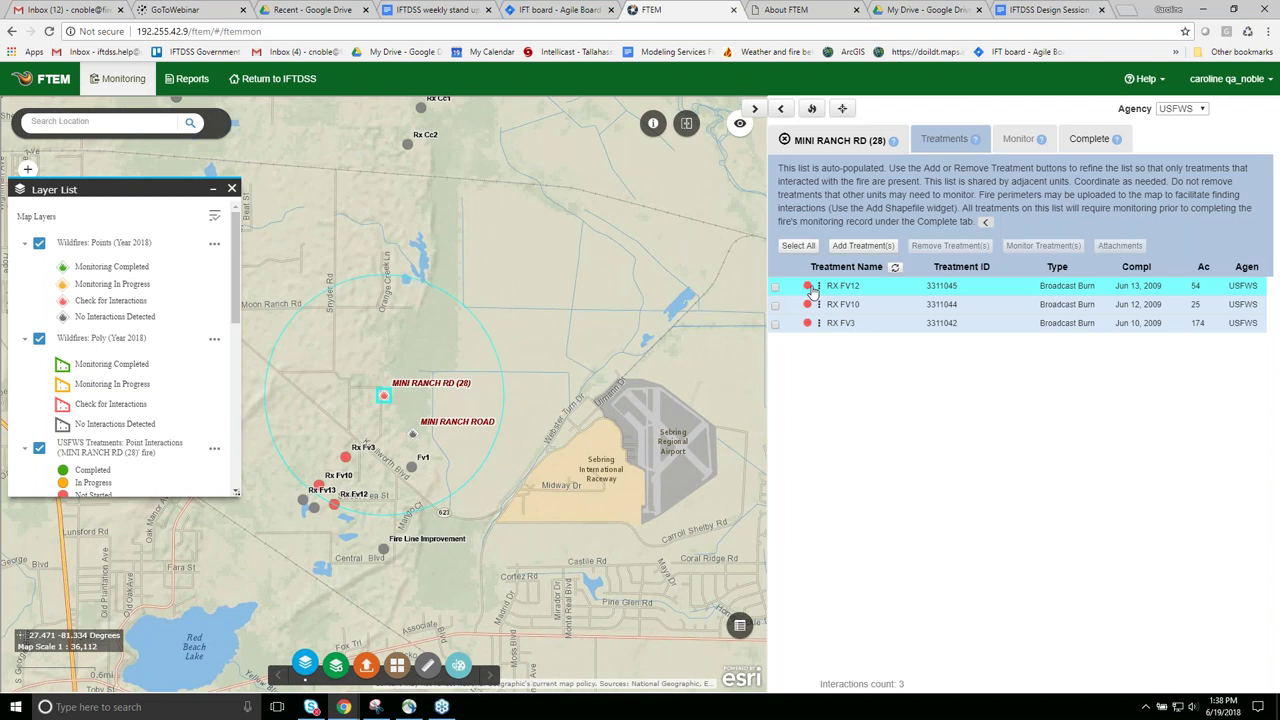
Select all the treatments listed for MINI RANCH RD (28) and return to the wildfire list.
left_click(798, 245)
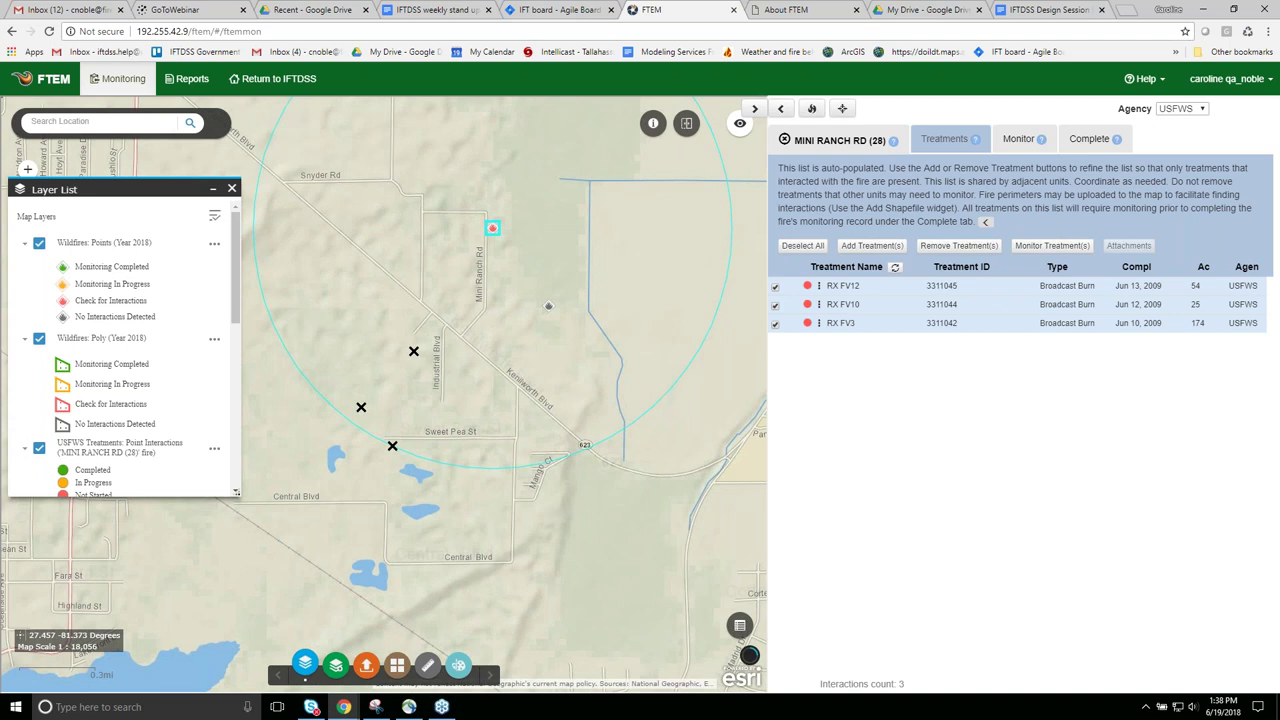
left_click(778, 305)
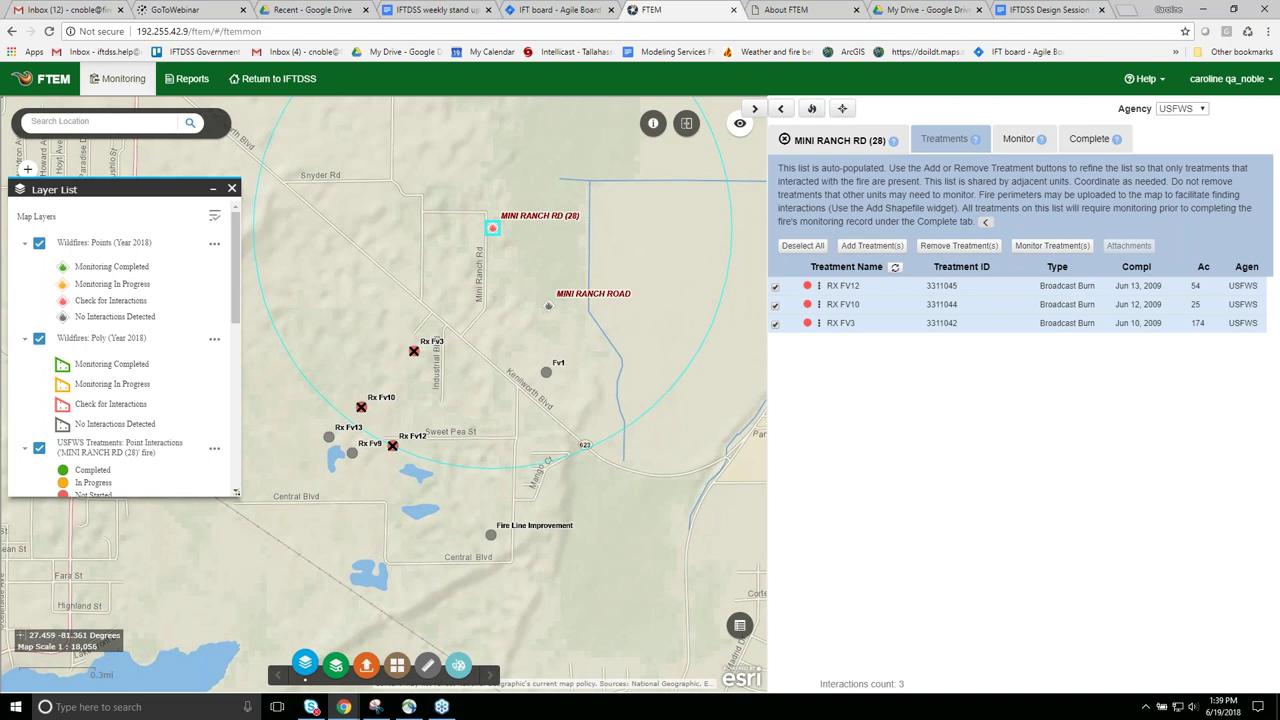
left_click(784, 141)
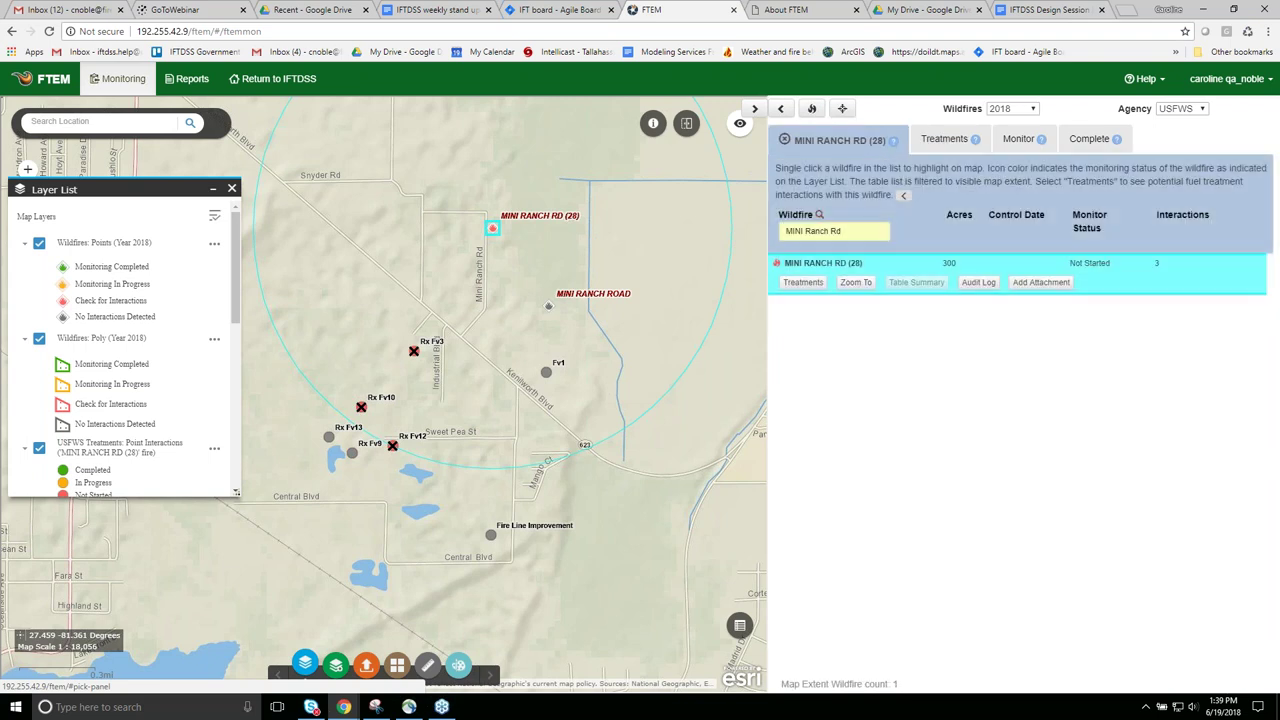
Search the wildfires for INN across the southwestern United States and switch the agency to NPS.
triple_click(810, 231)
key("BackSpace")
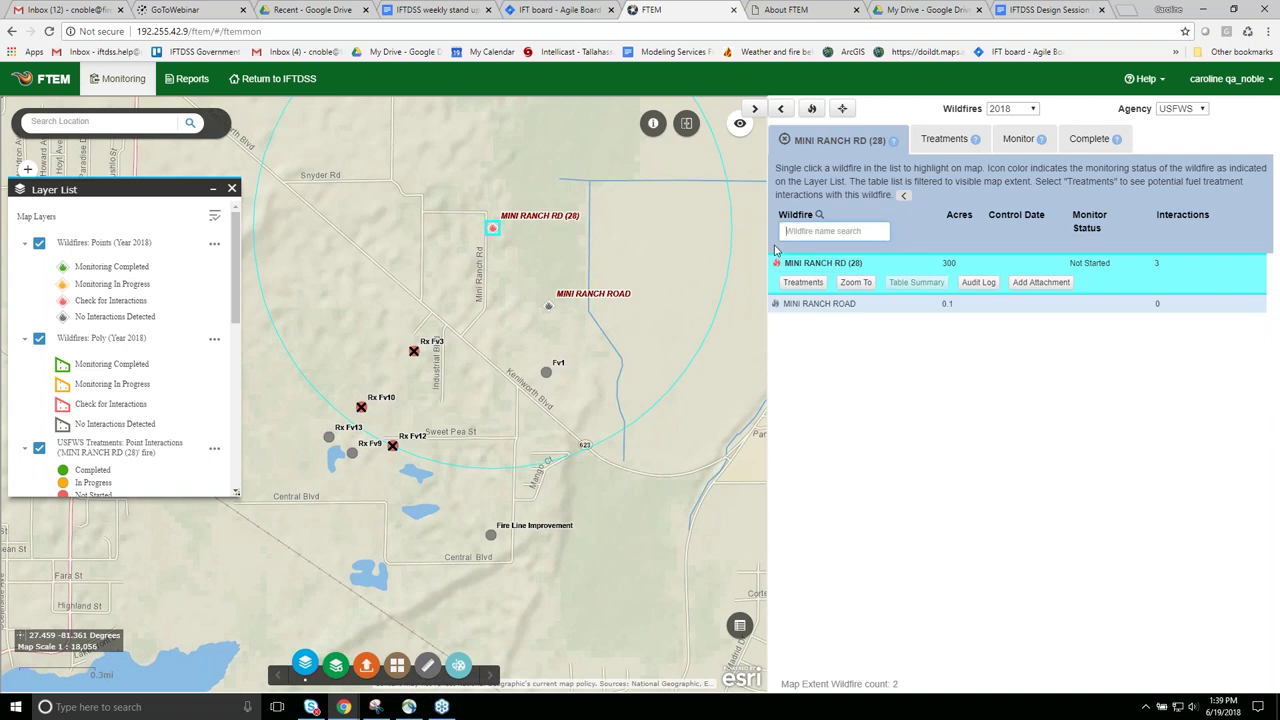
type("INN")
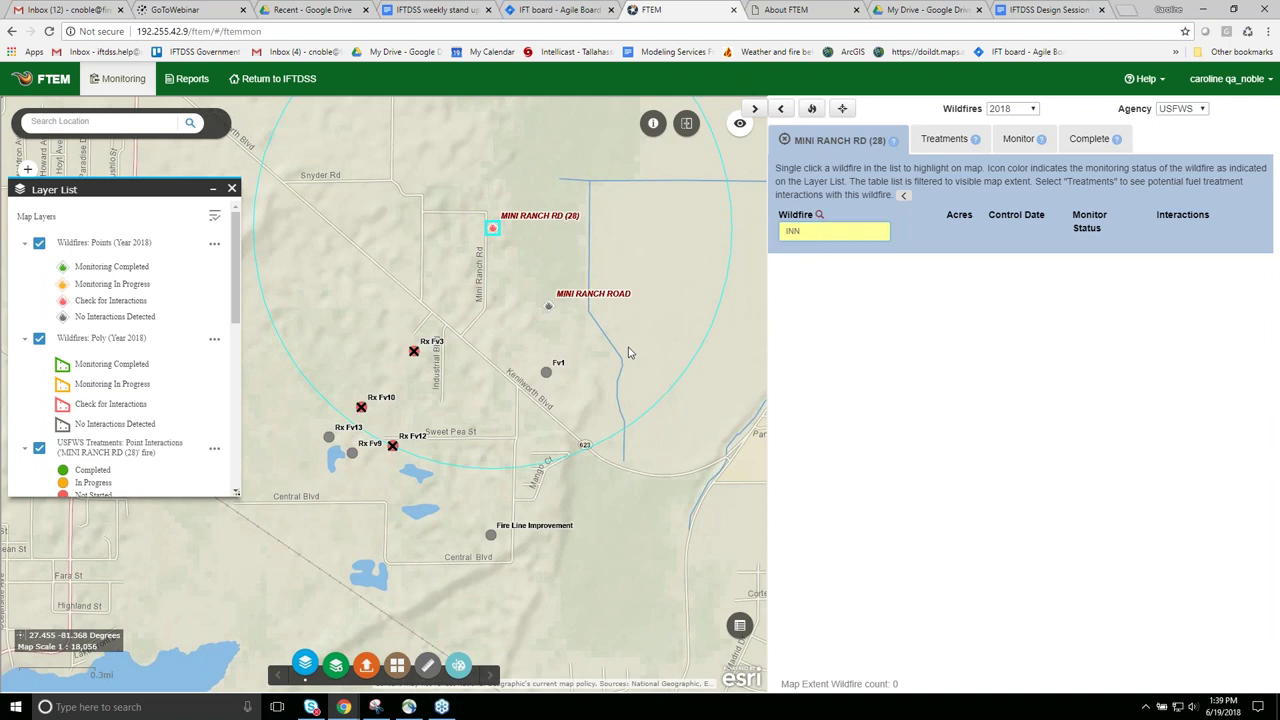
scroll(628, 352, "down", 1)
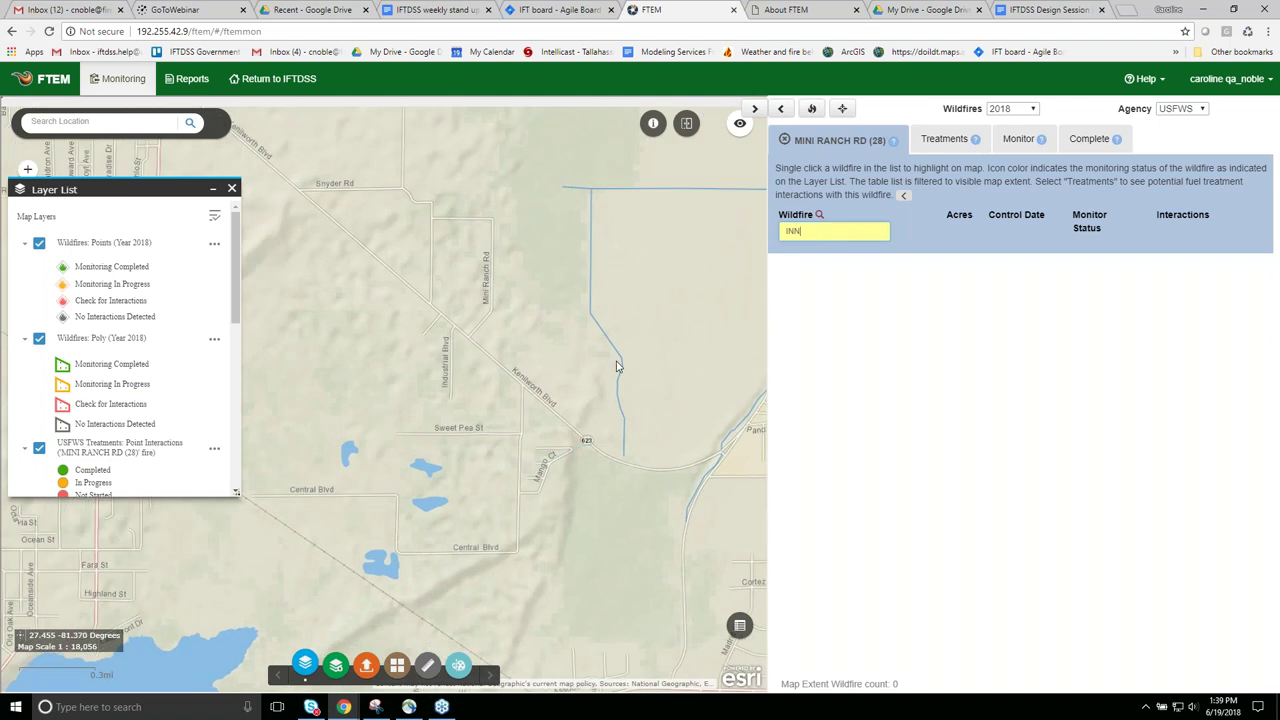
scroll(617, 366, "down", 6)
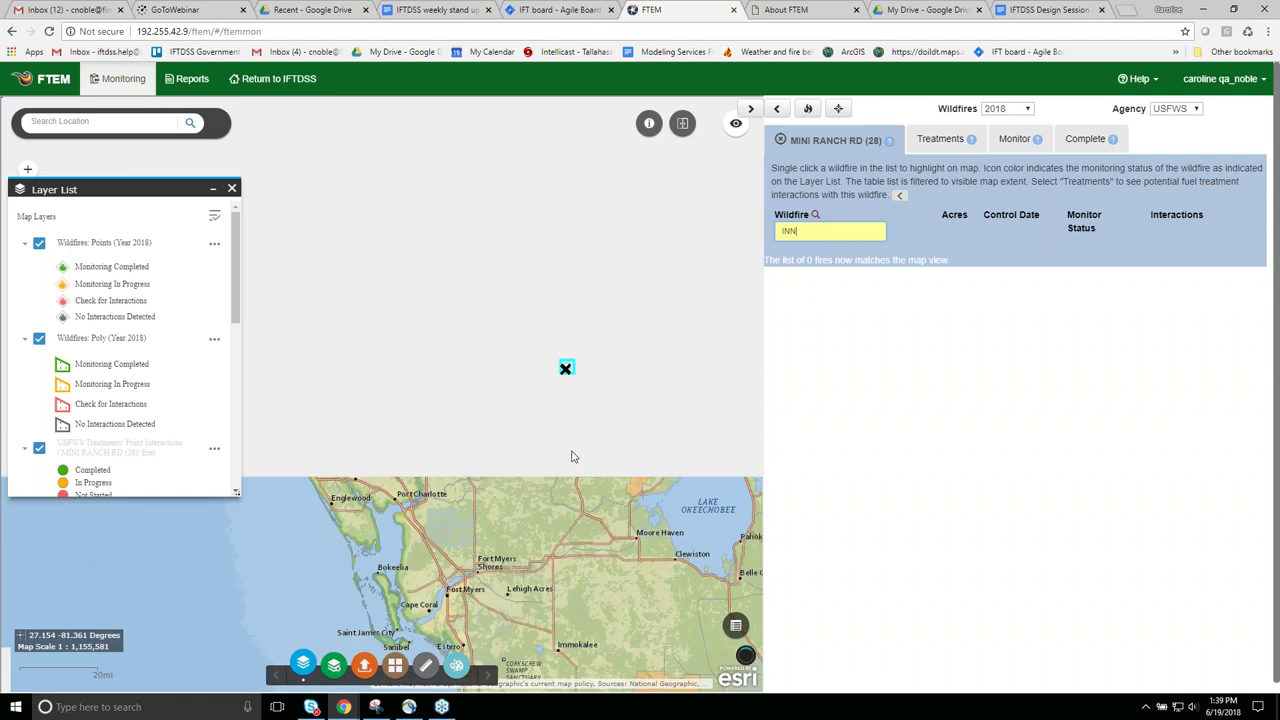
scroll(572, 457, "down", 3)
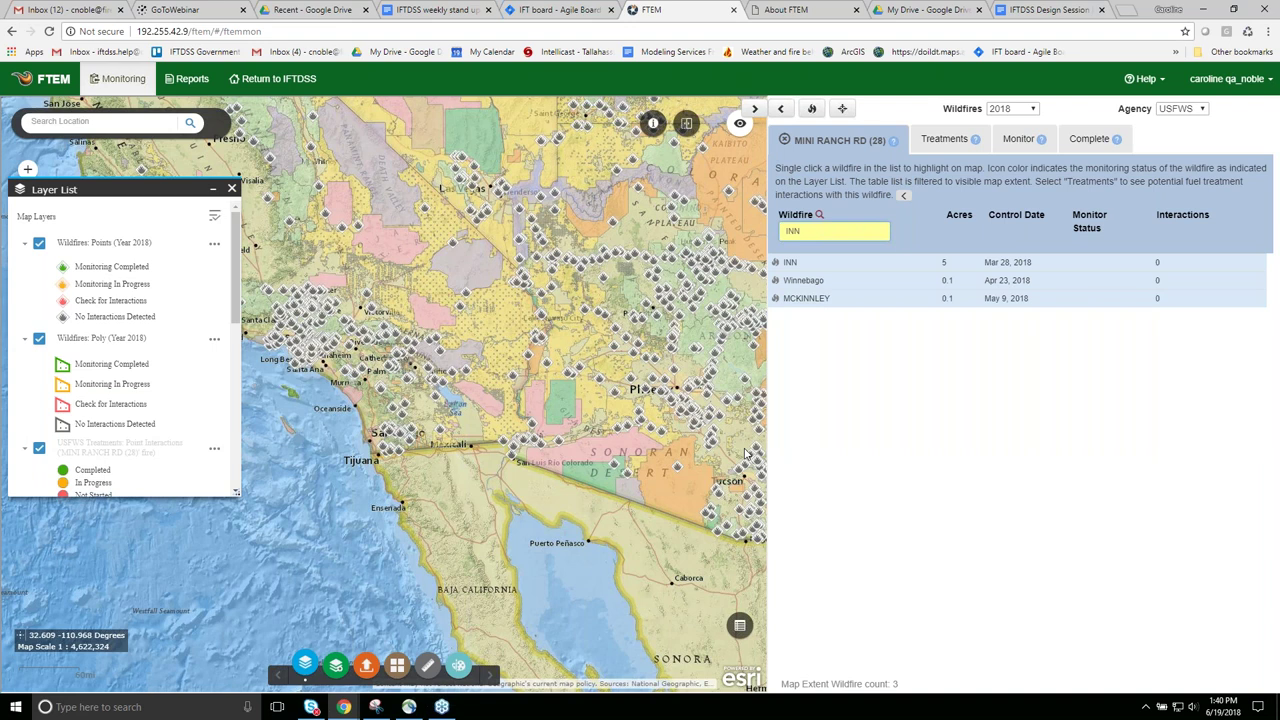
left_click(1182, 108)
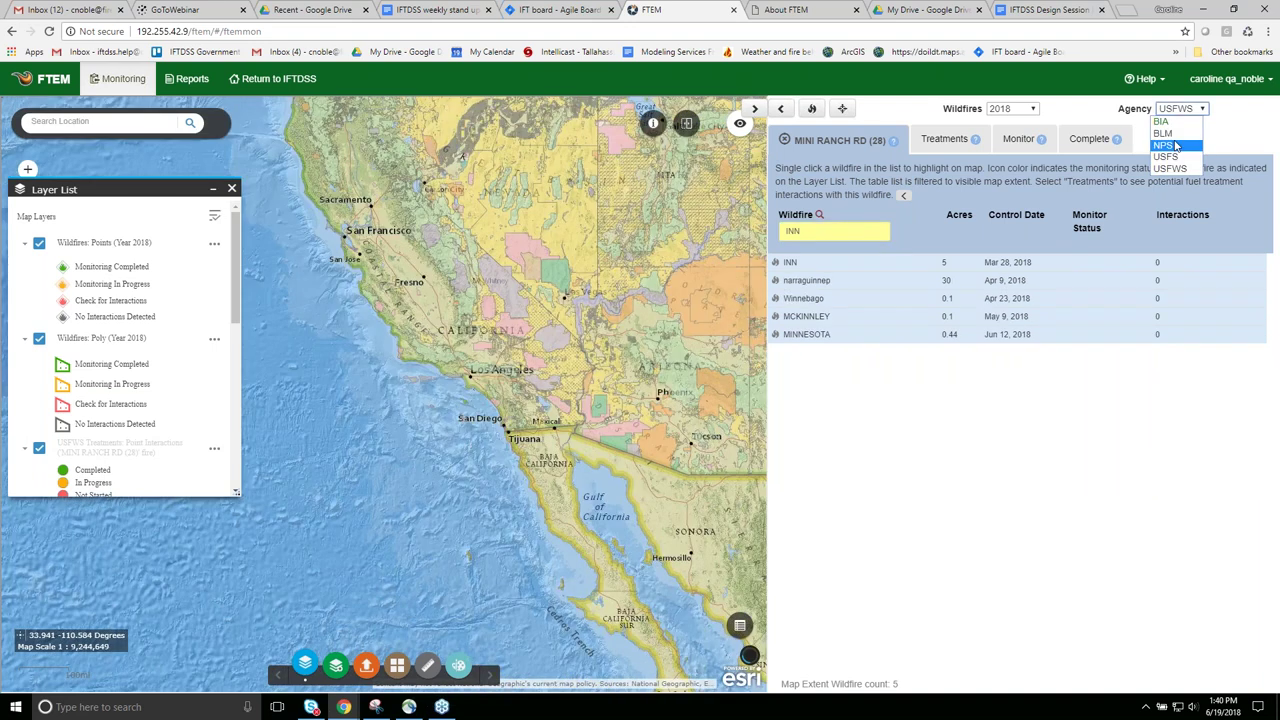
left_click(1176, 146)
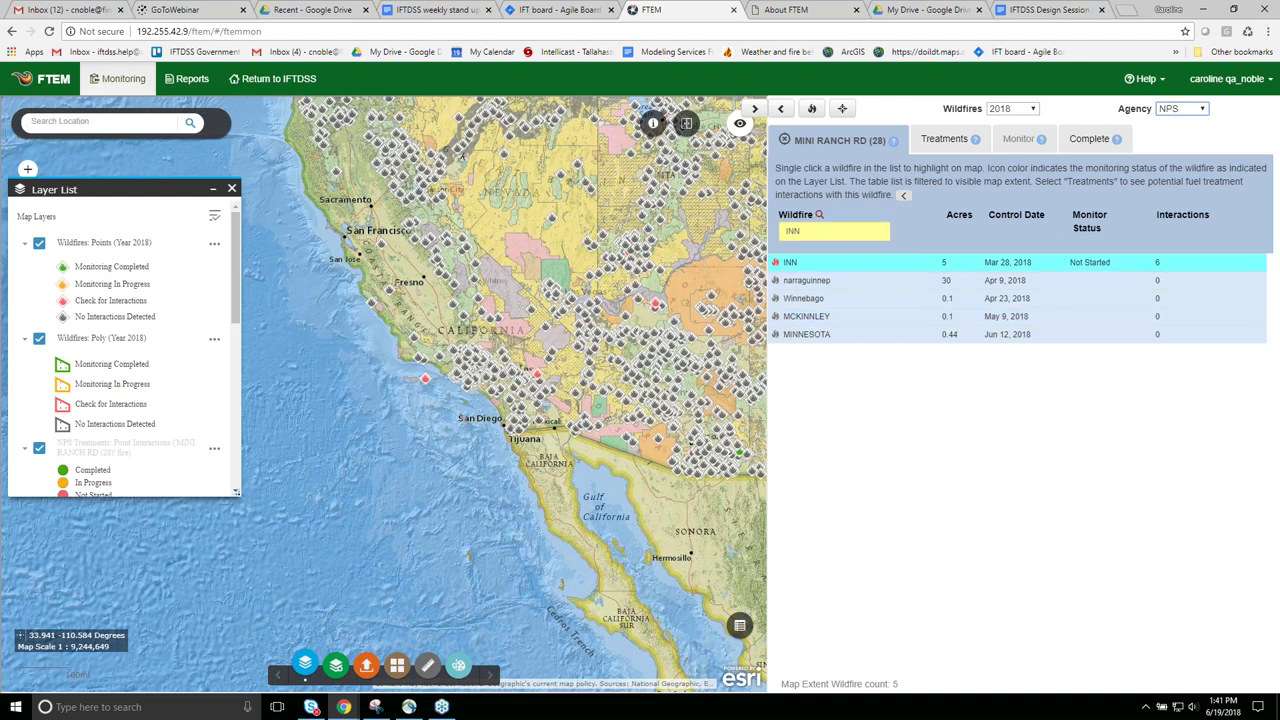
Select and zoom to the INN wildfire, and open its list of treatment interactions.
left_click(815, 265)
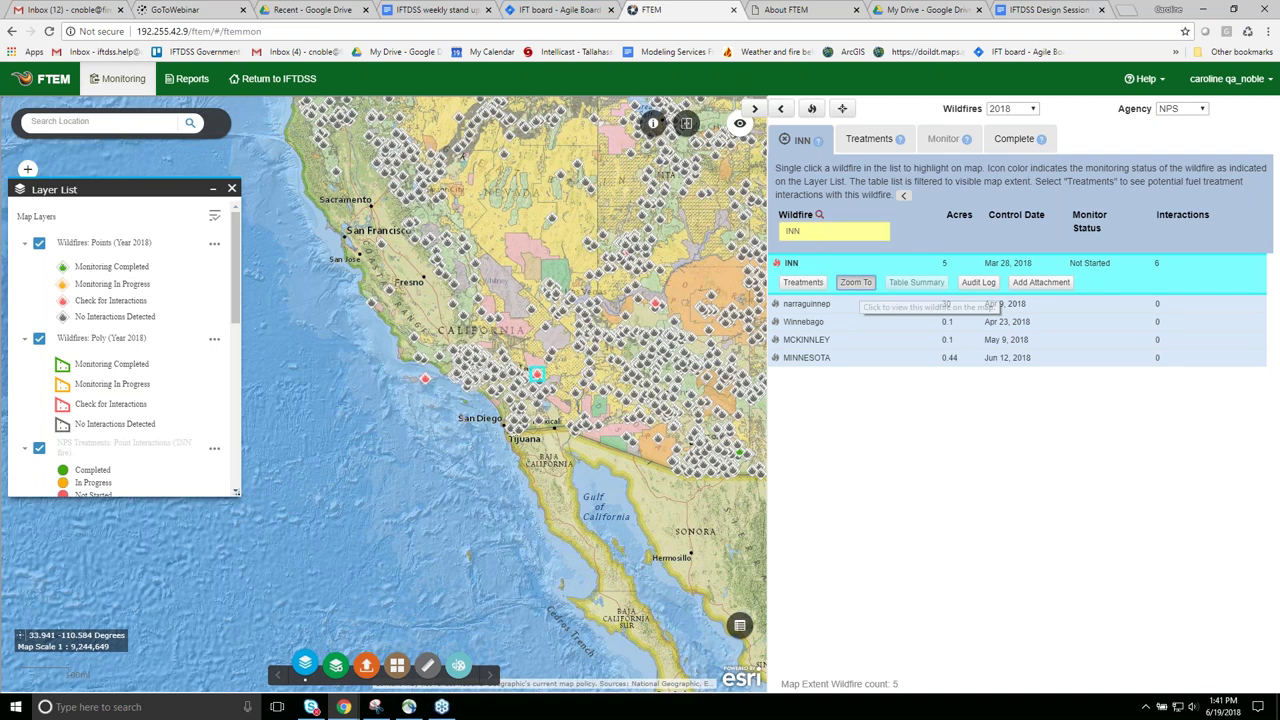
left_click(856, 282)
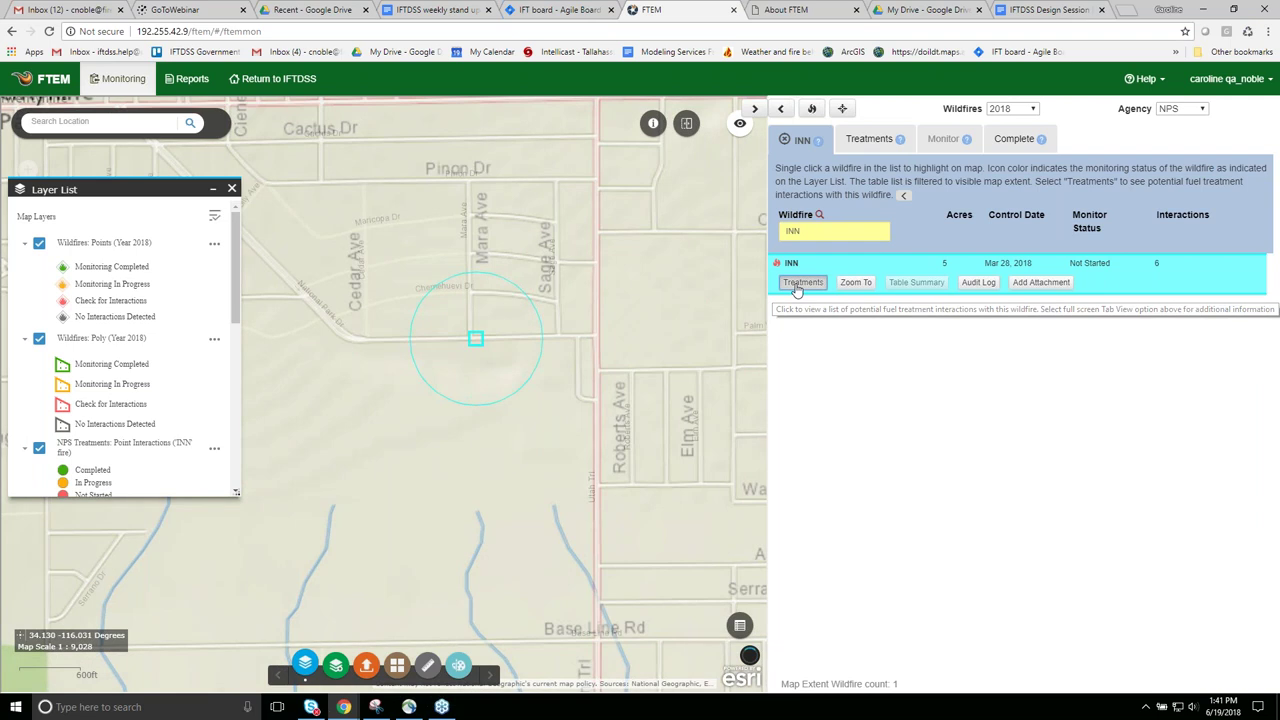
left_click(801, 283)
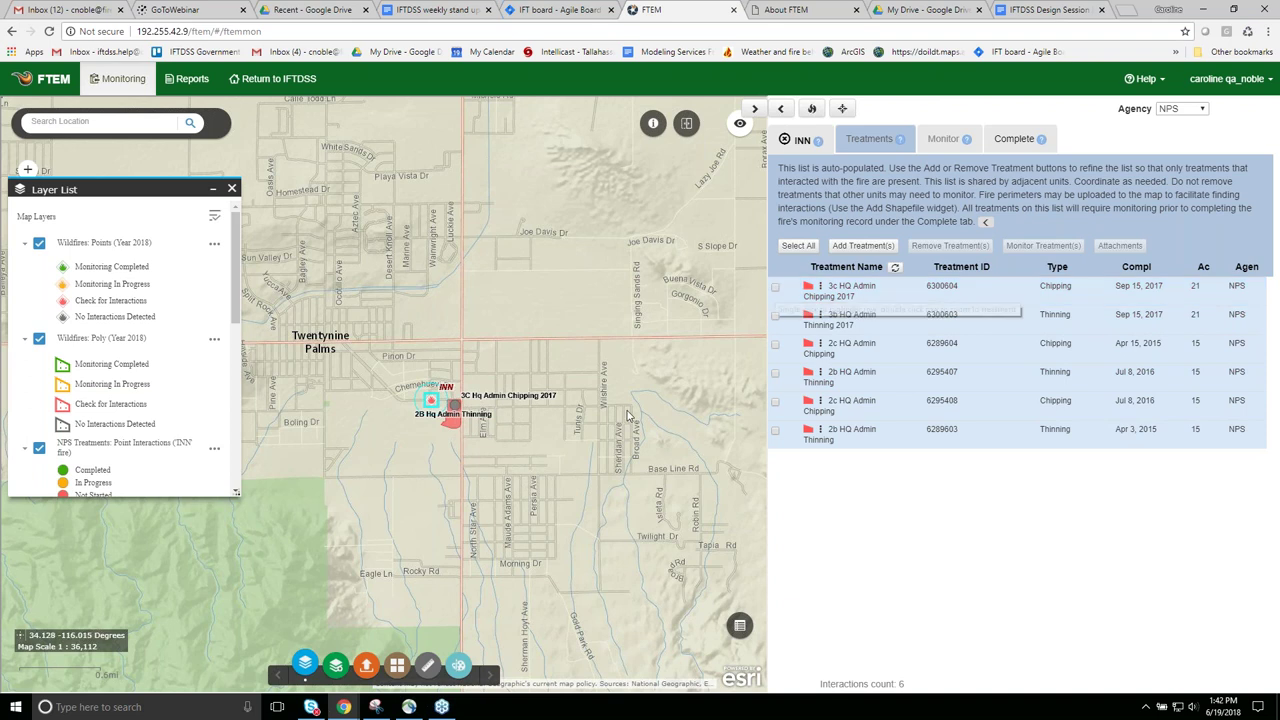
Zoom to the 3c HQ Admin Chipping 2017 treatment and check individual INN treatments to compare their extents on the map.
scroll(628, 415, "up", 1)
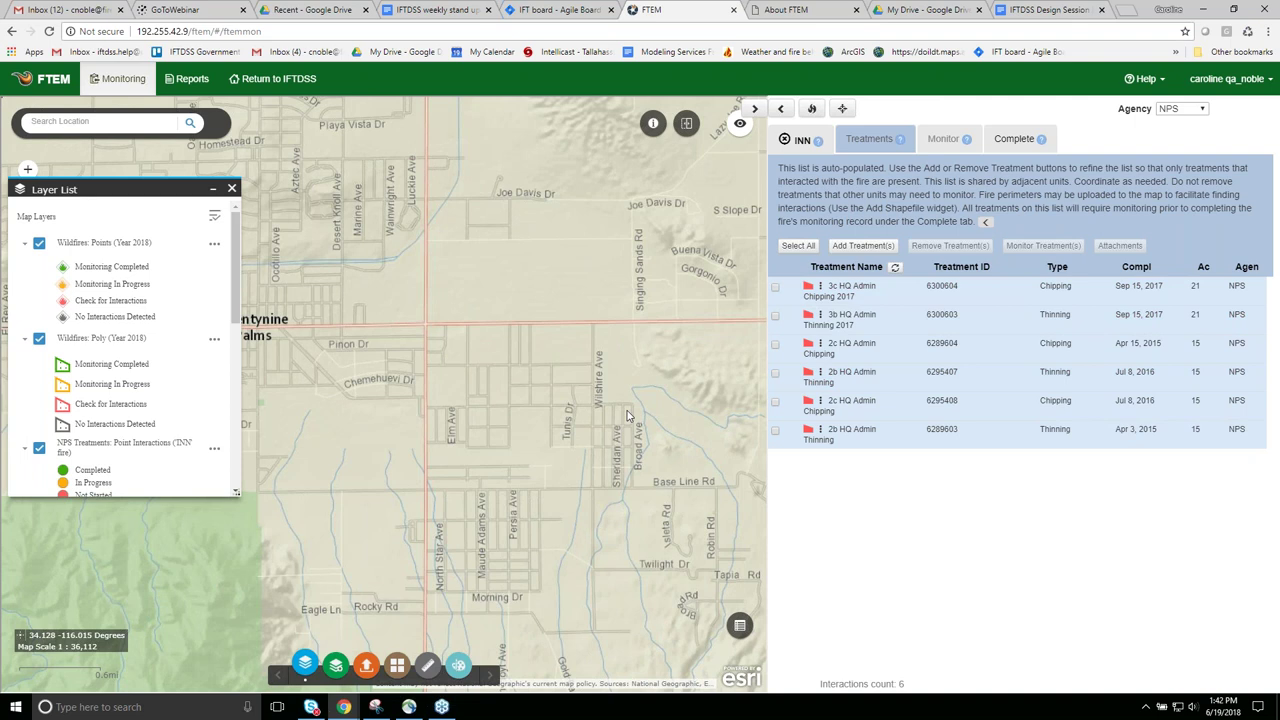
scroll(341, 433, "up", 1)
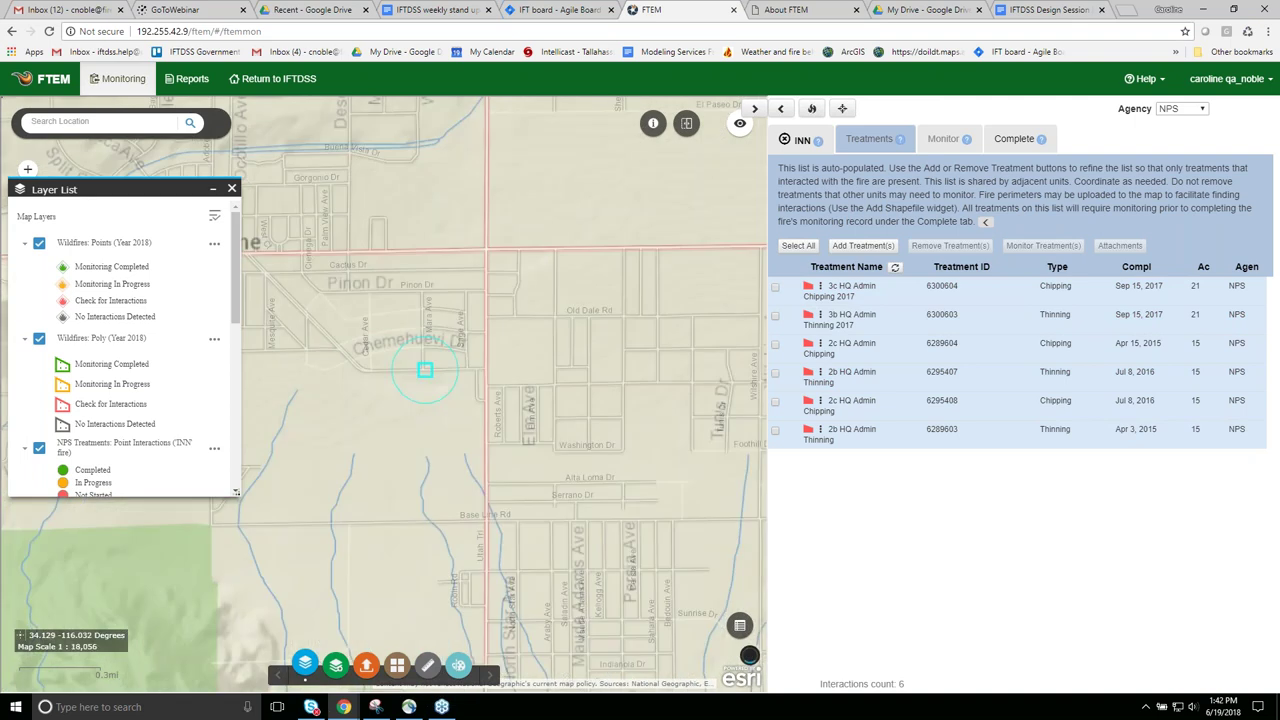
double_click(775, 290)
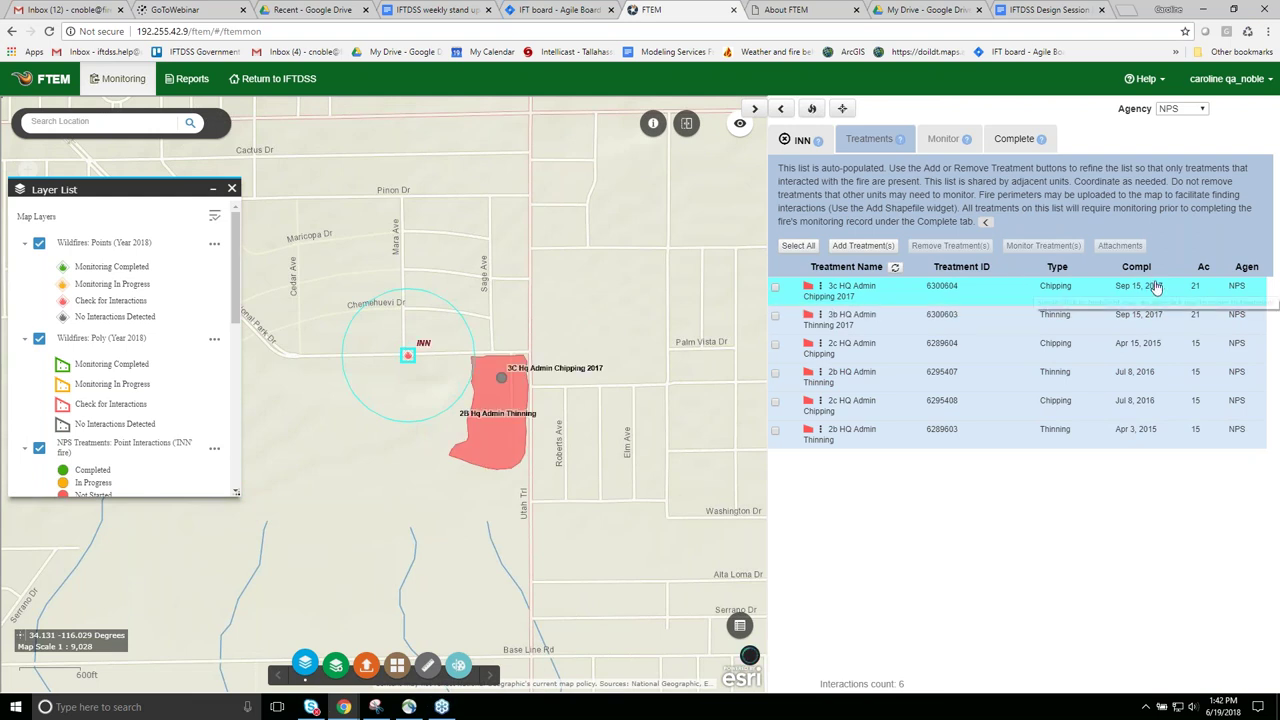
left_click(926, 314)
left_click(776, 291)
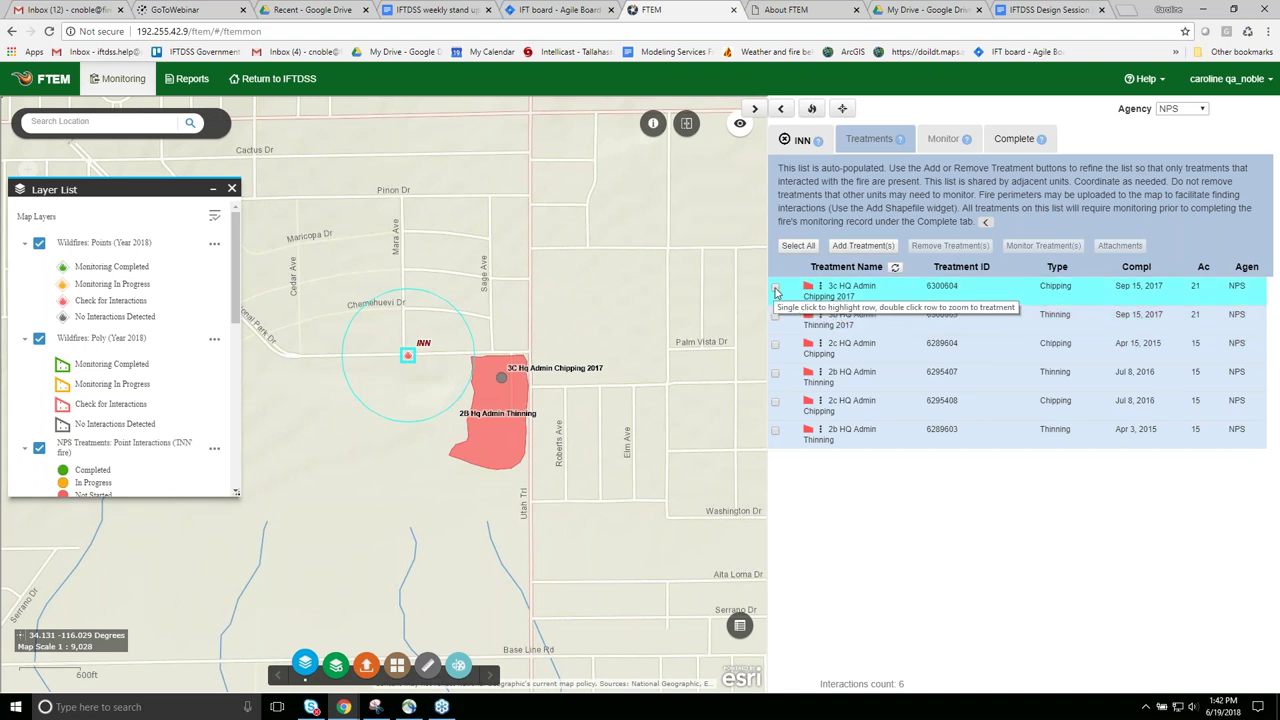
left_click(776, 290)
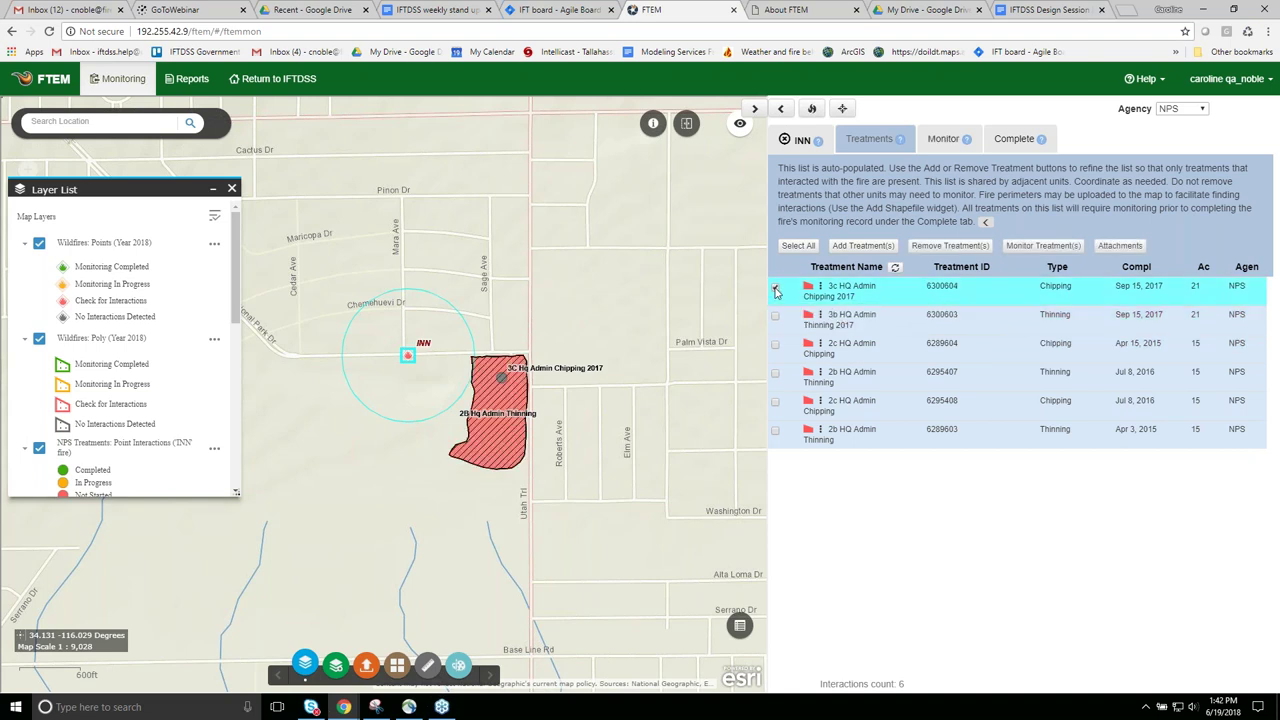
left_click(776, 290)
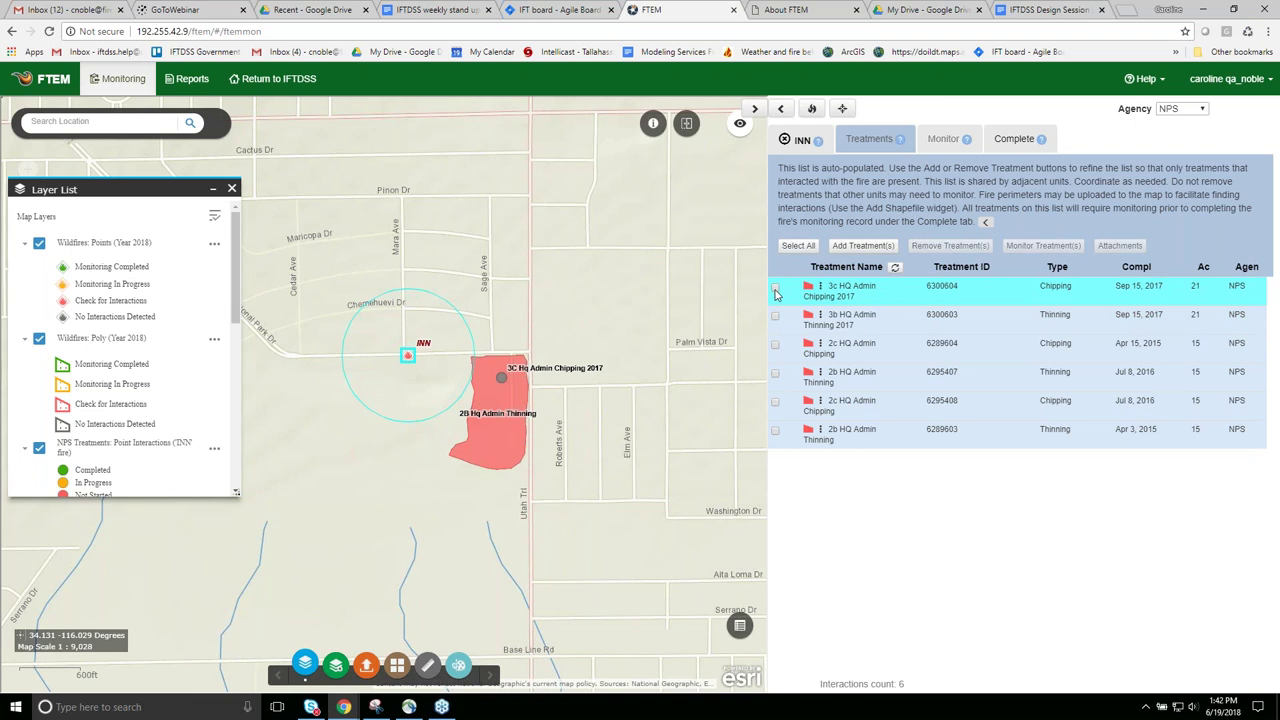
left_click(776, 319)
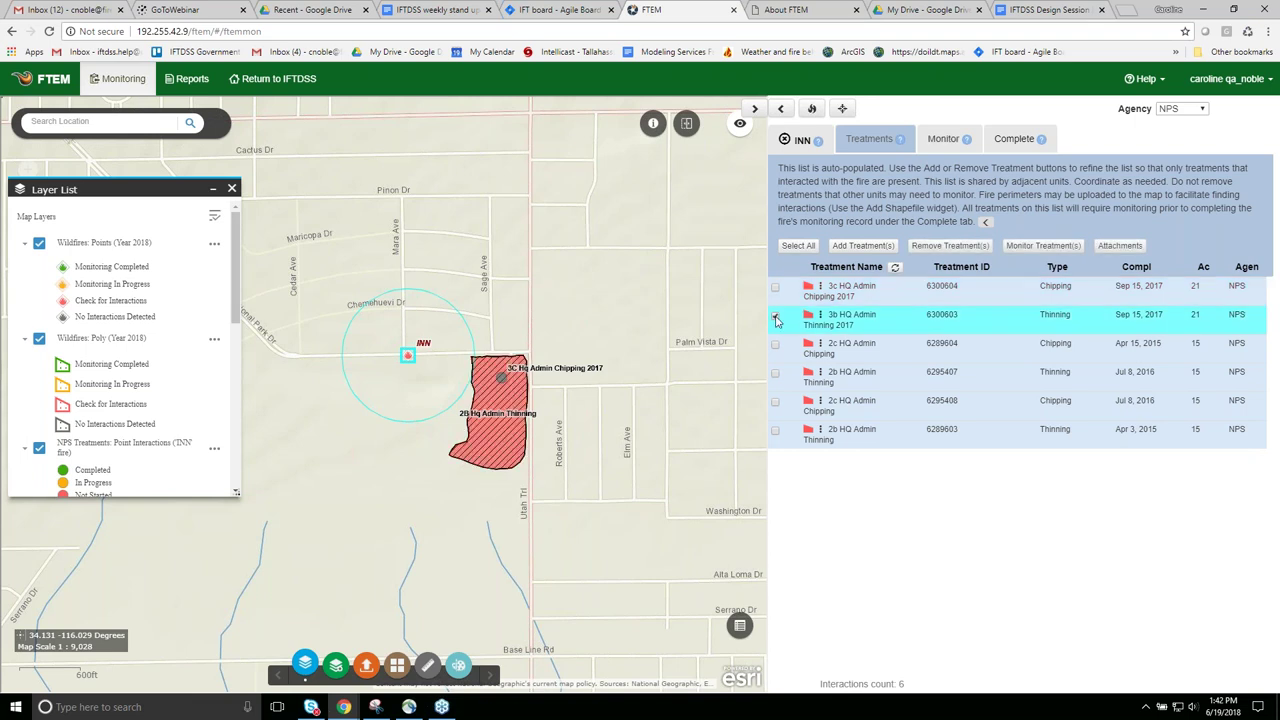
left_click(776, 319)
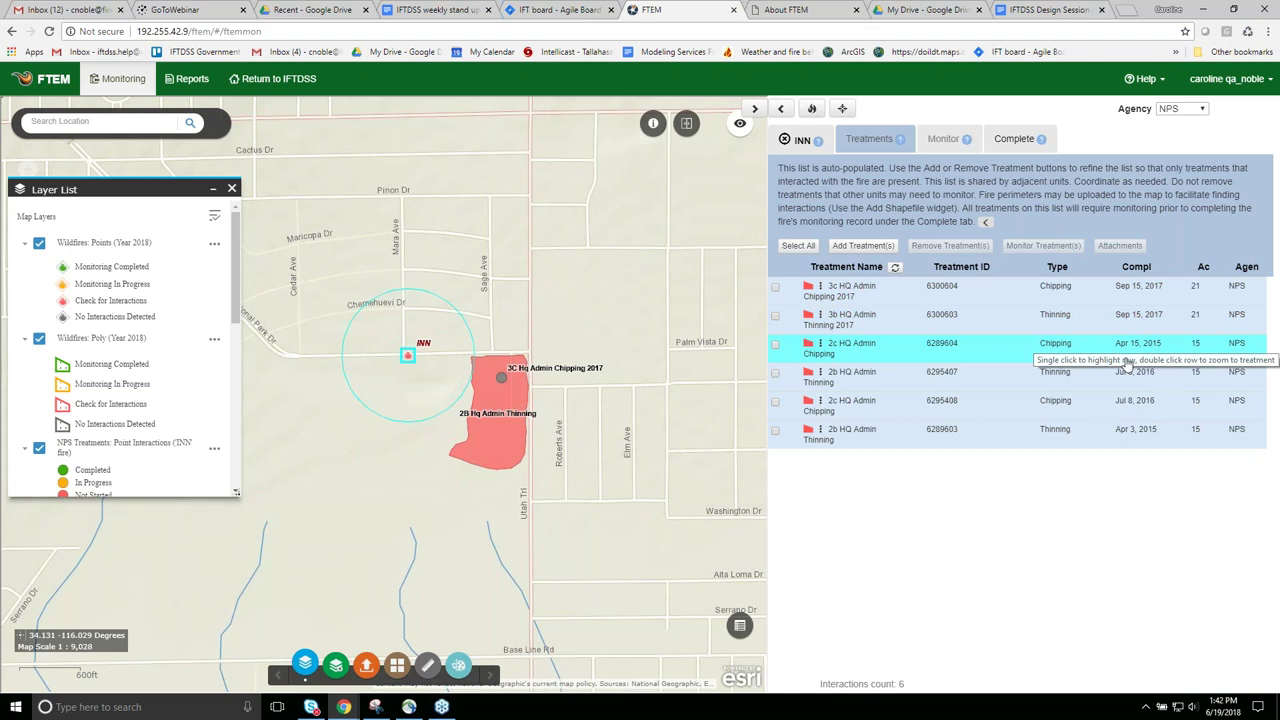
left_click(775, 376)
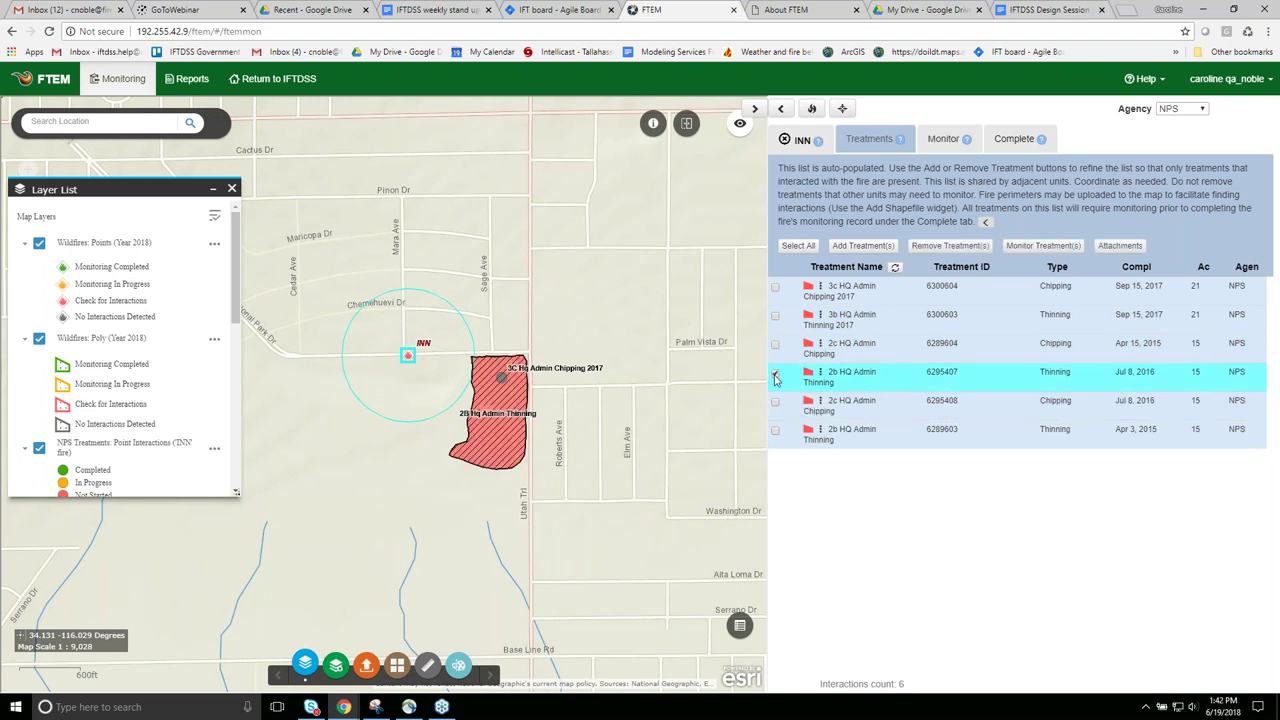
left_click(775, 377)
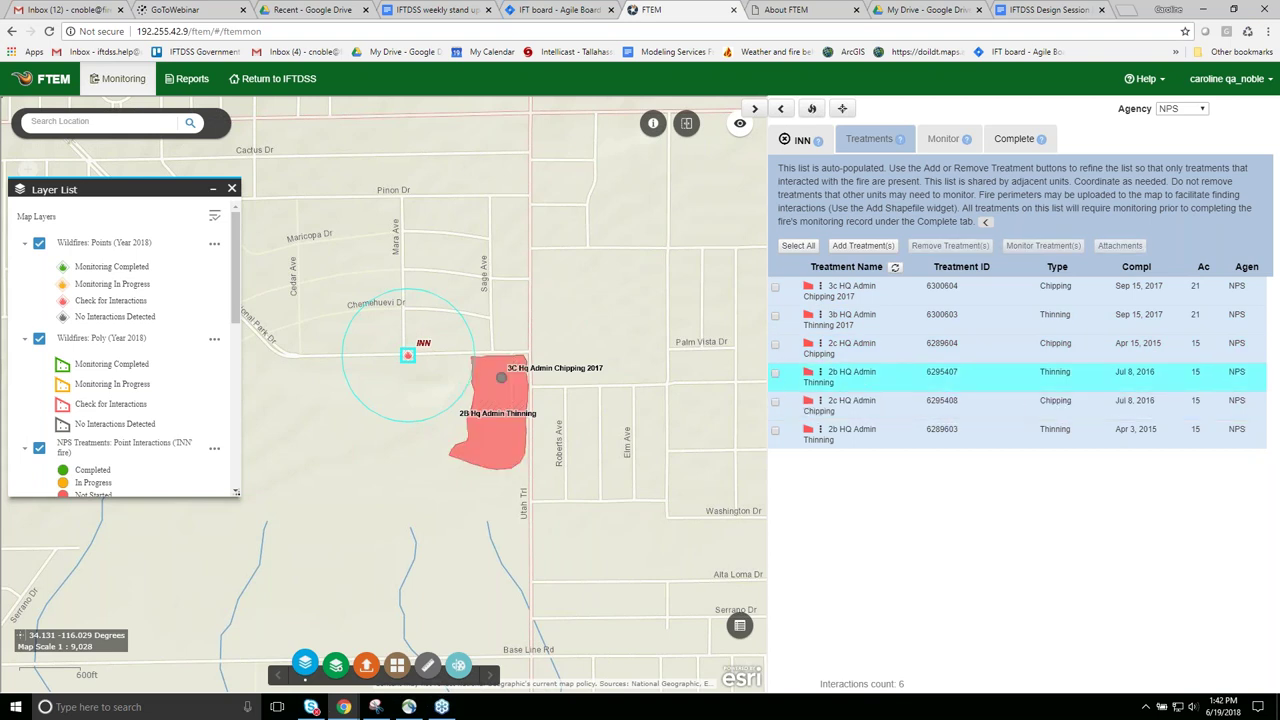
left_click(776, 346)
left_click(776, 346)
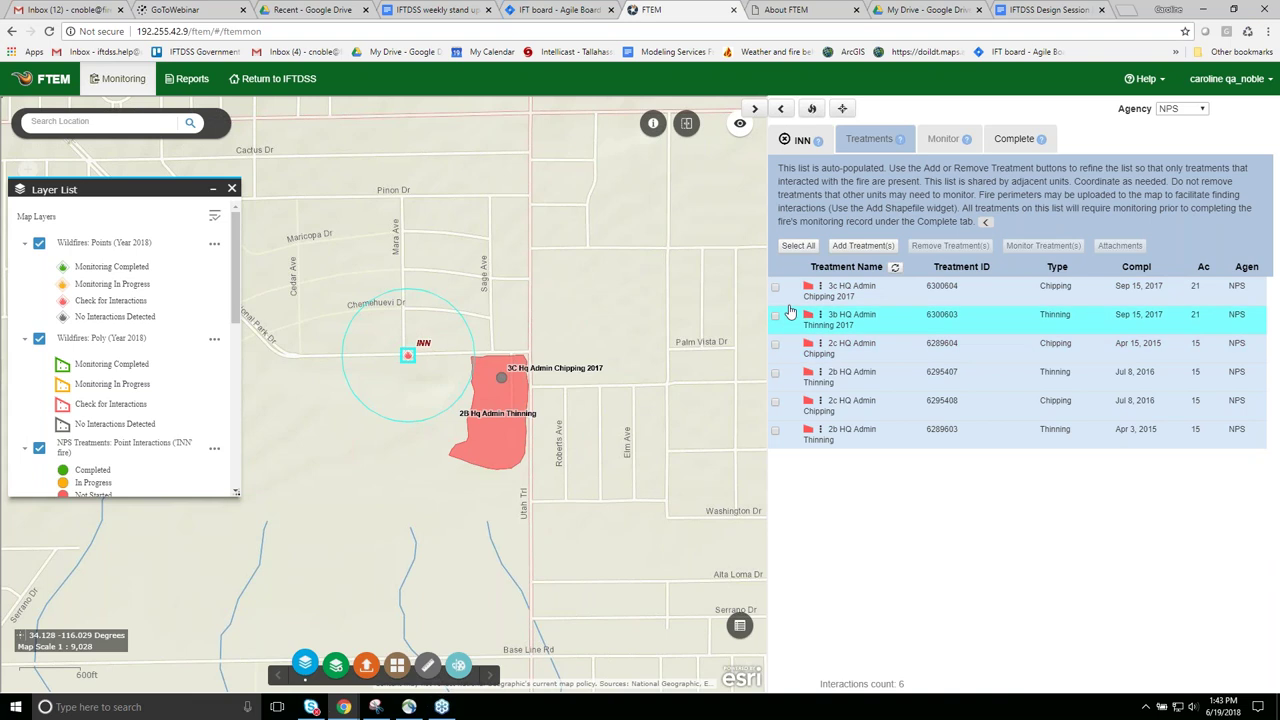
Remove all treatments except 3c HQ Admin Chipping 2017 from the INN wildfire's interaction list.
left_click(797, 246)
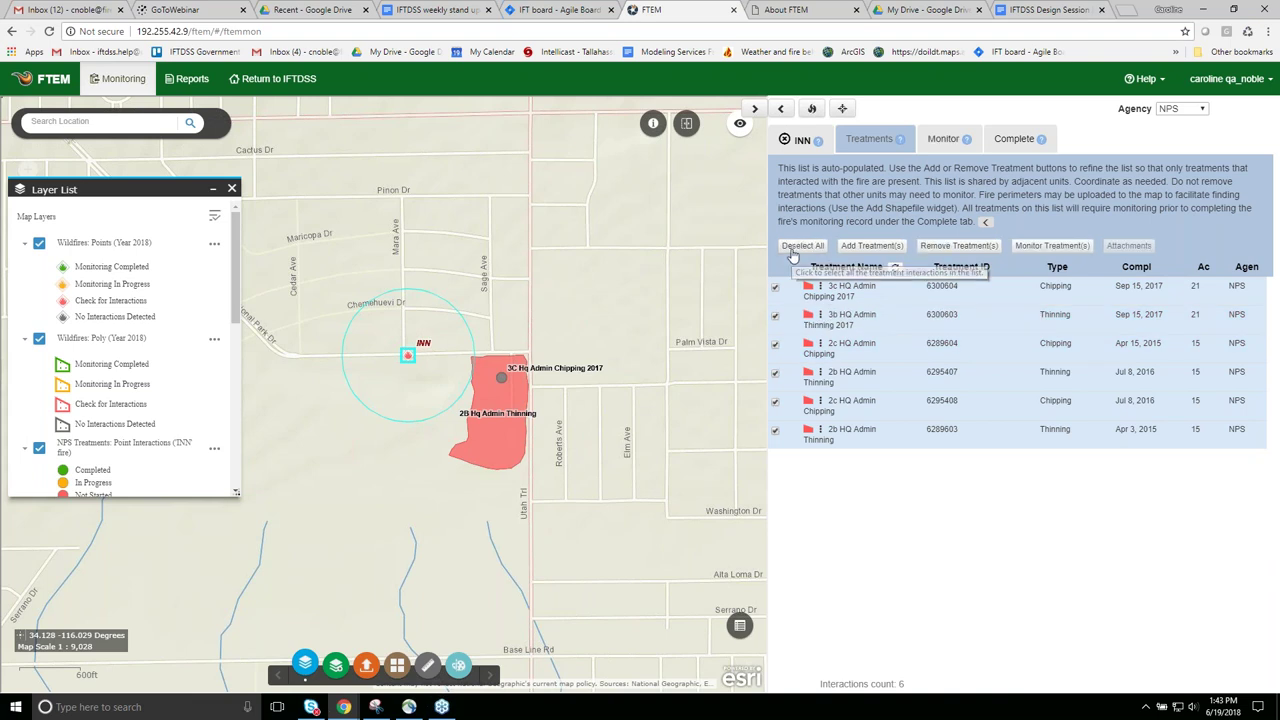
left_click(775, 287)
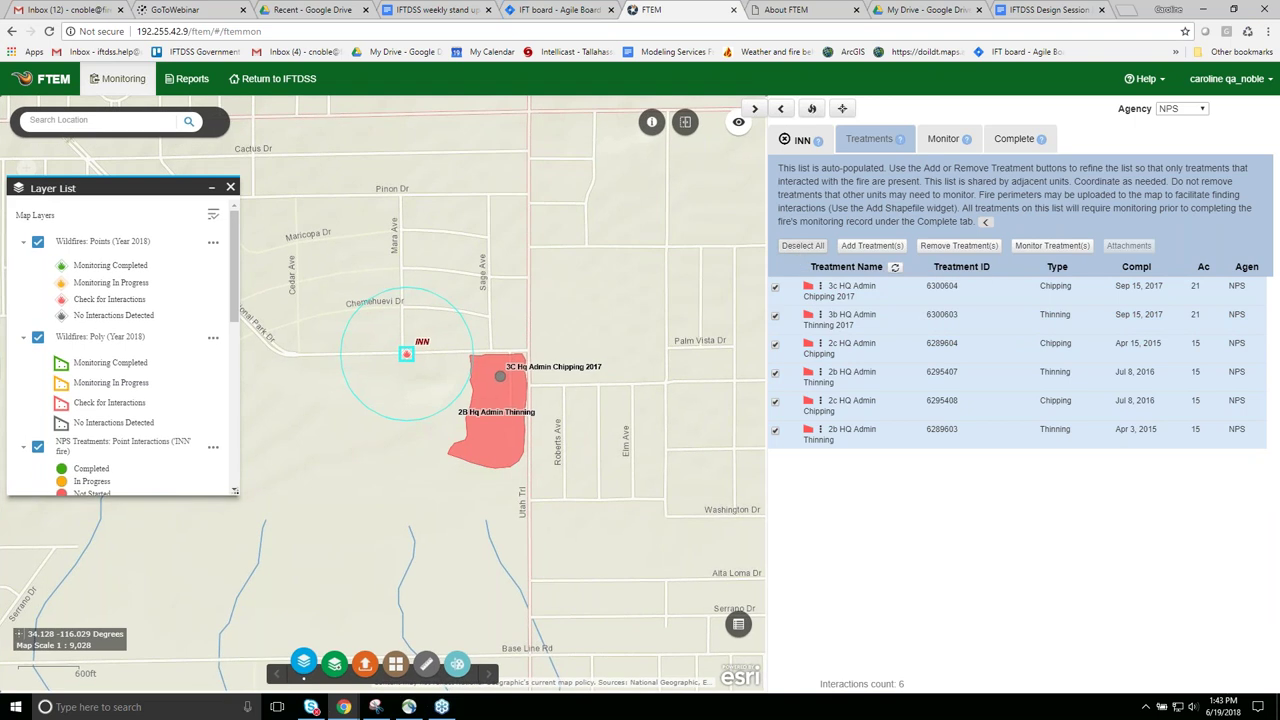
left_click(937, 250)
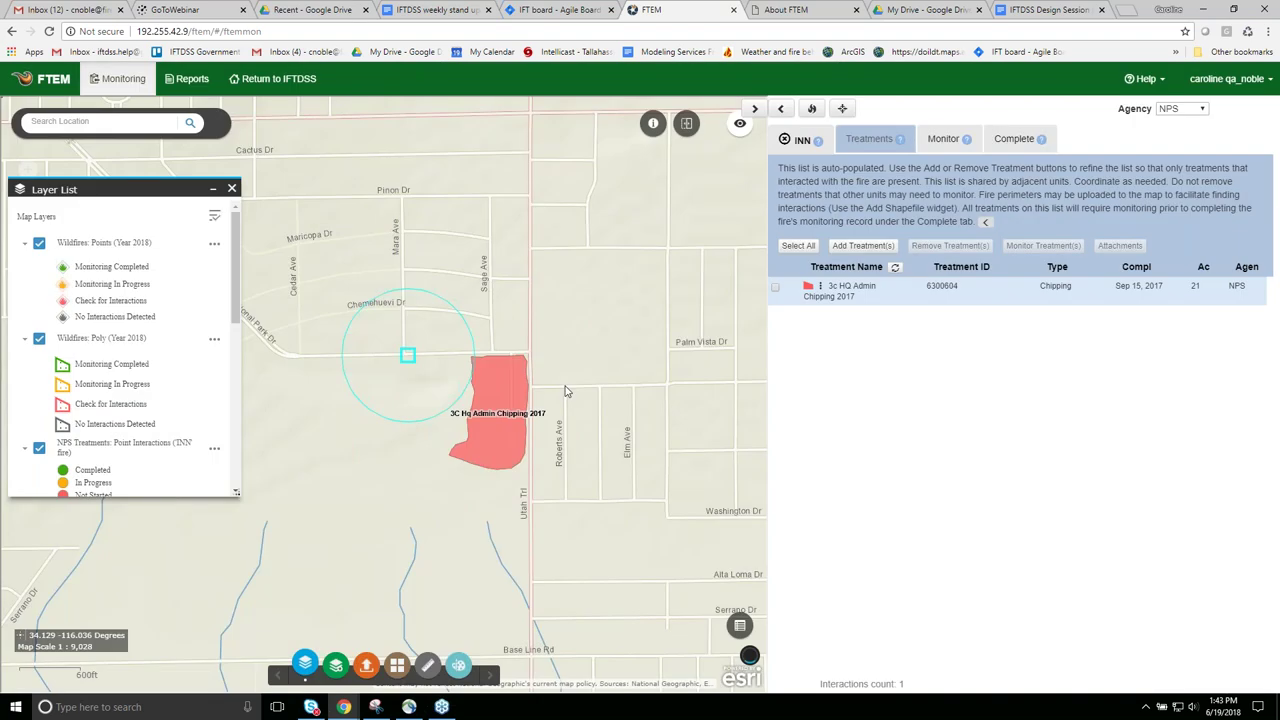
Add the 3b HQ Admin Thinning 2017 point treatment from the map as an interaction of the INN wildfire.
left_click_drag(565, 390, 615, 358)
left_click(551, 346)
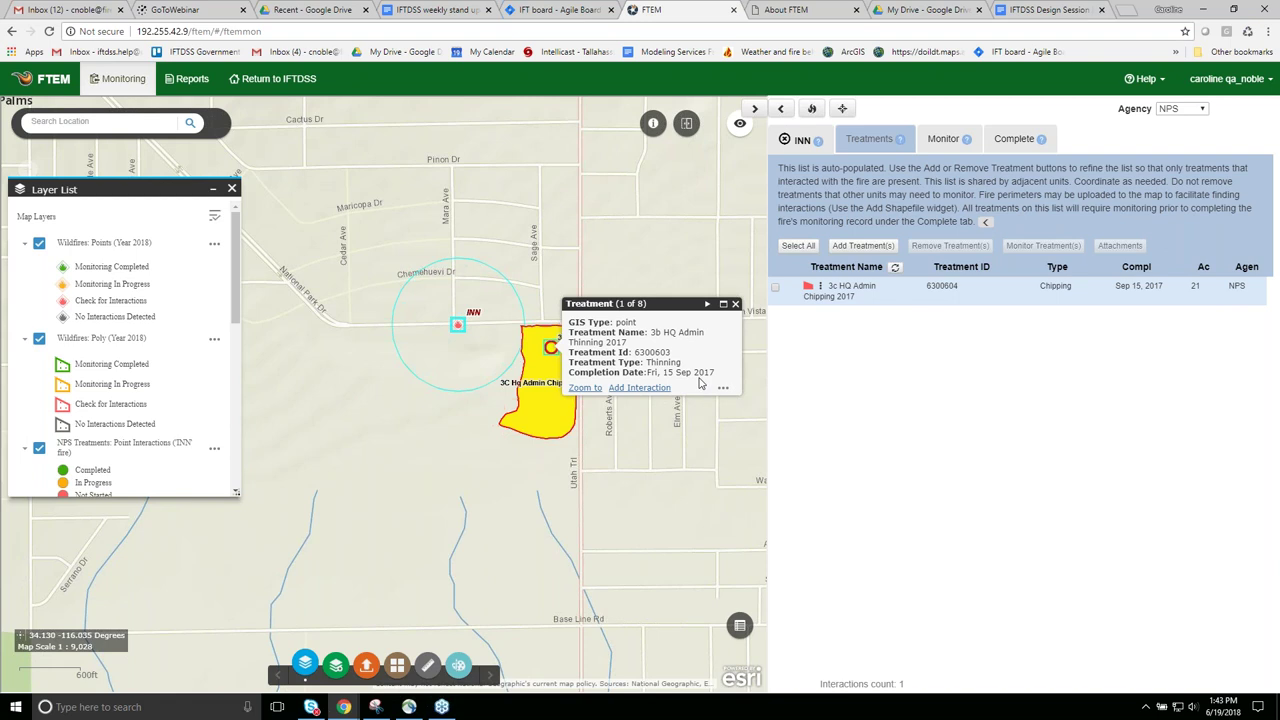
left_click(640, 388)
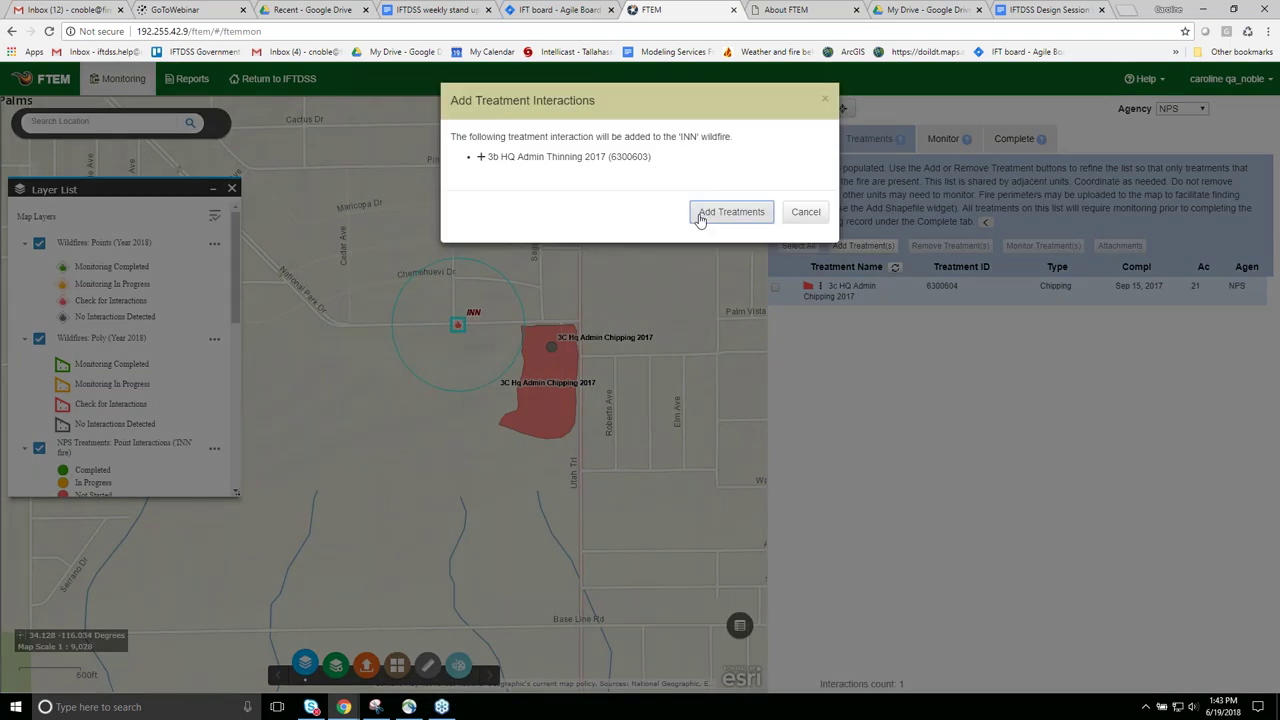
left_click(700, 219)
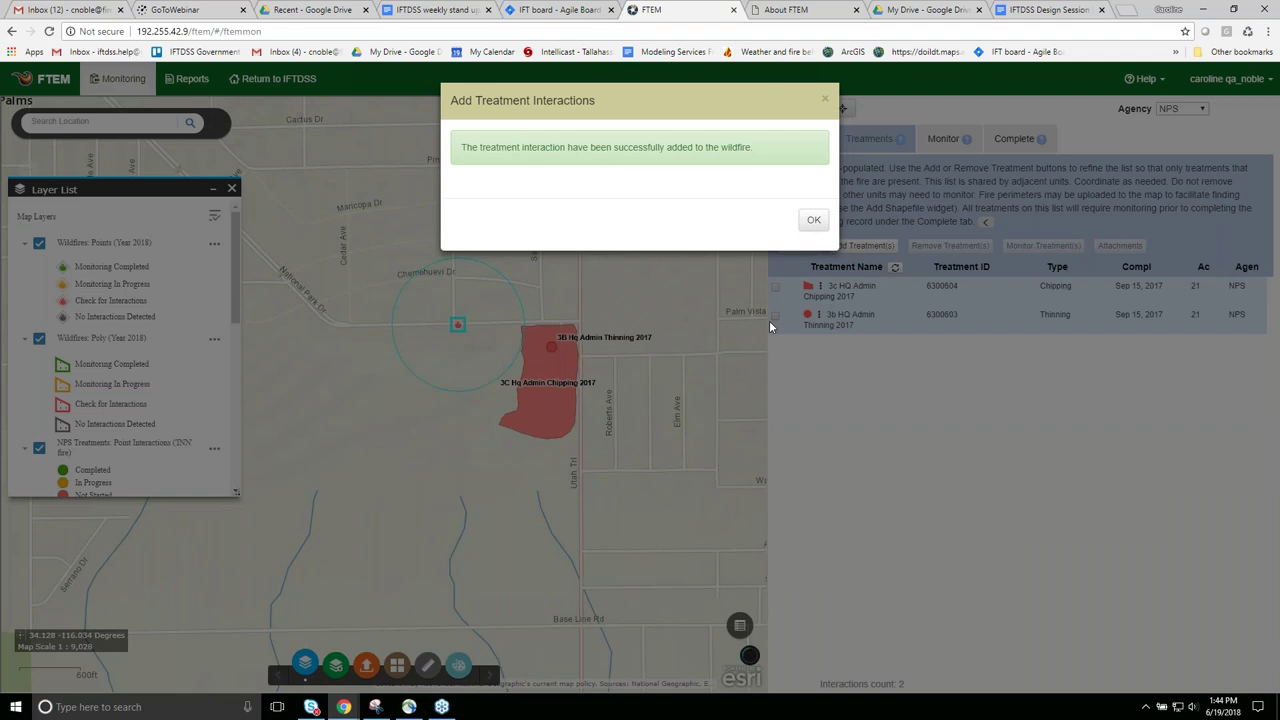
left_click(813, 219)
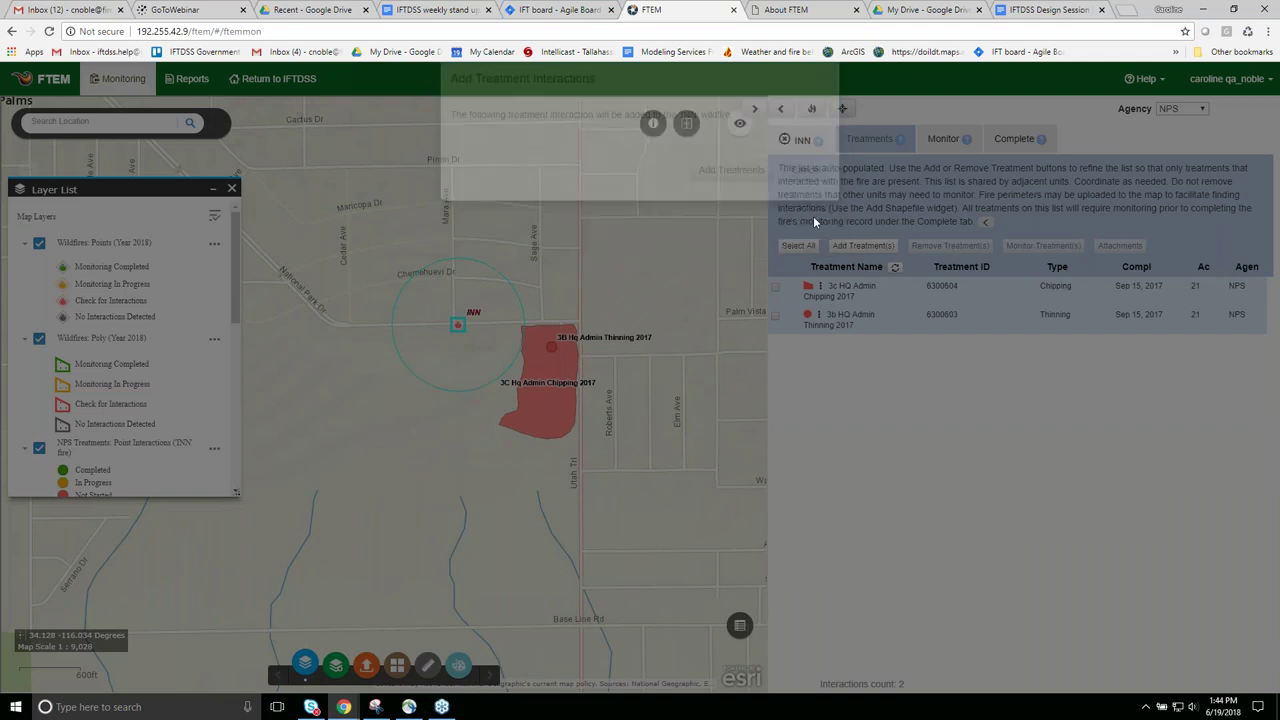
Open batch monitoring data entry for 3b HQ Admin Thinning 2017 and 3c HQ Admin Chipping 2017, and review the required interaction fields.
left_click(775, 287)
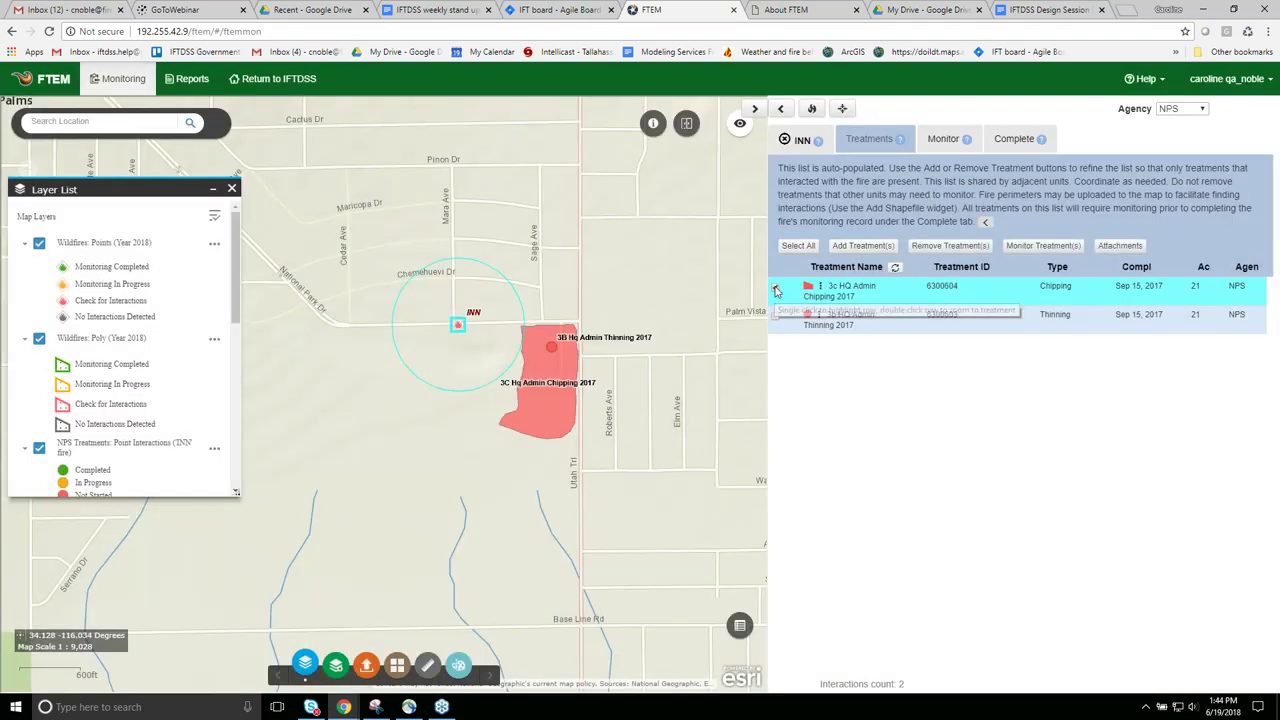
left_click(776, 317)
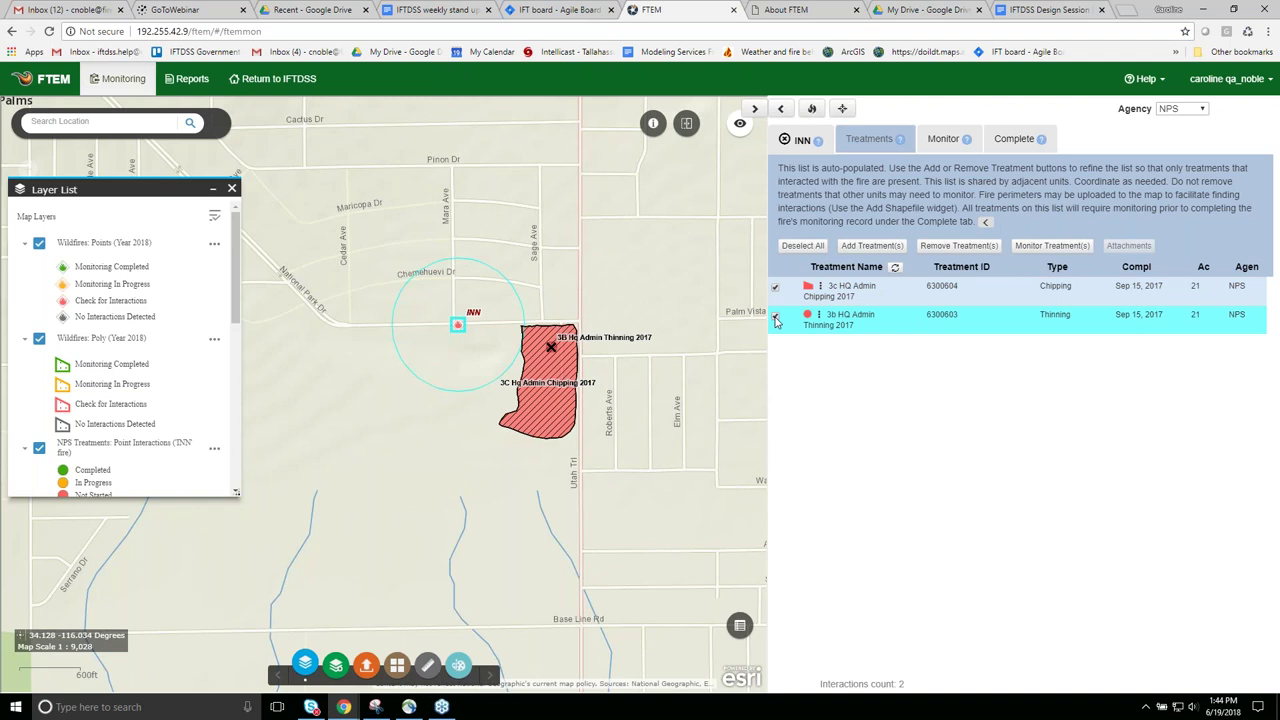
left_click(945, 140)
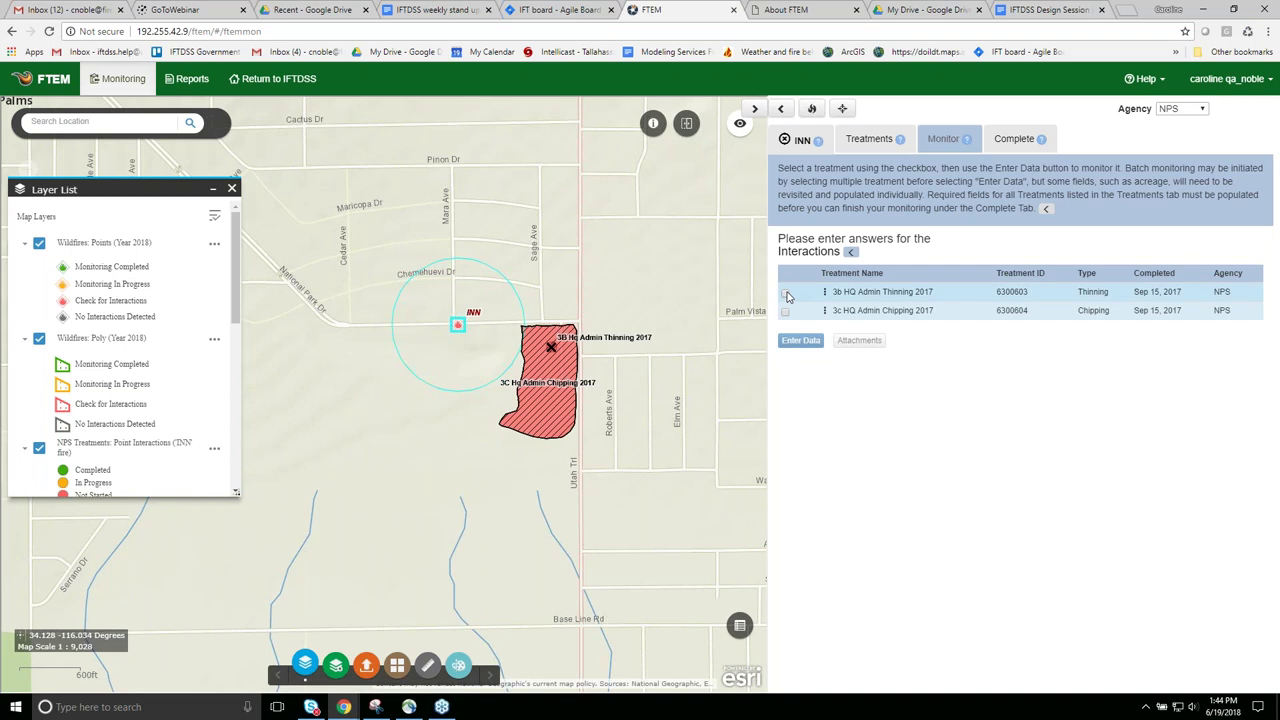
left_click(785, 293)
left_click(785, 311)
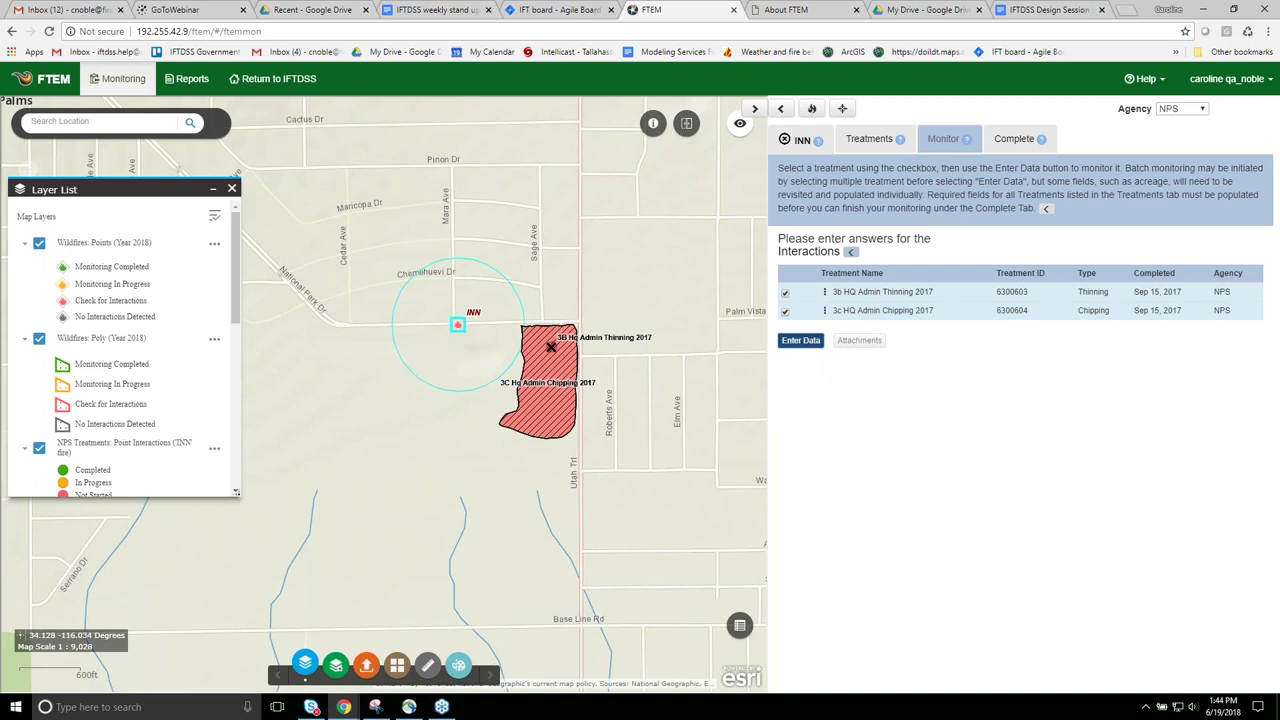
left_click(800, 340)
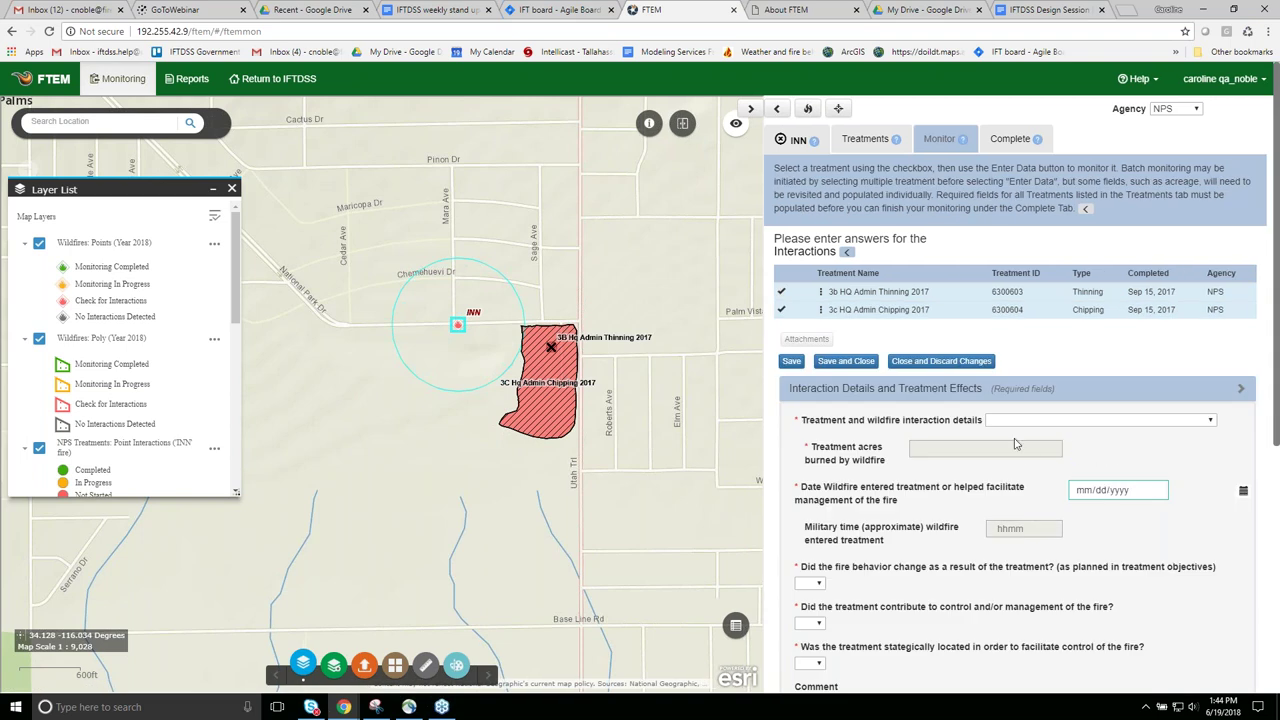
mouse_move(1035, 531)
scroll(1024, 438, "down", 1)
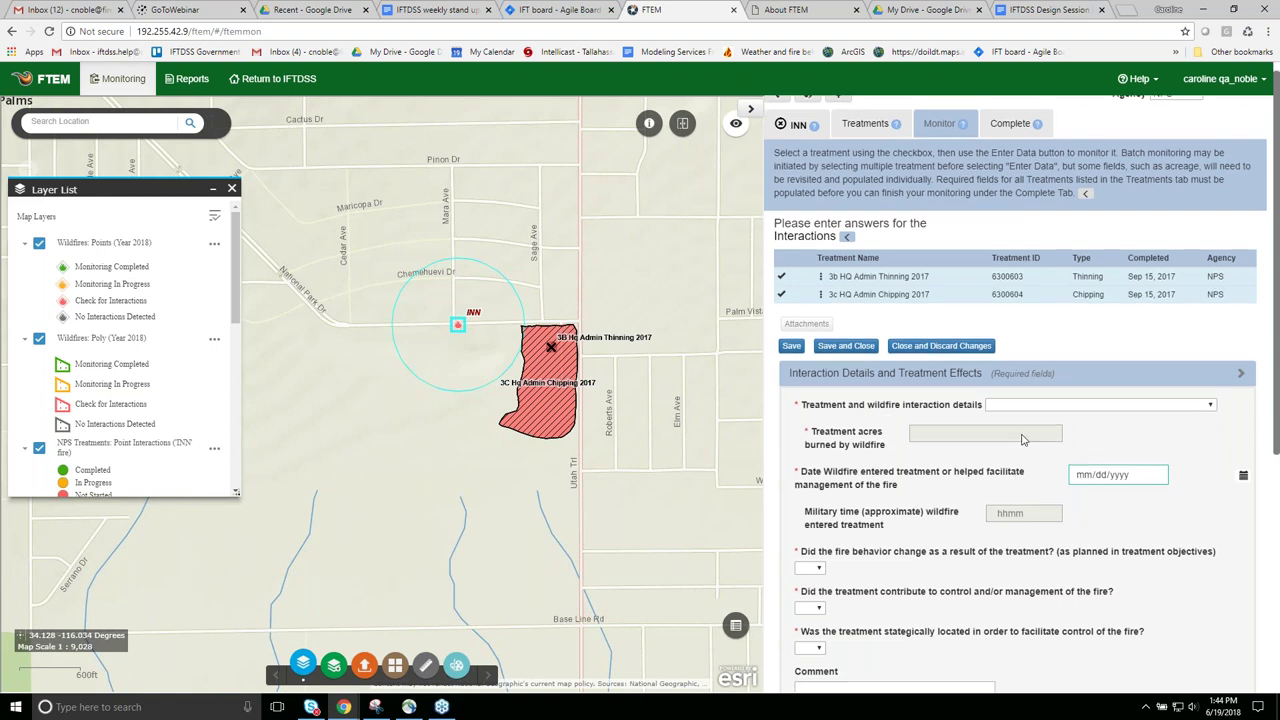
scroll(1023, 438, "down", 1)
scroll(1024, 438, "down", 1)
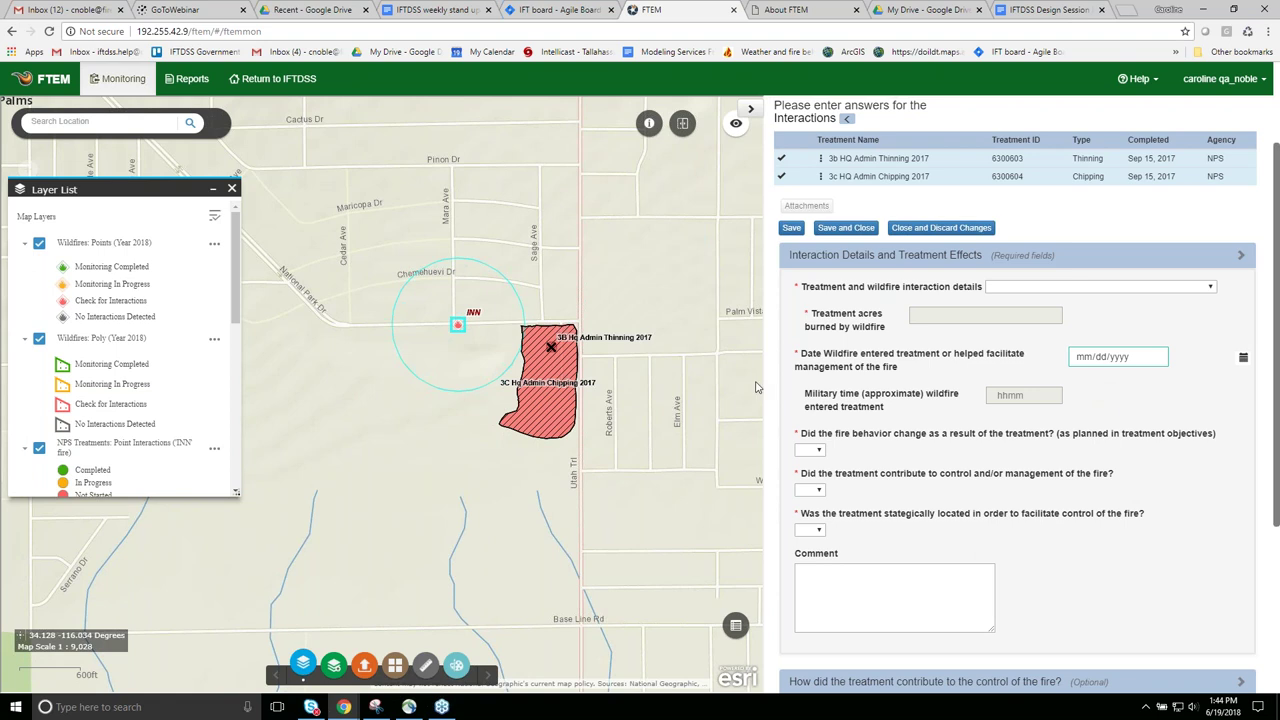
Expand the INN wildfire's treatment list to full screen, inspect the details of both listed treatments, and restore the map view.
scroll(775, 331, "up", 2)
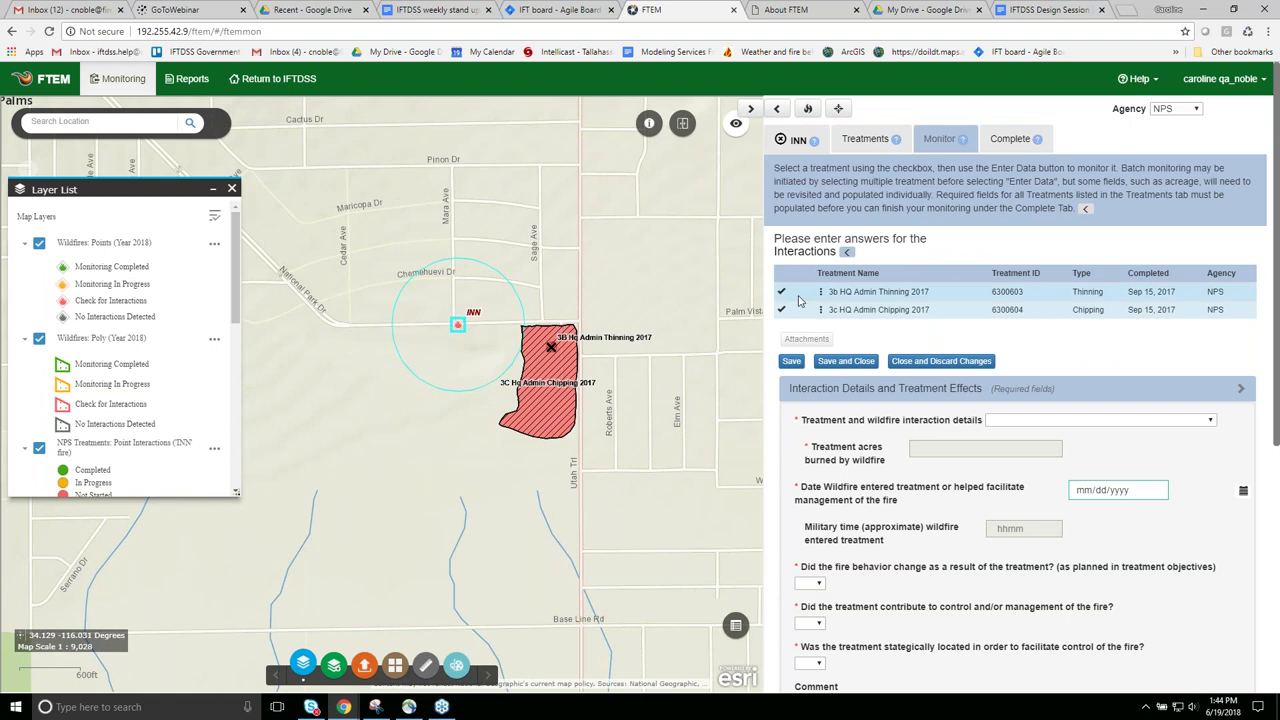
left_click(863, 142)
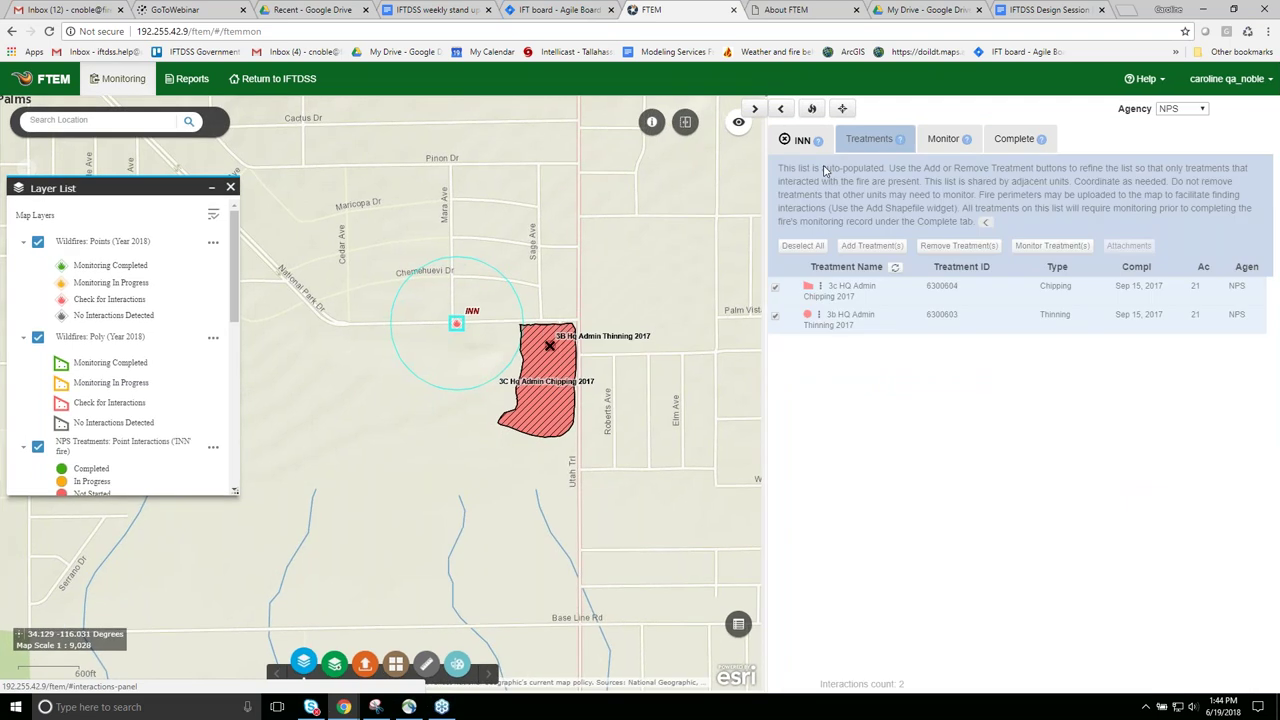
left_click(781, 109)
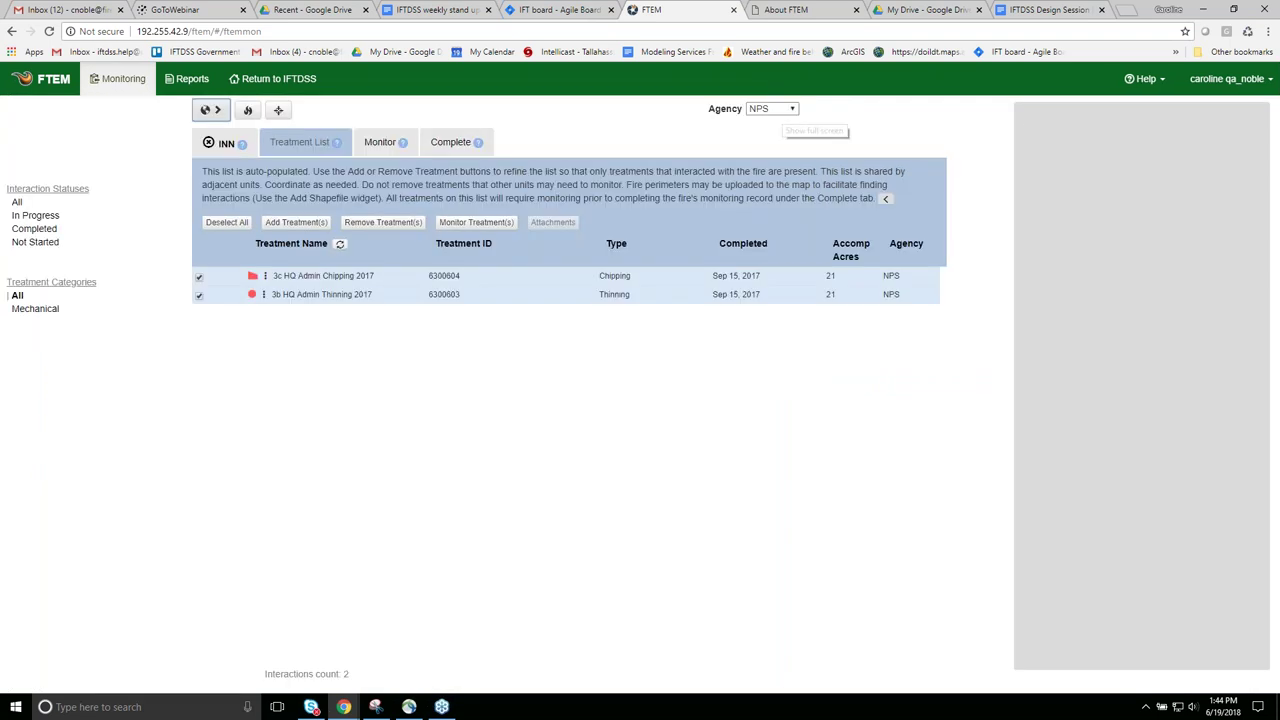
left_click(424, 278)
left_click(421, 295)
left_click(425, 280)
left_click(422, 295)
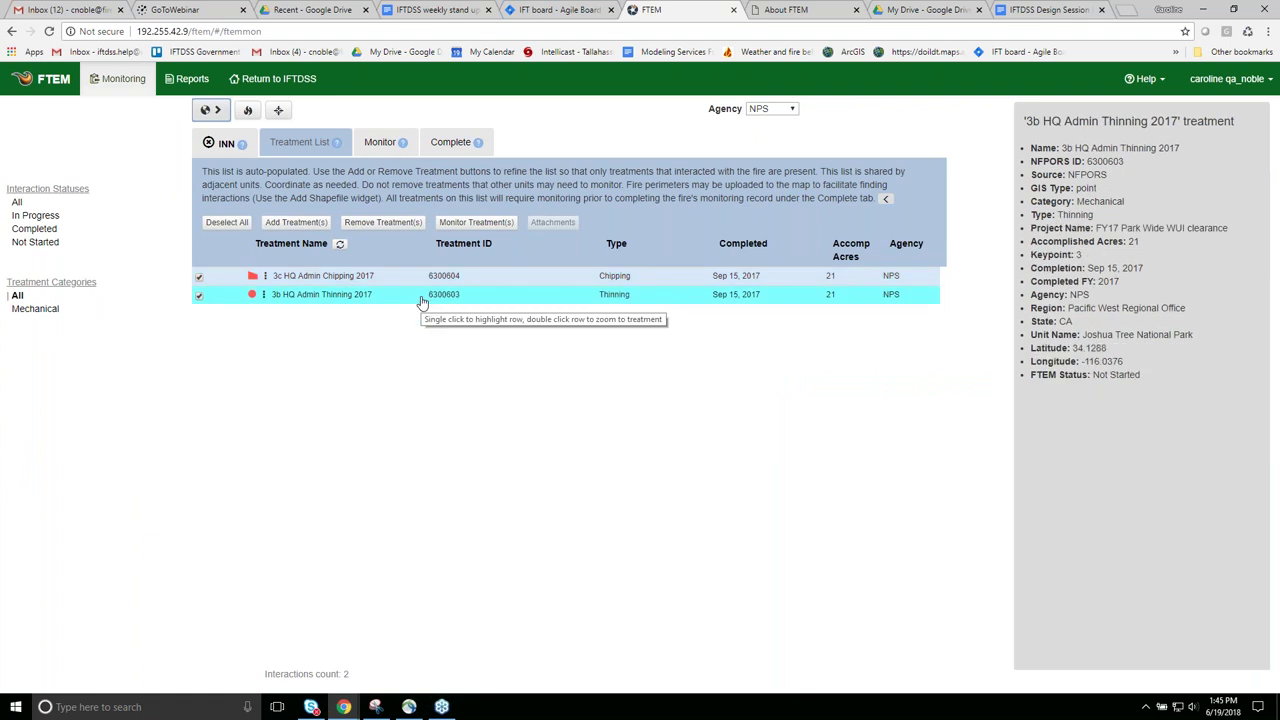
left_click(422, 300)
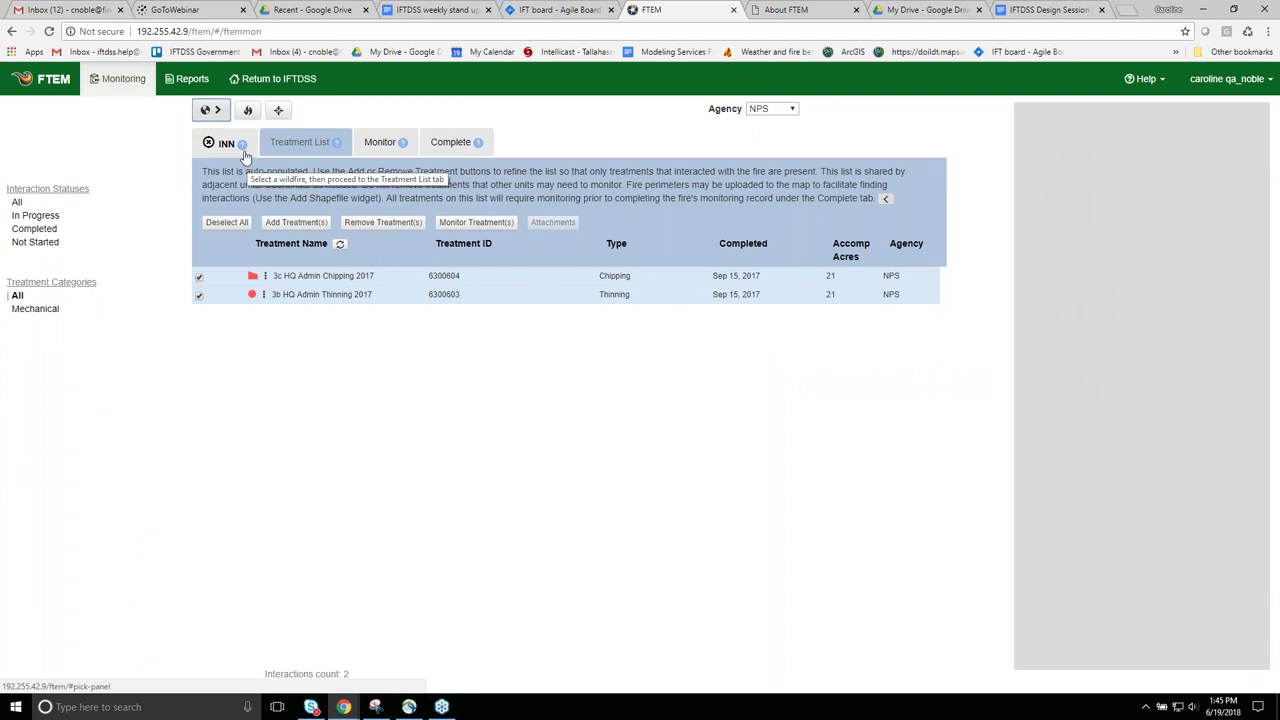
left_click(210, 110)
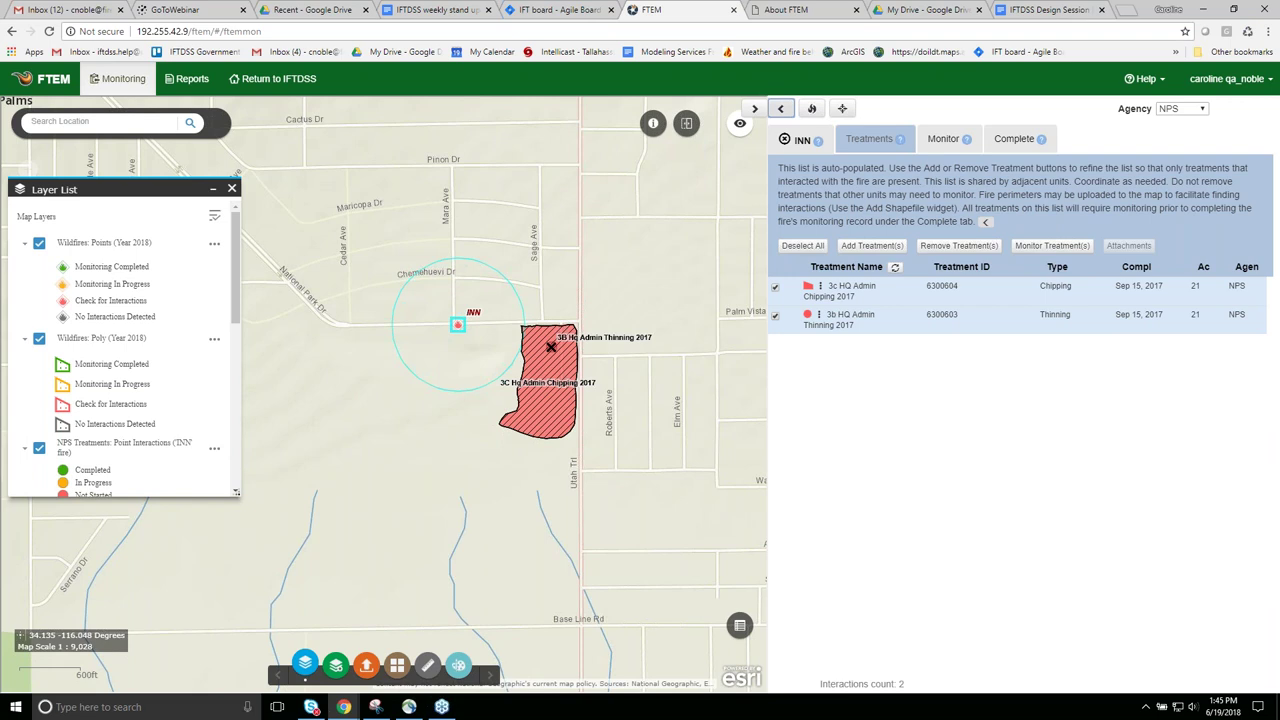
Search for potential treatment interactions within a 1500 m buffer of the INN wildfire and leave without adding any.
left_click(857, 248)
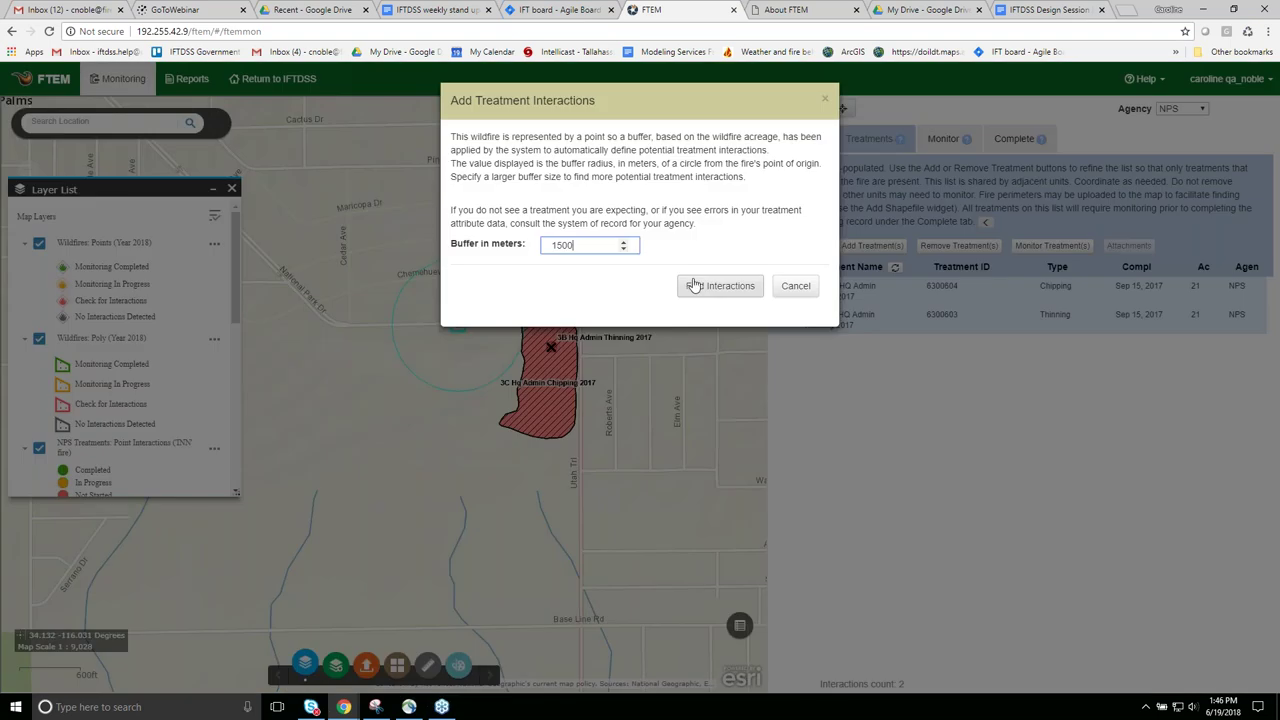
left_click(692, 287)
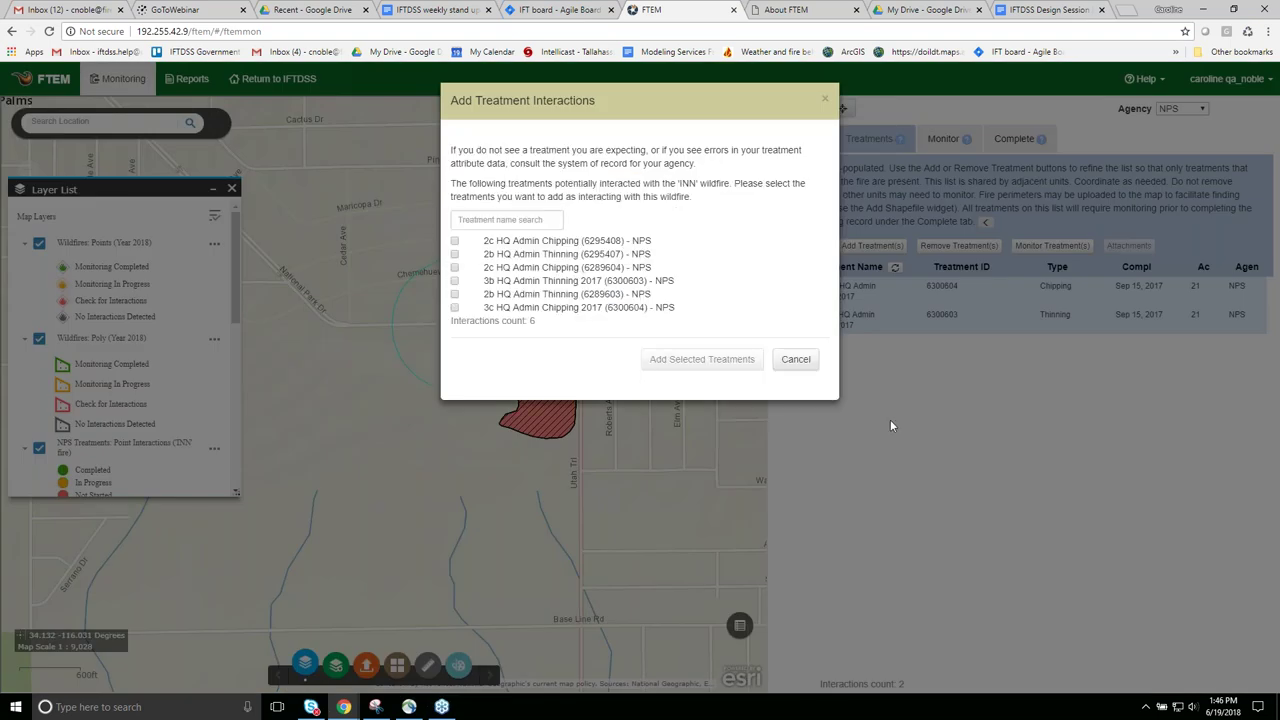
left_click(804, 370)
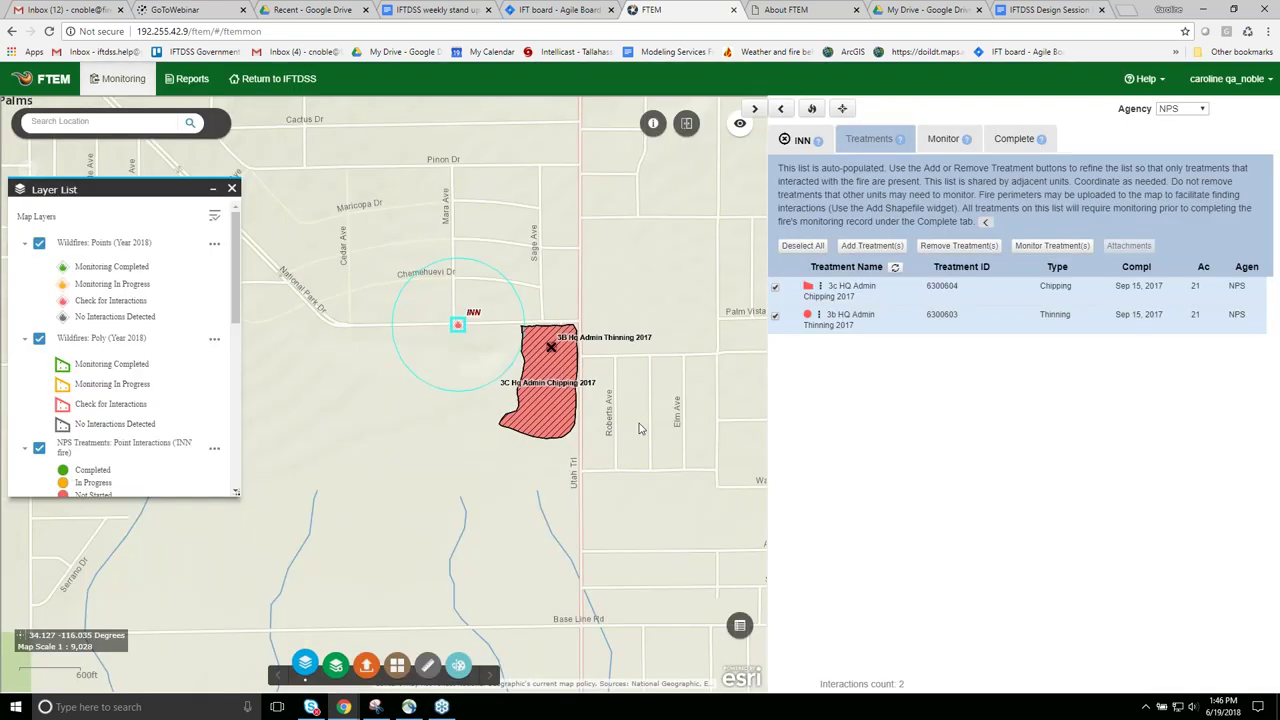
scroll(640, 428, "down", 1)
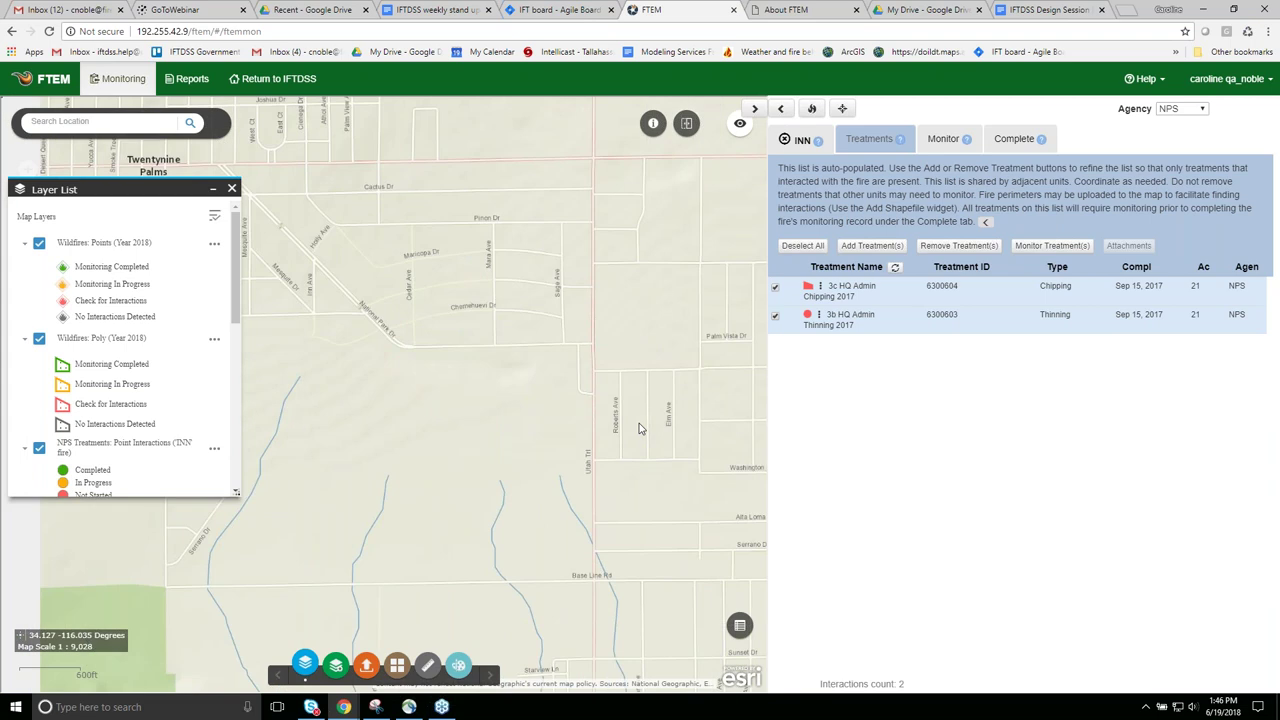
scroll(640, 428, "down", 1)
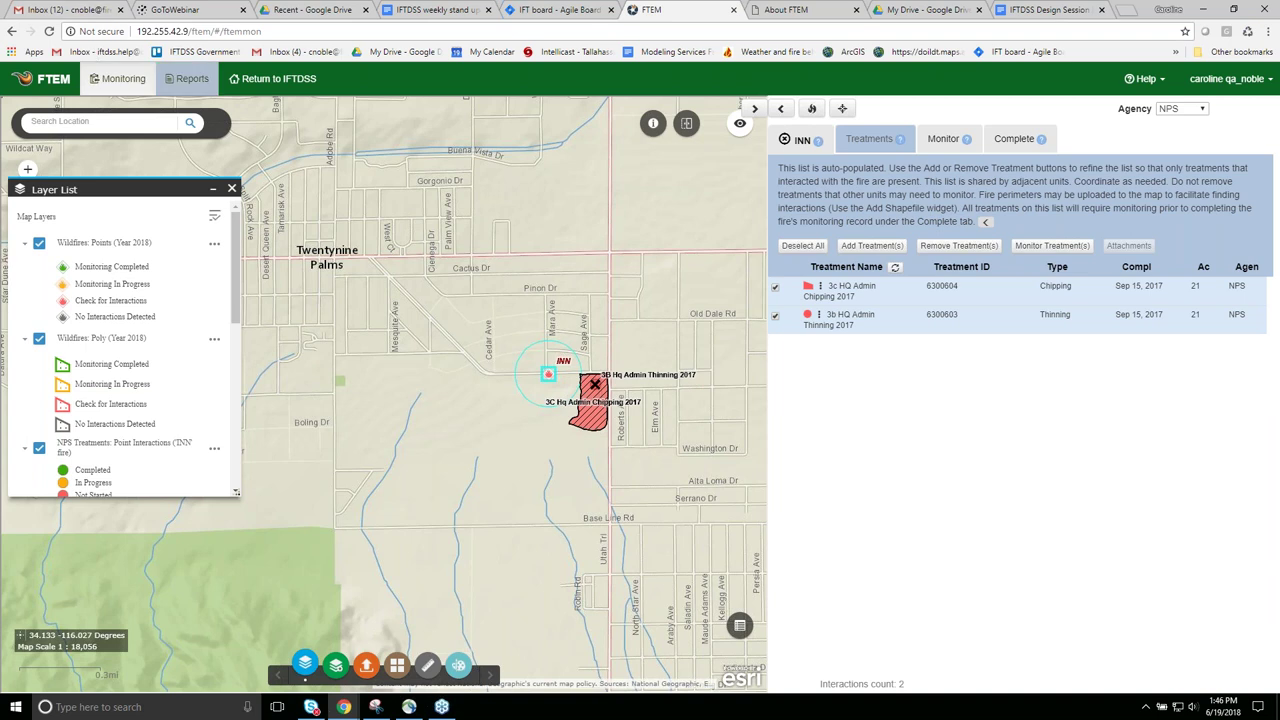
Set up an FTEM Wildfire Report for agency NPS and wildfire start year 2018, and build its wildfire list.
left_click(182, 84)
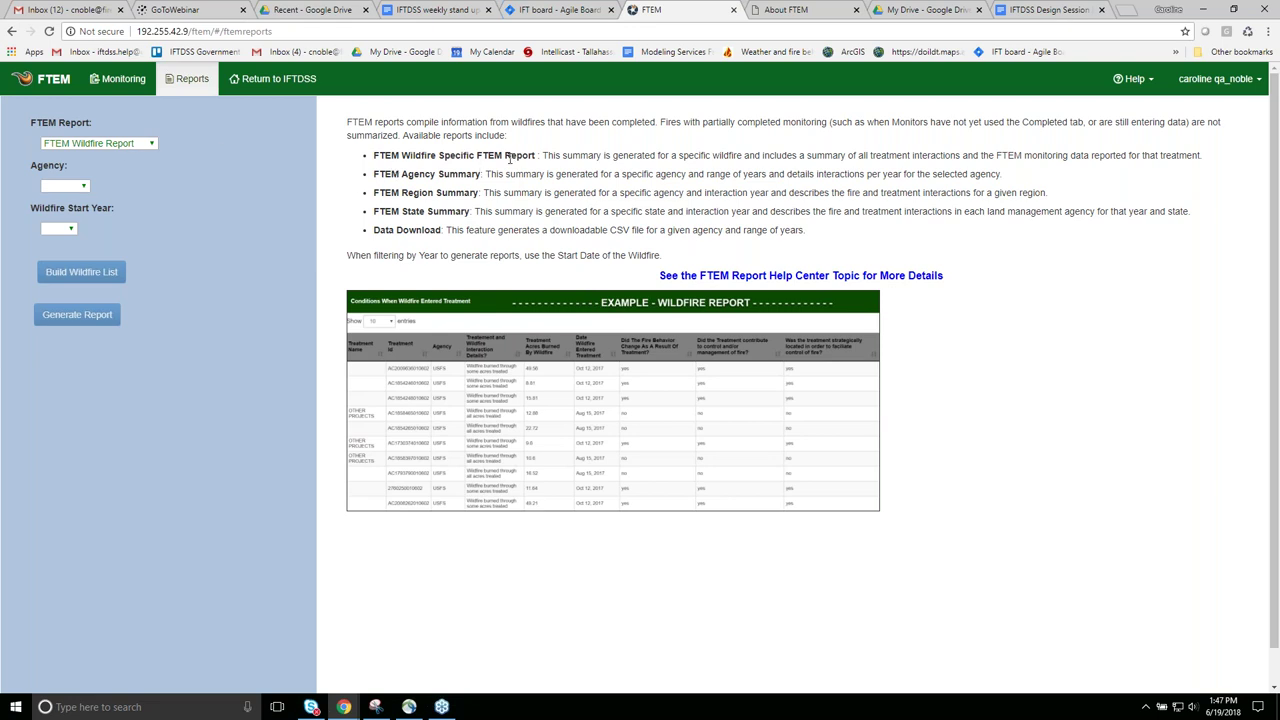
left_click(150, 145)
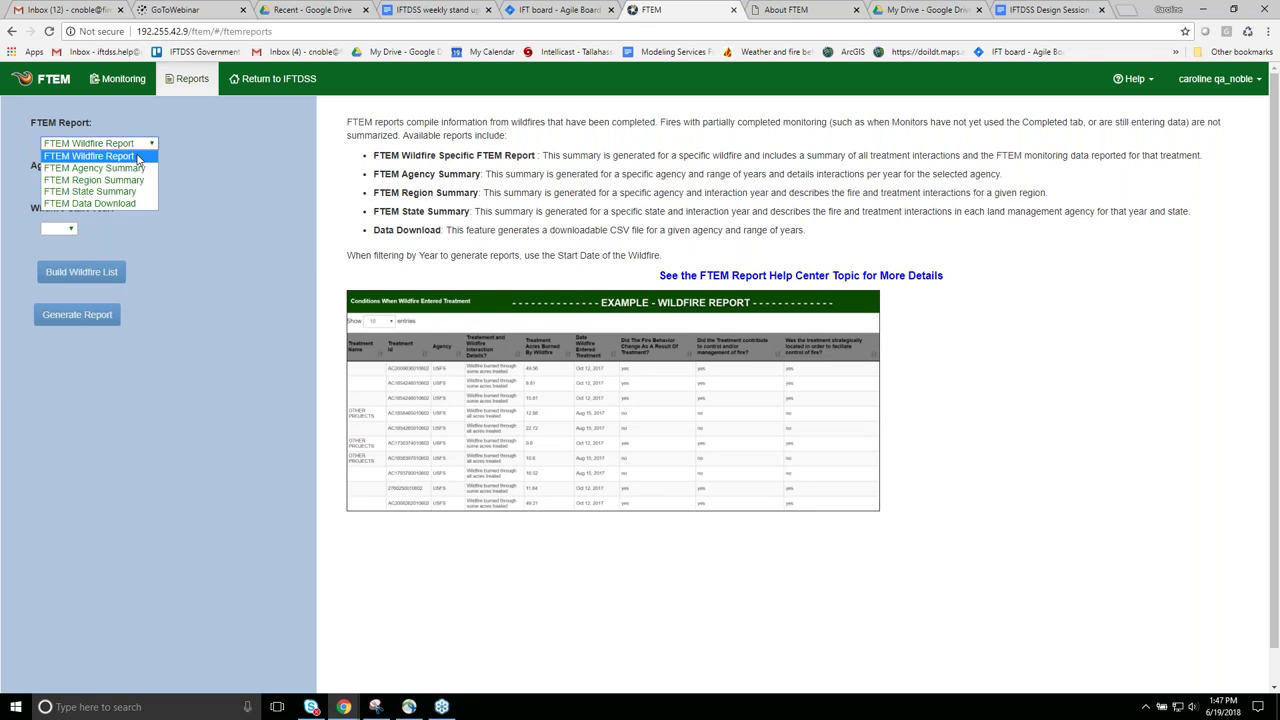
left_click(137, 155)
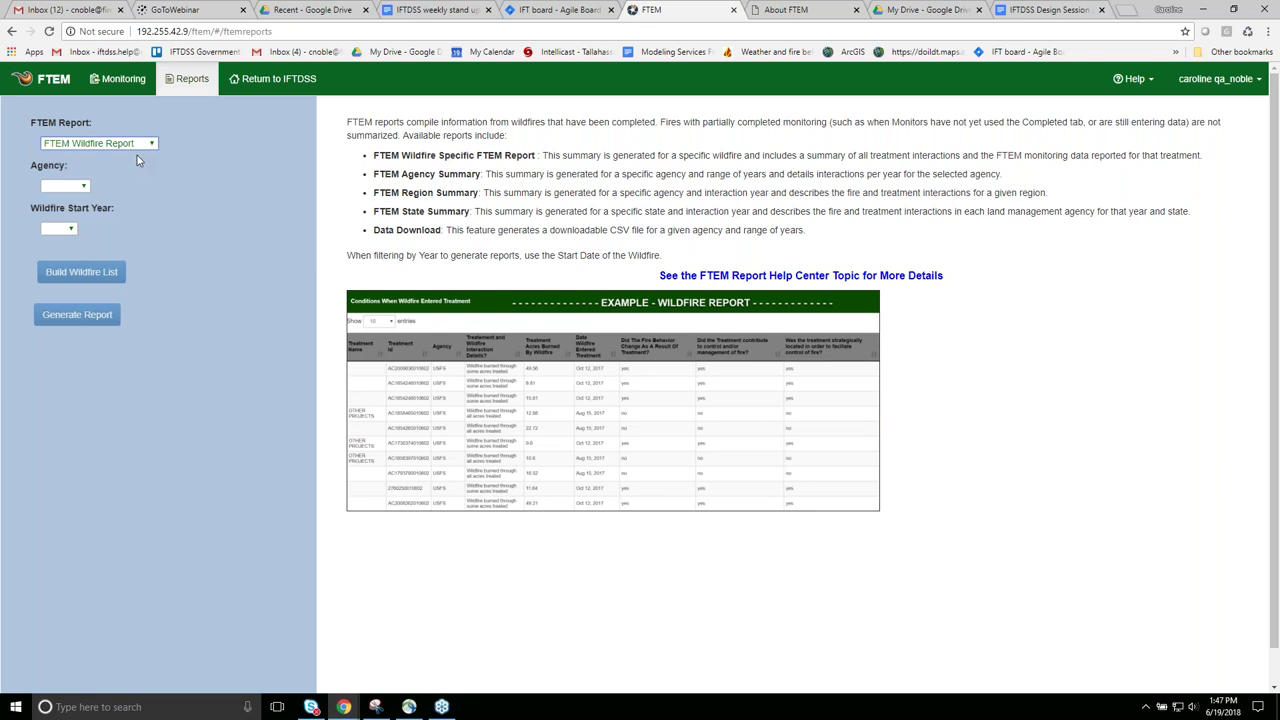
left_click(66, 186)
left_click(68, 233)
left_click(72, 230)
left_click(60, 254)
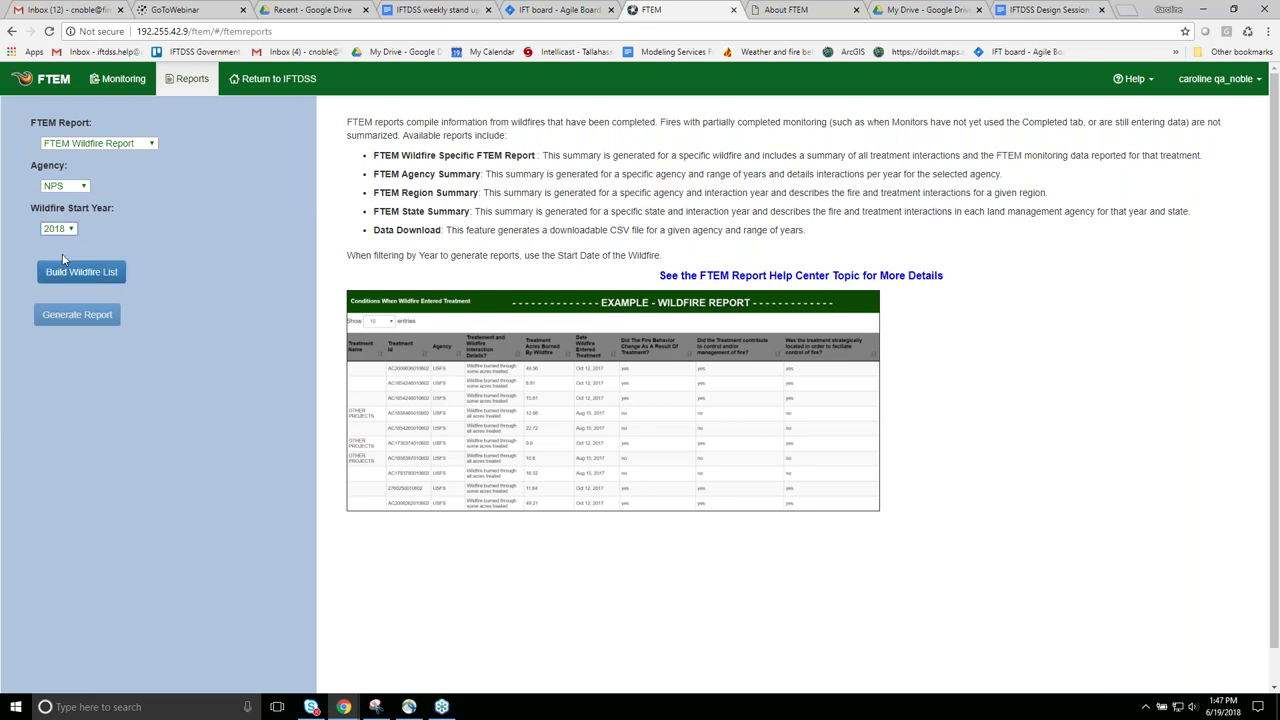
left_click(65, 273)
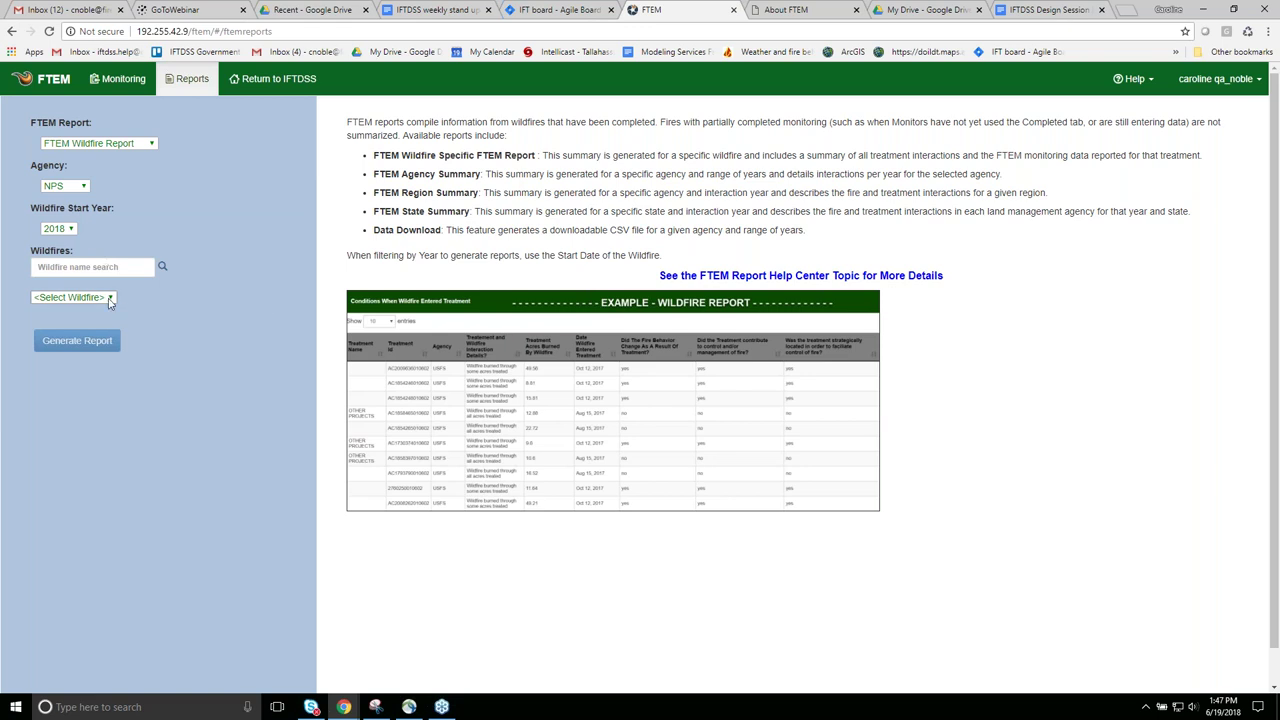
Generate the FTEM Wildfire Report for the PINERY wildfire.
left_click(110, 300)
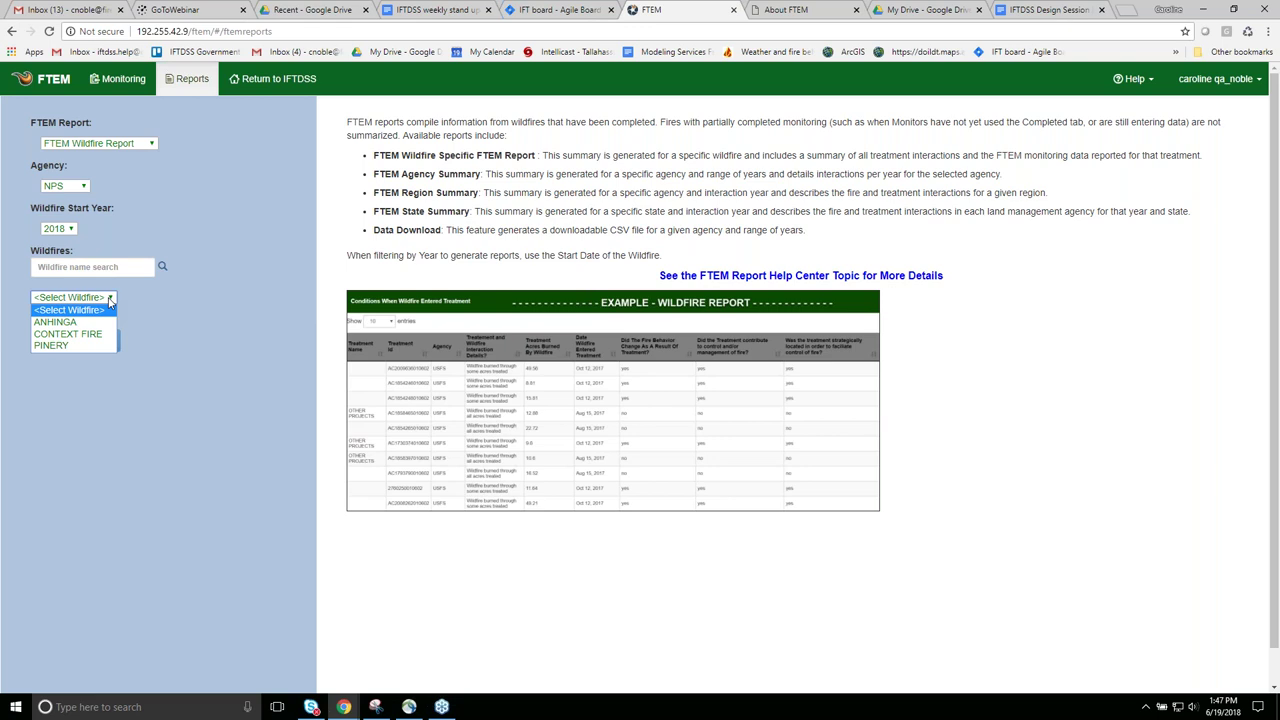
left_click(52, 345)
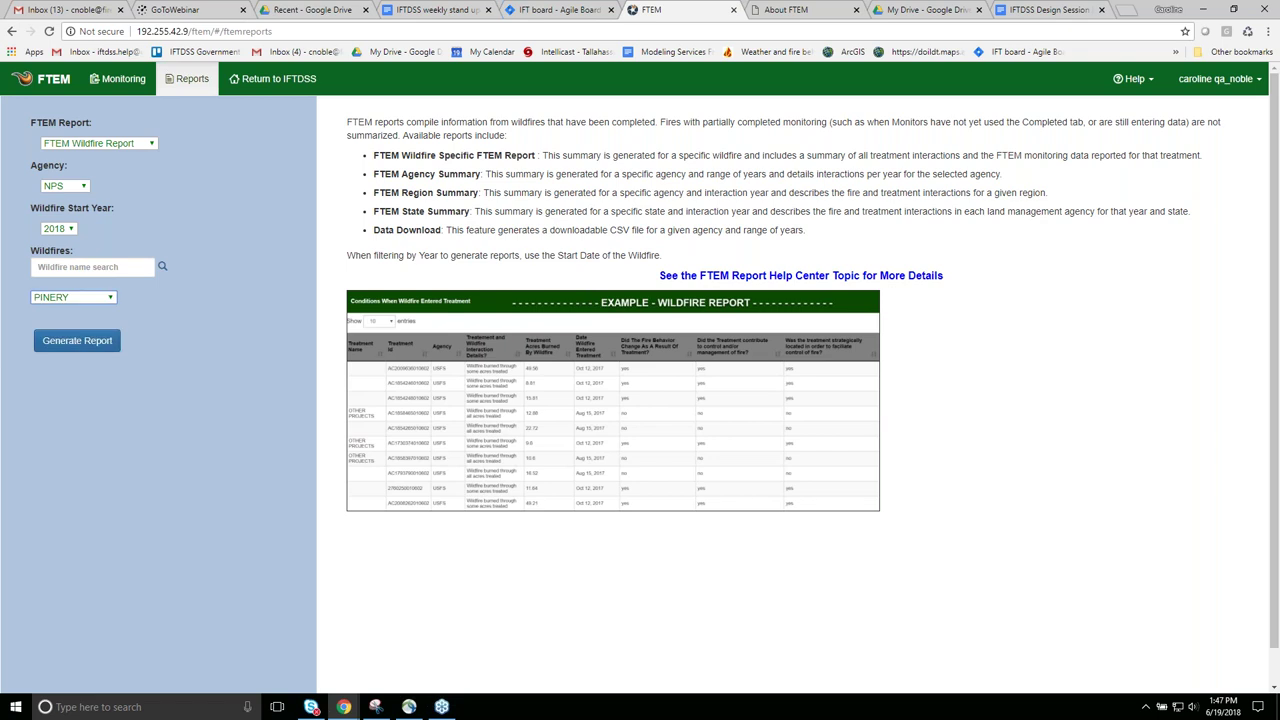
left_click(63, 345)
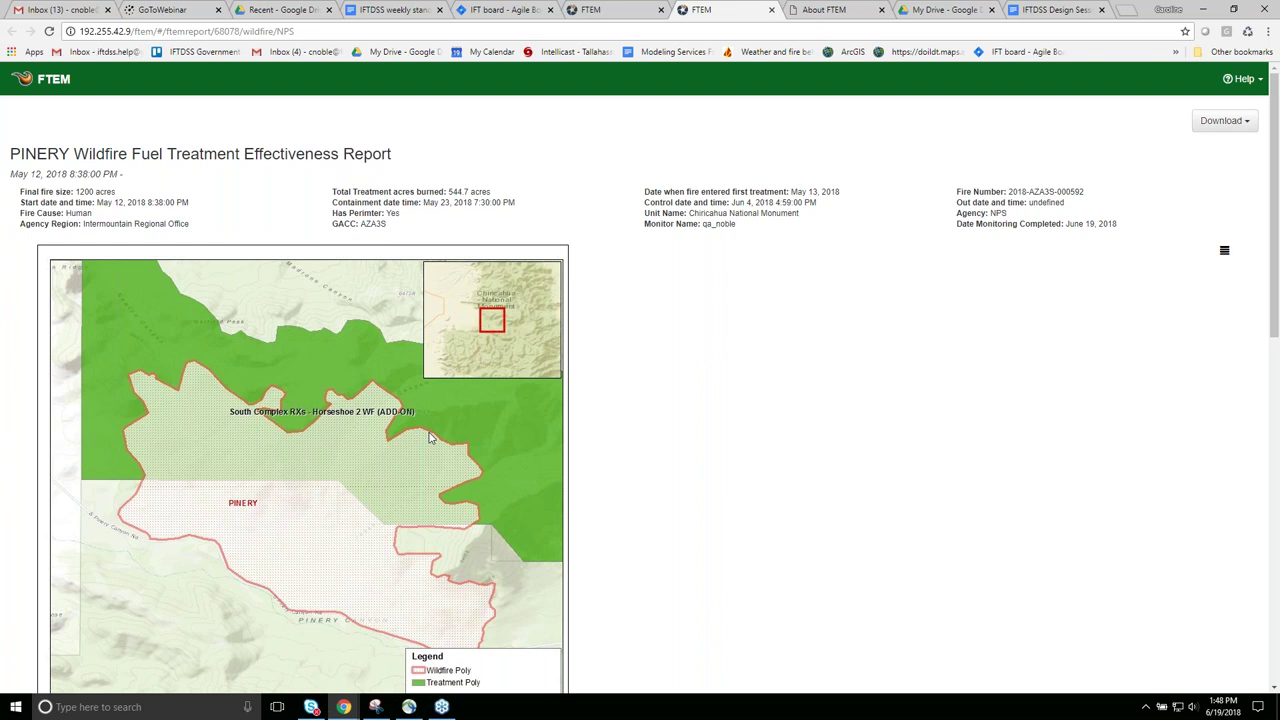
Examine the PINERY report's map and its tables of treatment entry, fire effects, weather and fuel conditions.
scroll(306, 444, "down", 1)
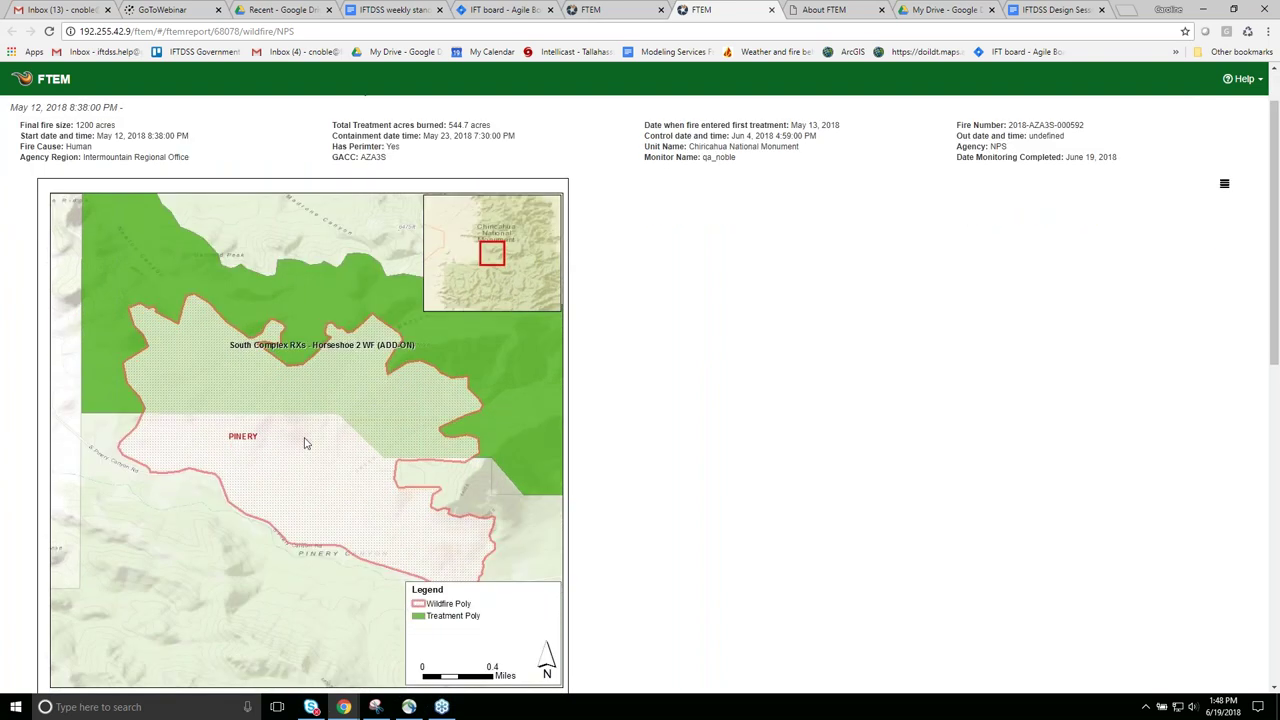
scroll(306, 444, "down", 1)
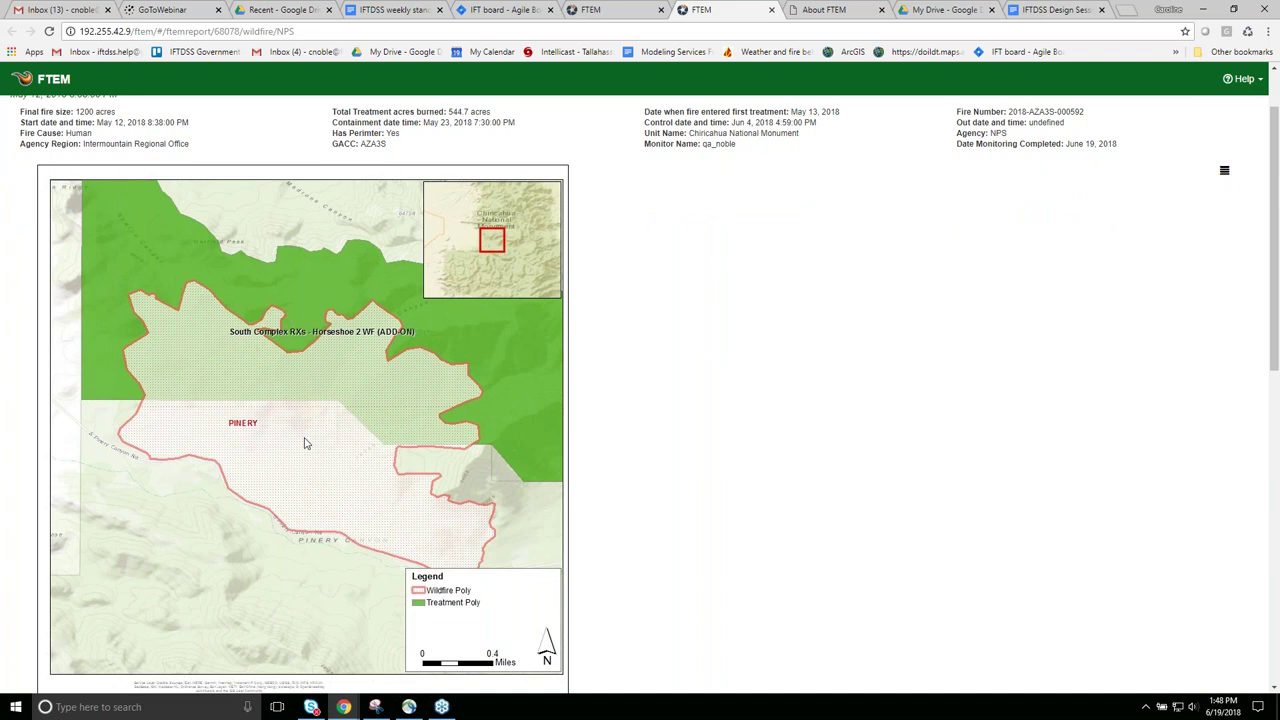
scroll(703, 309, "down", 1)
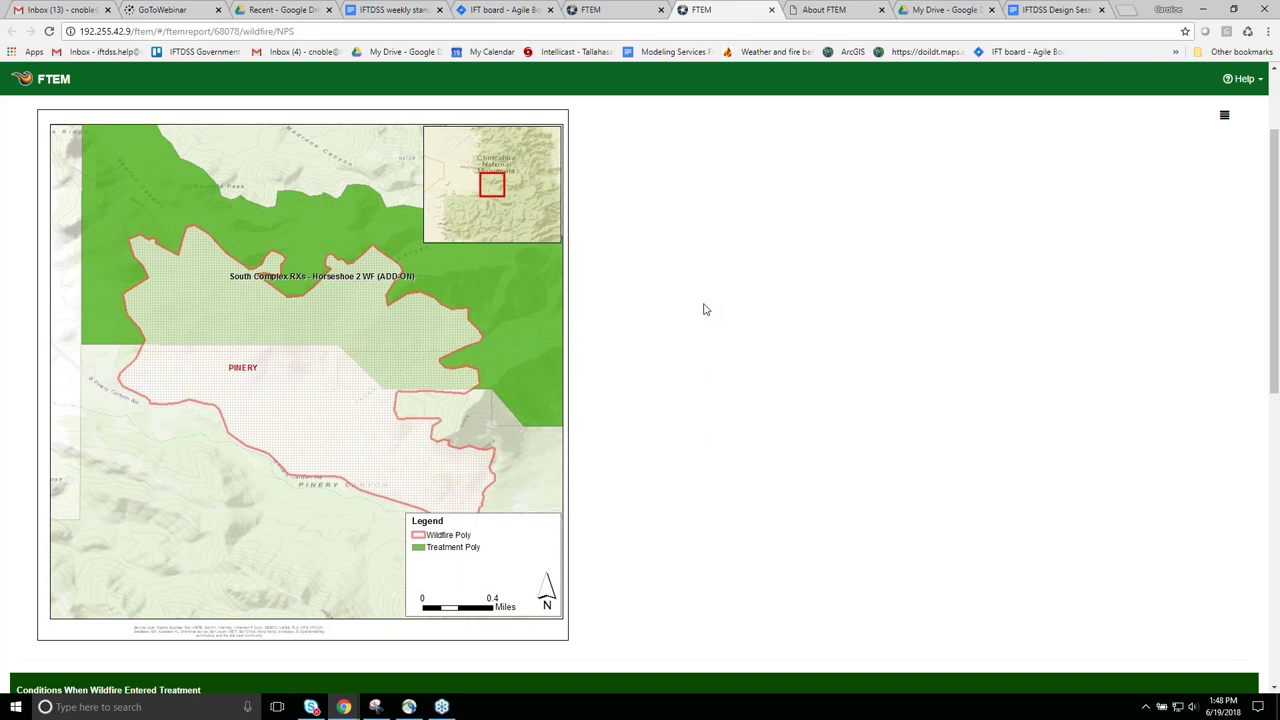
scroll(704, 310, "down", 3)
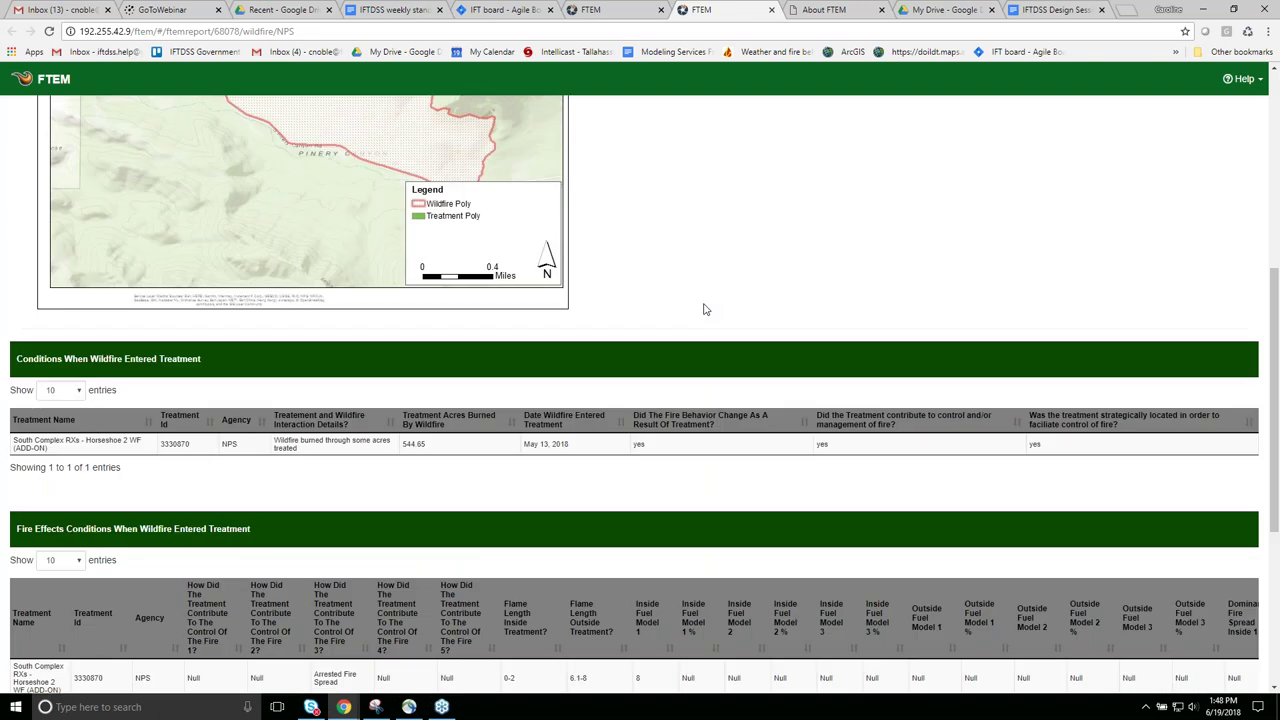
scroll(704, 310, "down", 1)
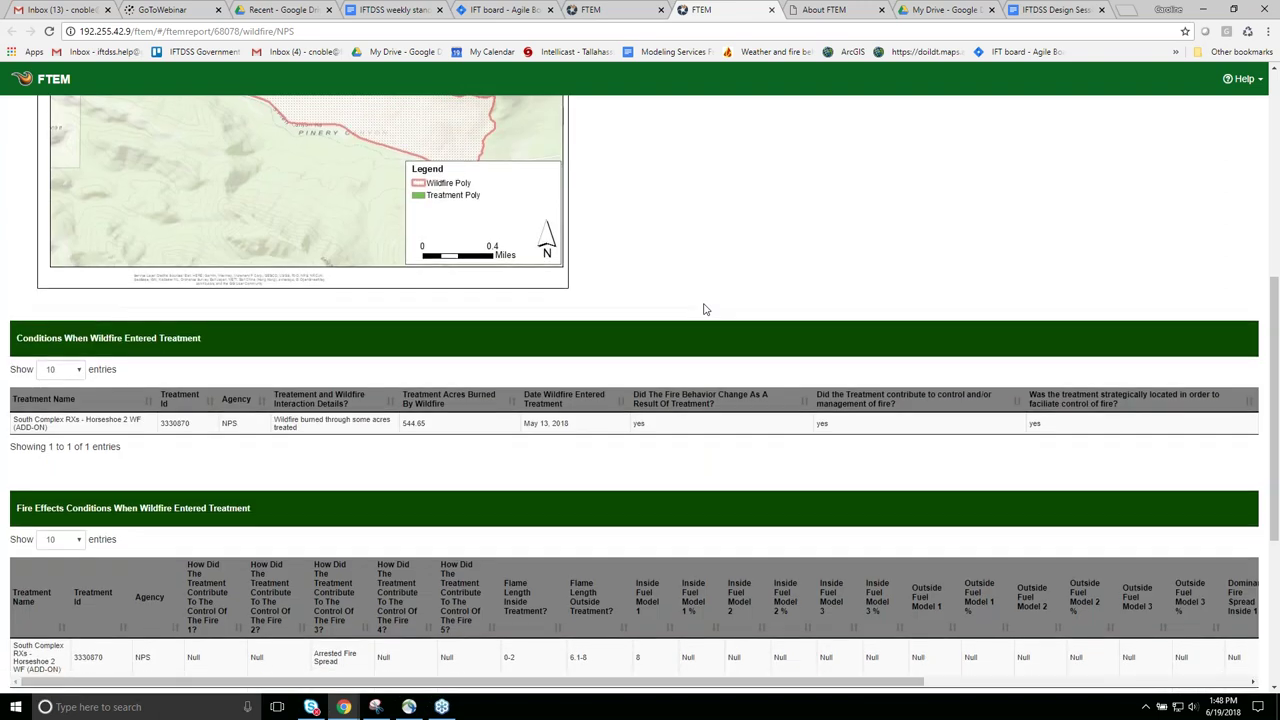
scroll(704, 310, "down", 2)
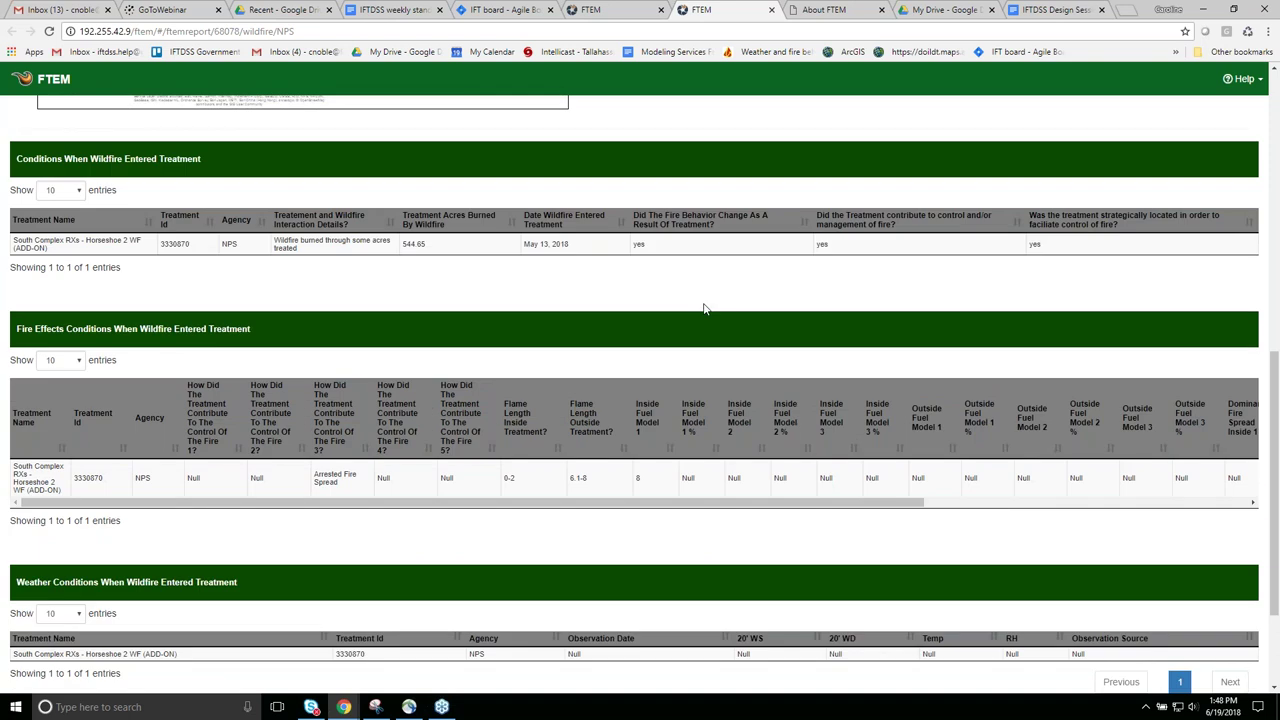
scroll(704, 310, "down", 1)
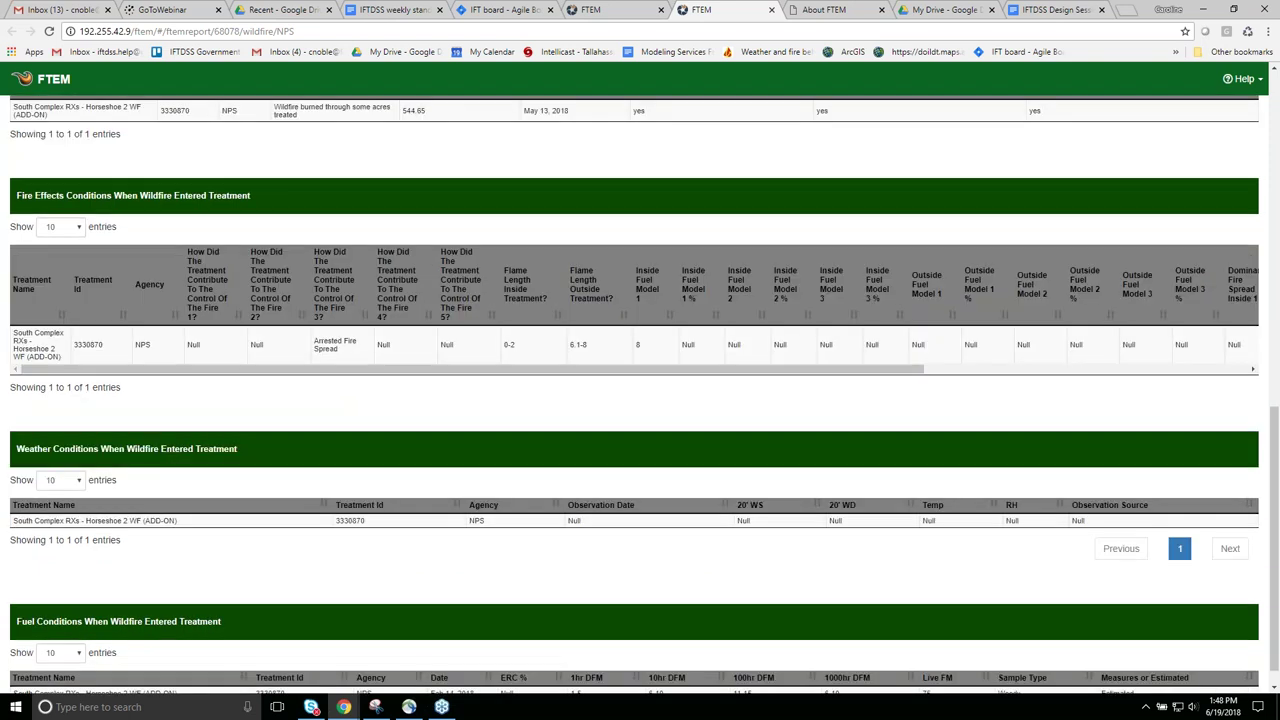
scroll(1074, 526, "down", 1)
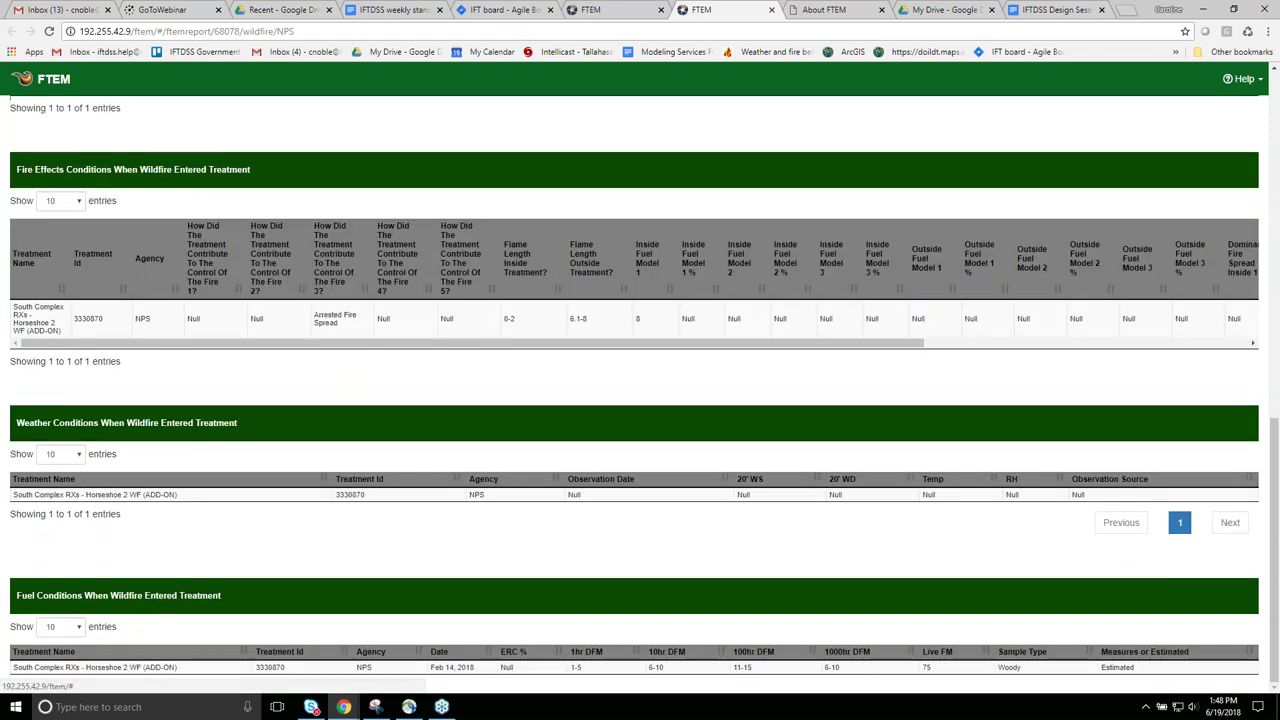
scroll(846, 493, "up", 1)
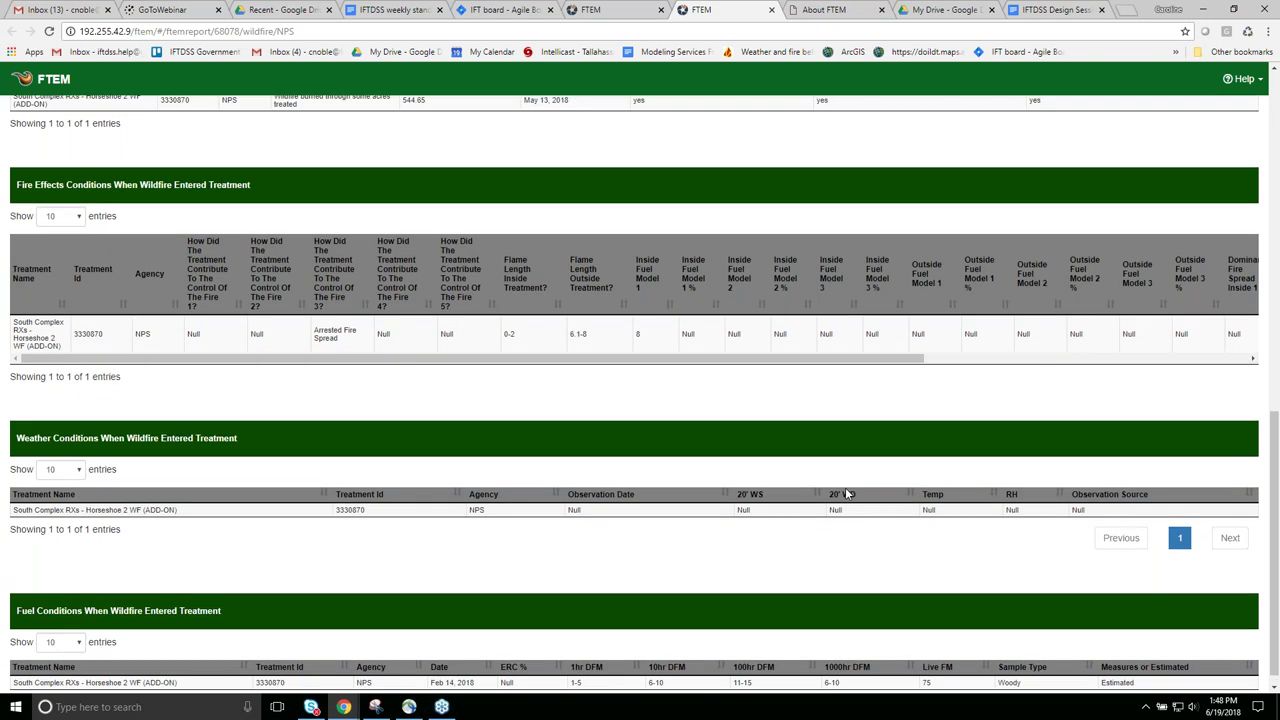
Download the PINERY report as a PDF into the 2018 June Boulder IBM folder and open the saved file.
key("Home")
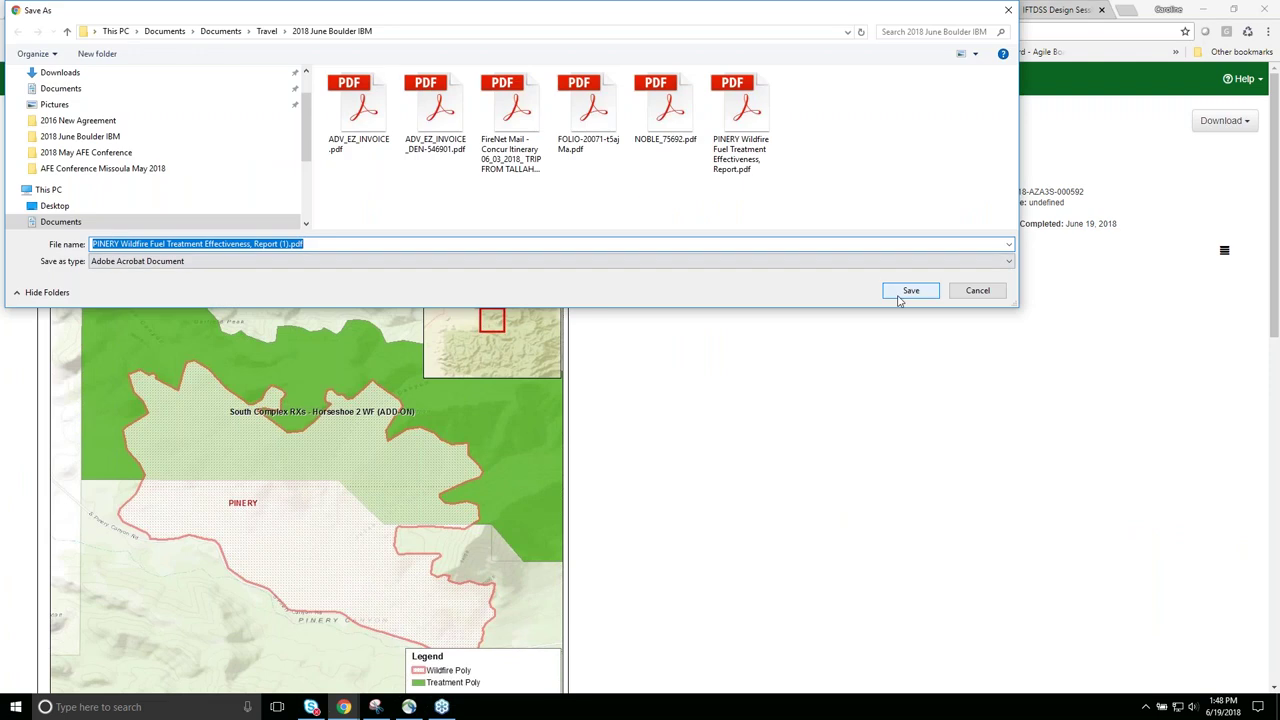
left_click(910, 291)
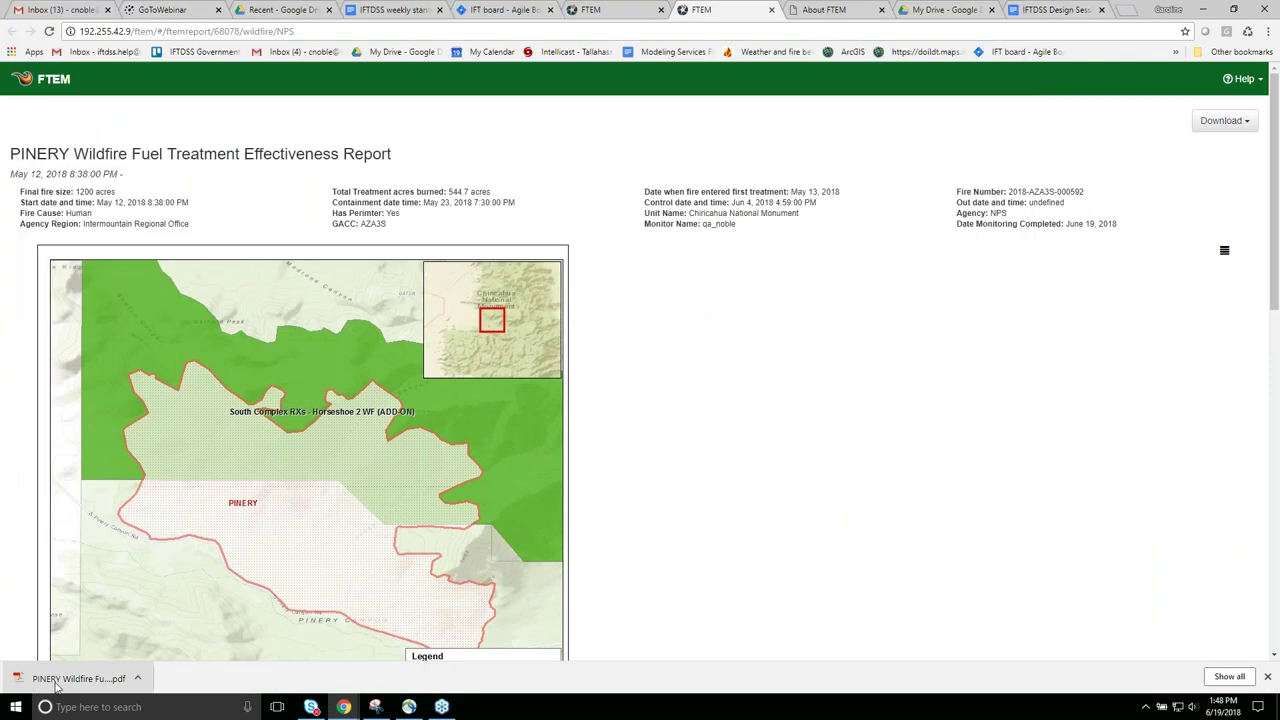
left_click(57, 680)
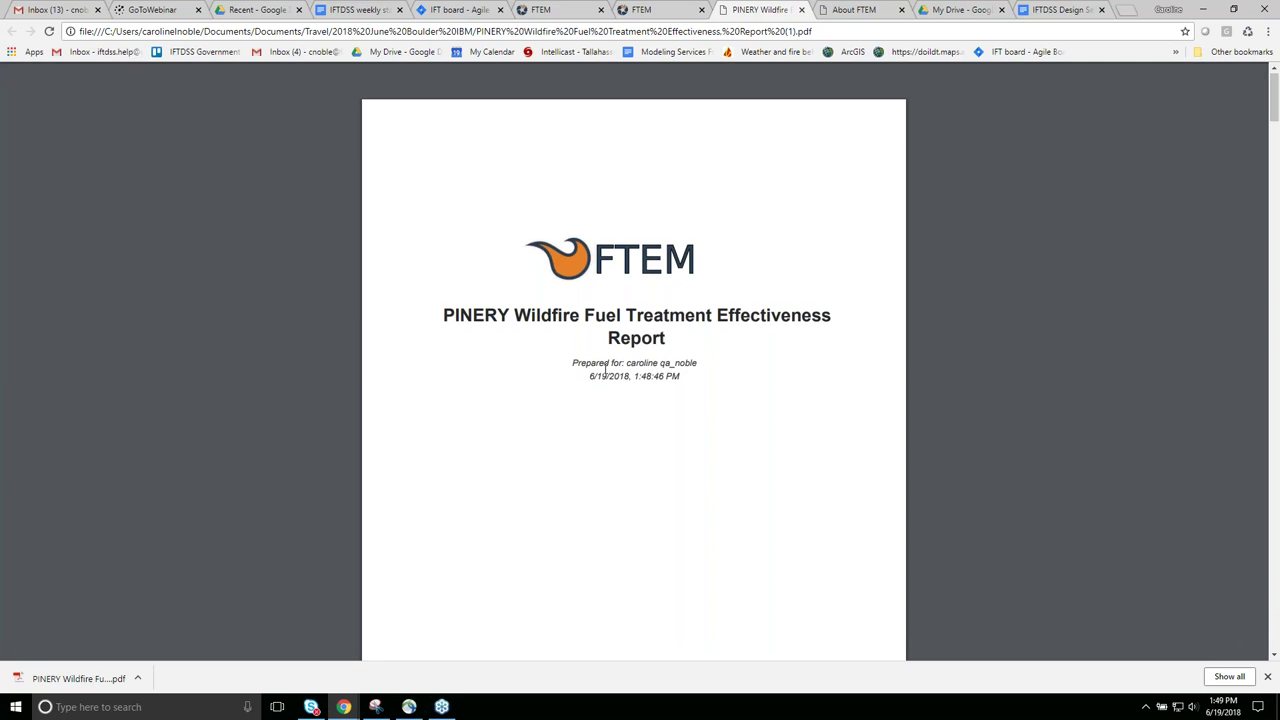
Examine the PINERY PDF report's map, incident data, treatment entry conditions and fire effects pages.
scroll(605, 368, "down", 3)
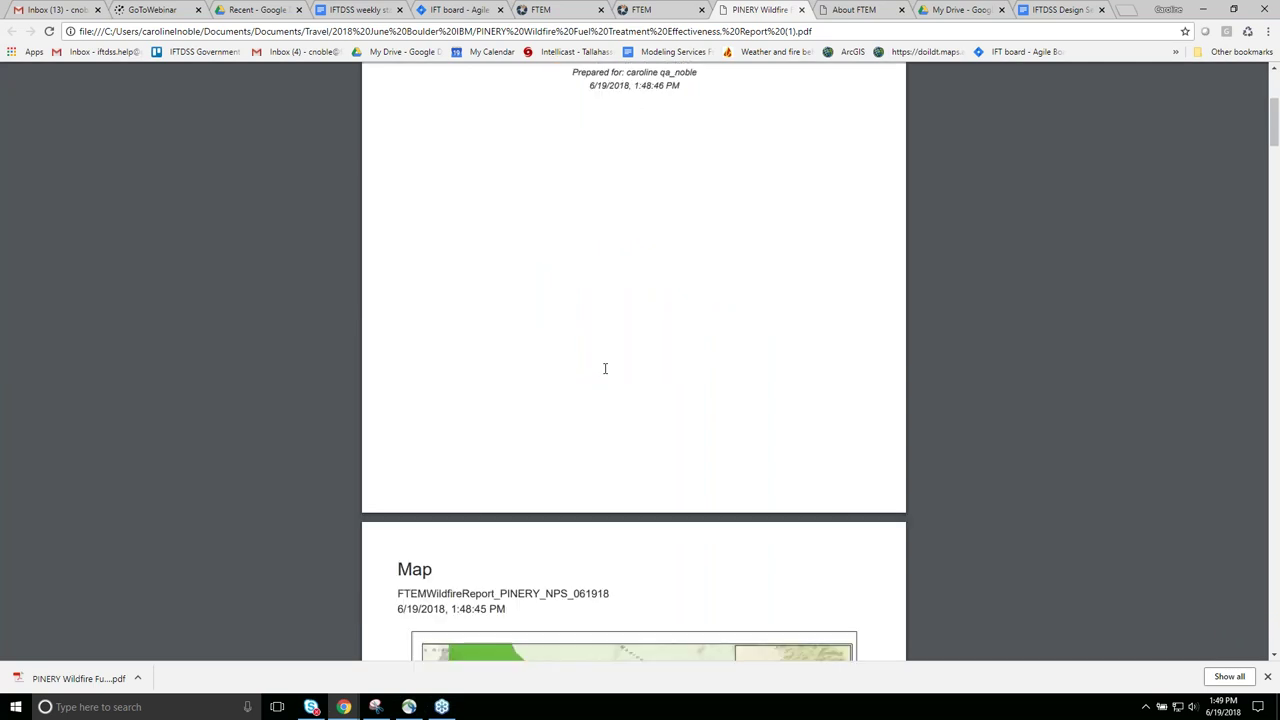
scroll(605, 368, "down", 1)
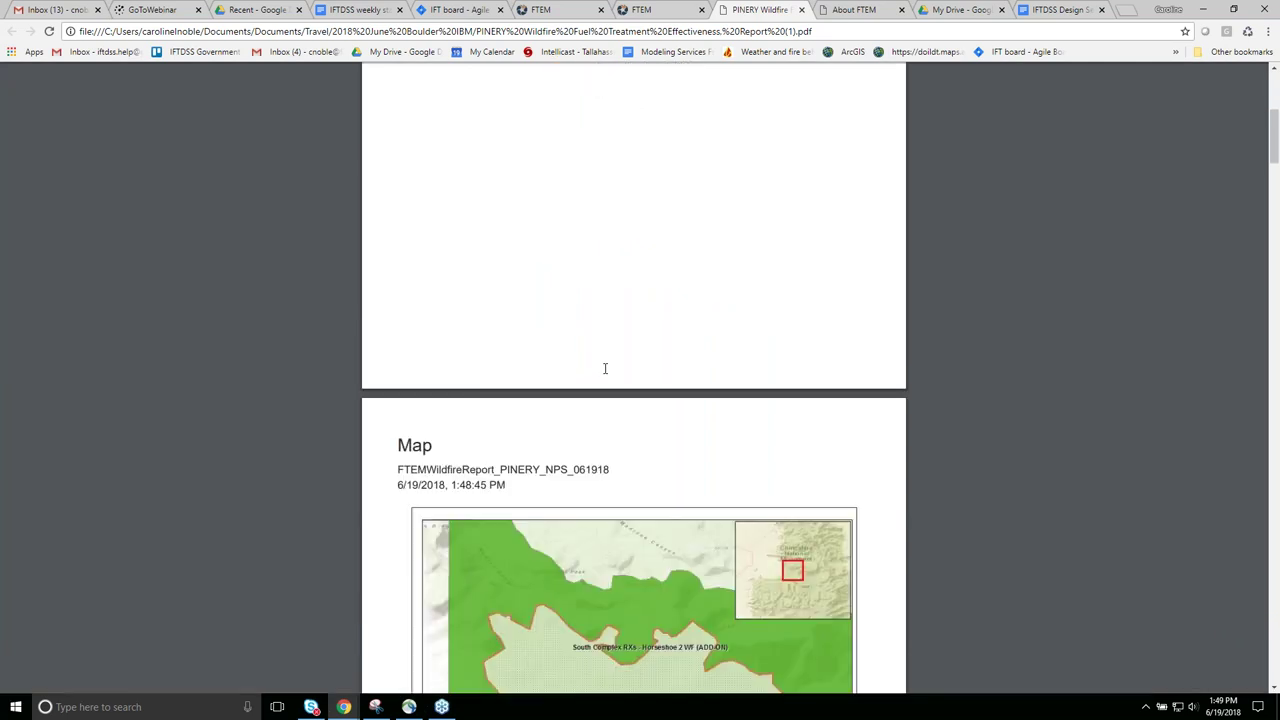
scroll(605, 368, "down", 2)
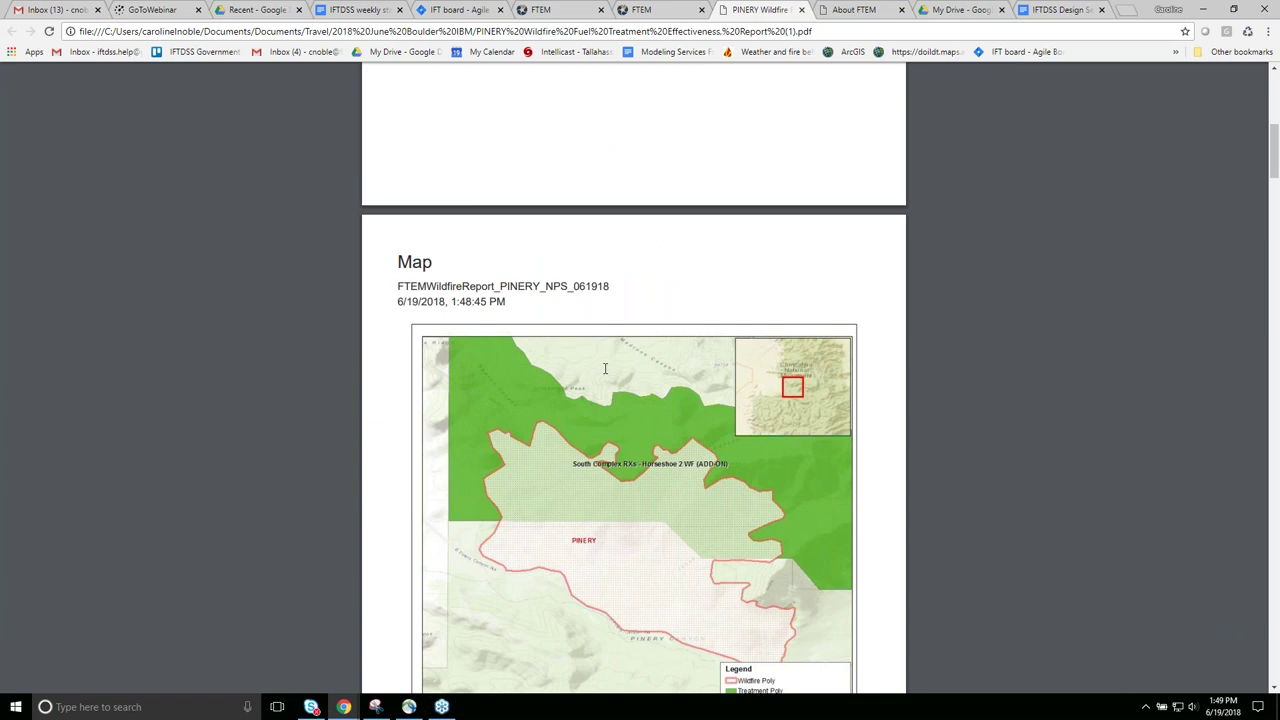
scroll(605, 368, "down", 1)
scroll(605, 368, "down", 5)
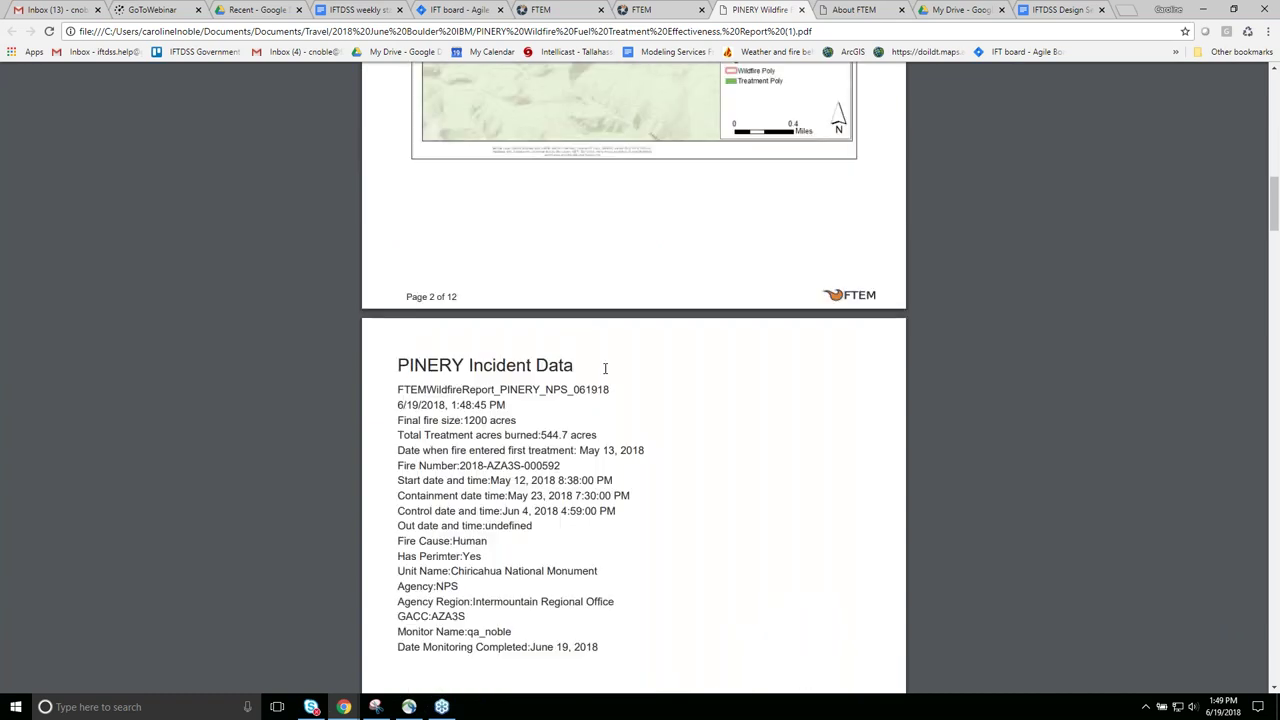
scroll(605, 368, "down", 5)
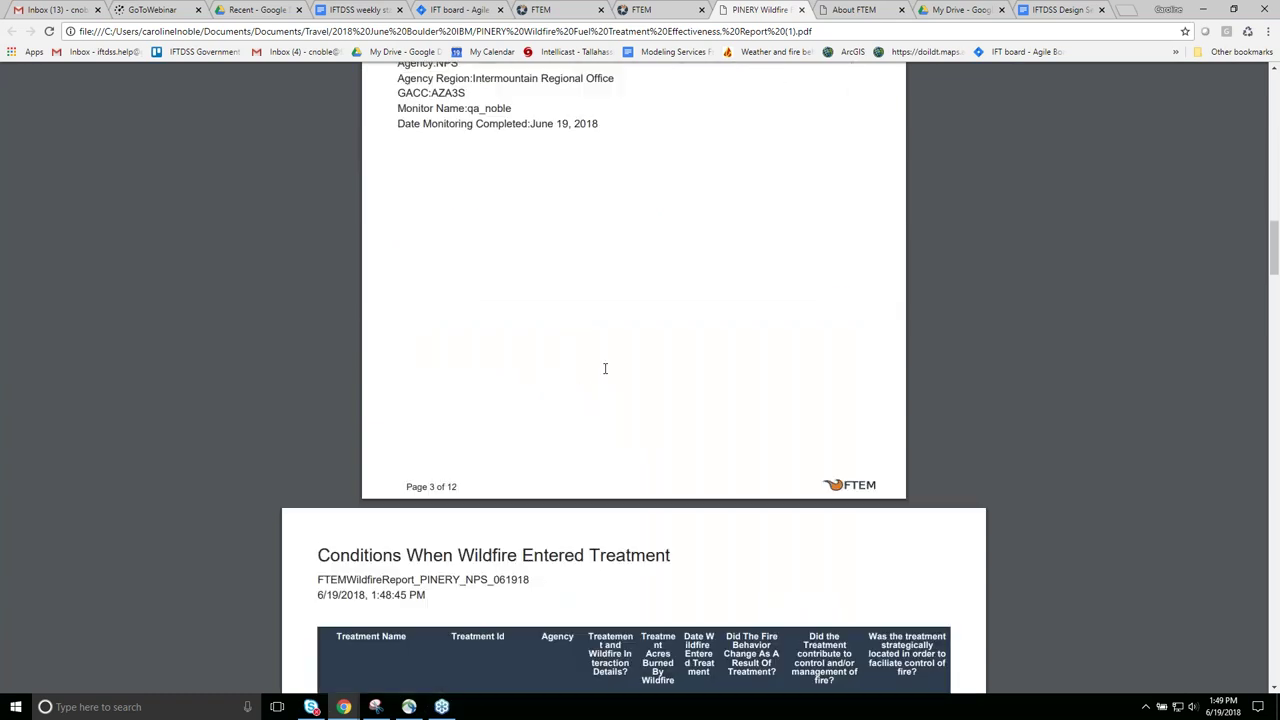
scroll(605, 368, "down", 4)
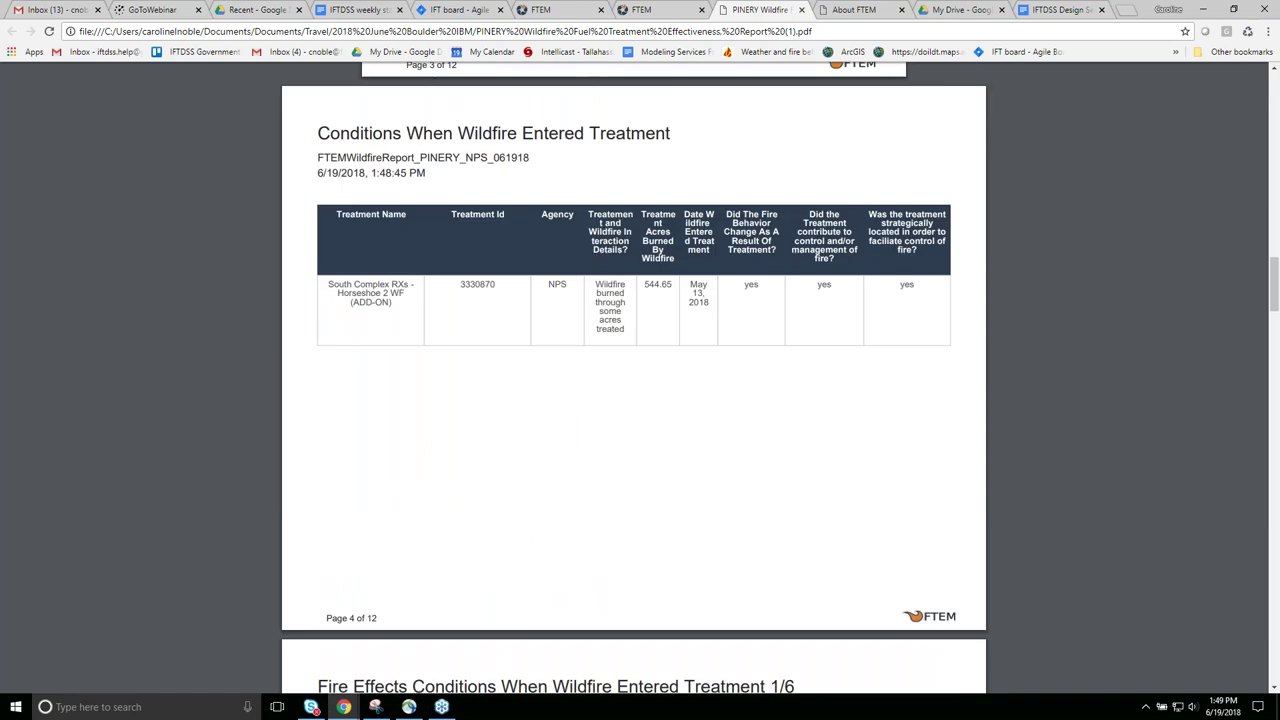
scroll(601, 380, "down", 5)
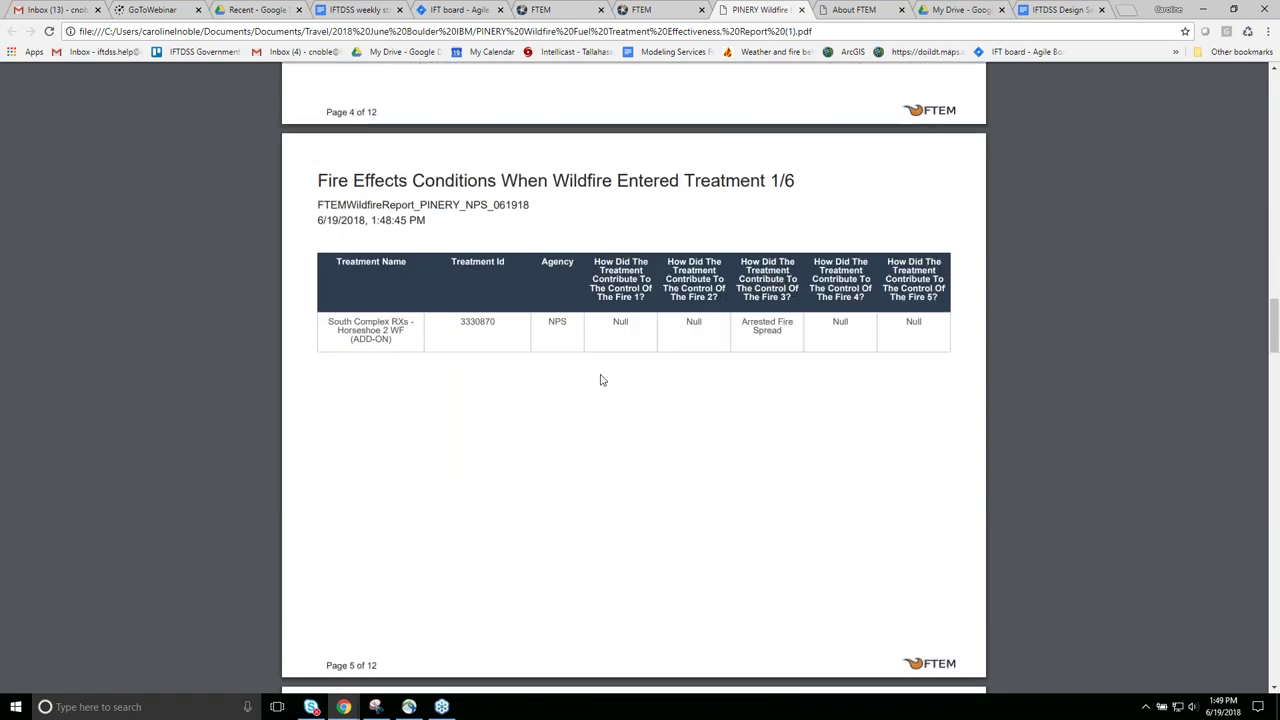
scroll(601, 380, "up", 5)
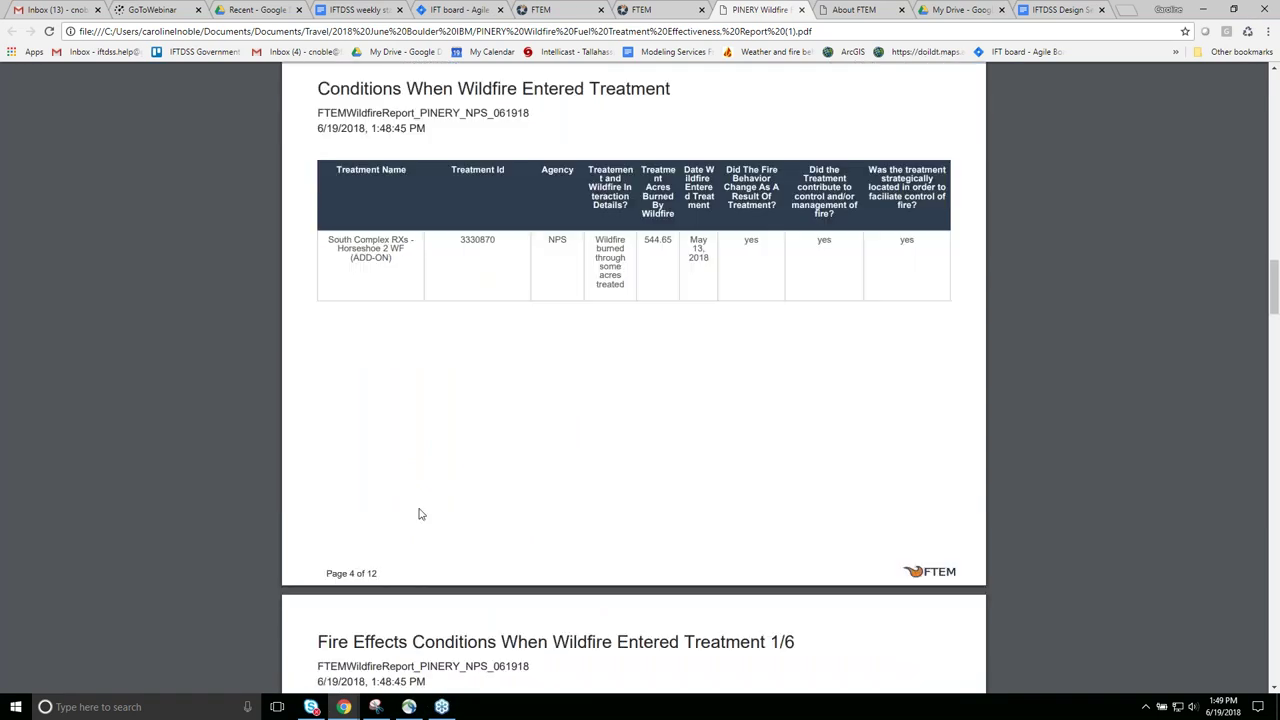
scroll(420, 514, "down", 5)
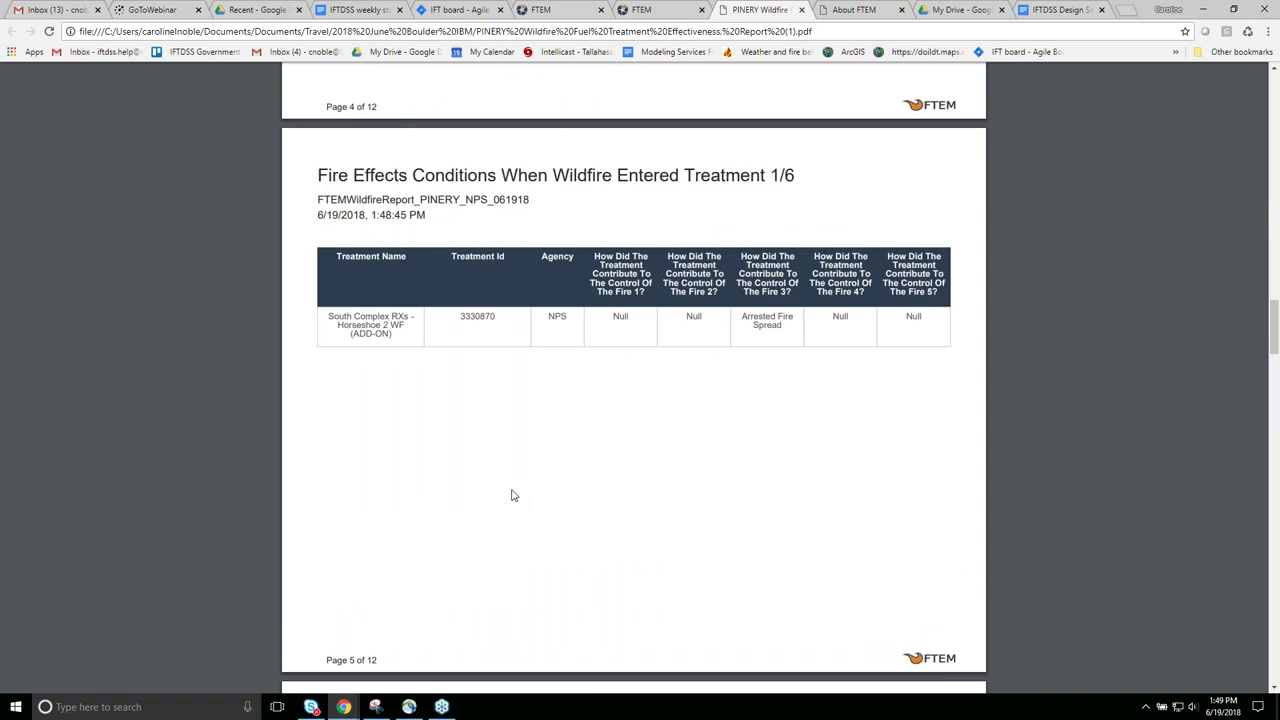
scroll(511, 495, "down", 6)
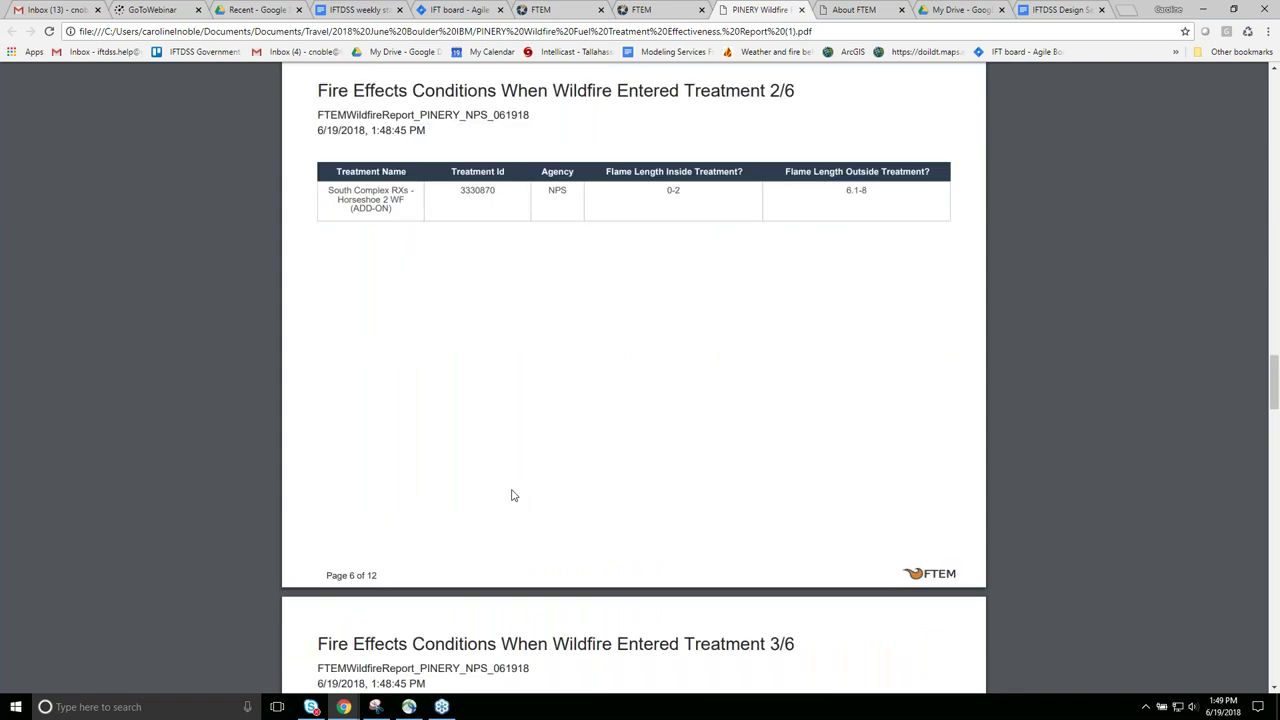
scroll(511, 495, "down", 6)
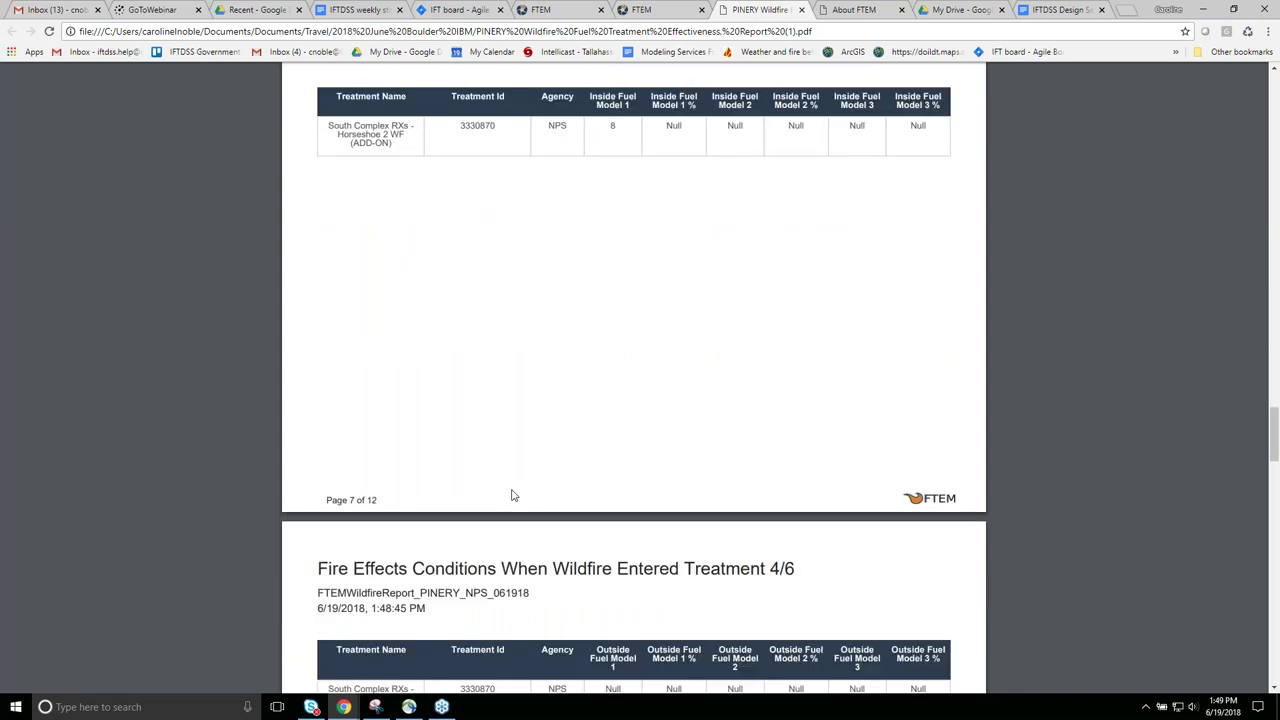
scroll(511, 495, "down", 1)
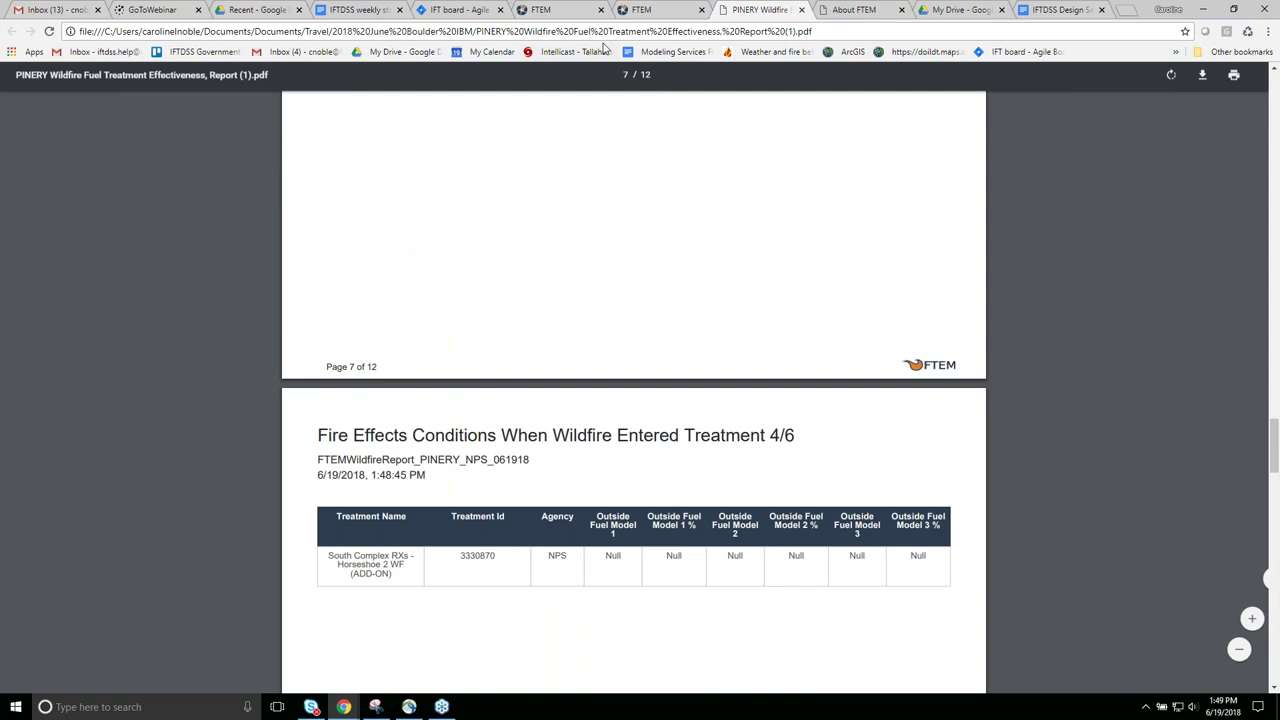
left_click(640, 9)
left_click(1224, 250)
left_click(1200, 160)
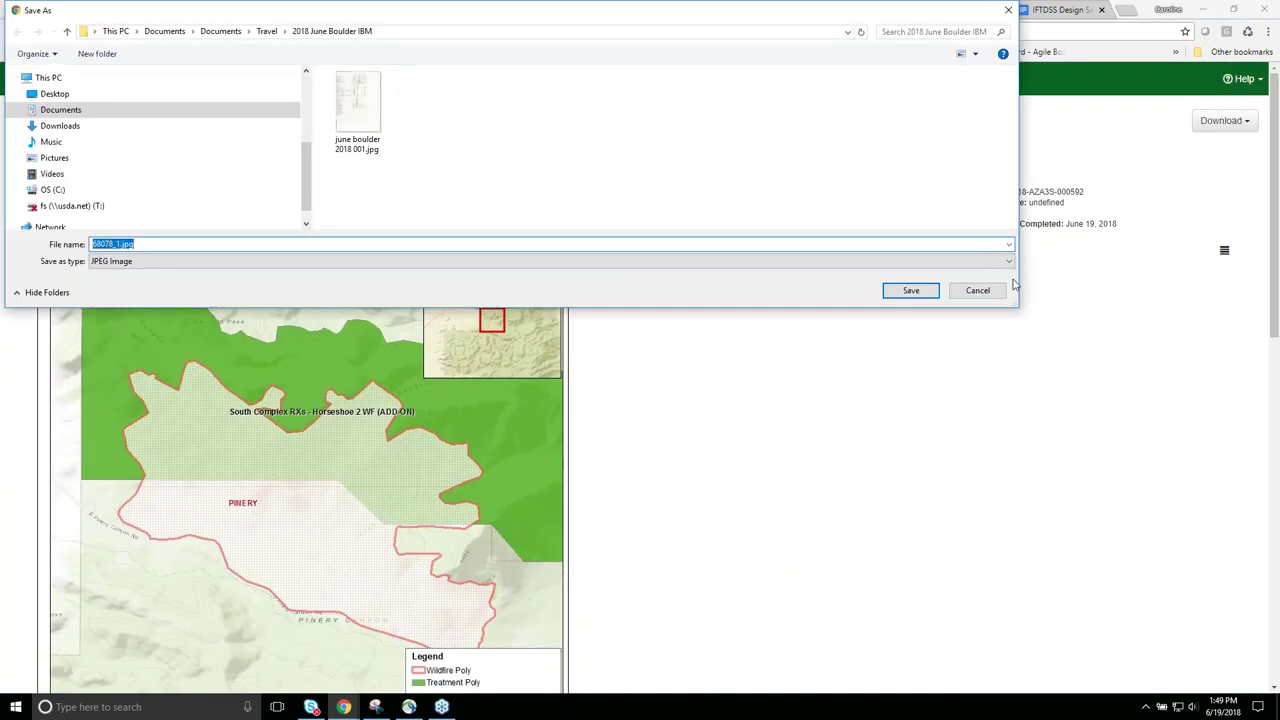
left_click(980, 289)
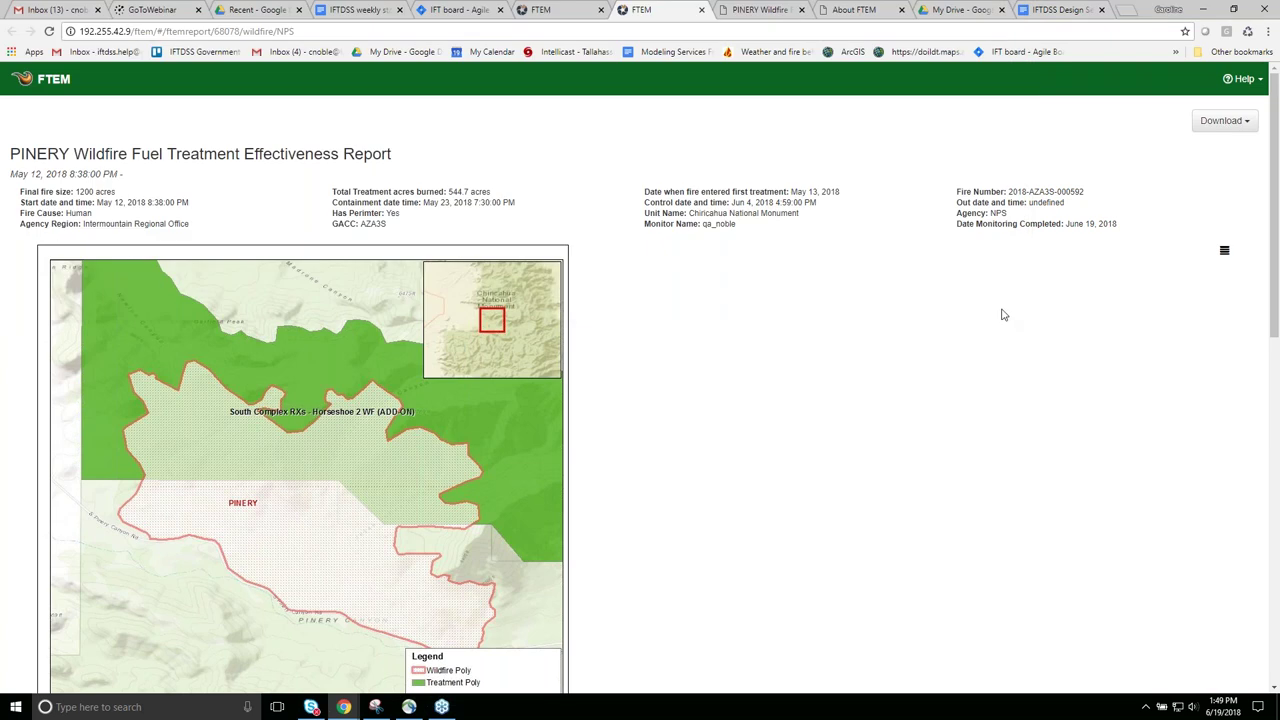
From the FTEM Reports page, generate an FTEM State Summary for Florida with wildfire start year 2018.
left_click(571, 14)
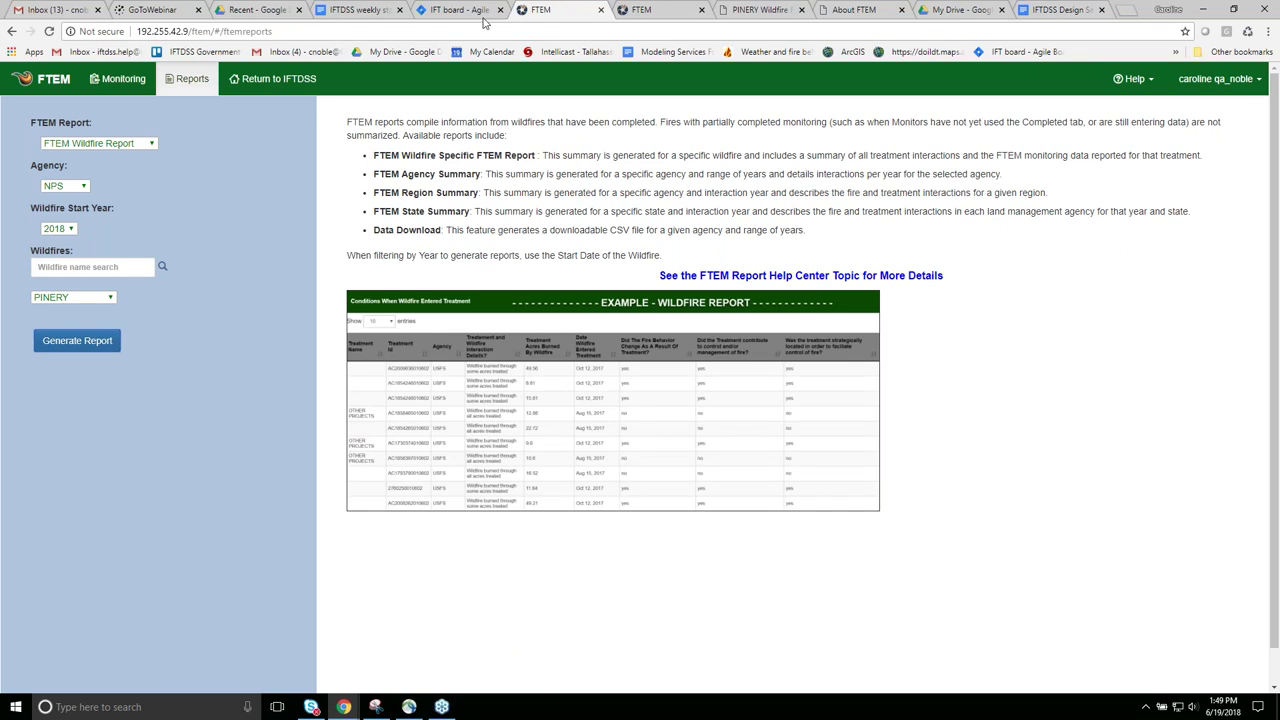
left_click(153, 146)
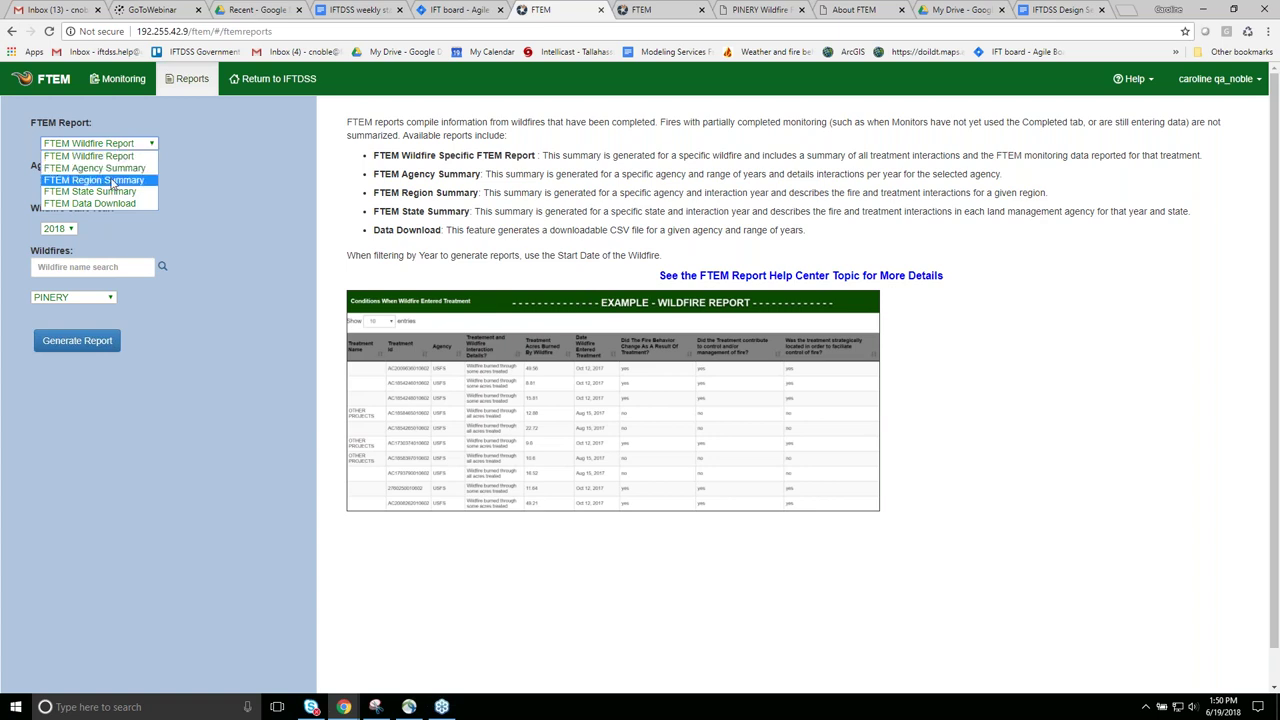
left_click(117, 192)
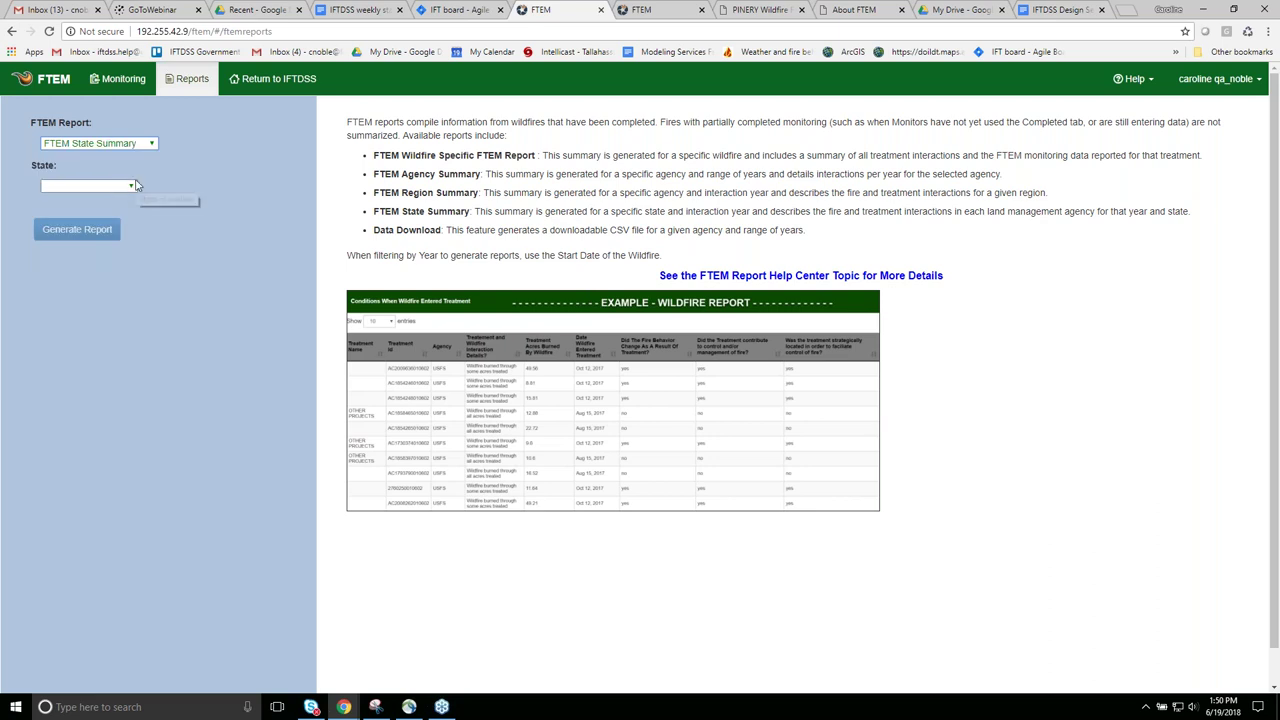
left_click(133, 186)
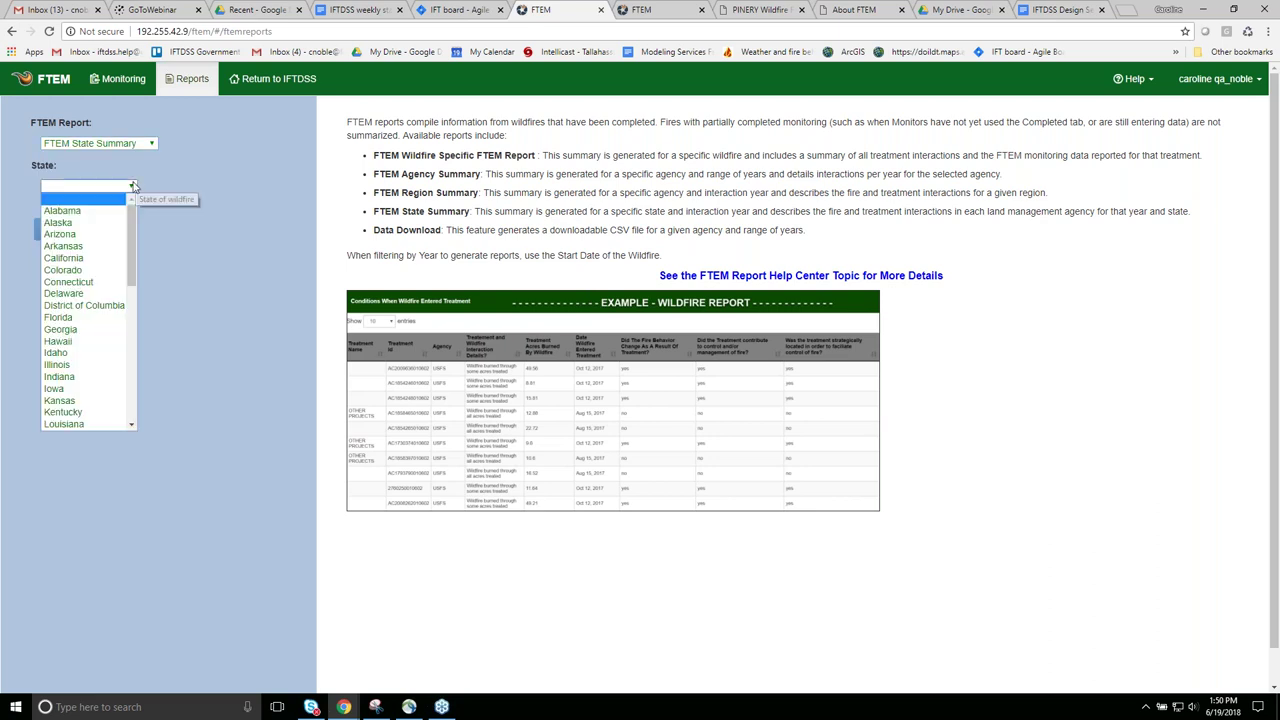
left_click(62, 317)
left_click(66, 230)
left_click(55, 246)
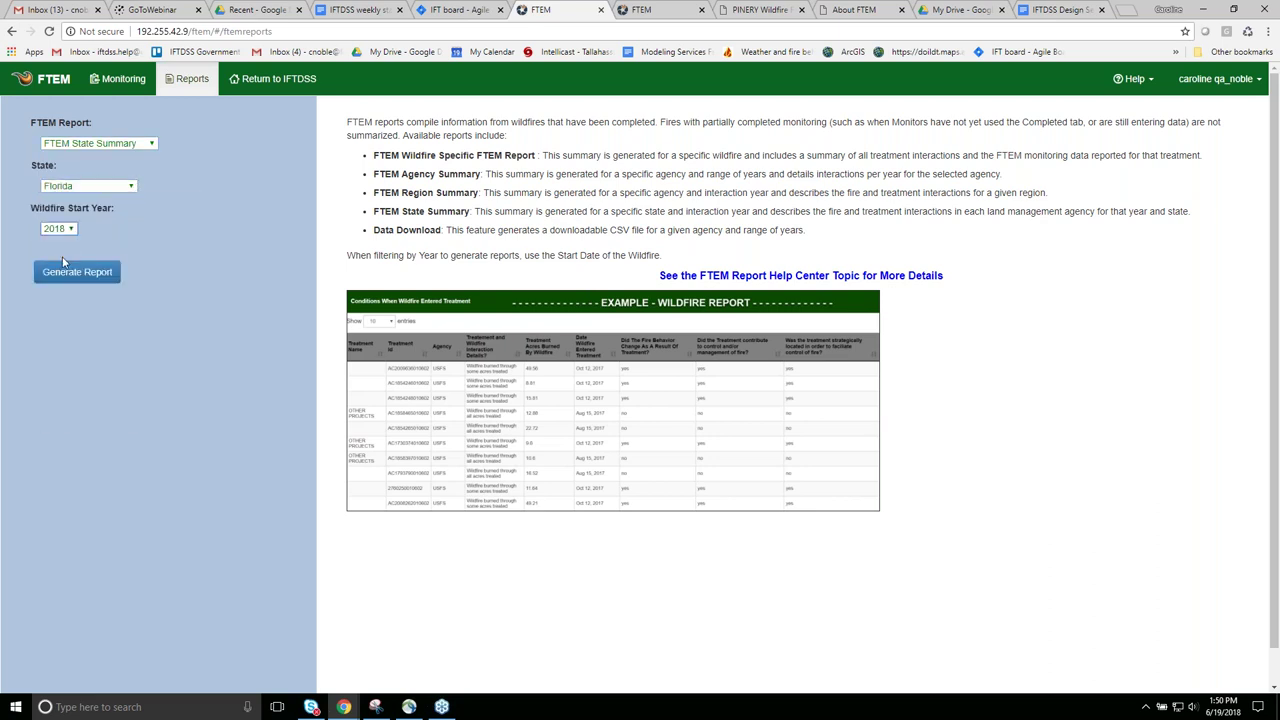
left_click(66, 276)
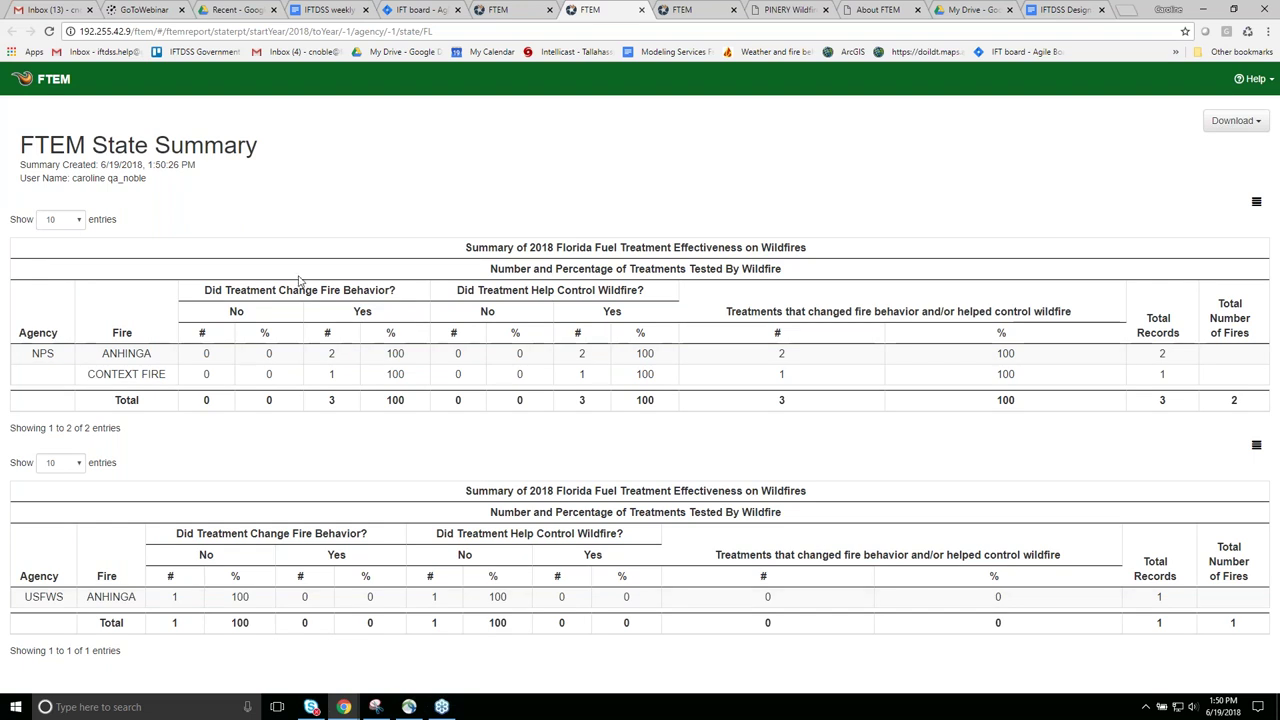
Back on the Reports page, set up an FTEM Wildfire Report for agency NPS and start year 2018, and build its wildfire list.
left_click(675, 20)
left_click(505, 10)
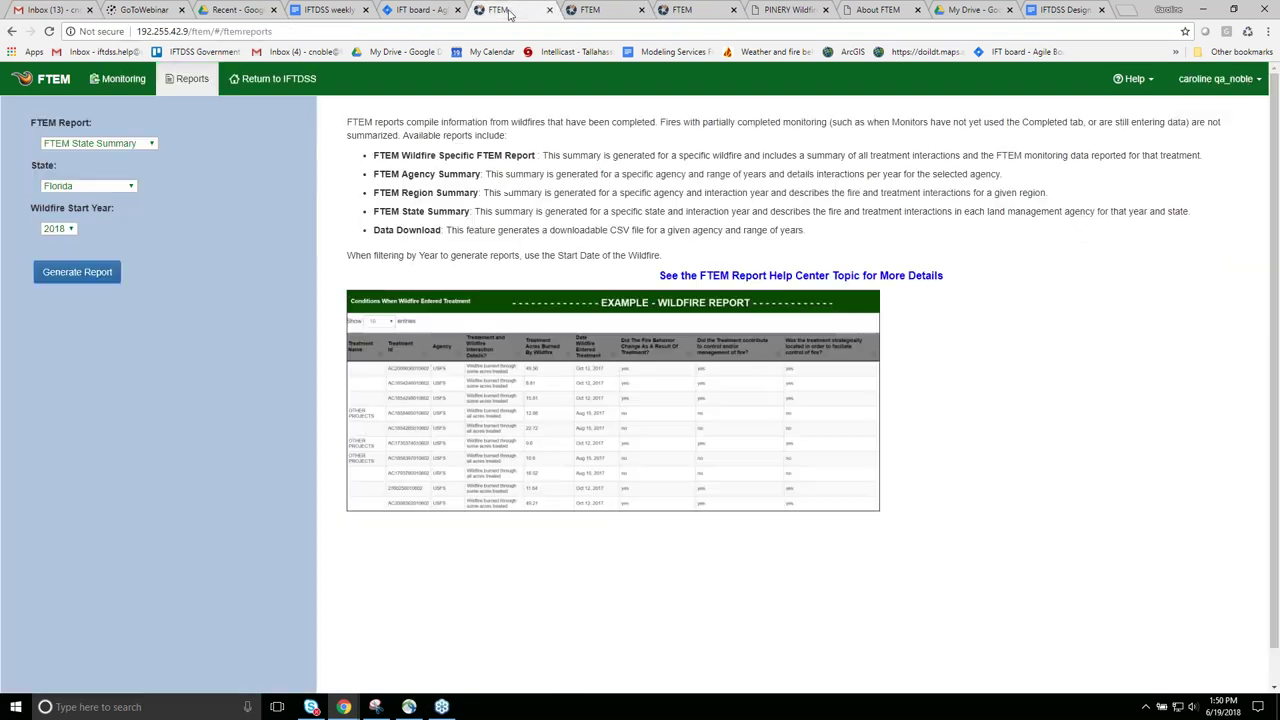
left_click(150, 150)
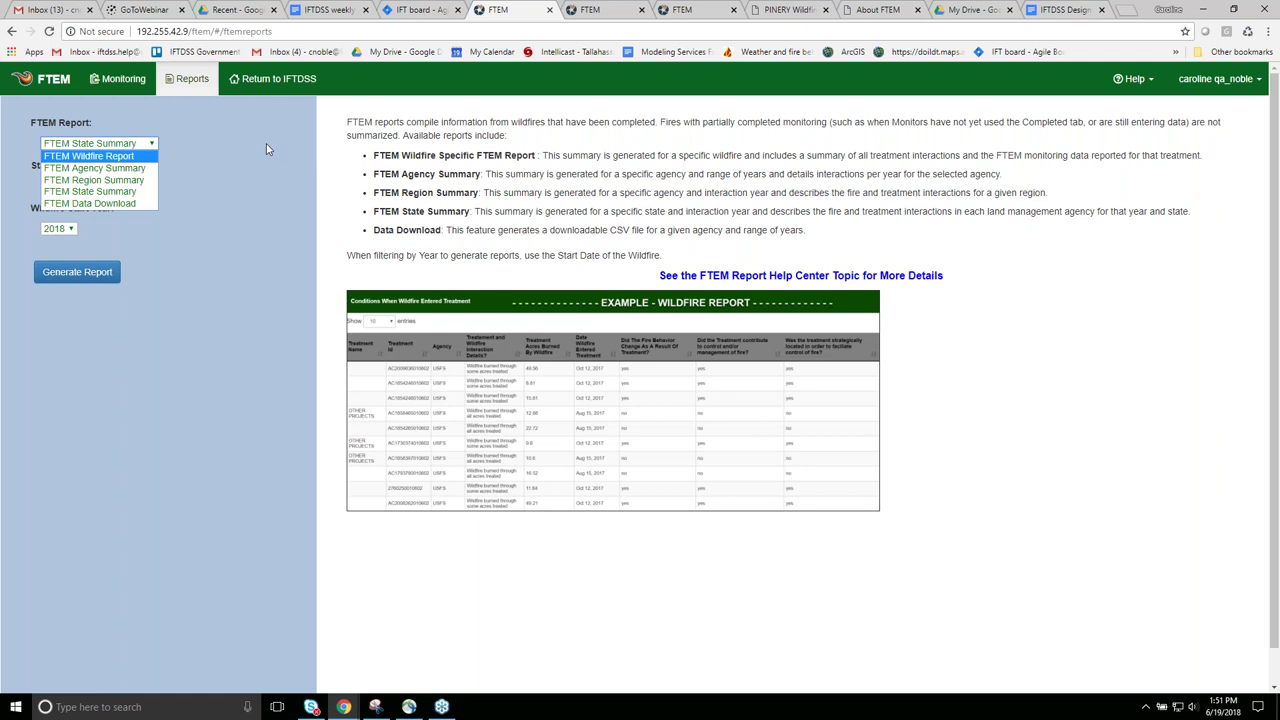
left_click(147, 145)
left_click(120, 145)
left_click(124, 157)
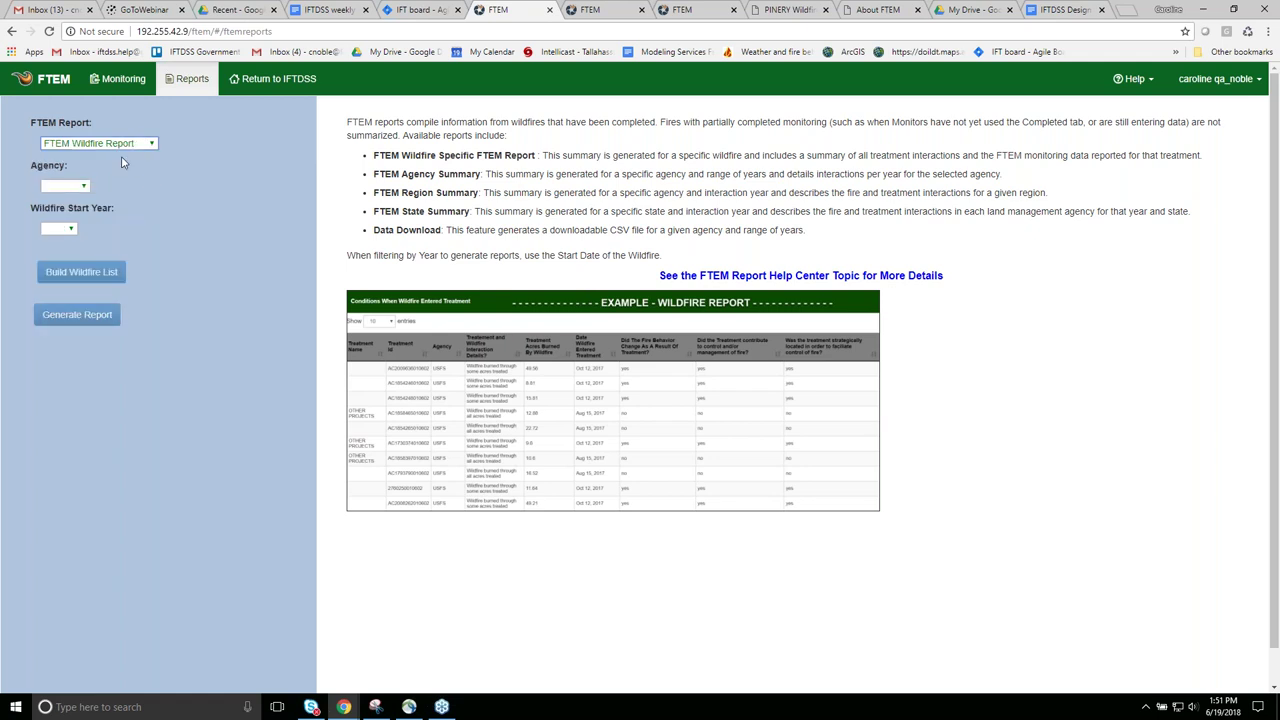
left_click(82, 190)
left_click(72, 233)
left_click(72, 231)
left_click(64, 256)
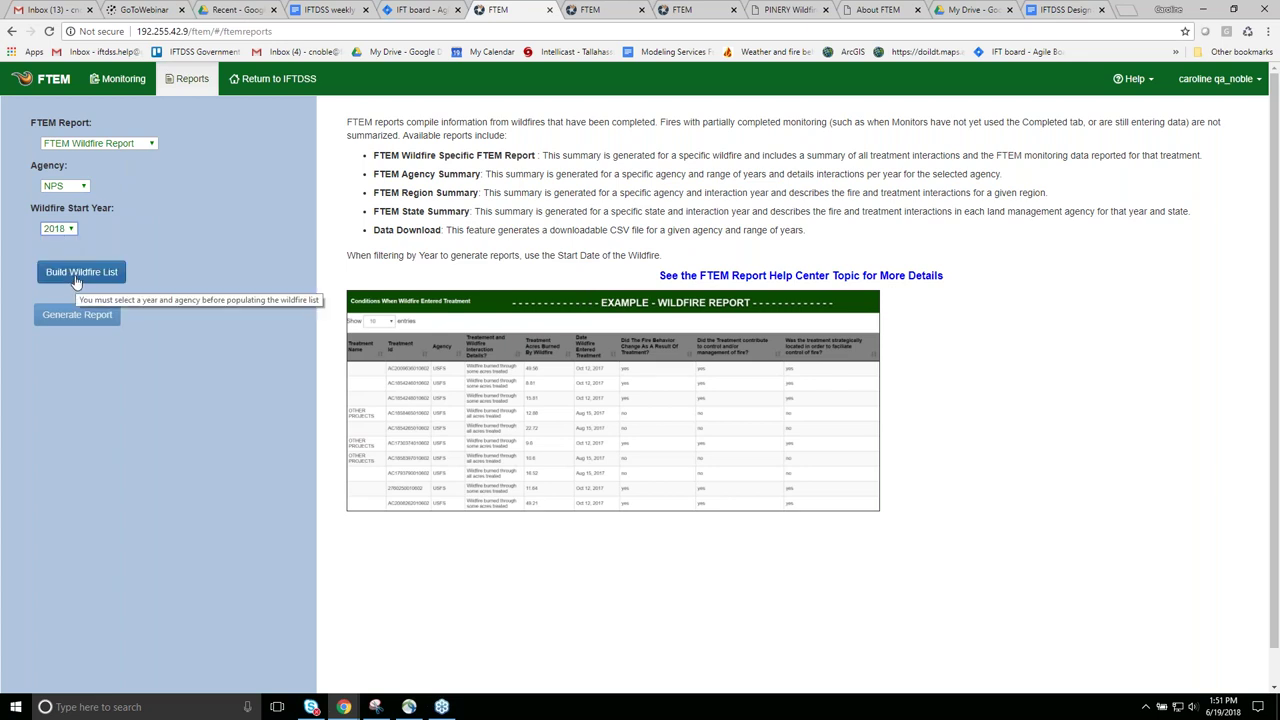
left_click(77, 283)
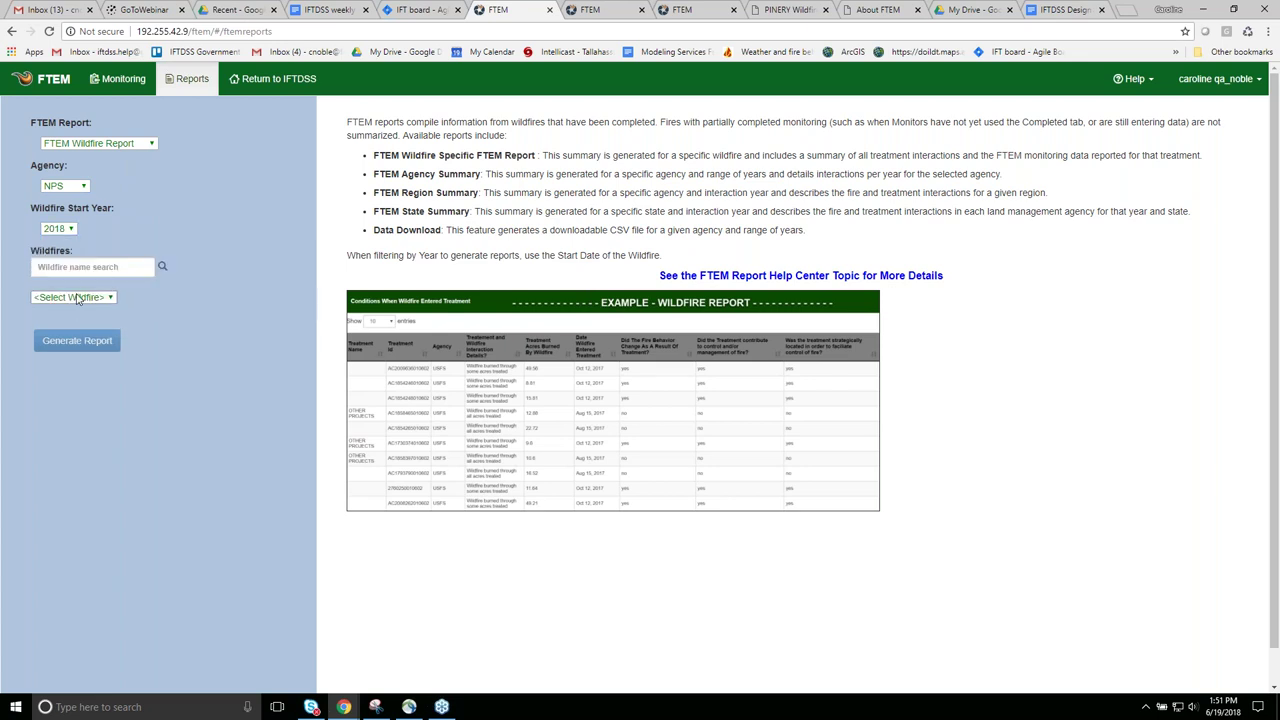
Generate the FTEM Wildfire Report for CONTEXT FIRE and reload the report page.
left_click(77, 298)
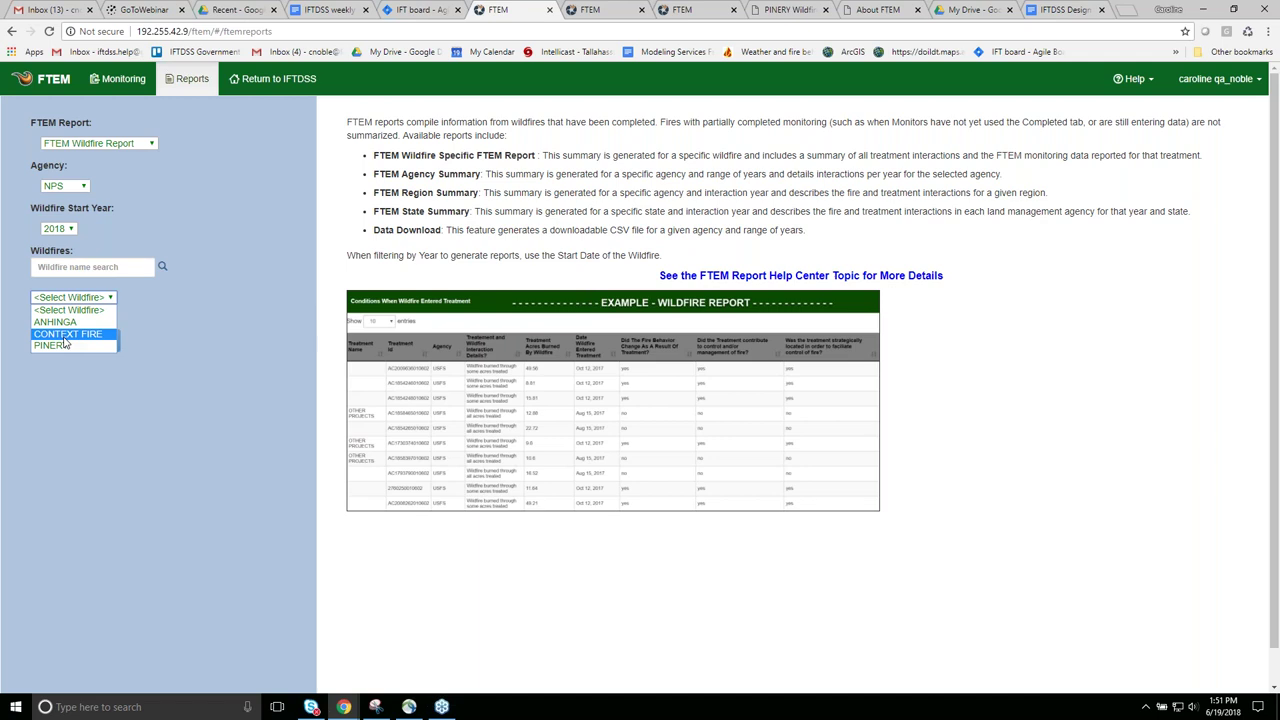
left_click(66, 334)
left_click(70, 340)
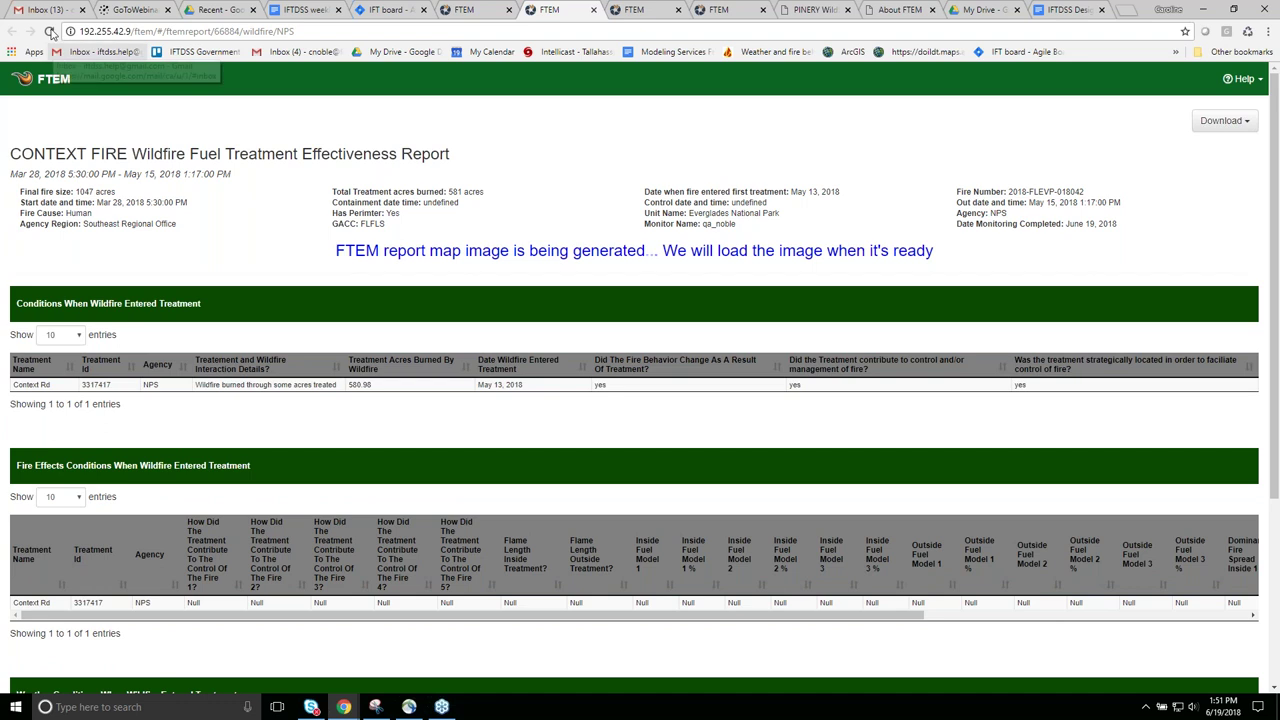
left_click(50, 32)
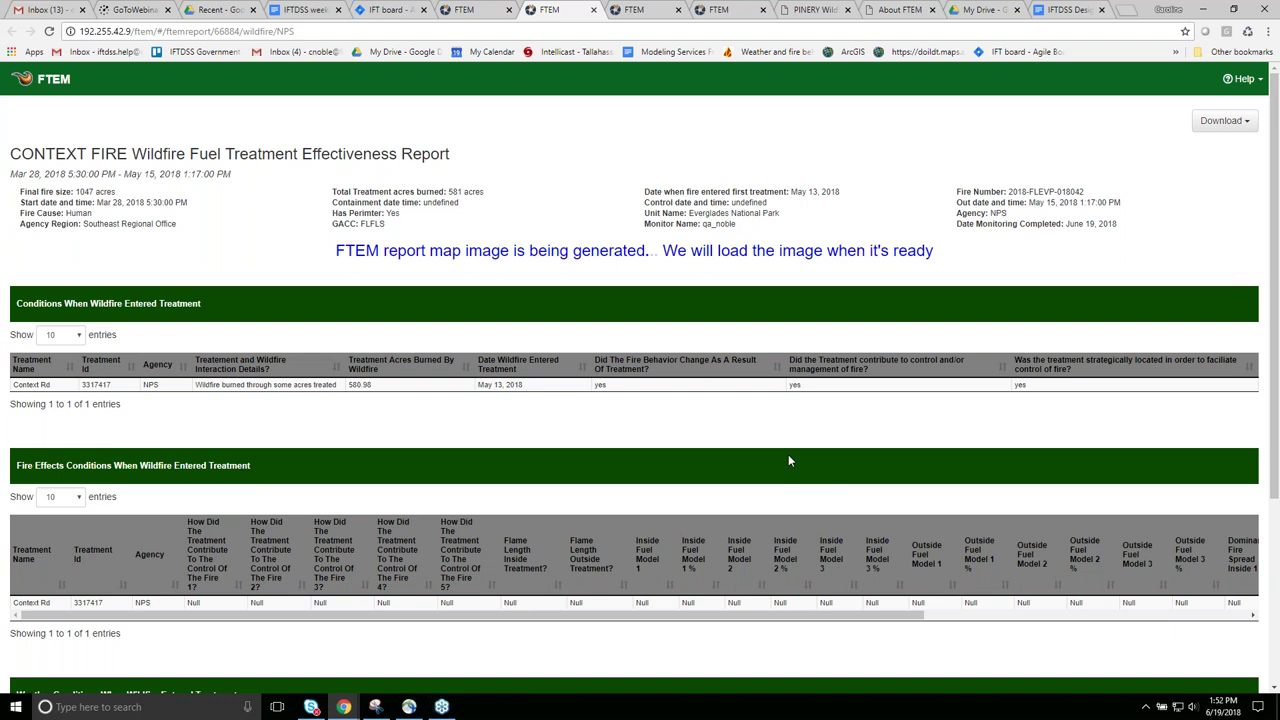
Generate the CONTEXT FIRE report again from the Reports page, close the older report pages and view the new one.
left_click(476, 11)
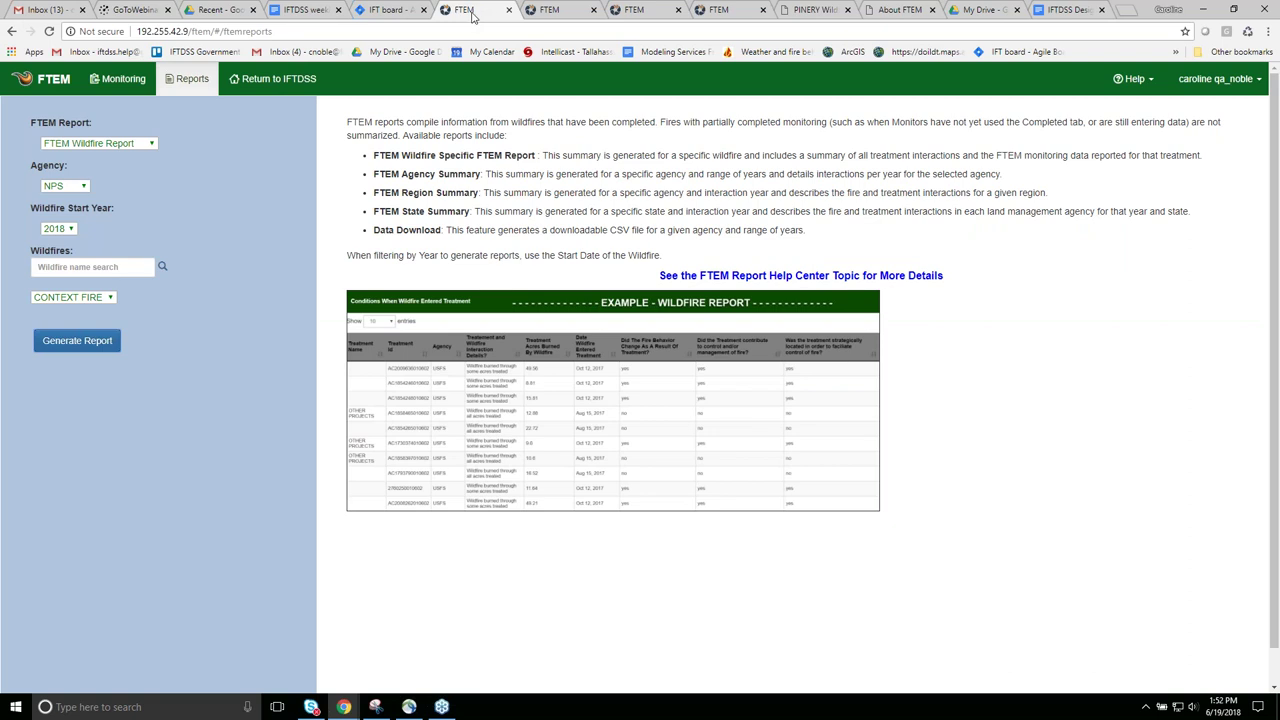
left_click(62, 343)
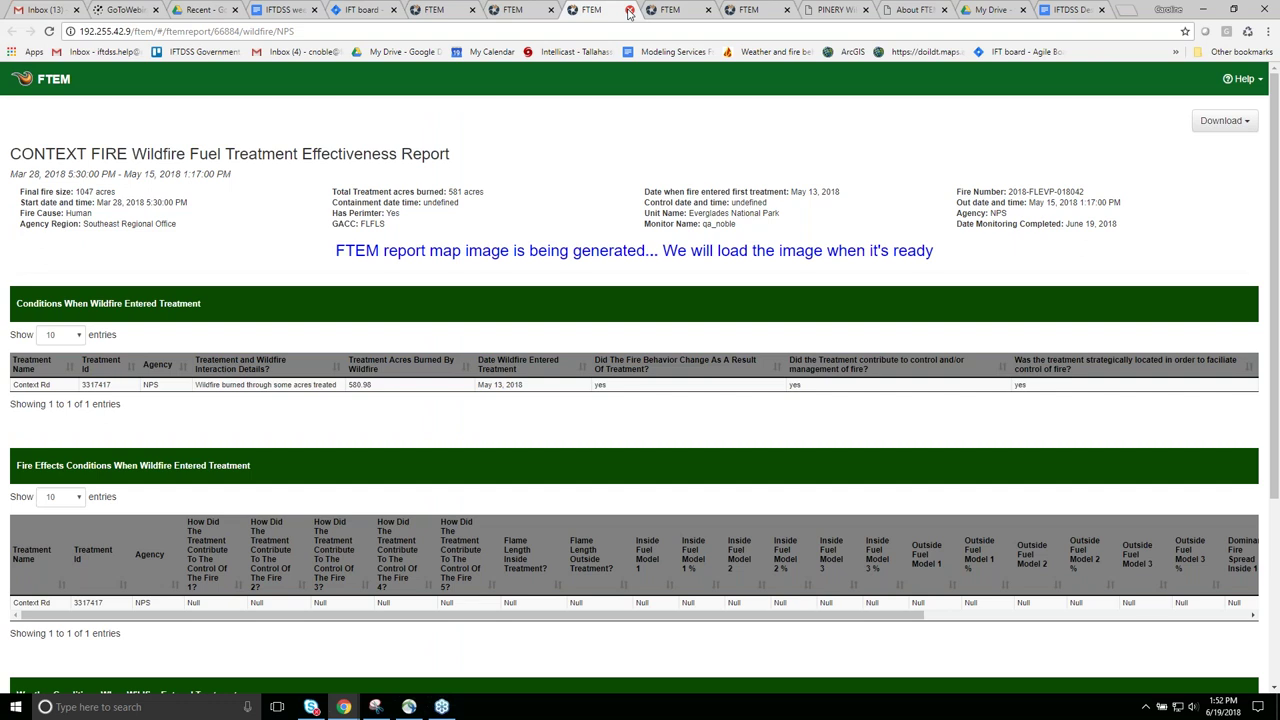
left_click(629, 11)
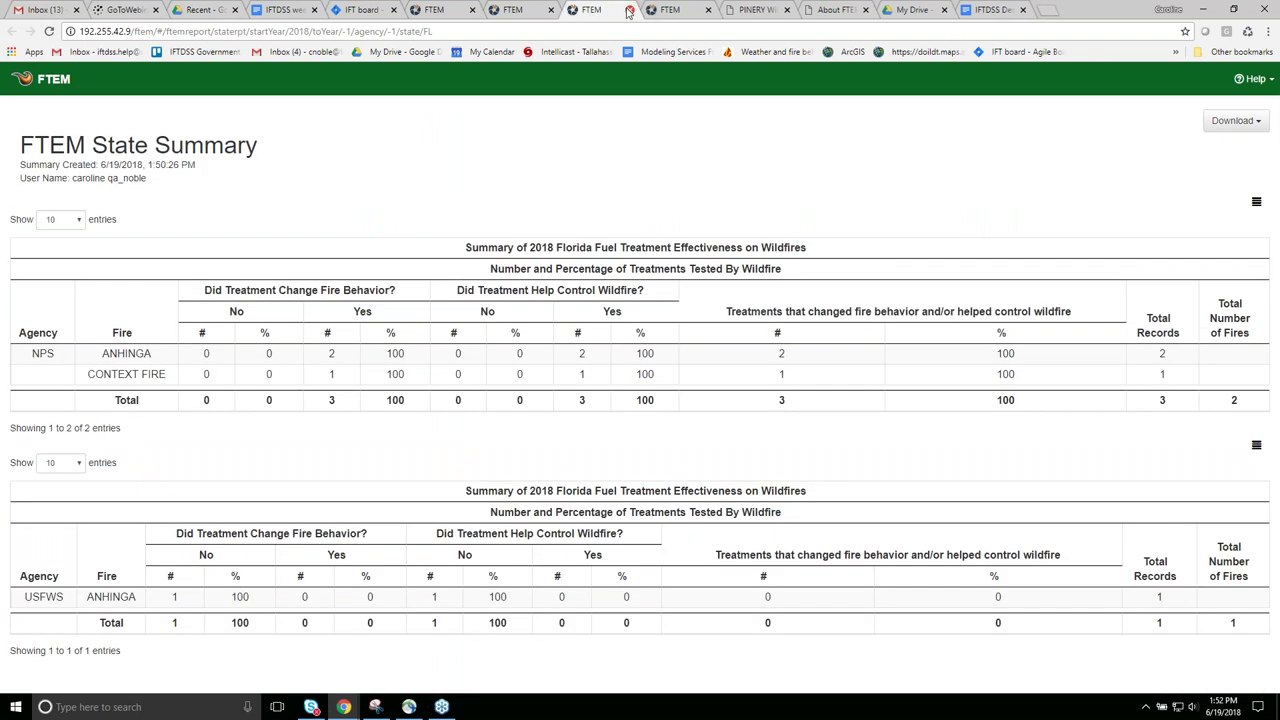
left_click(629, 11)
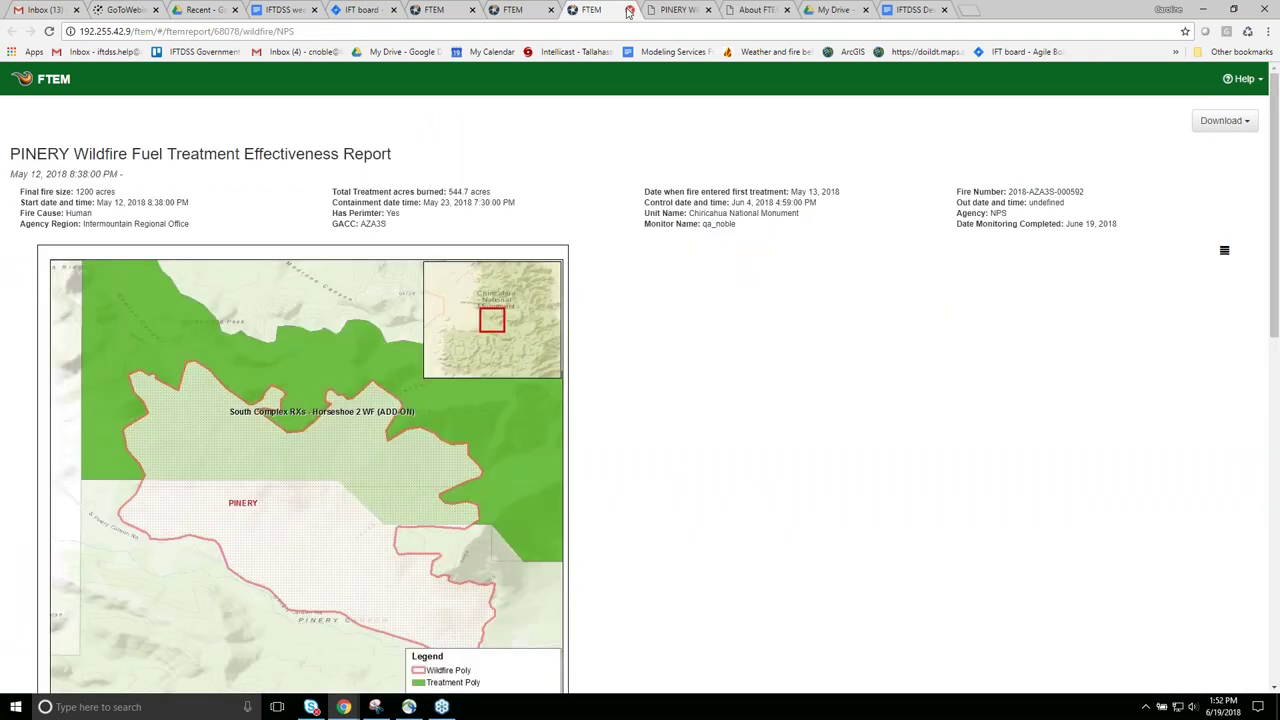
left_click(629, 11)
left_click(525, 12)
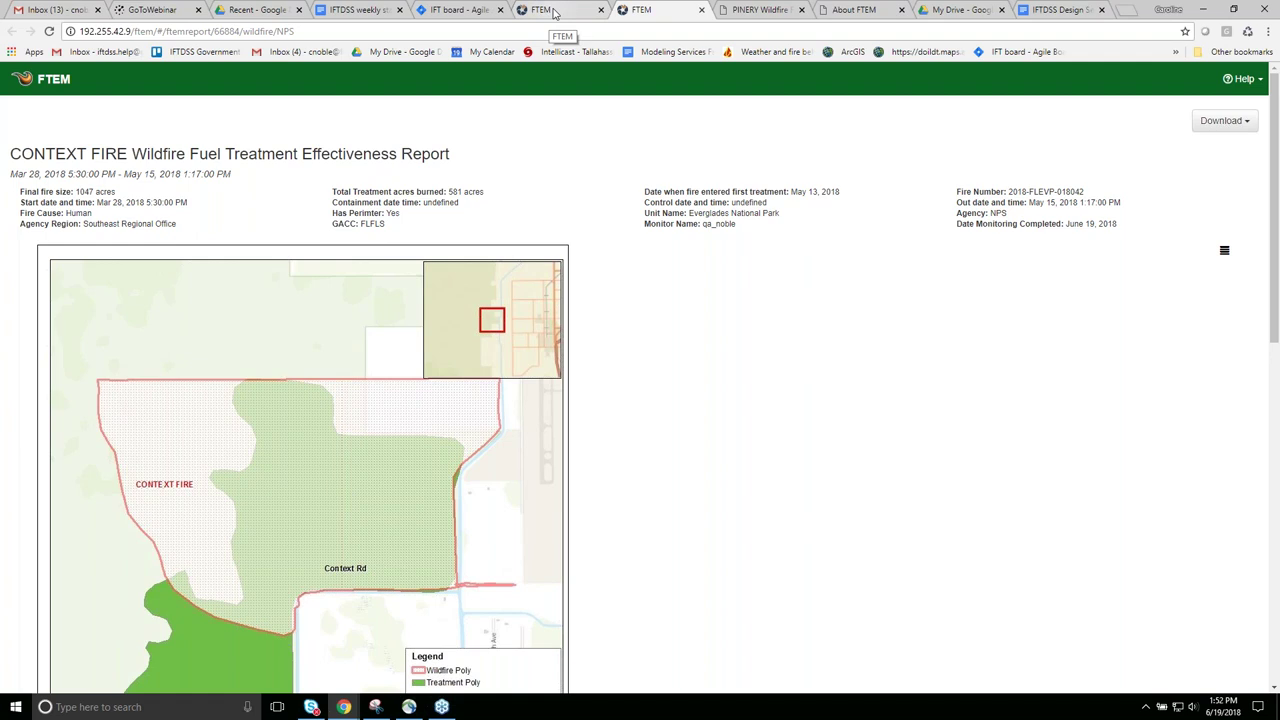
Leave the CONTEXT FIRE report and go back to FTEM's Monitoring page.
left_click(553, 12)
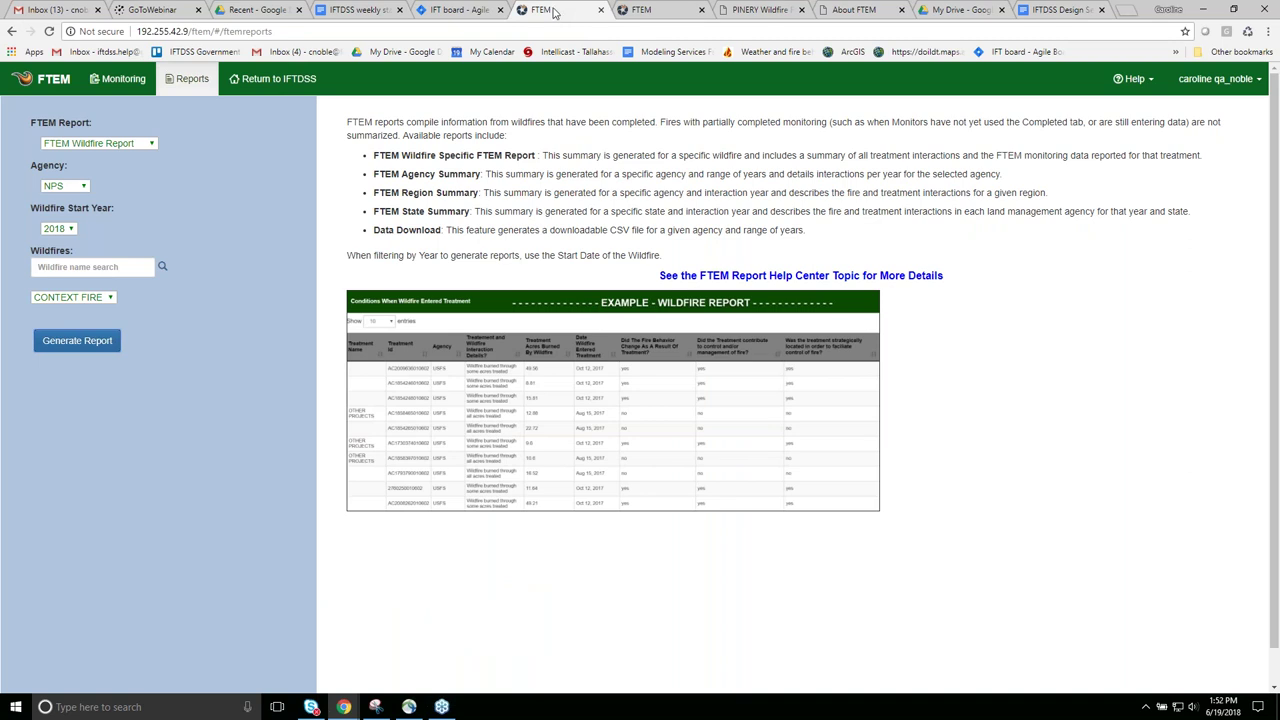
left_click(128, 82)
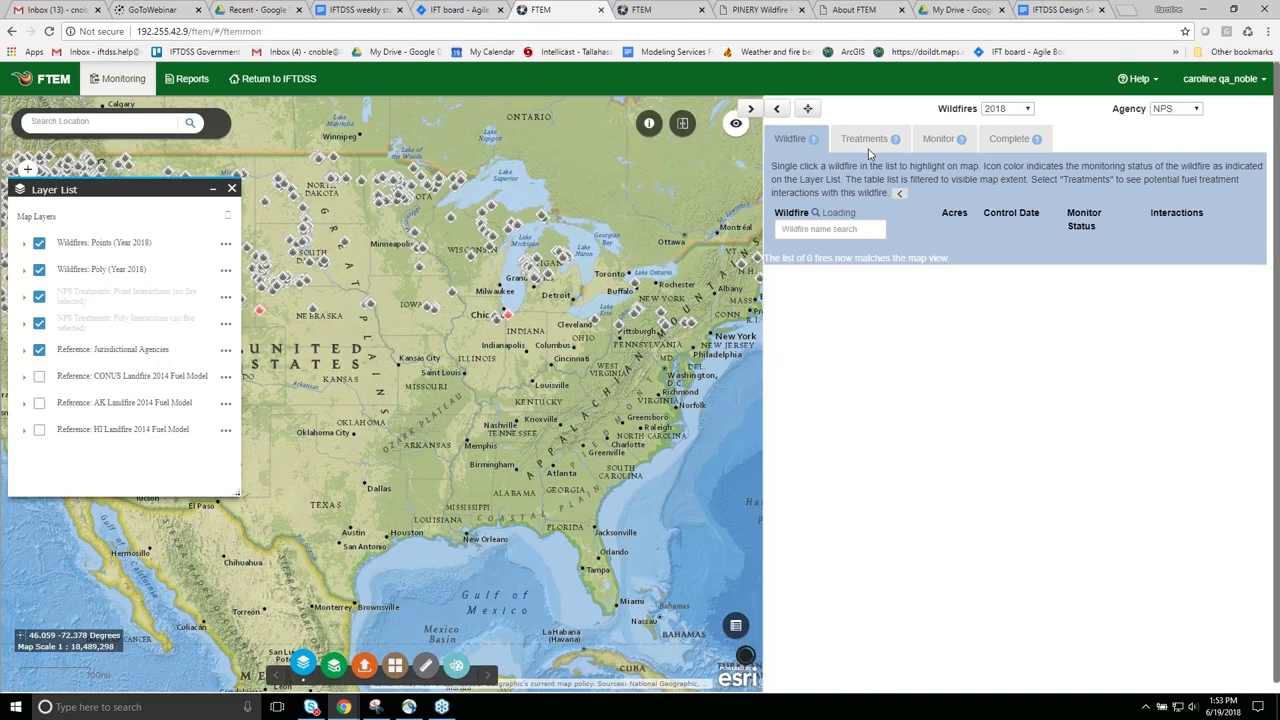
Open the account's FTEM user roles page and look over the My FTEM Profile and My FTEM Roles sections.
left_click(1225, 78)
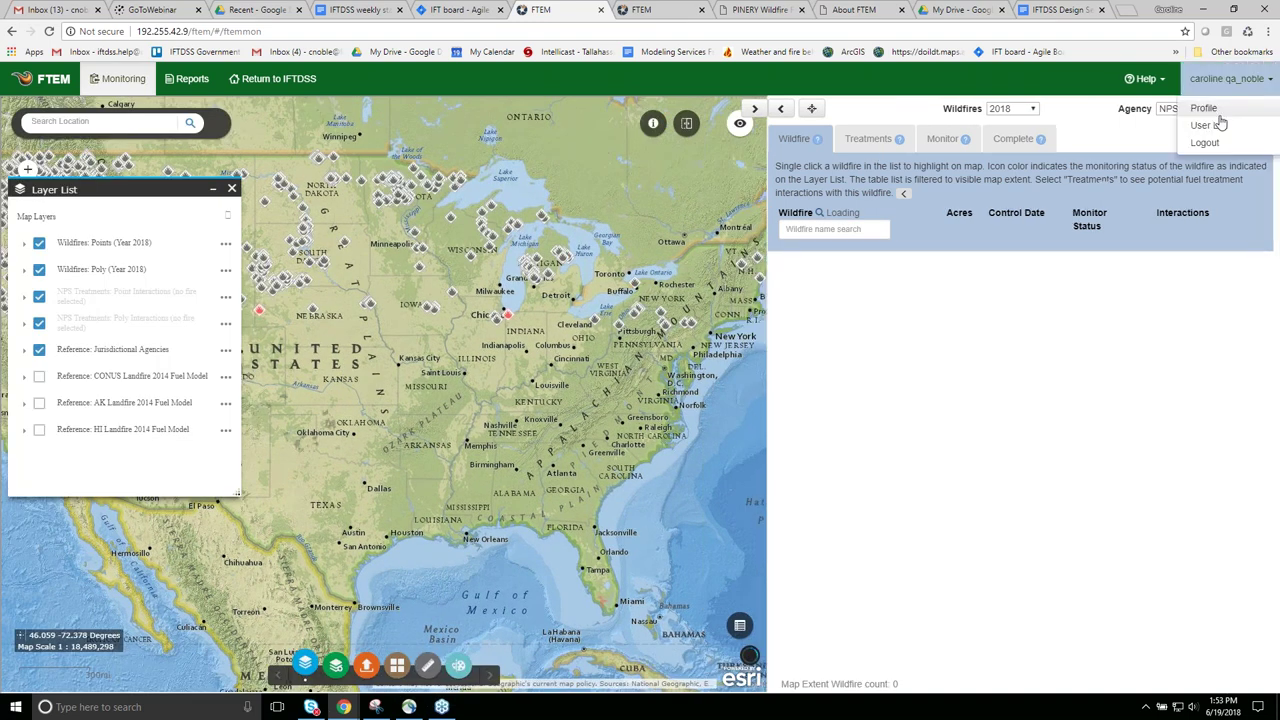
left_click(1220, 122)
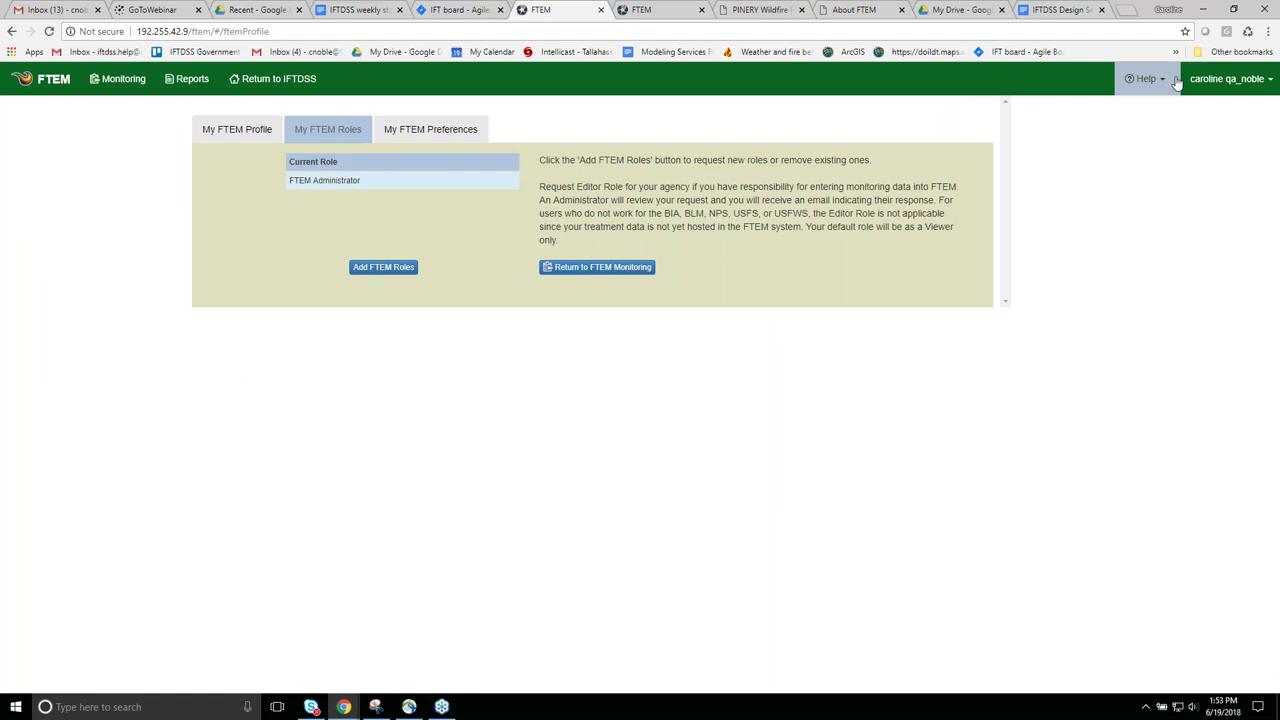
left_click(1235, 92)
left_click(1223, 105)
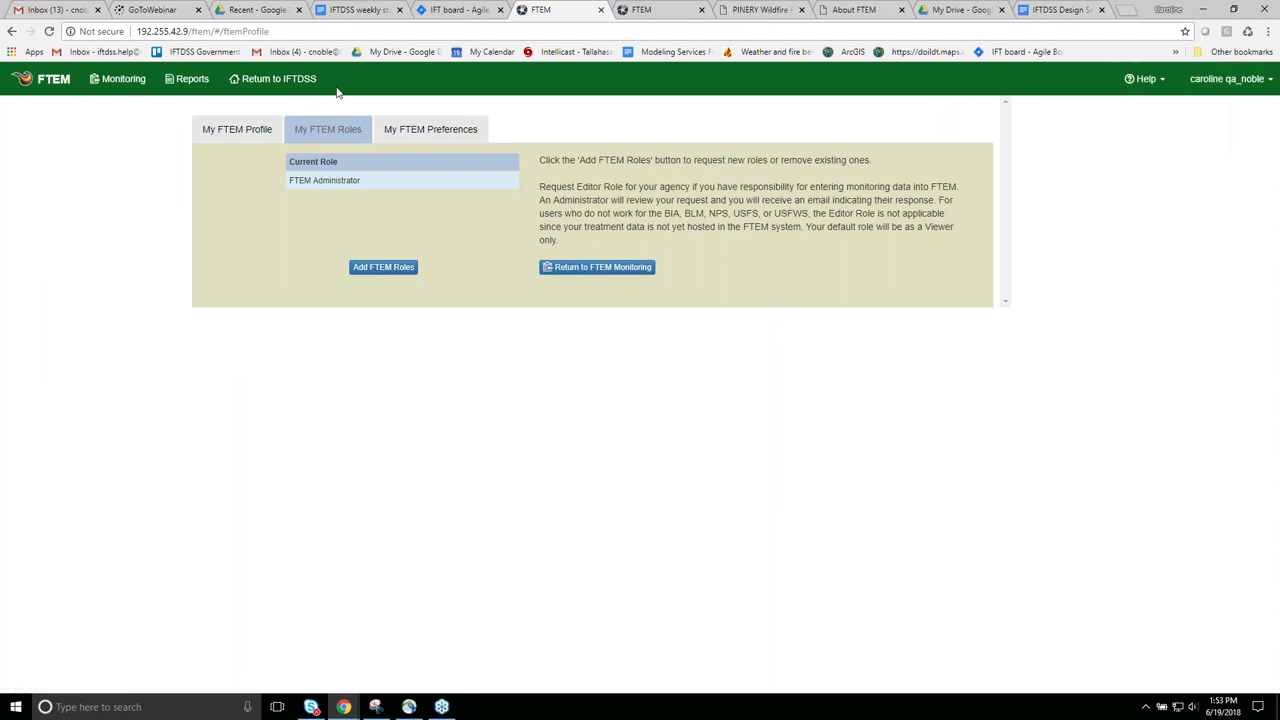
left_click(238, 138)
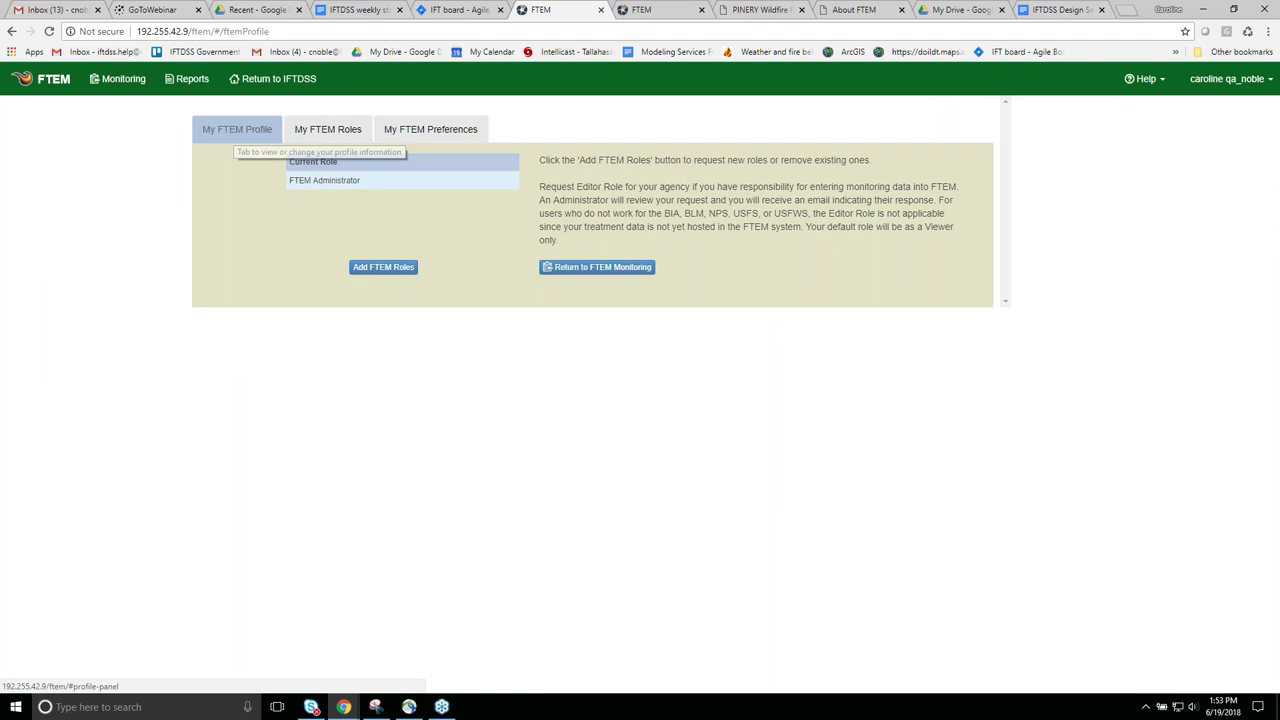
left_click(295, 131)
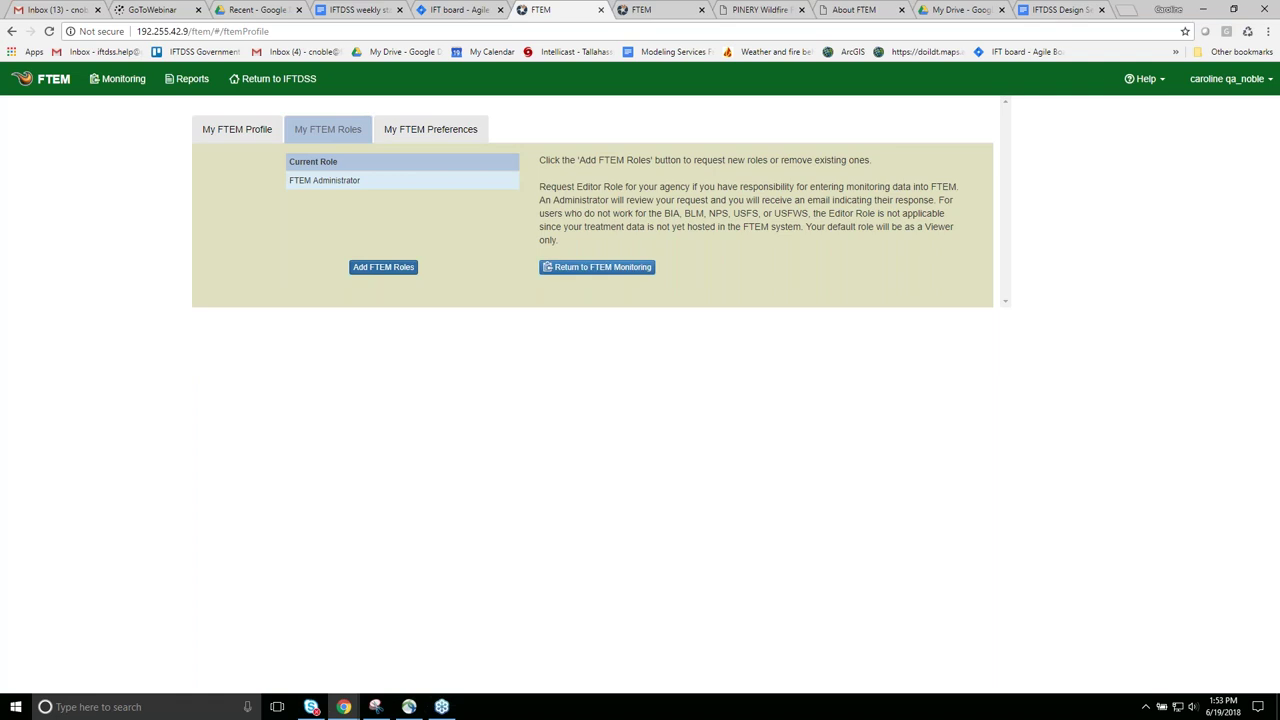
View the Add FTEM Roles request form, close it without requesting a role, and return to the Monitoring page.
left_click(383, 267)
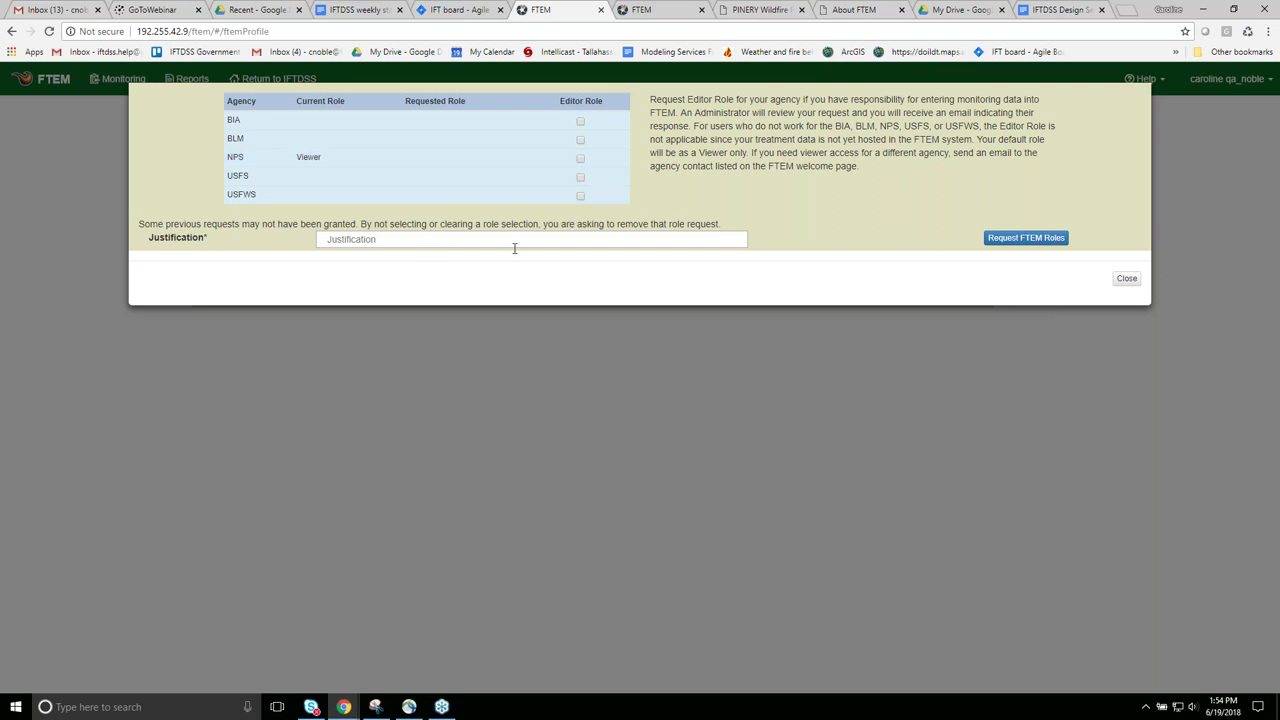
left_click(1127, 279)
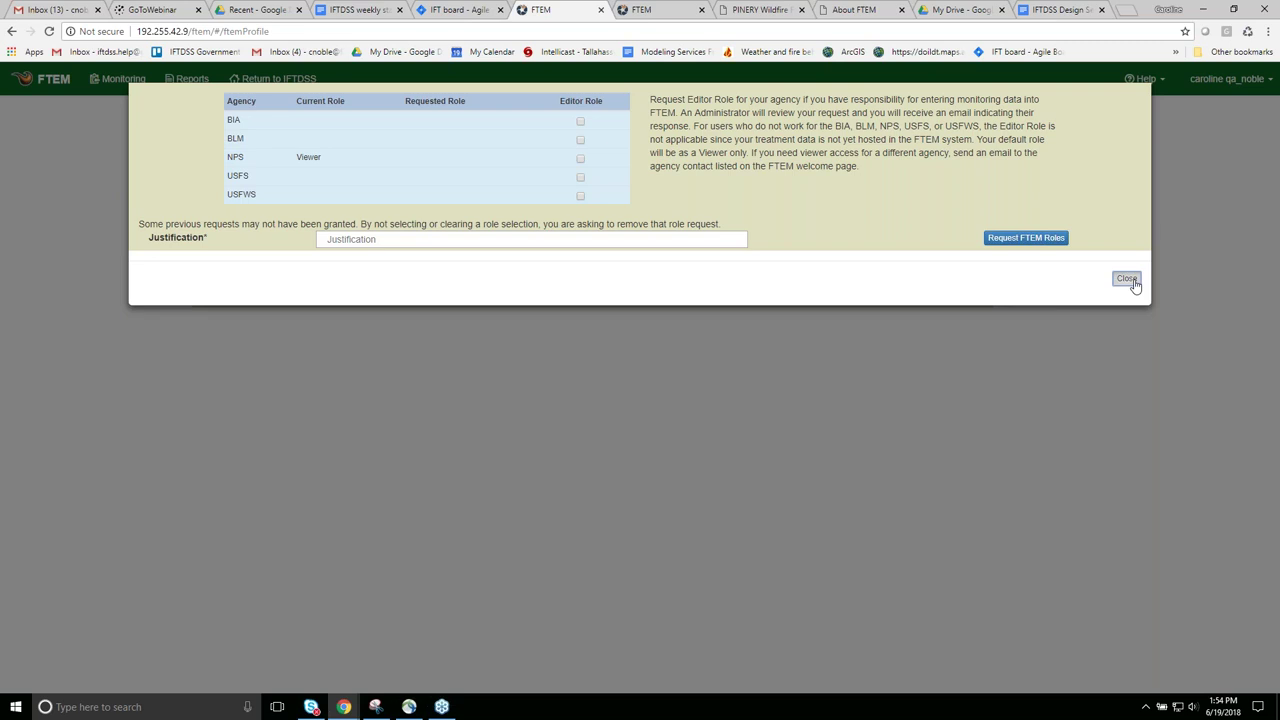
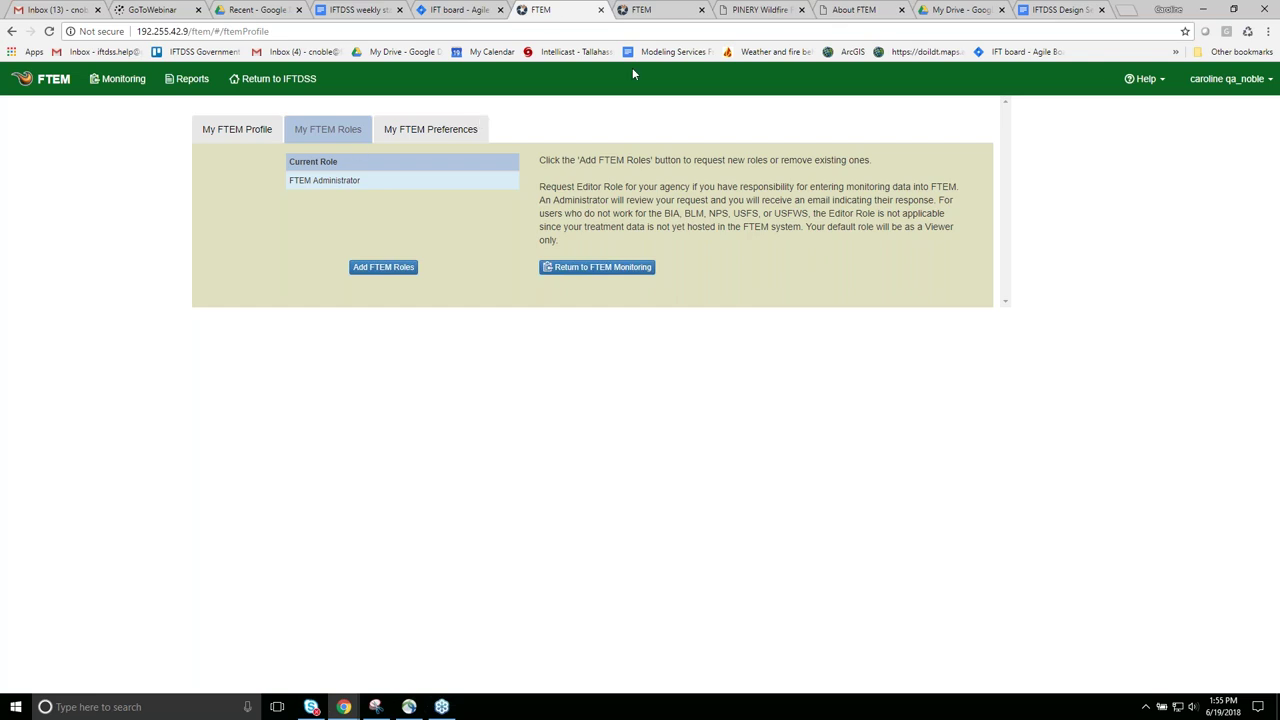
left_click(118, 78)
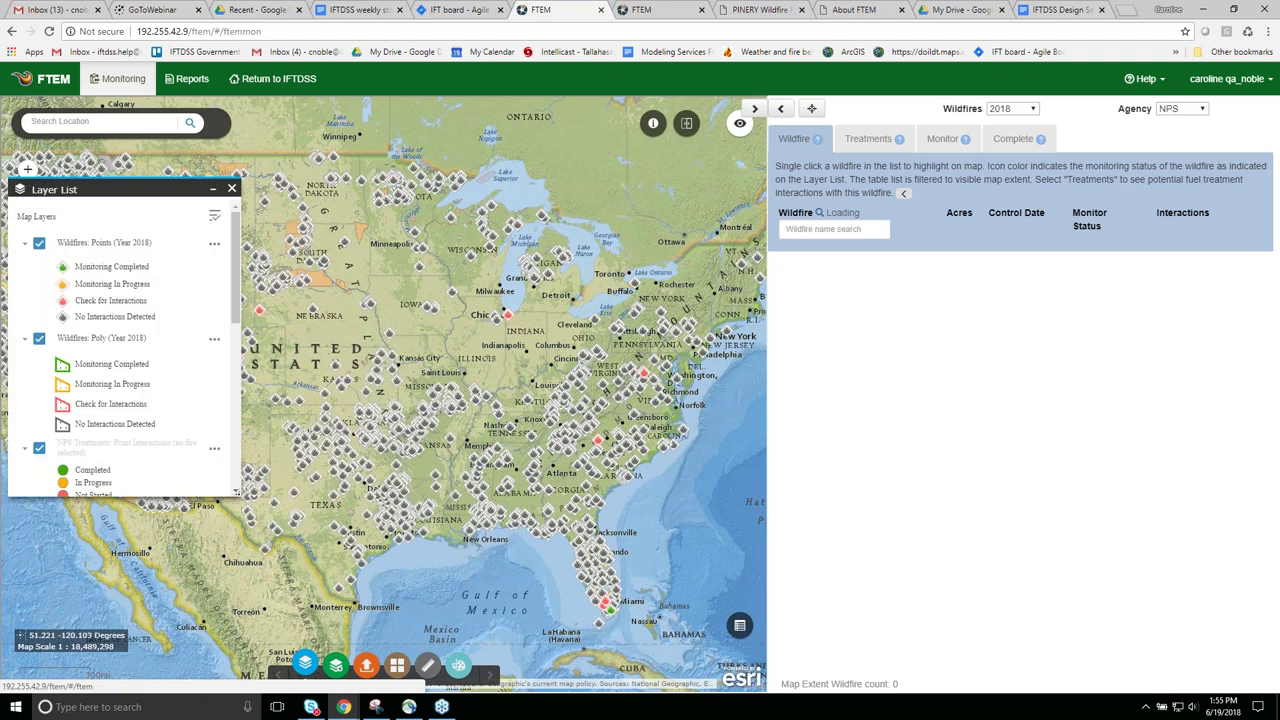
Move the Layer List clear of the map, bring Alaska into view and show the wildfires for 2017.
left_click_drag(107, 176, 105, 100)
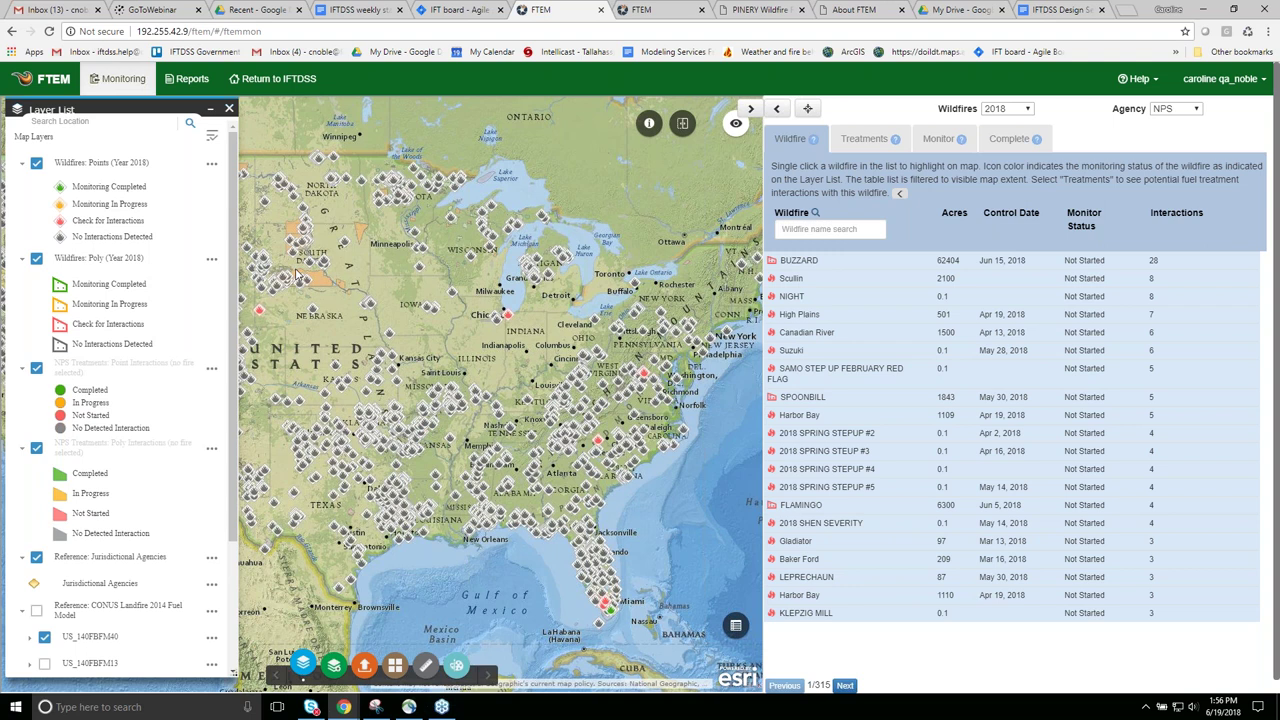
left_click_drag(296, 275, 676, 477)
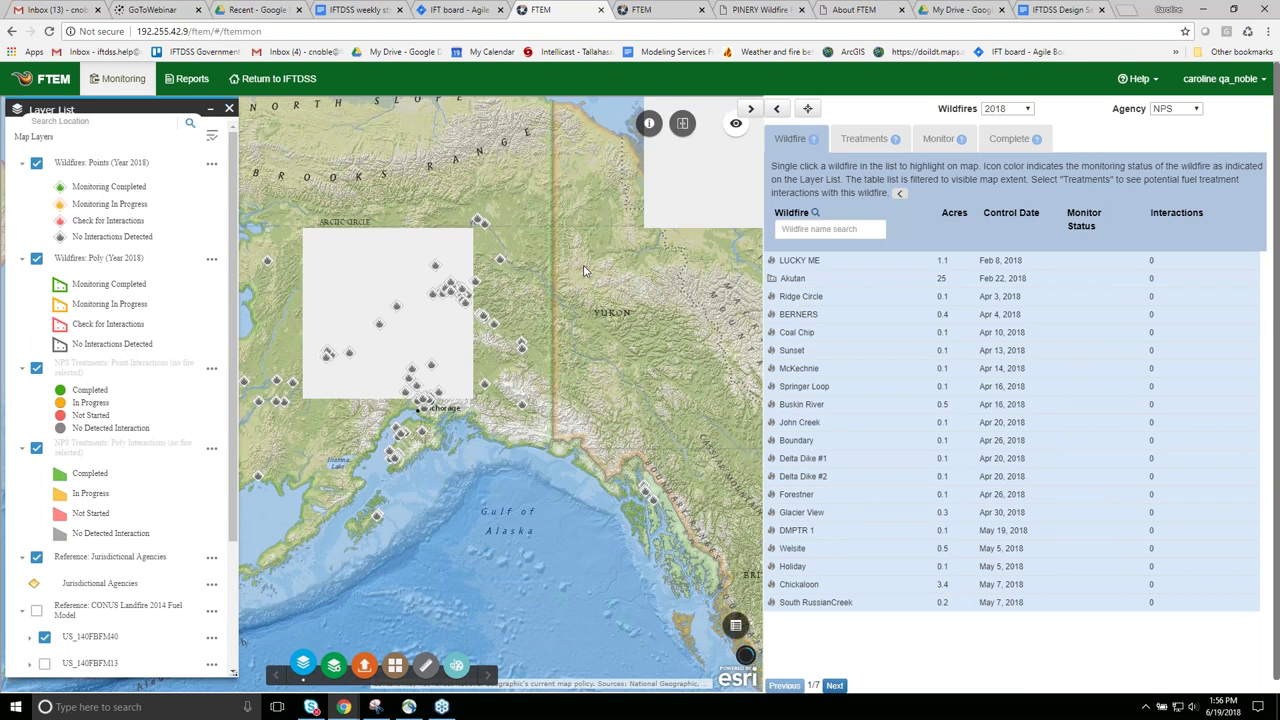
left_click_drag(585, 270, 710, 360)
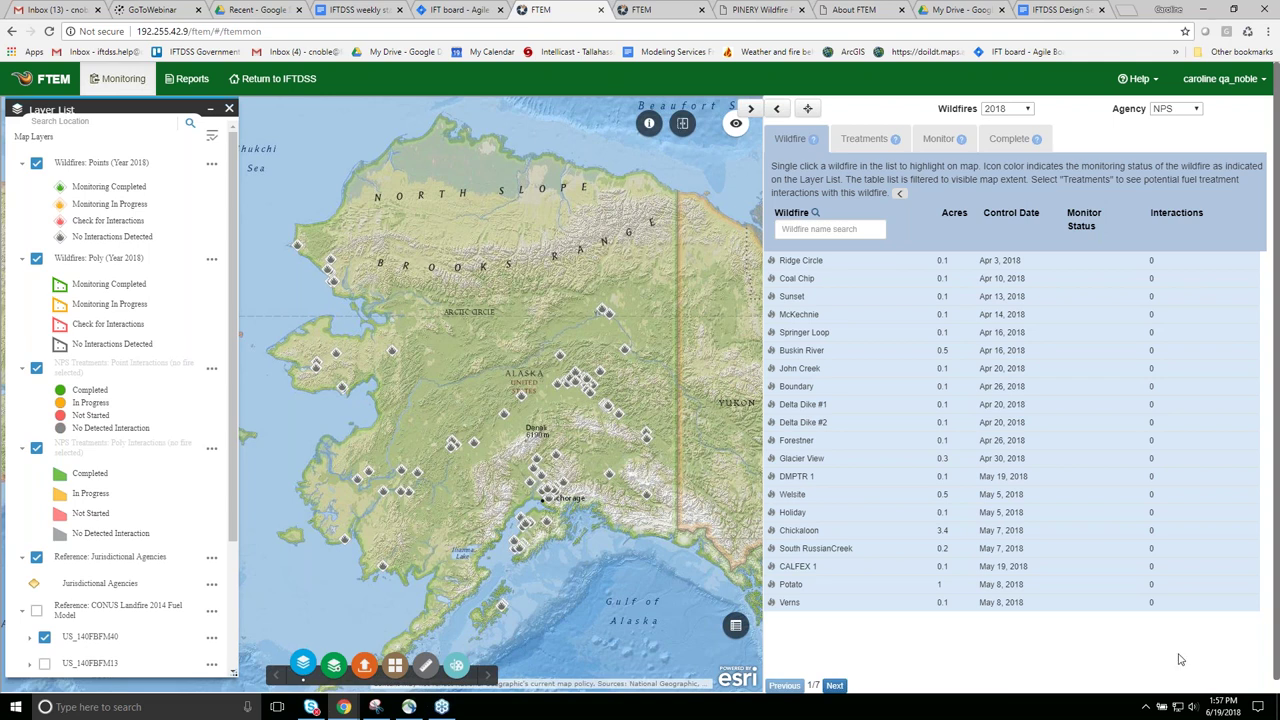
left_click(1029, 111)
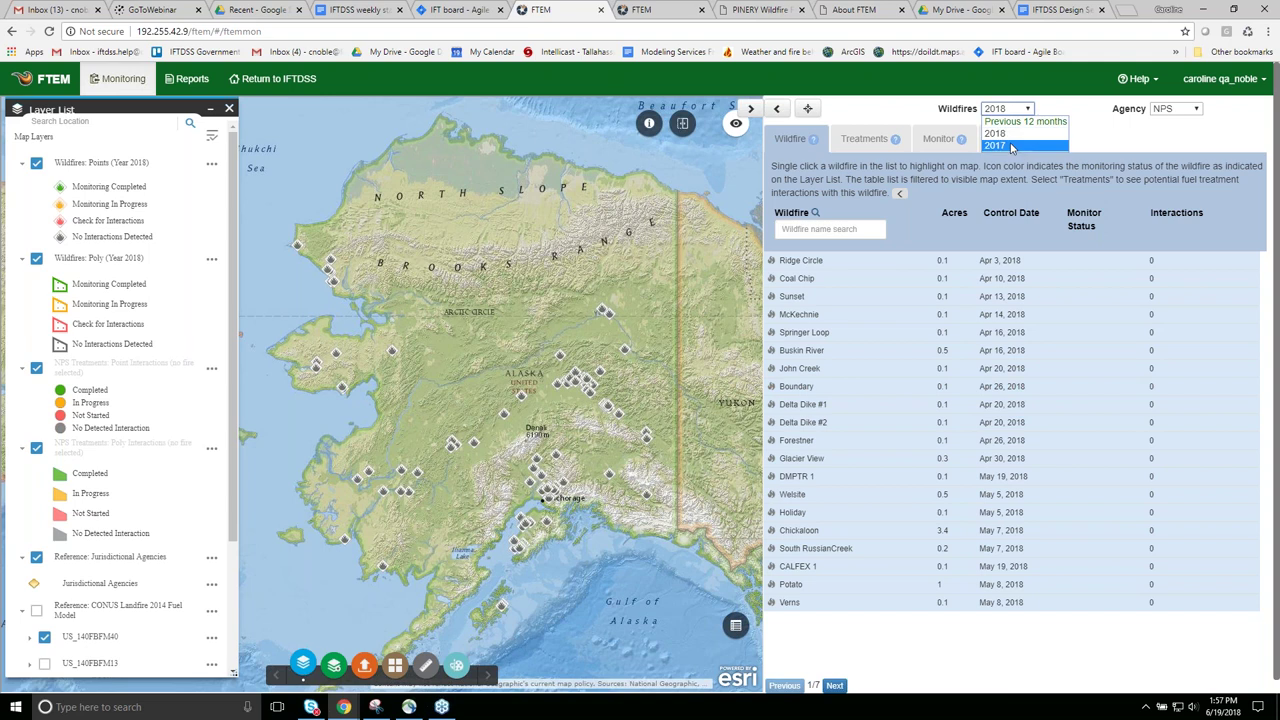
left_click(1012, 146)
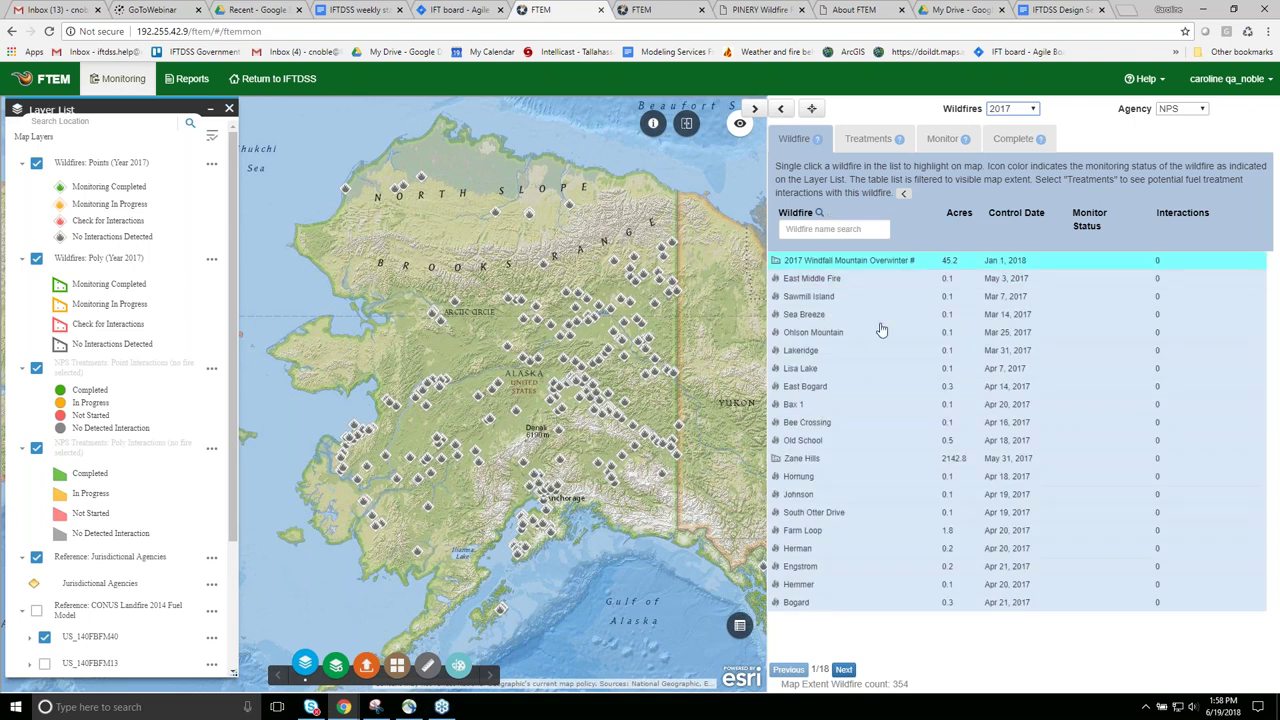
Switch the CONUS Landfire 2014 Fuel Model reference layer on and back off in the Layer List.
left_click(1034, 110)
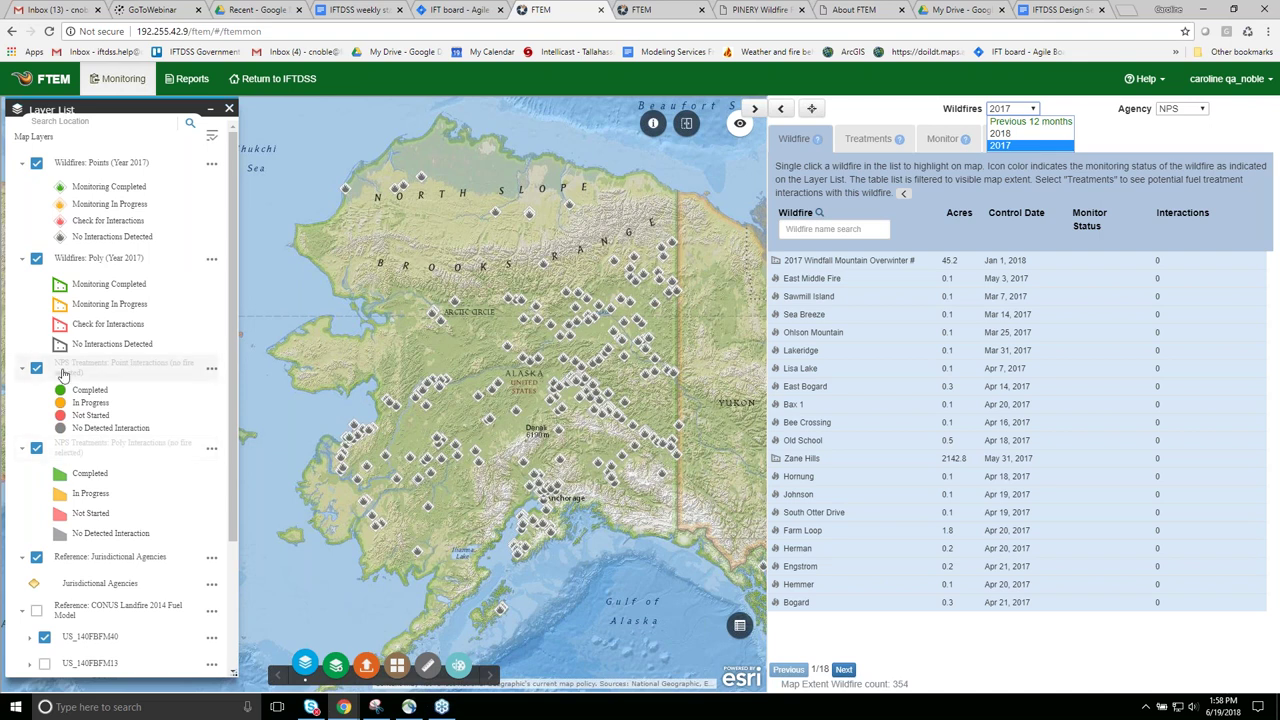
left_click(233, 390)
left_click_drag(233, 390, 239, 517)
left_click(36, 441)
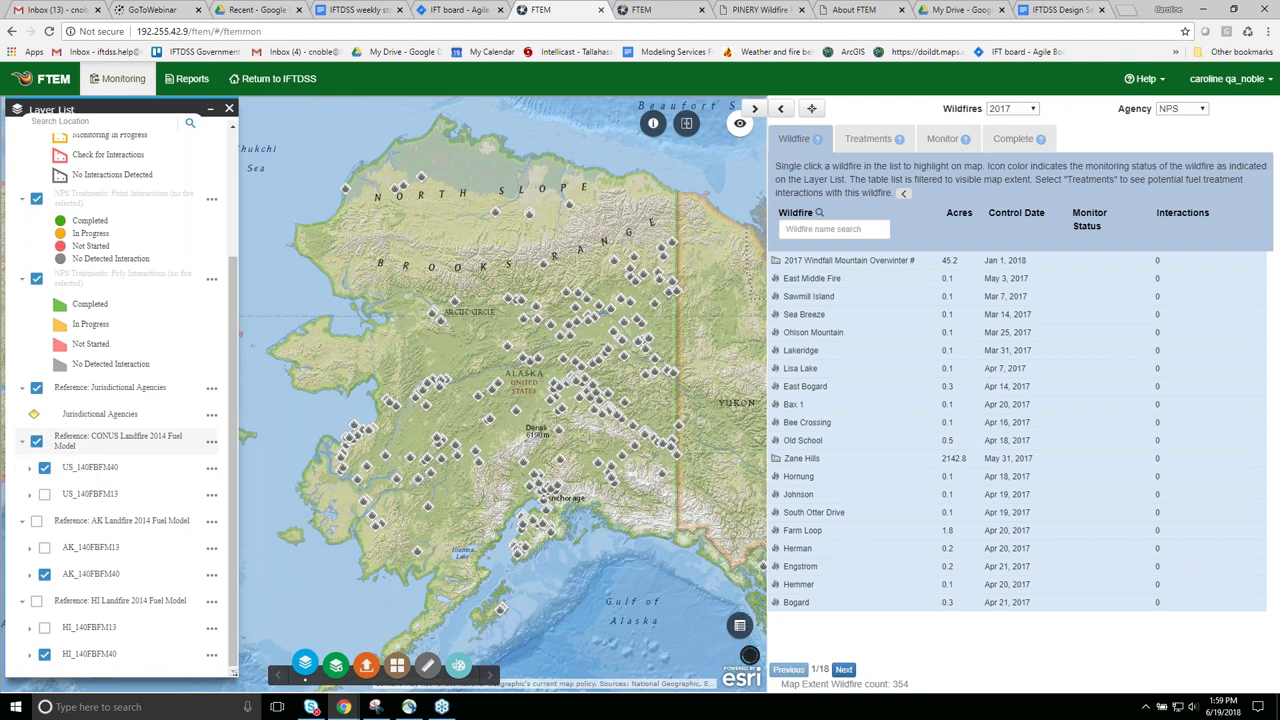
left_click(36, 441)
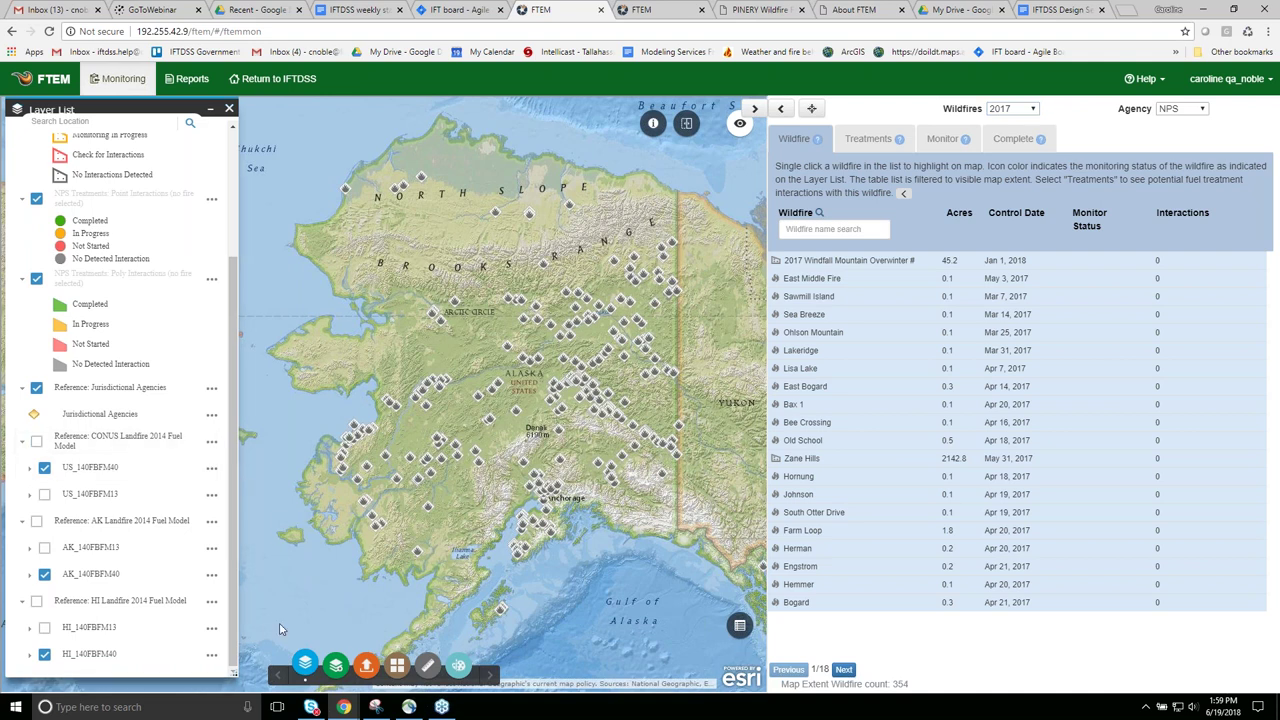
Add the BIA FTEM Treatment Polys and USFS FTEM Treatment Points layers to the map.
left_click(336, 666)
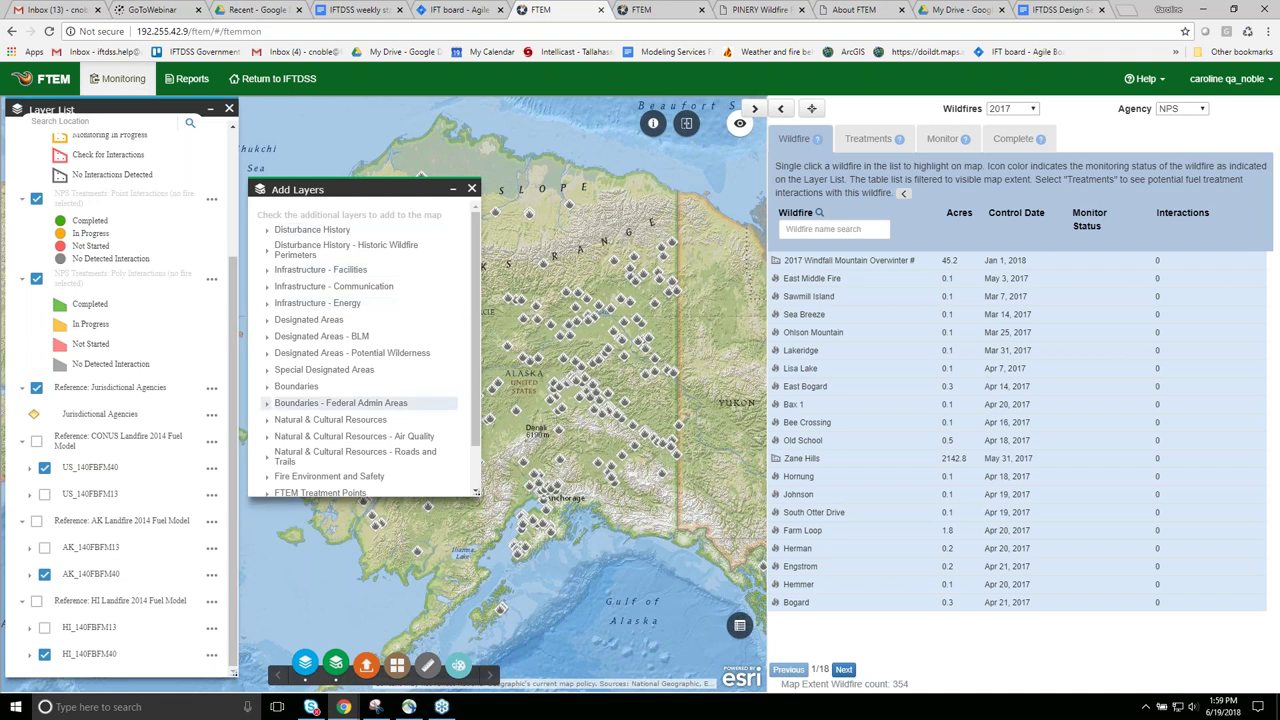
left_click_drag(478, 352, 487, 400)
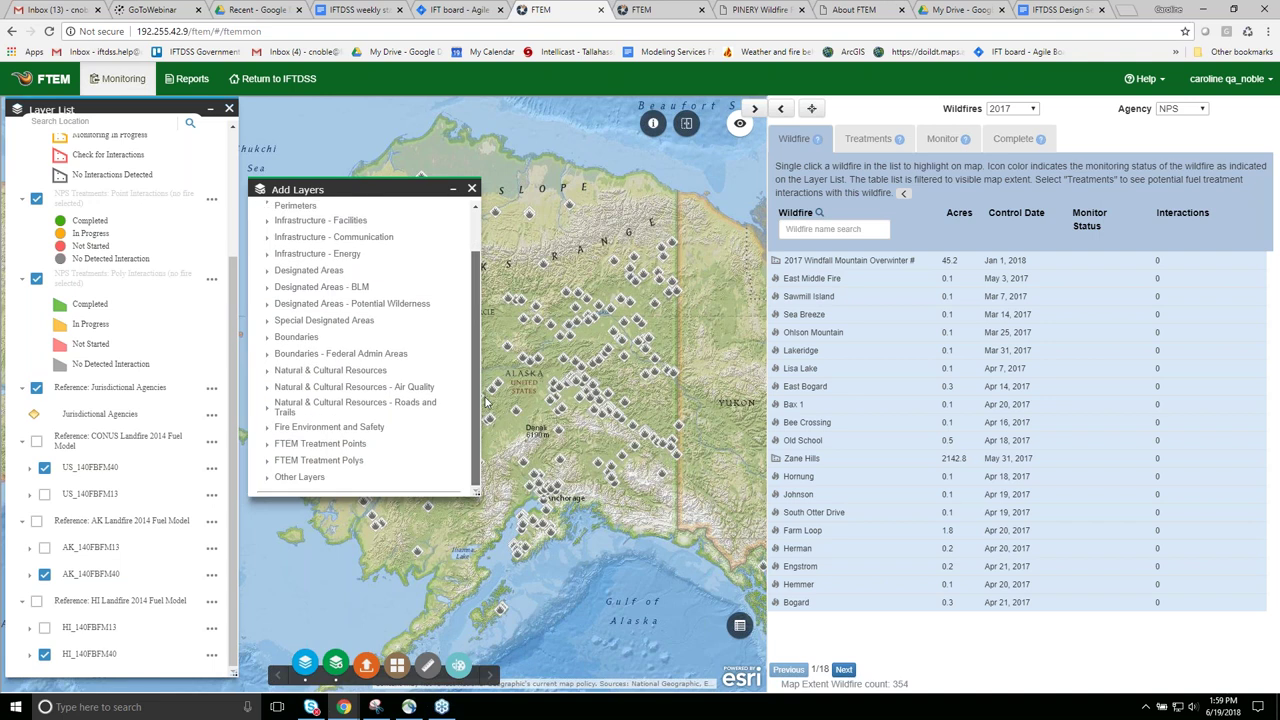
left_click(267, 445)
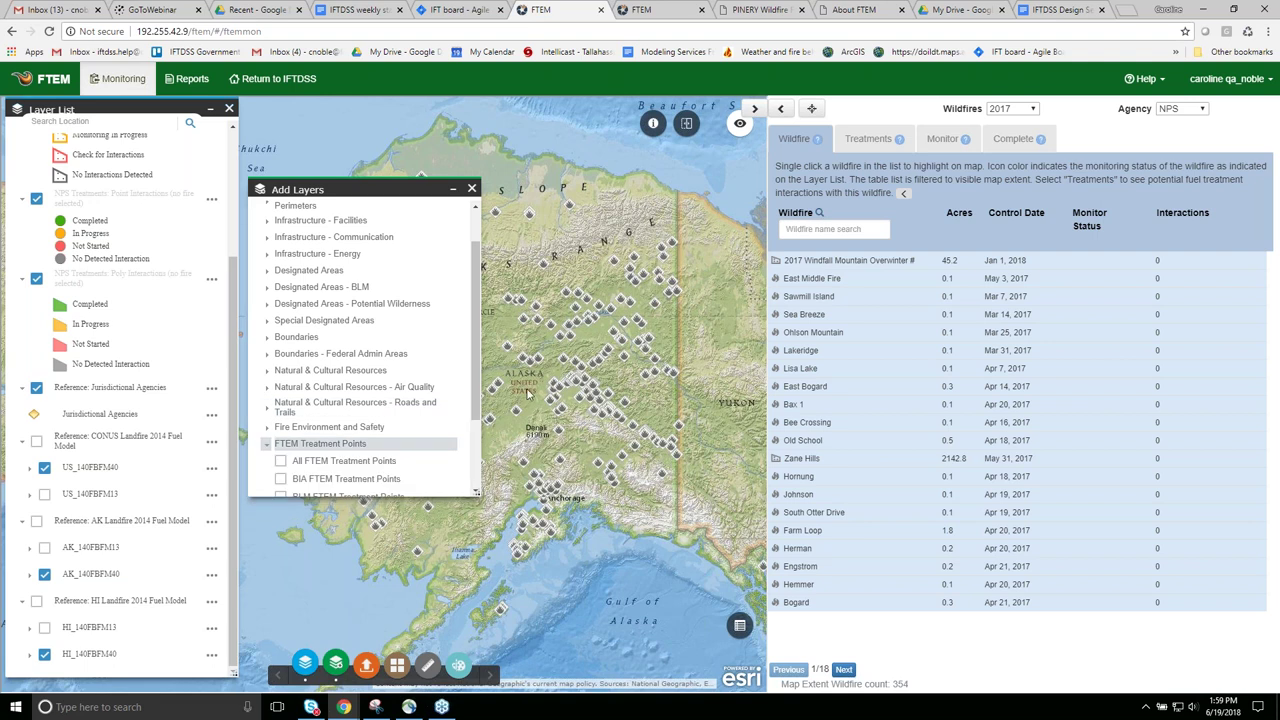
left_click_drag(478, 381, 479, 440)
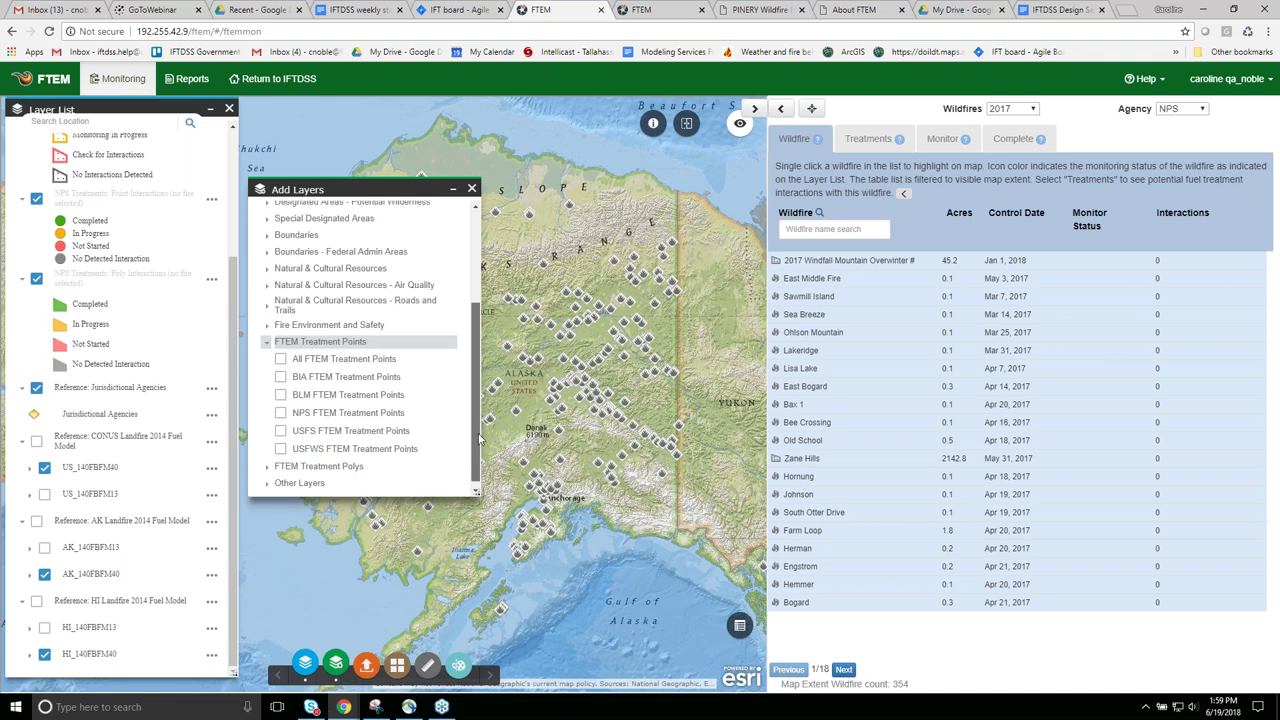
left_click(319, 466)
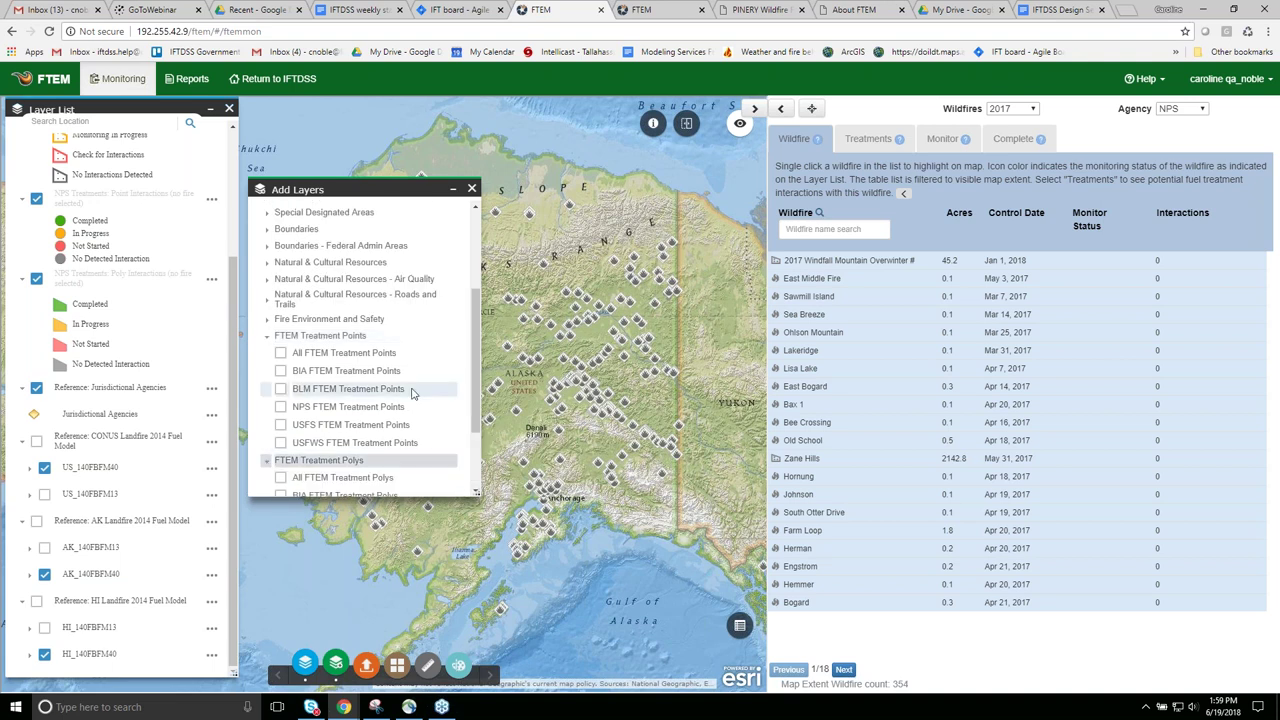
left_click_drag(478, 378, 478, 420)
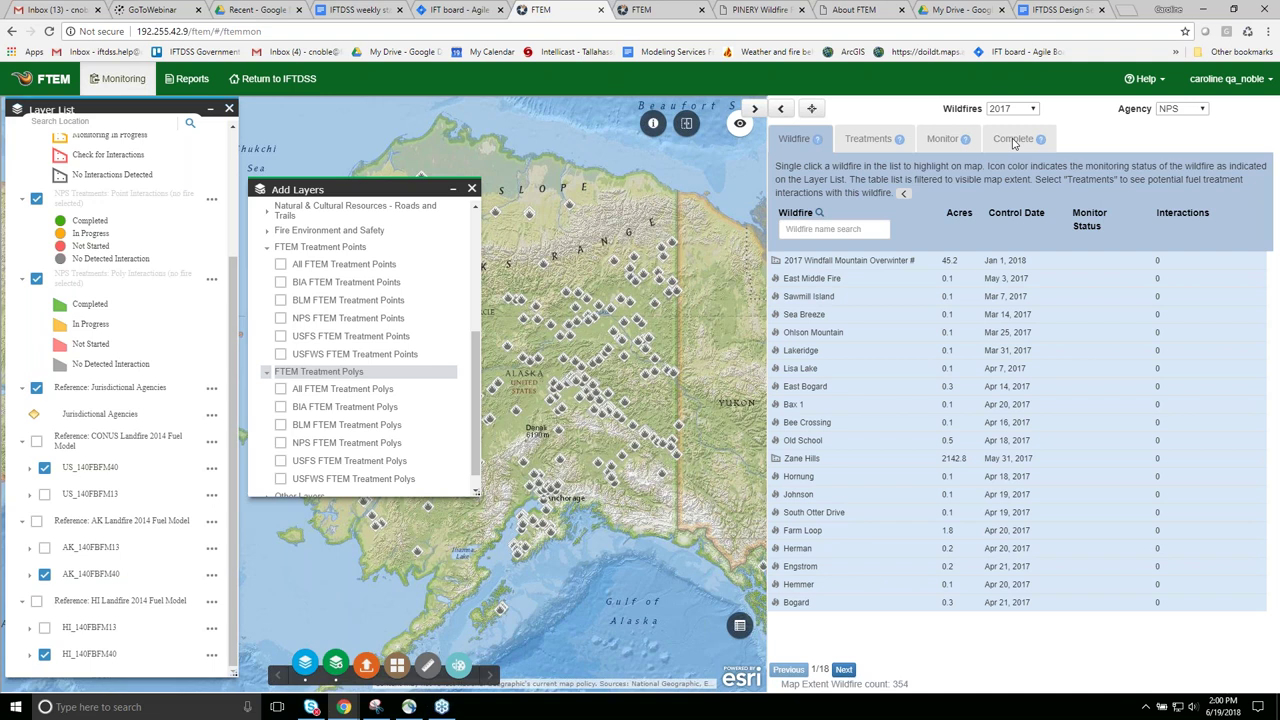
left_click(281, 407)
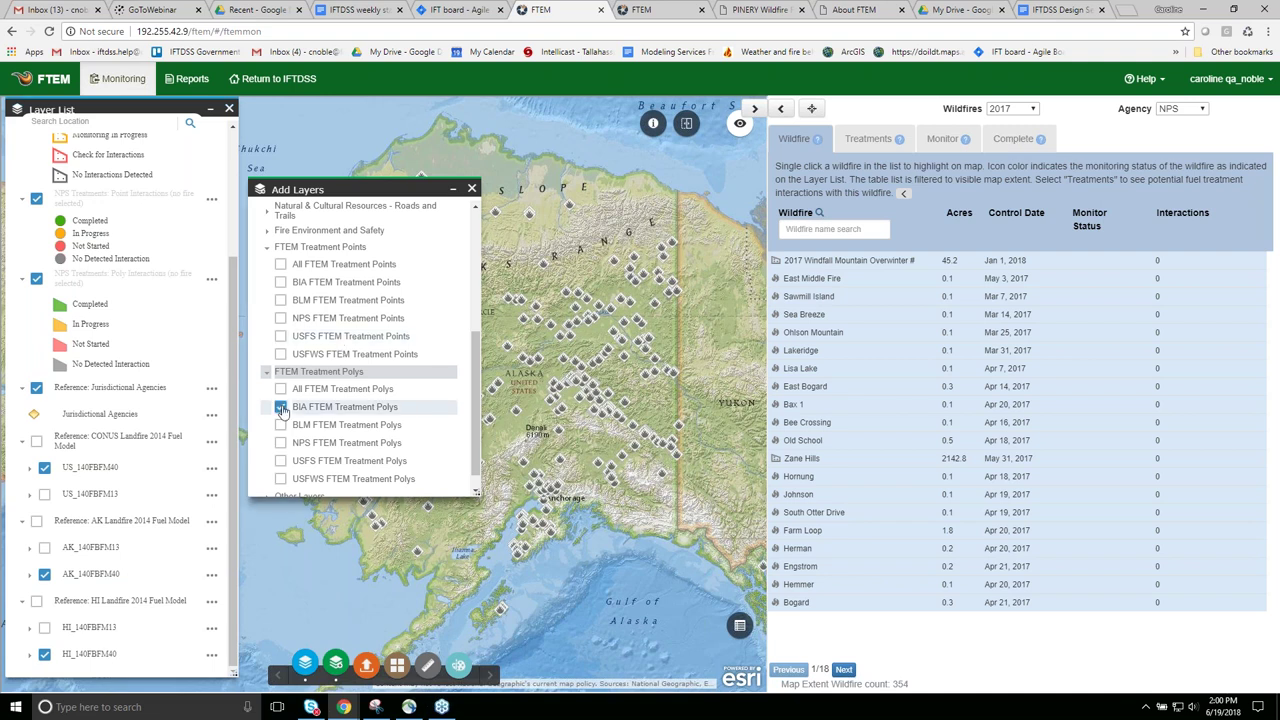
left_click(281, 337)
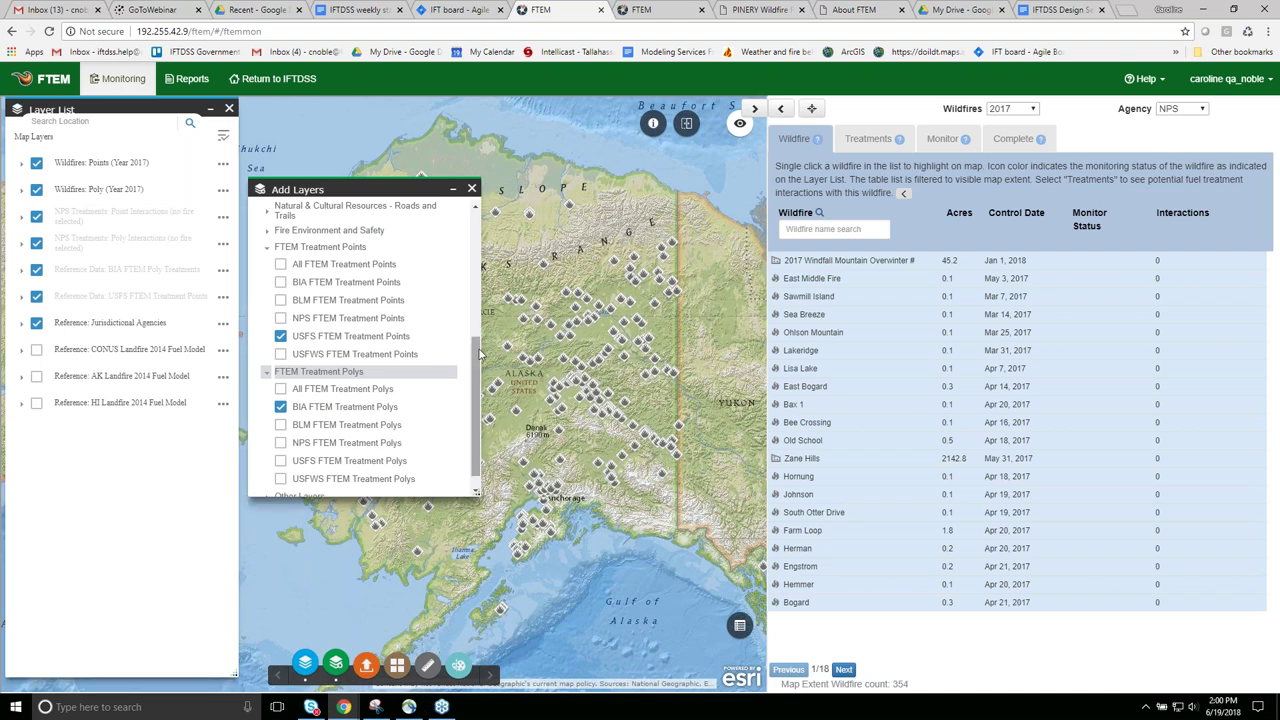
Add the Active Fire Perimeters (GEOMAC) layer from Other Layers and close the Add Layers window.
scroll(479, 352, "down", 1)
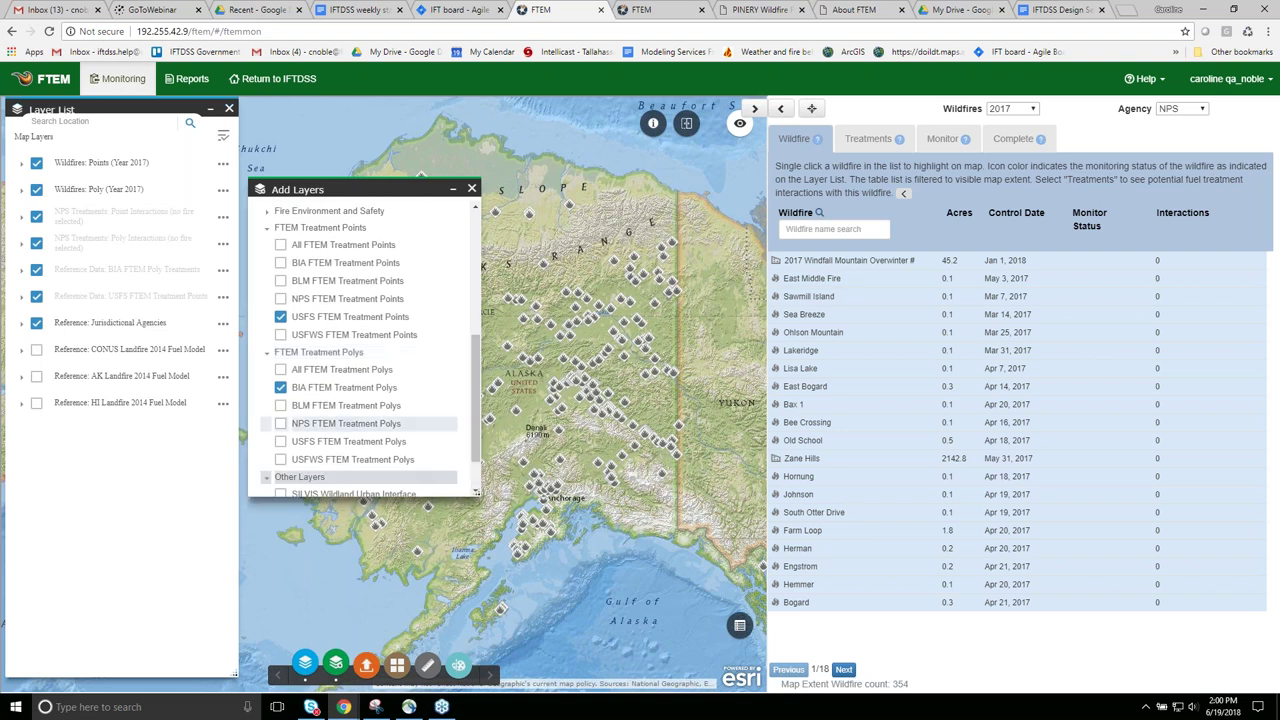
scroll(480, 364, "down", 1)
scroll(480, 366, "down", 3)
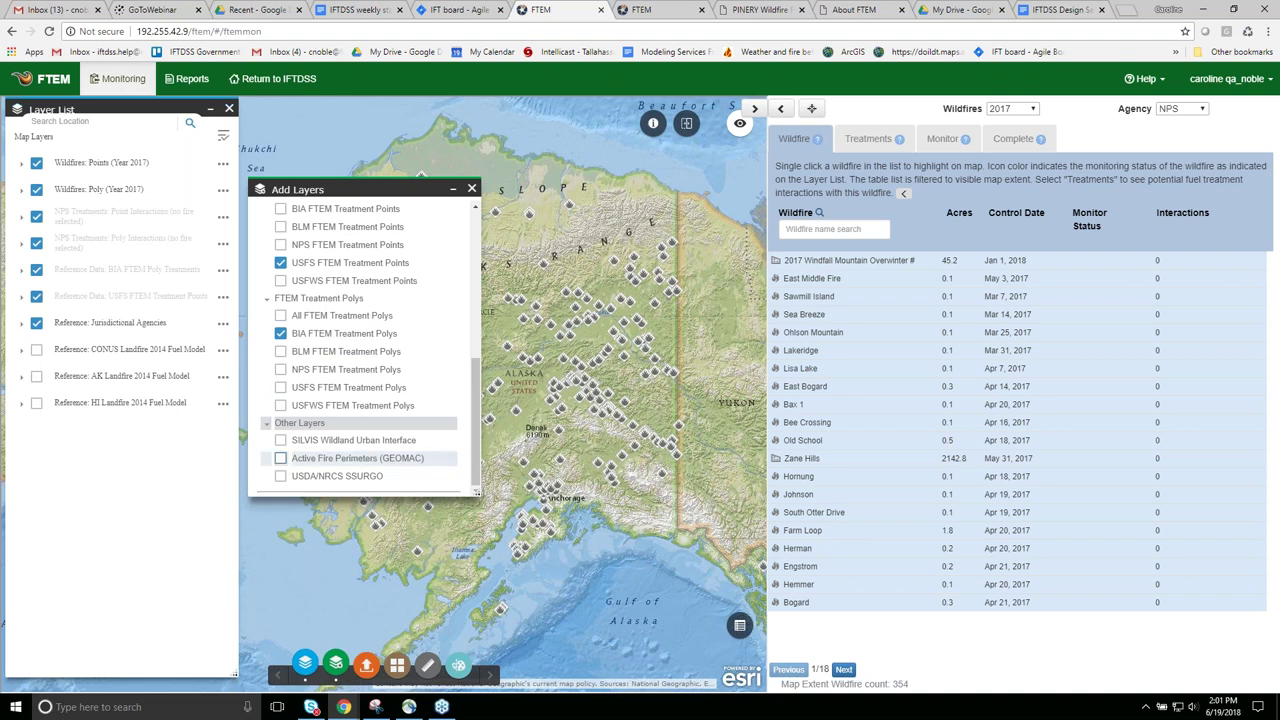
left_click(281, 459)
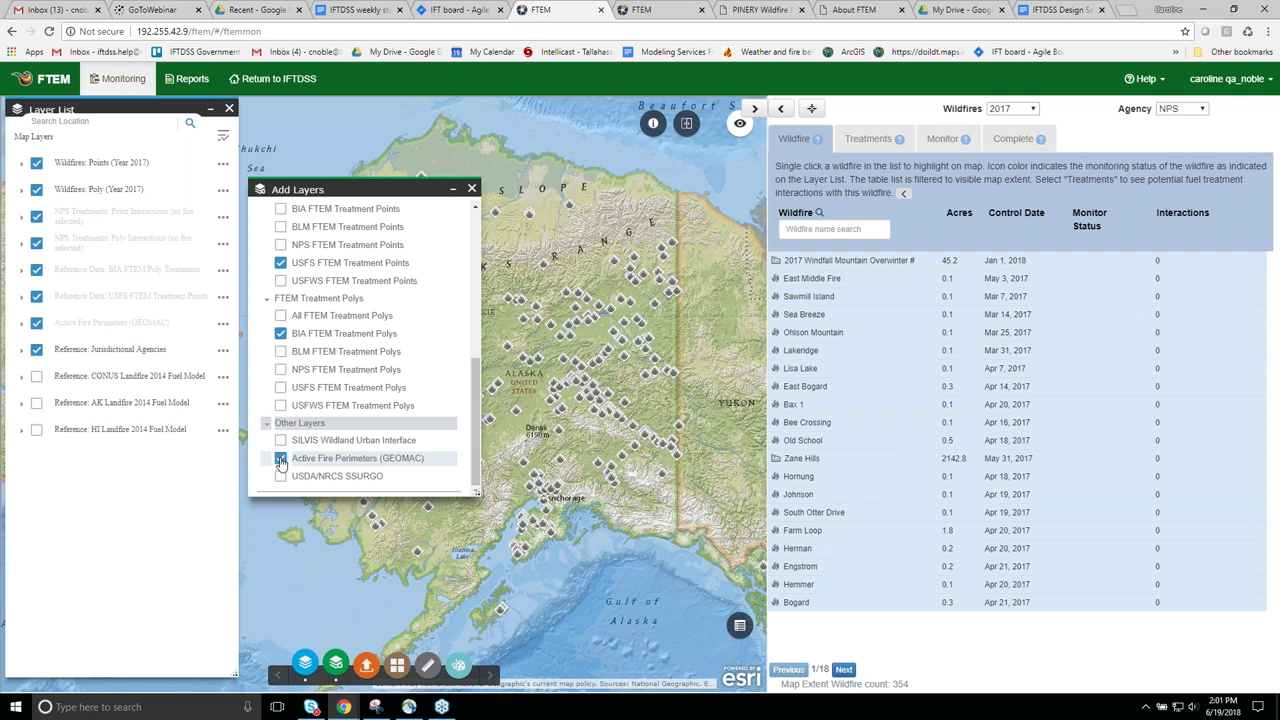
left_click(472, 189)
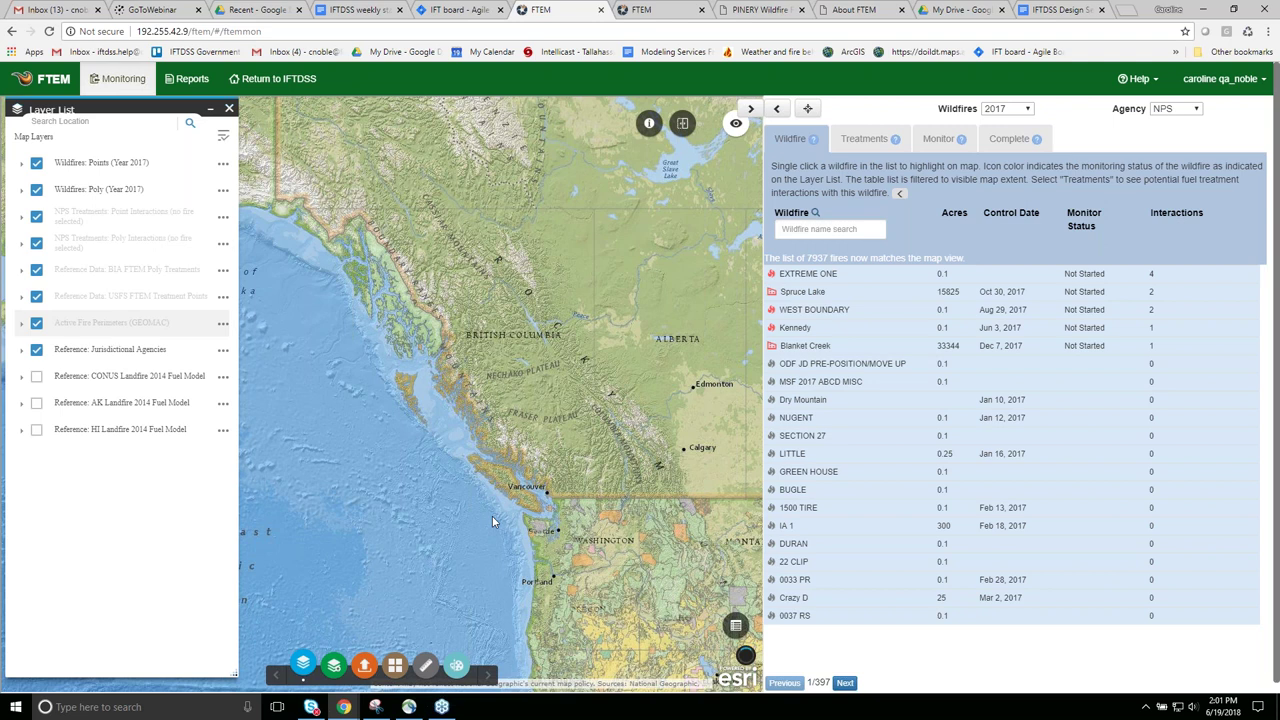
Bring the Utah–Arizona border area into close view on the map and set the wildfire year to 2018.
left_click_drag(492, 516, 378, 268)
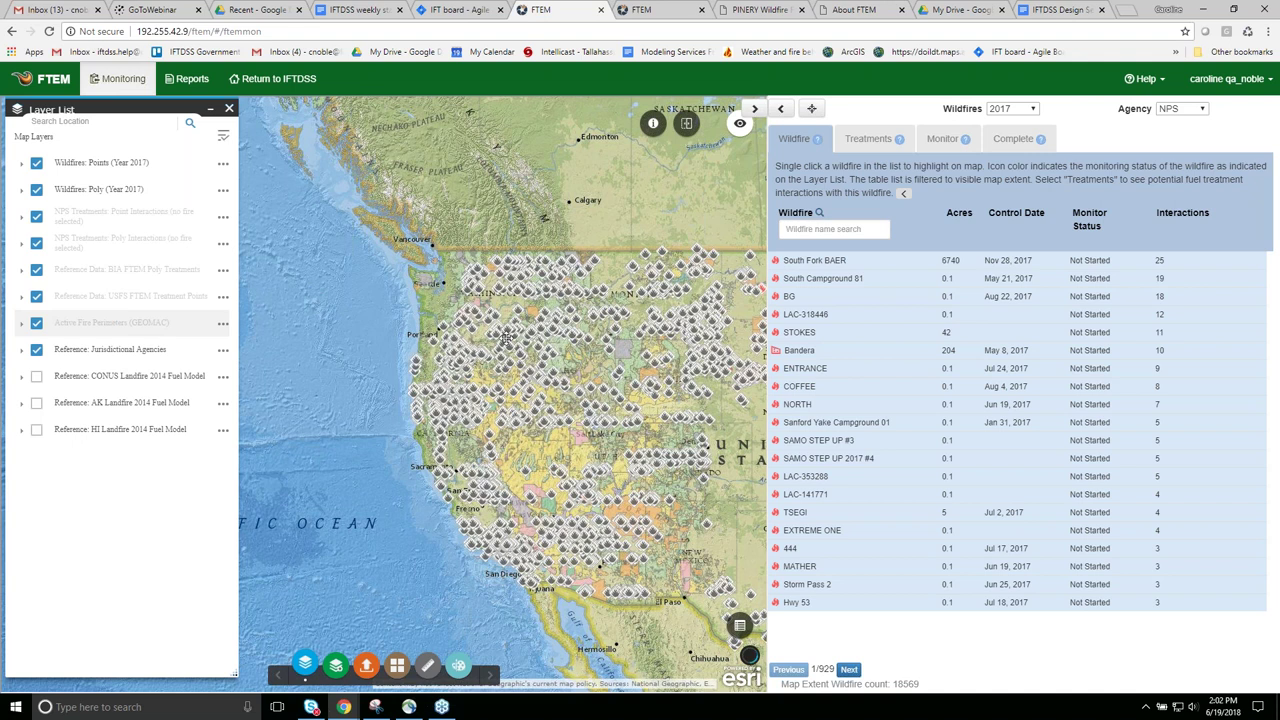
left_click_drag(506, 338, 431, 203)
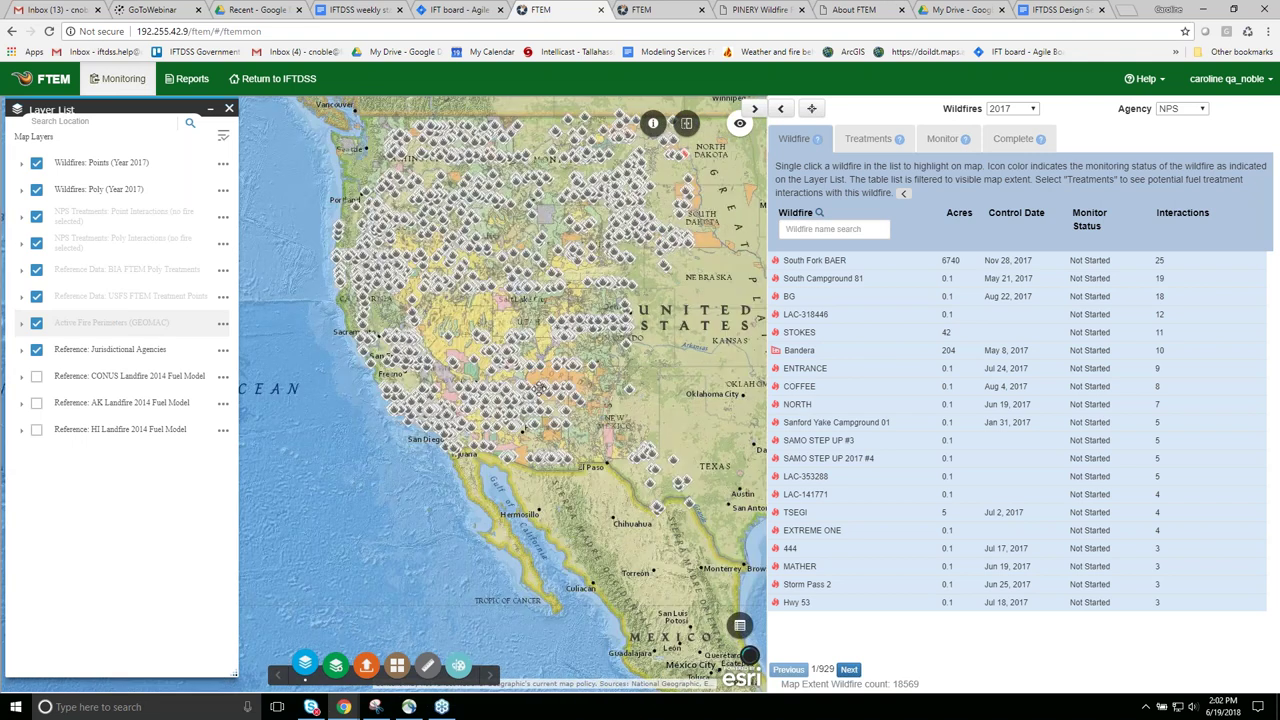
scroll(537, 350, "up", 2)
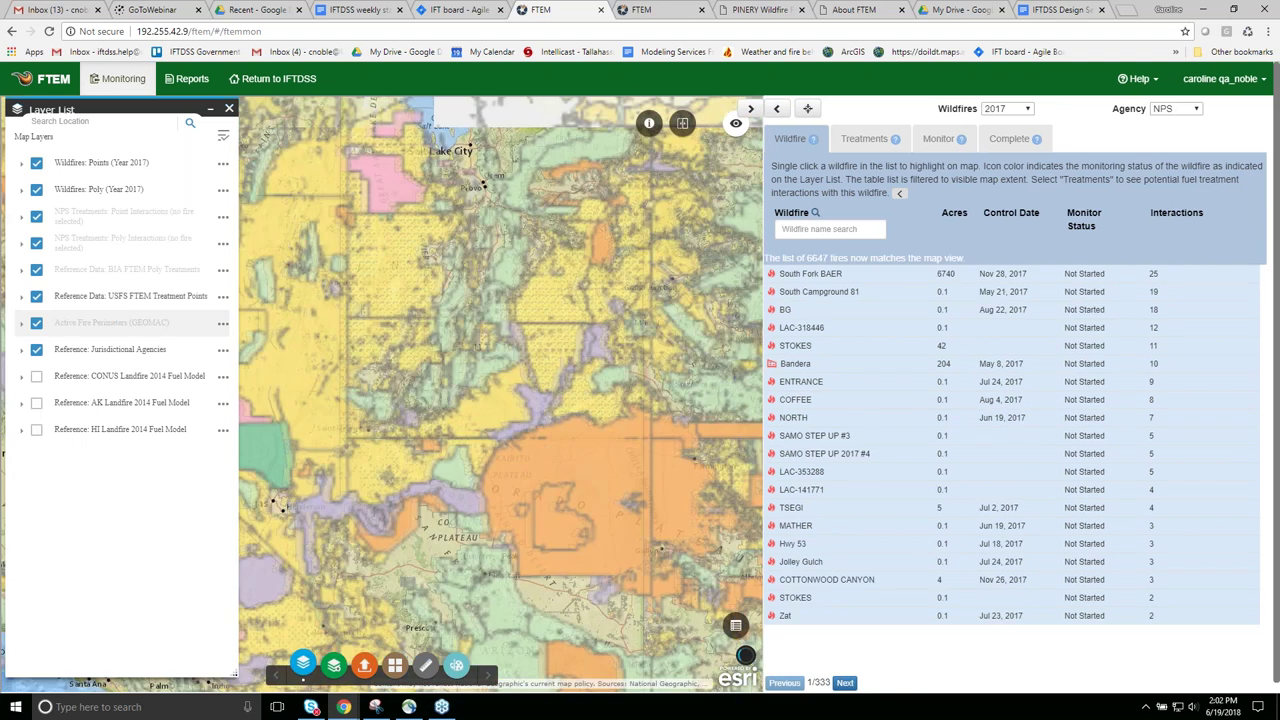
left_click(1018, 135)
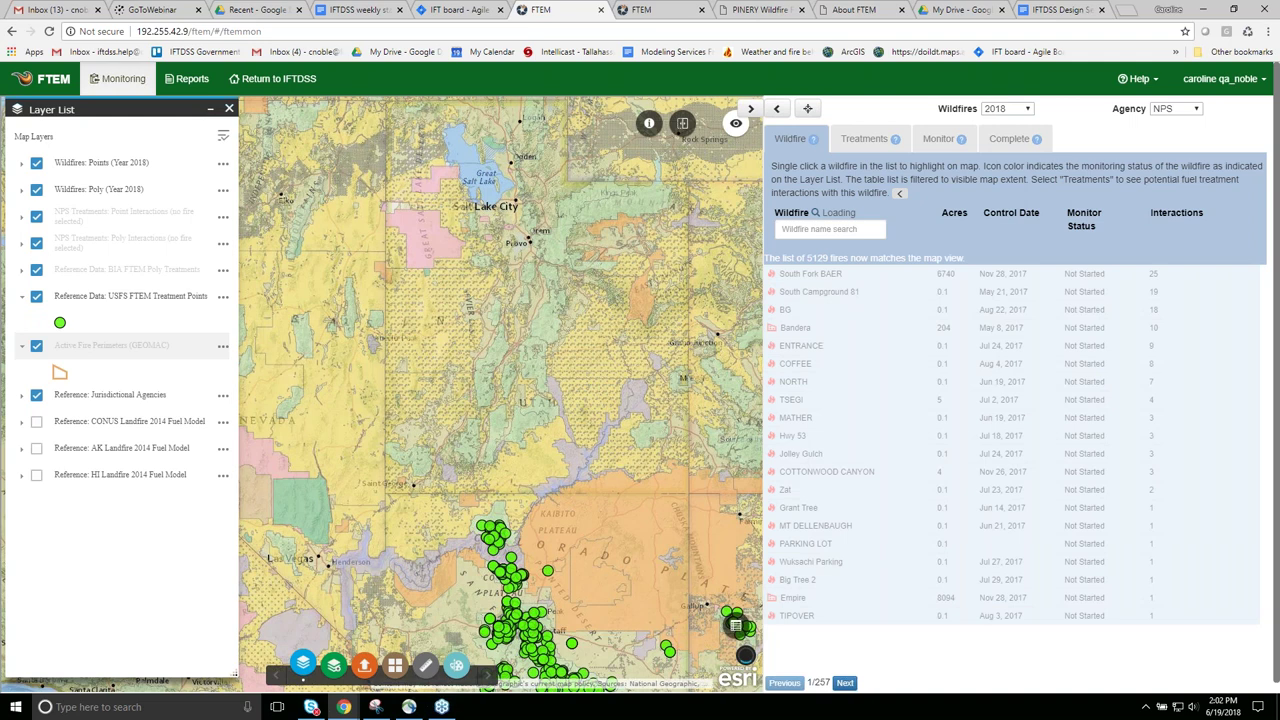
scroll(679, 647, "up", 2)
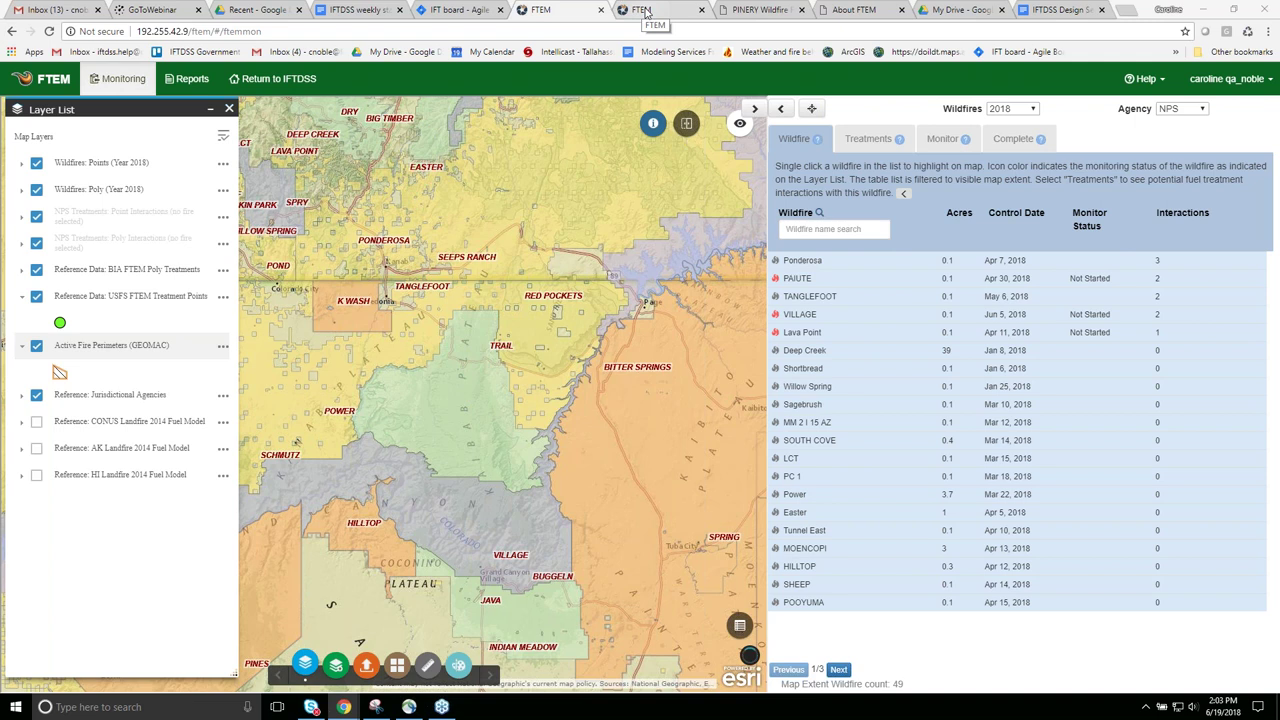
left_click(645, 12)
left_click(578, 8)
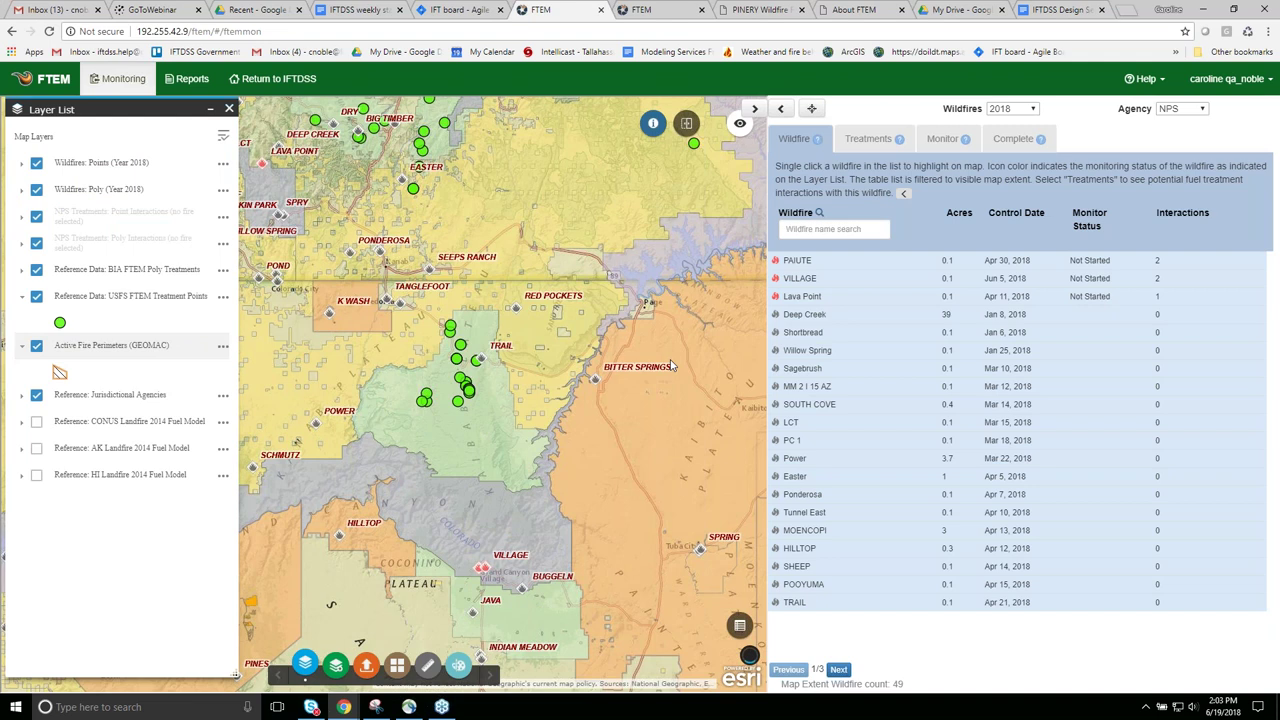
Use the Identify tool with all layers on a wildfire point in northern interior Alaska, and close its window.
left_click(670, 366)
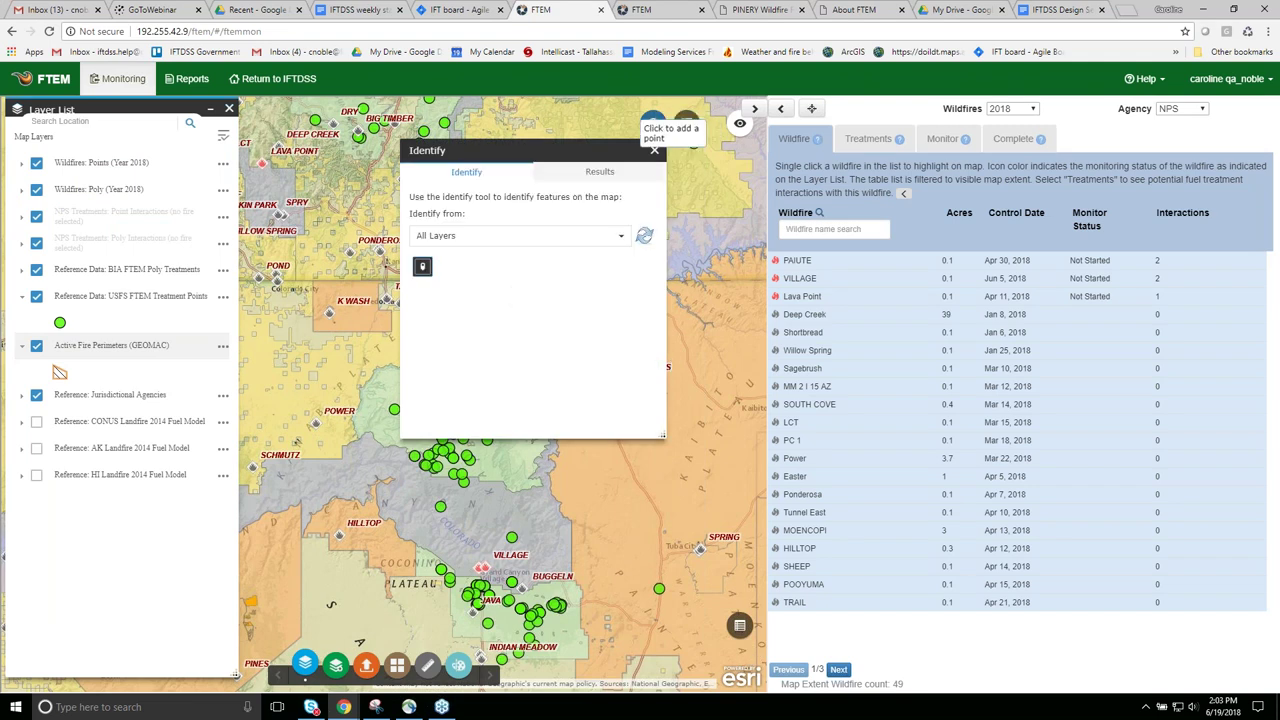
left_click(654, 150)
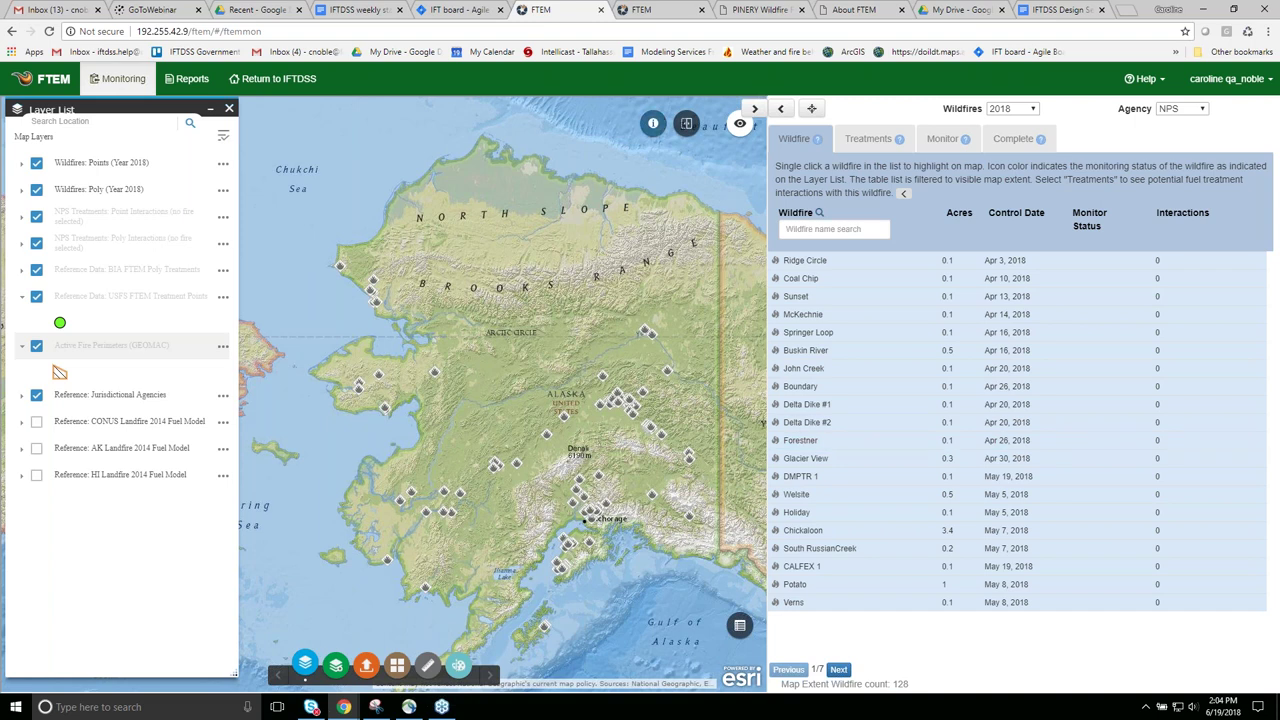
left_click(653, 123)
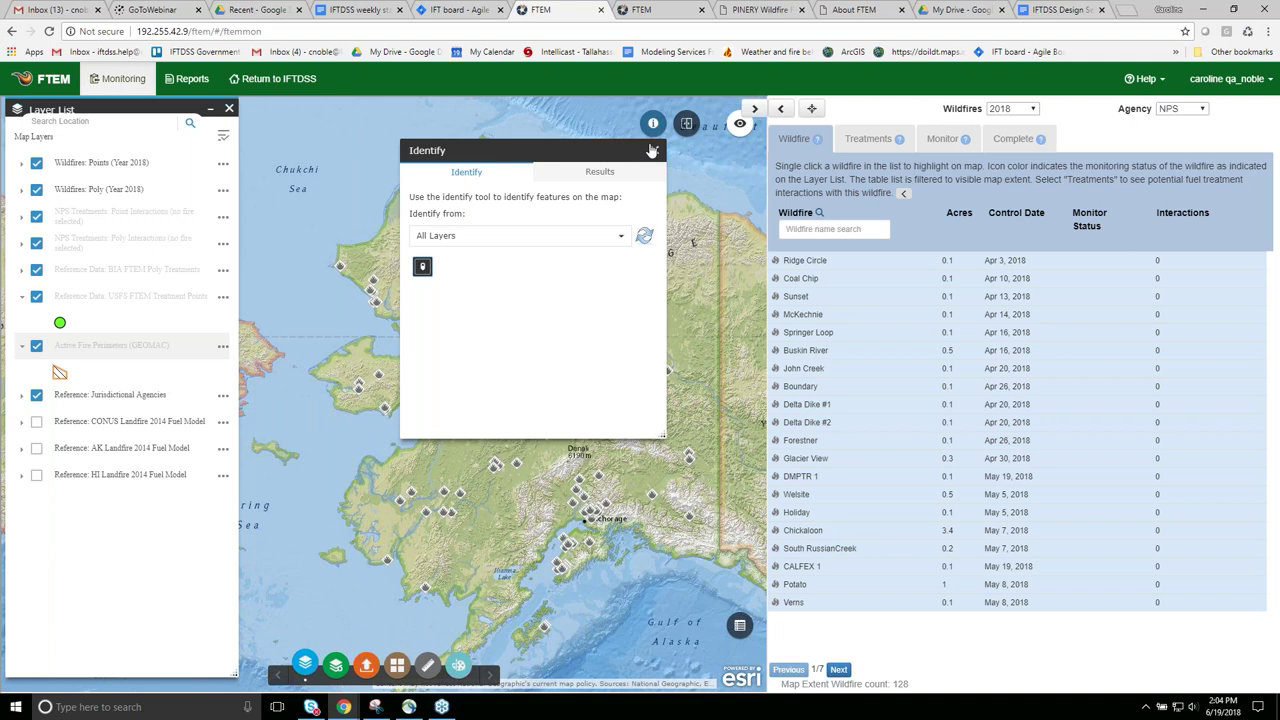
left_click_drag(608, 153, 401, 139)
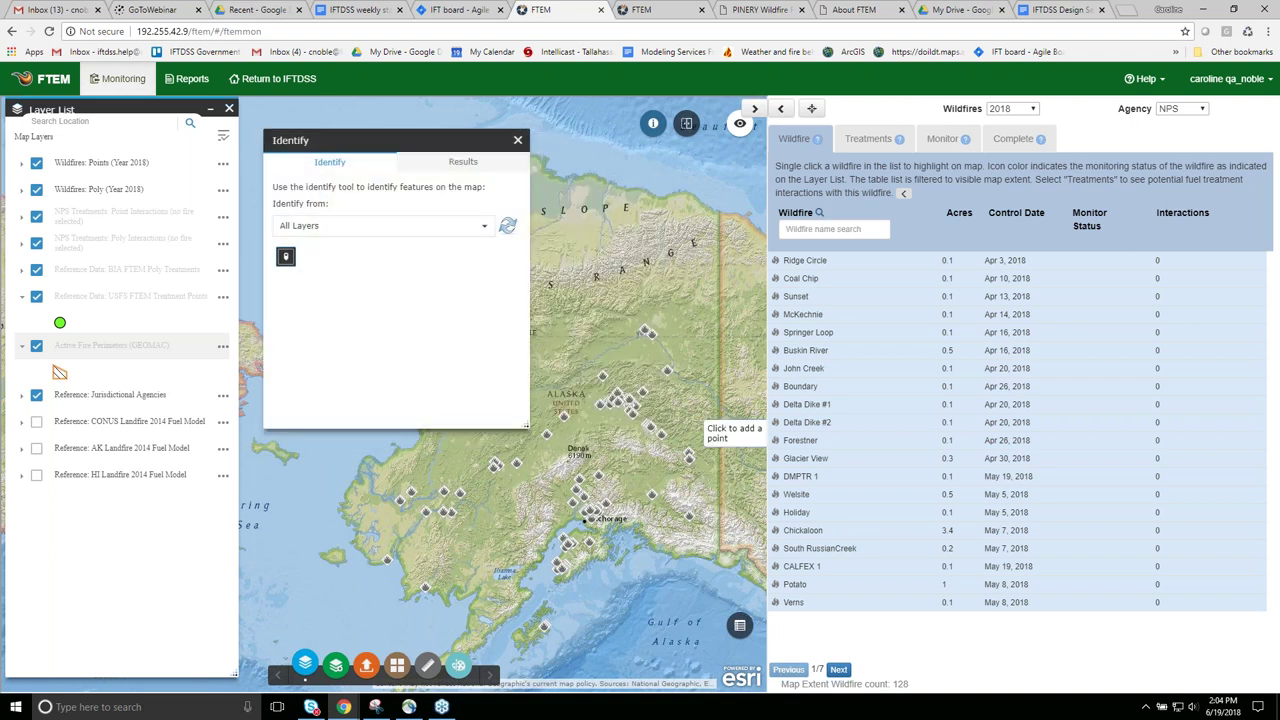
left_click(649, 336)
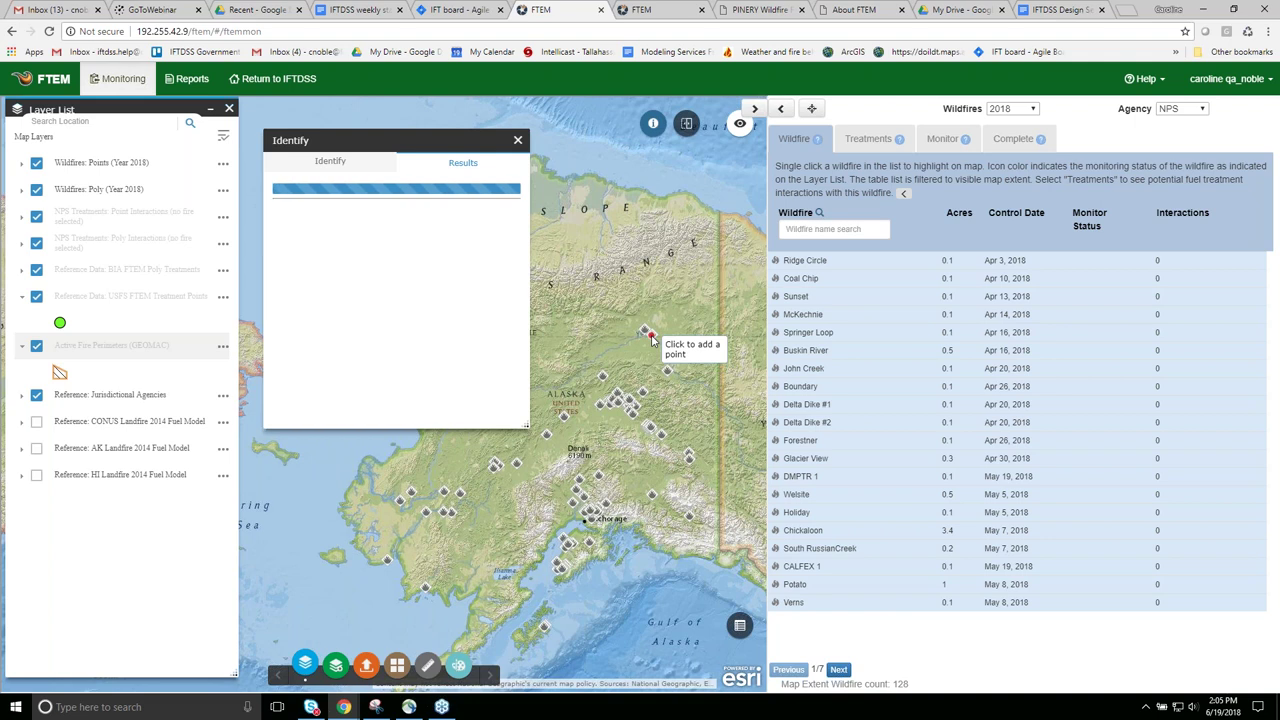
left_click(650, 335)
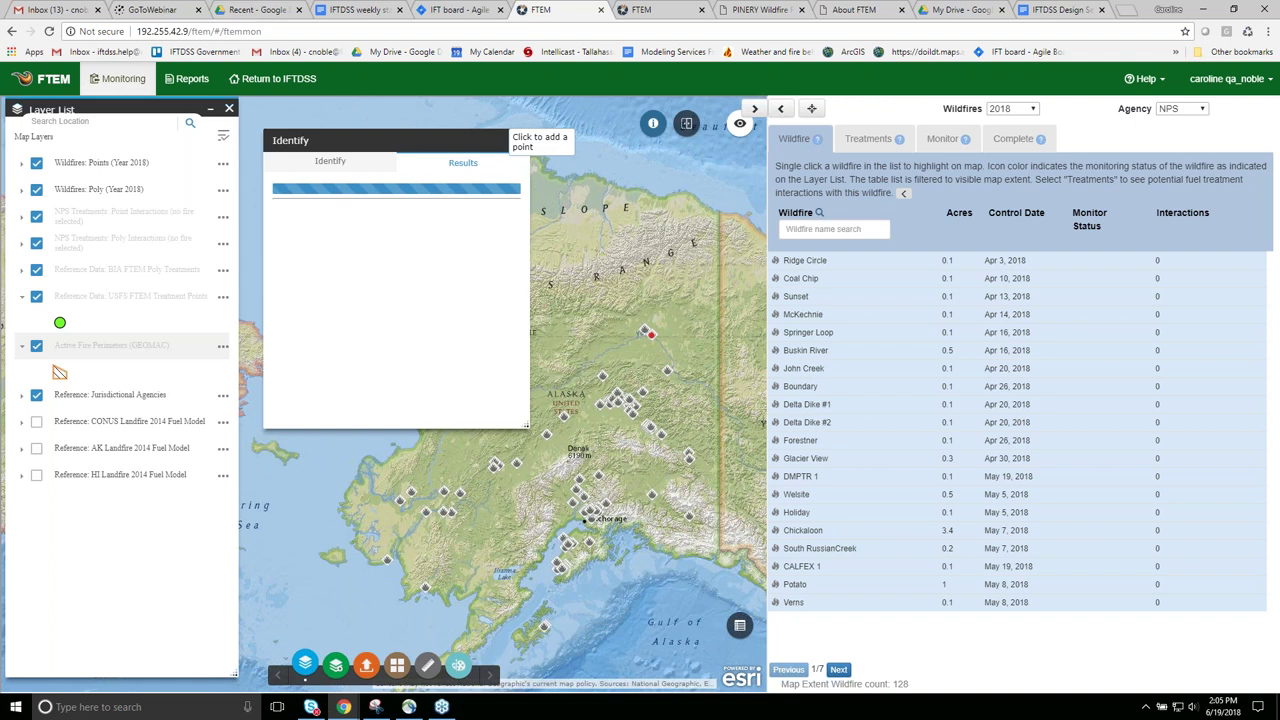
left_click(653, 123)
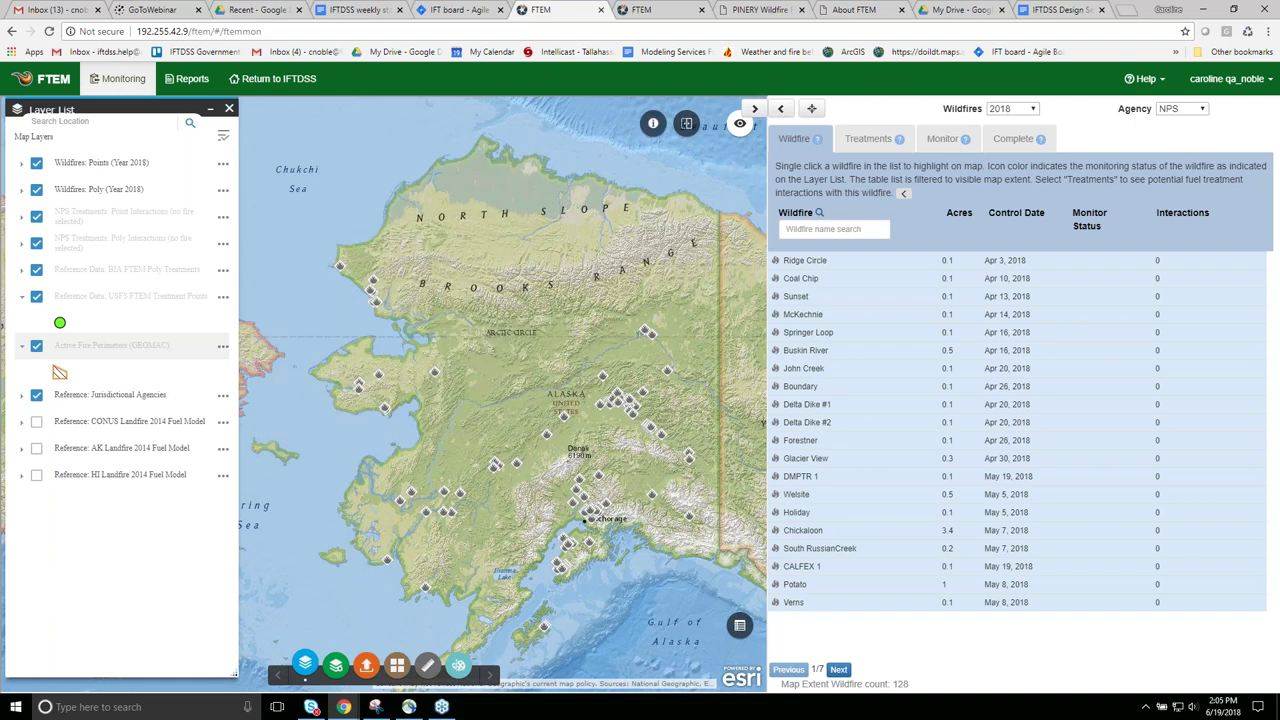
Return to the FTEM monitoring page and open its About FTEM help page.
left_click(668, 8)
left_click(540, 9)
left_click(31, 77)
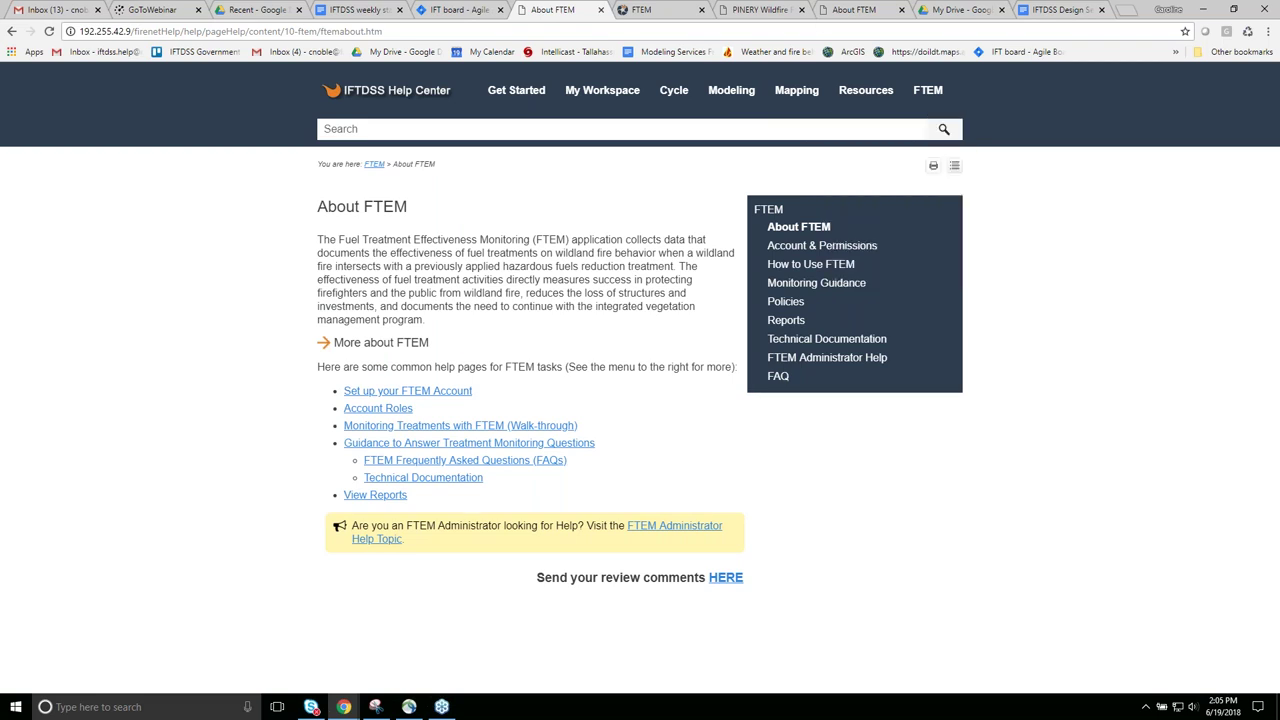
Open the IFTDSS Support System page through Request Support from the CONTEXT FIRE report.
left_click(660, 8)
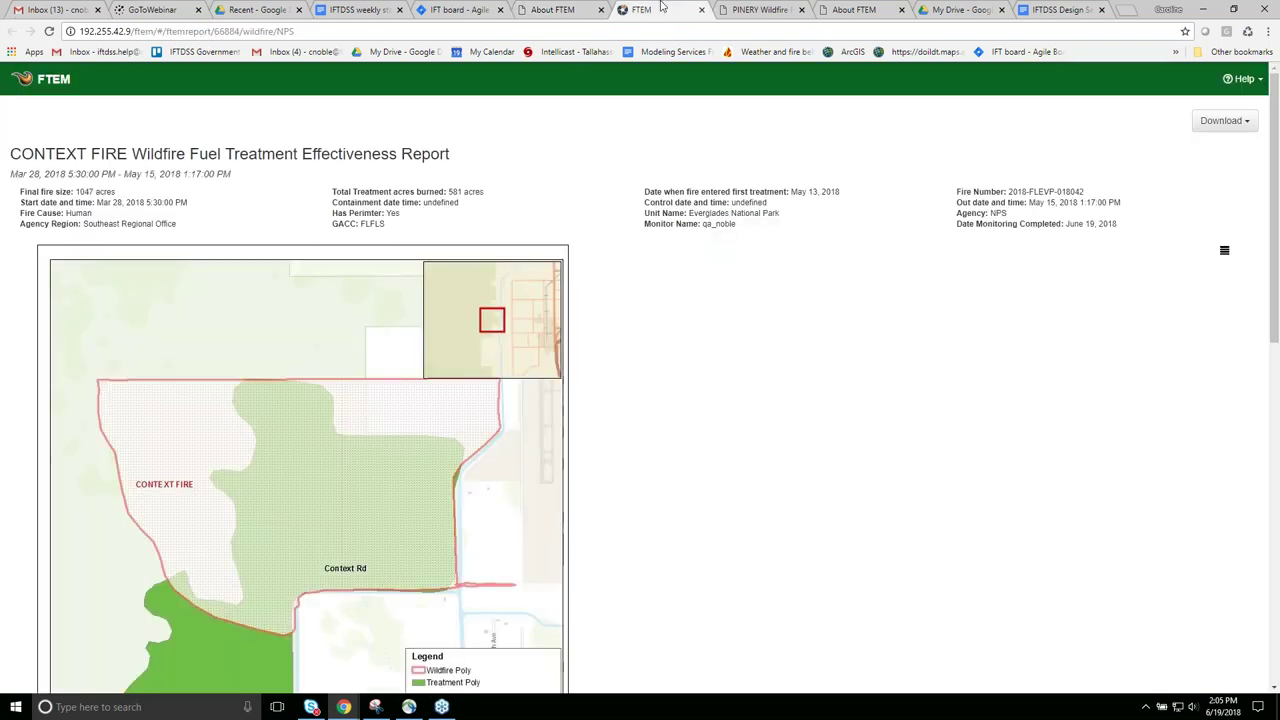
left_click(1232, 82)
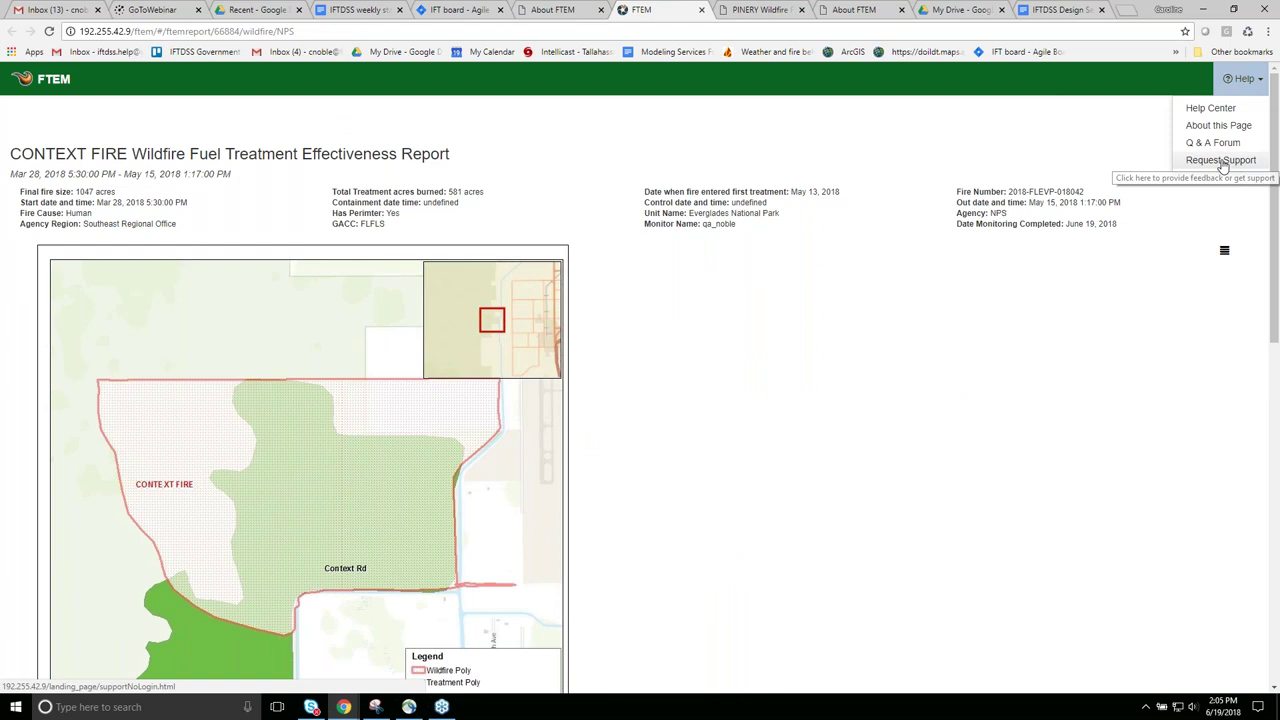
left_click(1222, 166)
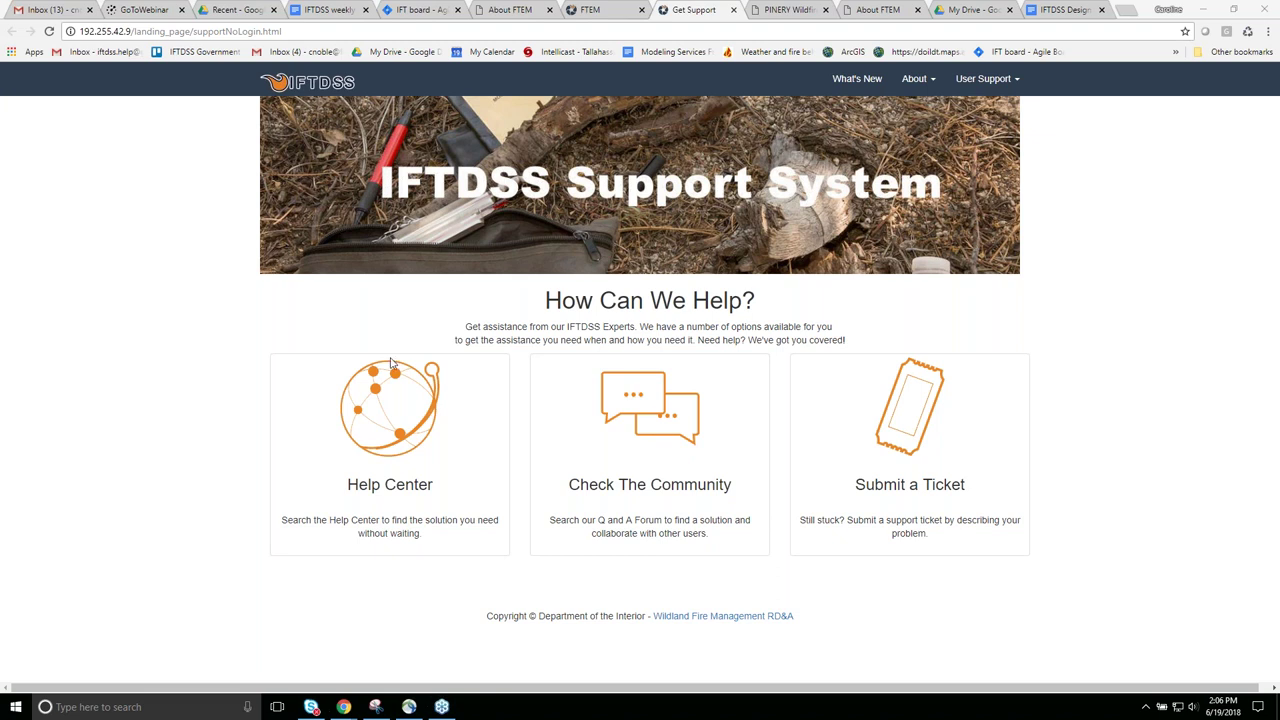
View the community forum topic about filtering the FTEM wildfire list to NM or TX and return to the support home page.
left_click(602, 486)
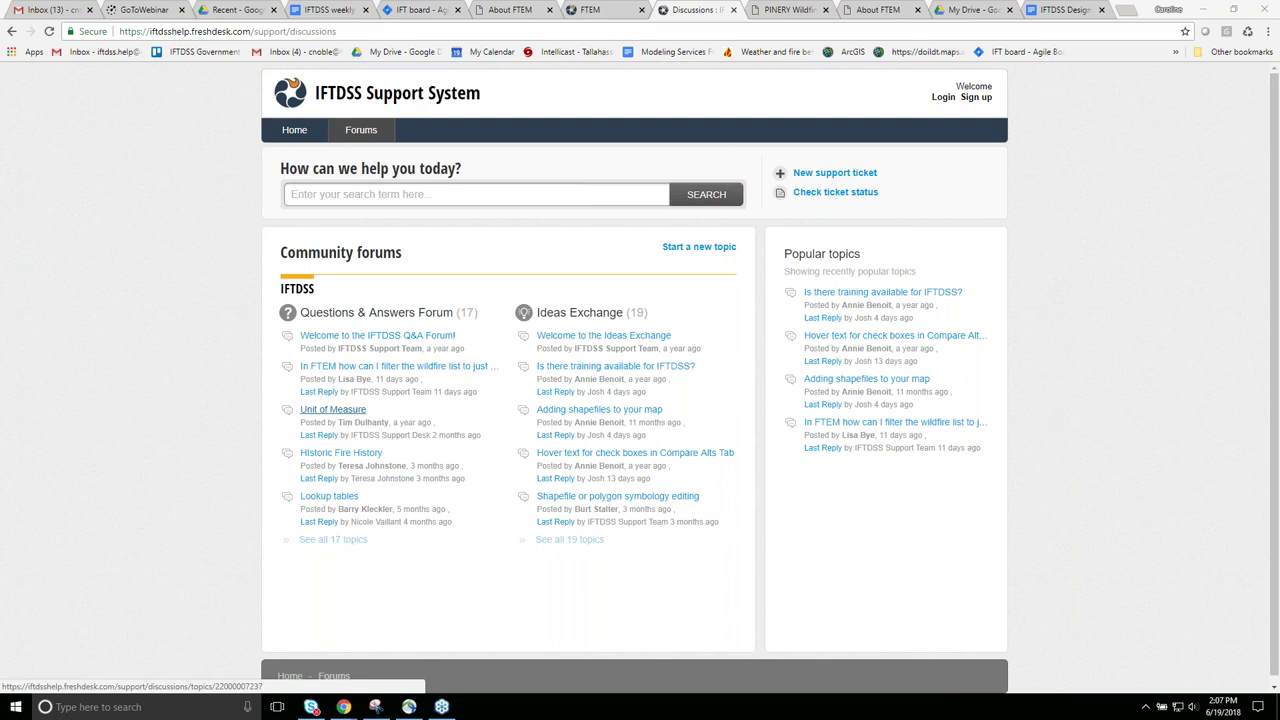
left_click(340, 368)
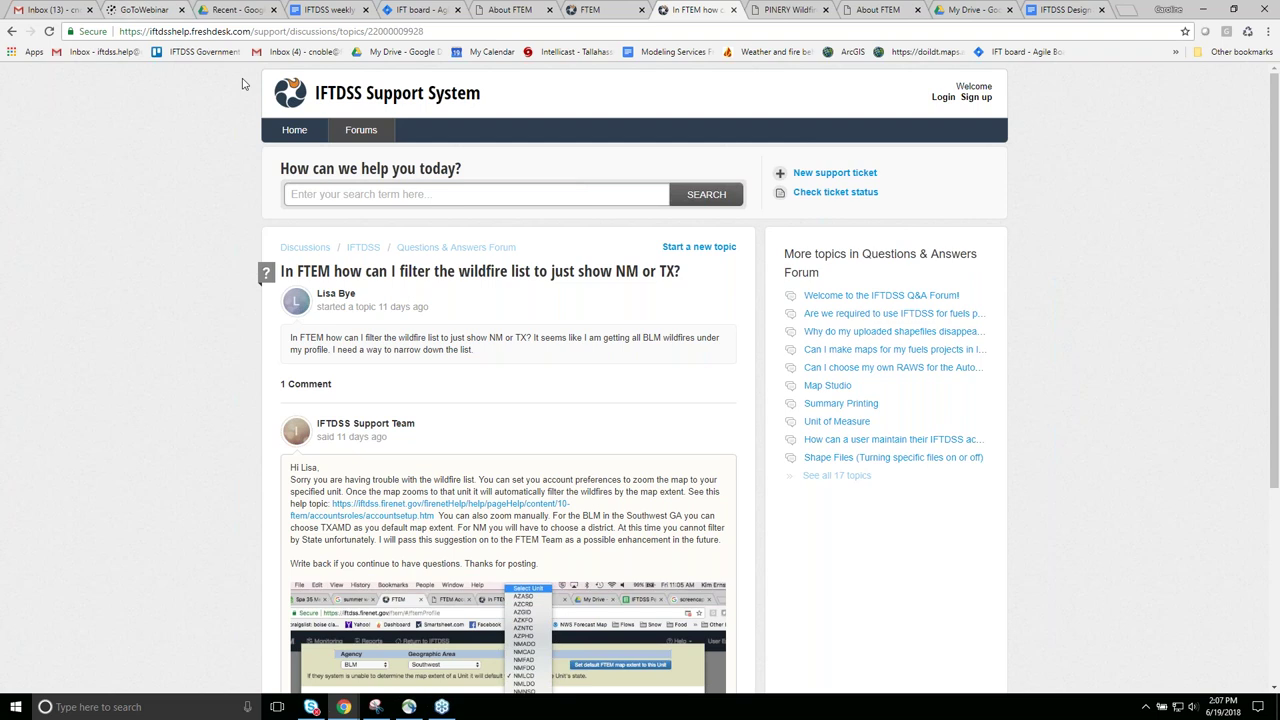
left_click(290, 136)
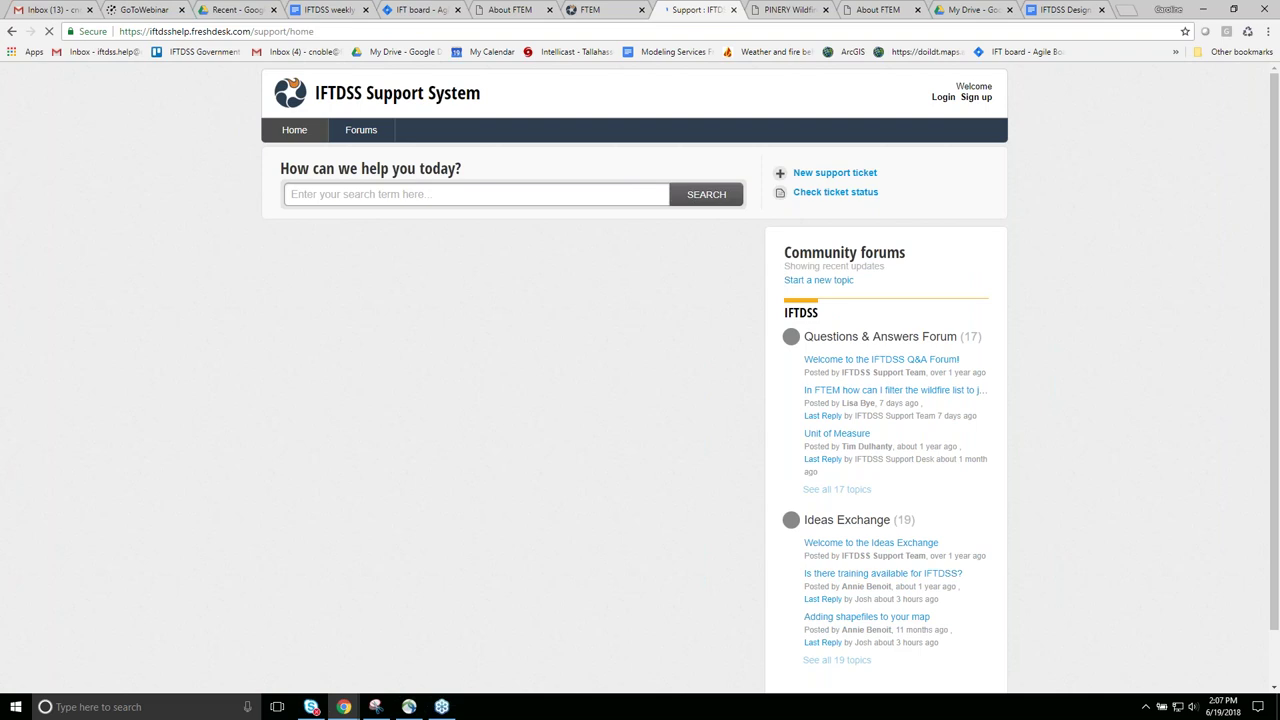
View the Ideas Exchange forum and the blank new support ticket form from the support home page.
left_click(716, 338)
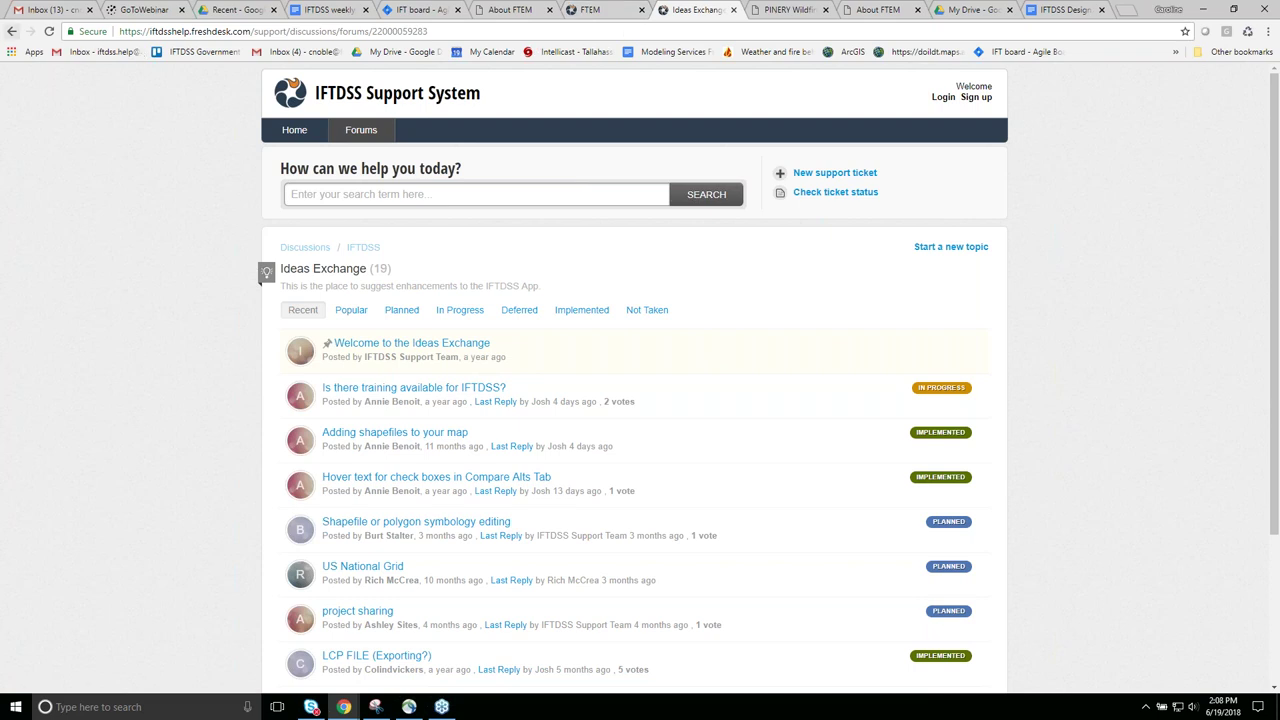
left_click(13, 35)
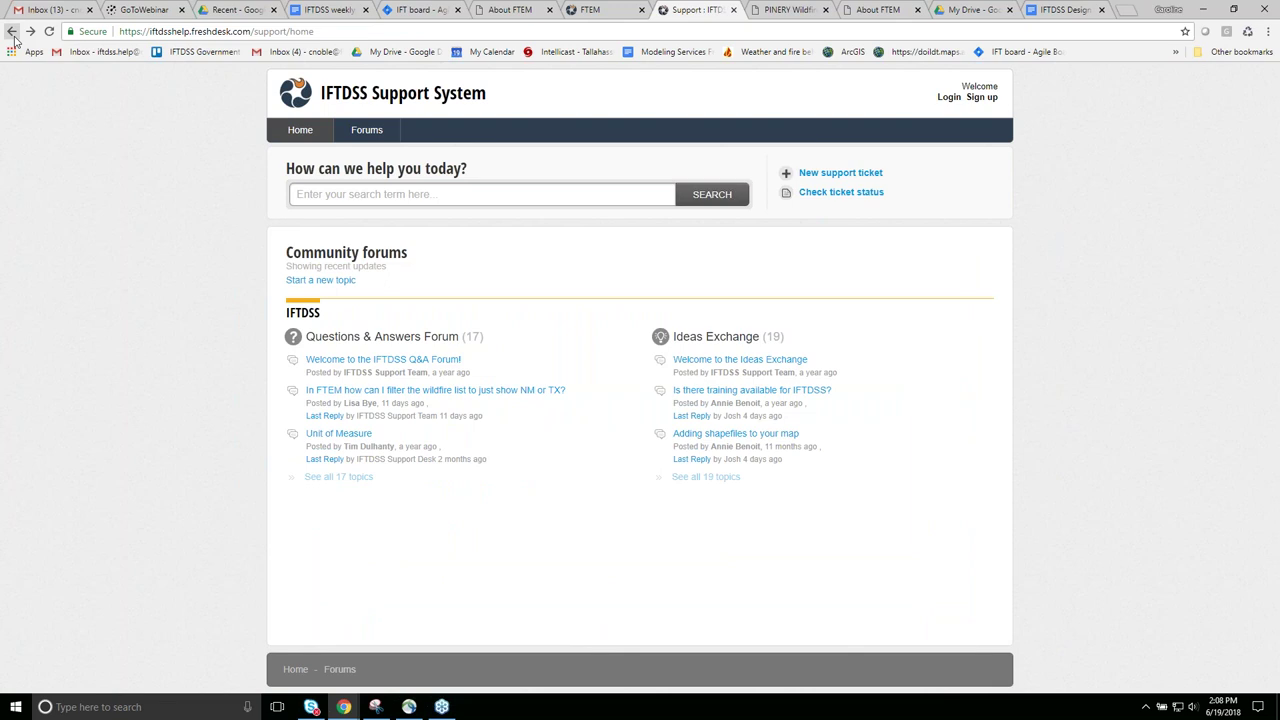
left_click(813, 174)
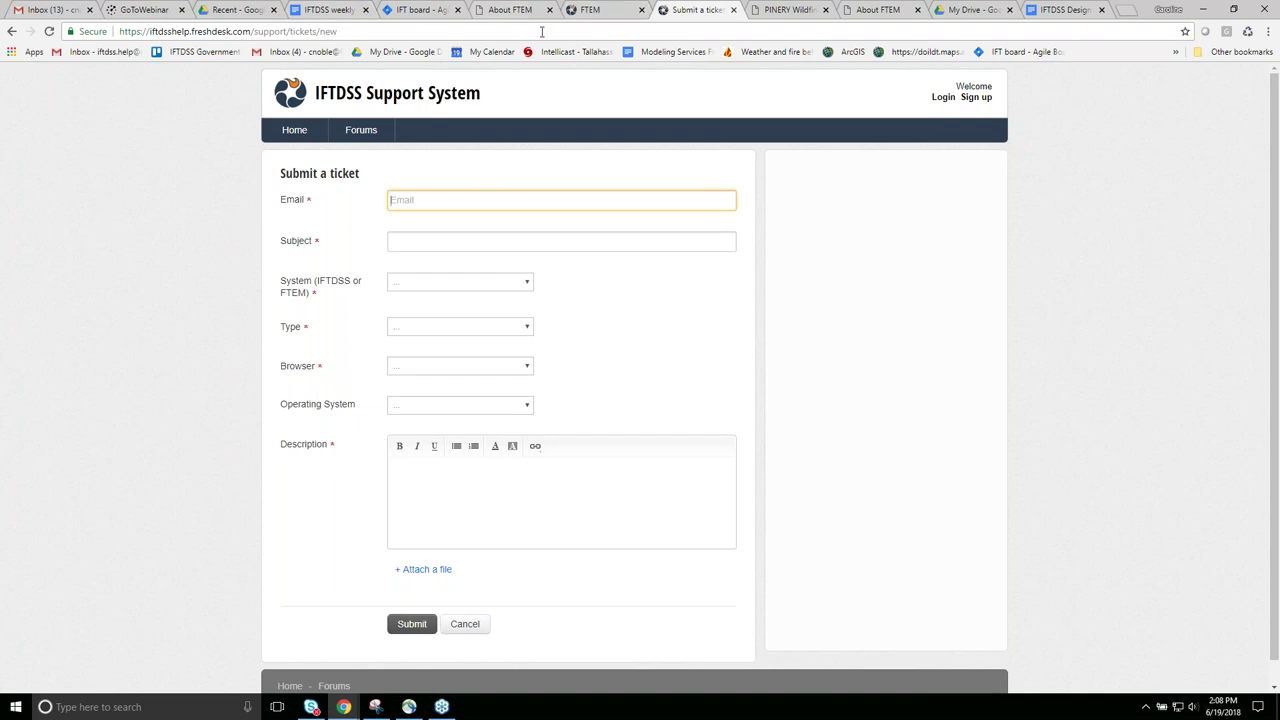
left_click(11, 31)
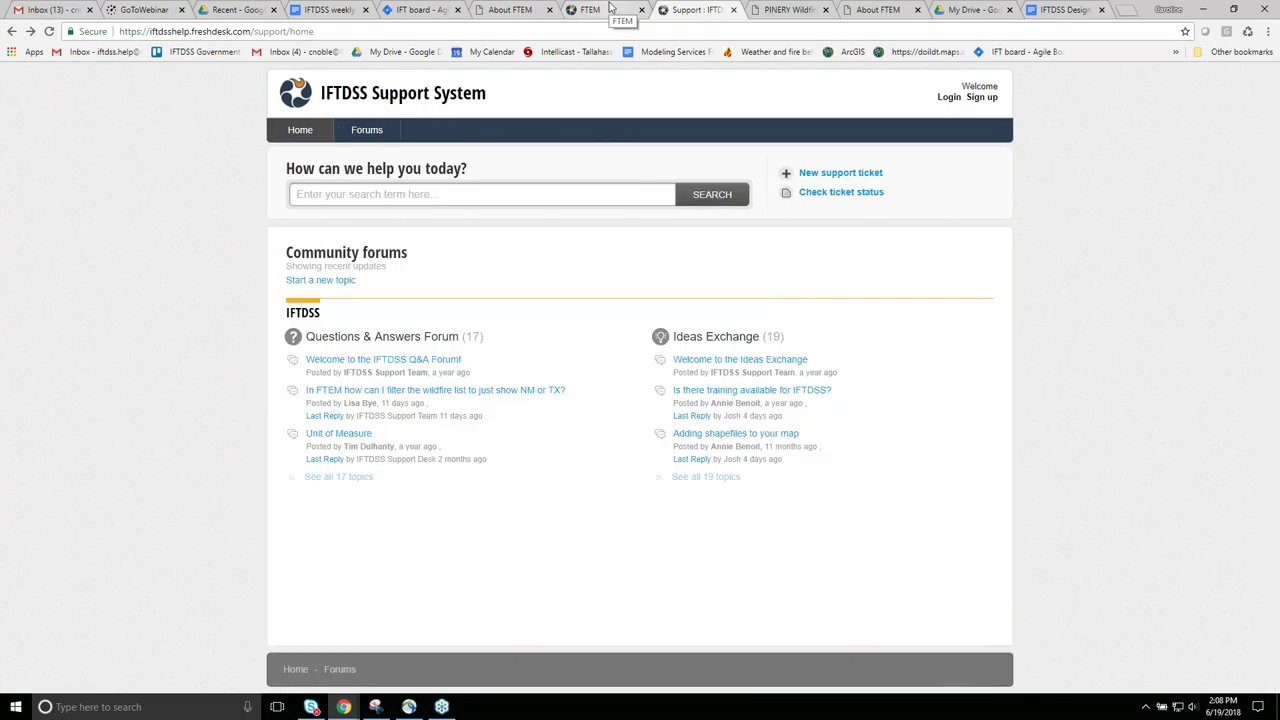
Reopen the forum topic on filtering the wildfire list and load the FTEM section of the online Help Center.
left_click(611, 8)
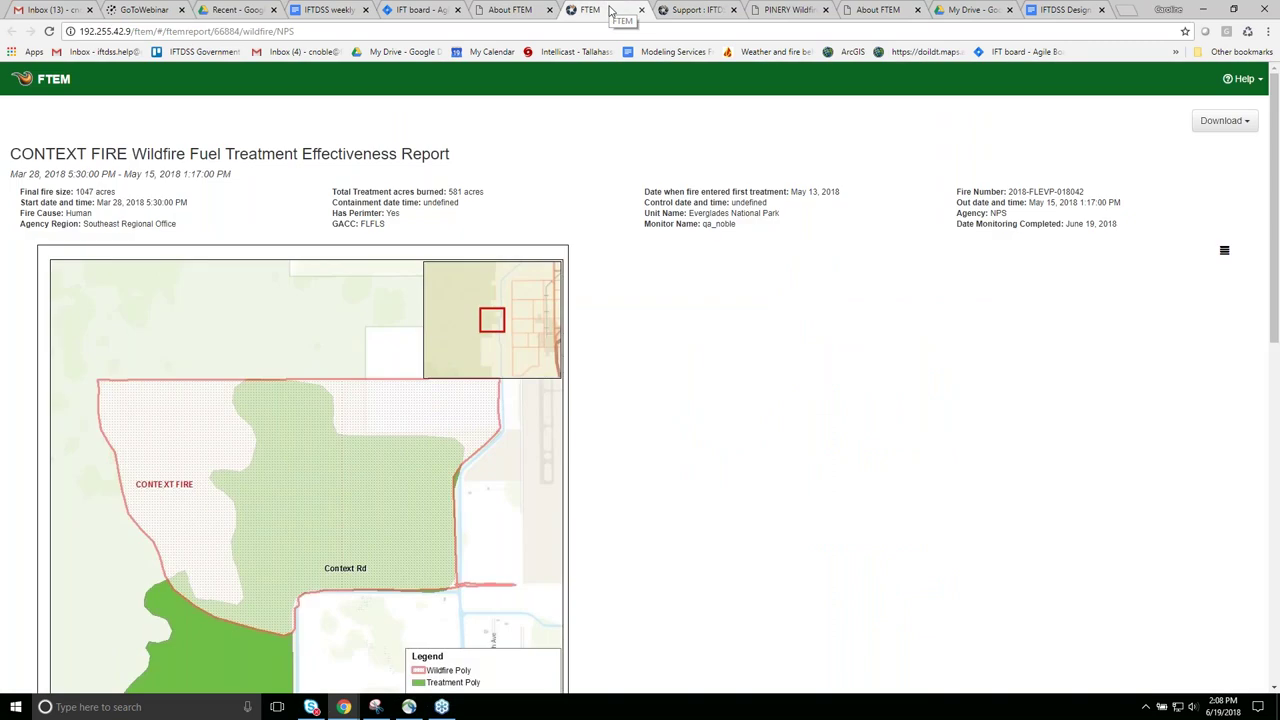
left_click(683, 10)
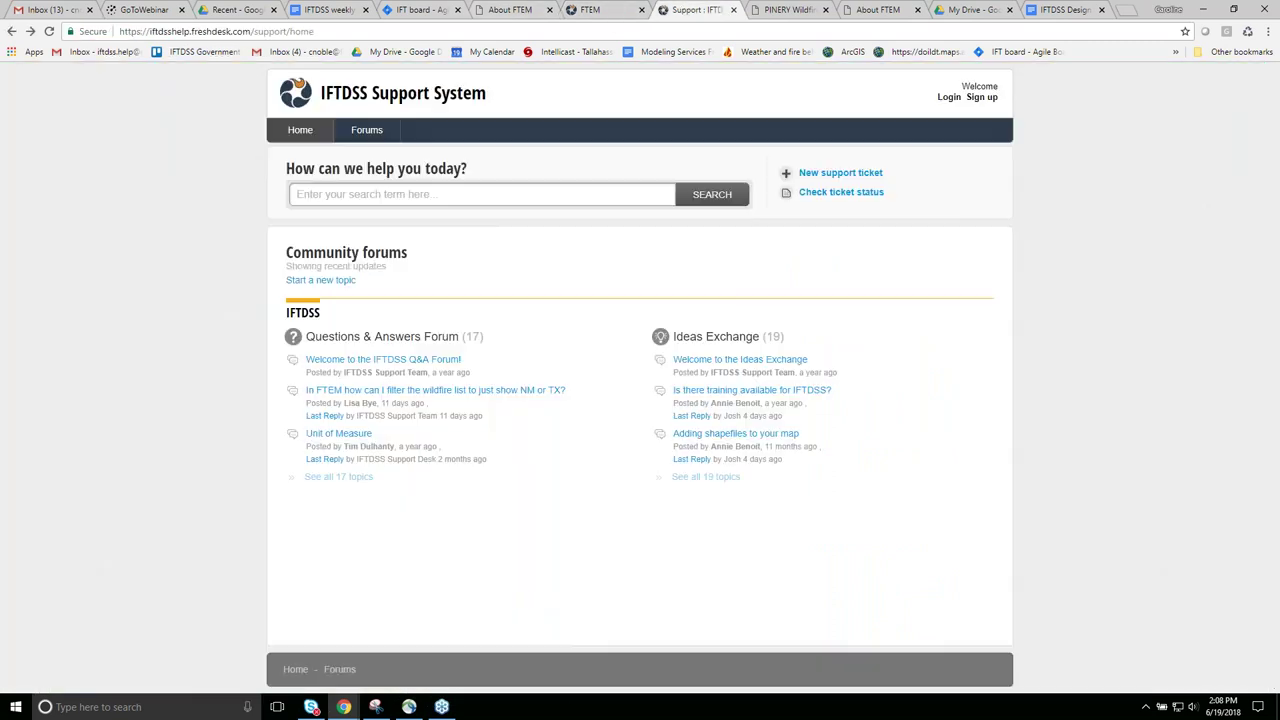
left_click(435, 390)
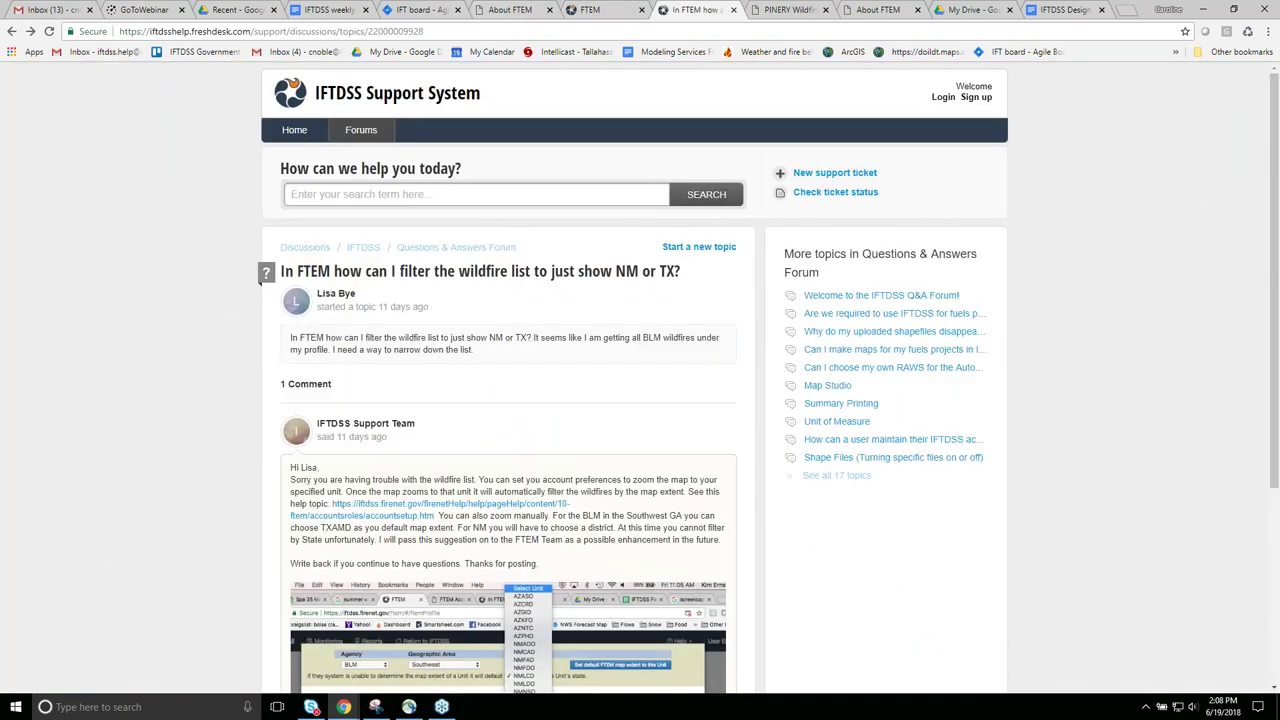
left_click(865, 11)
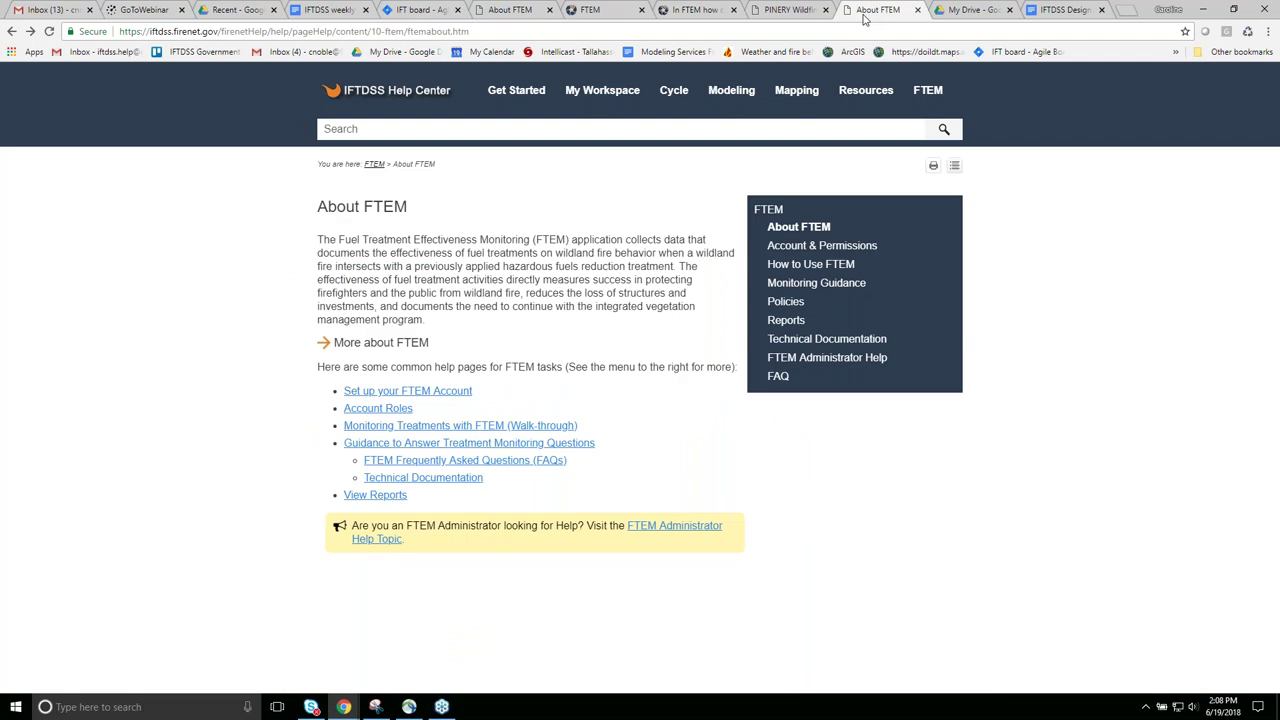
left_click(943, 126)
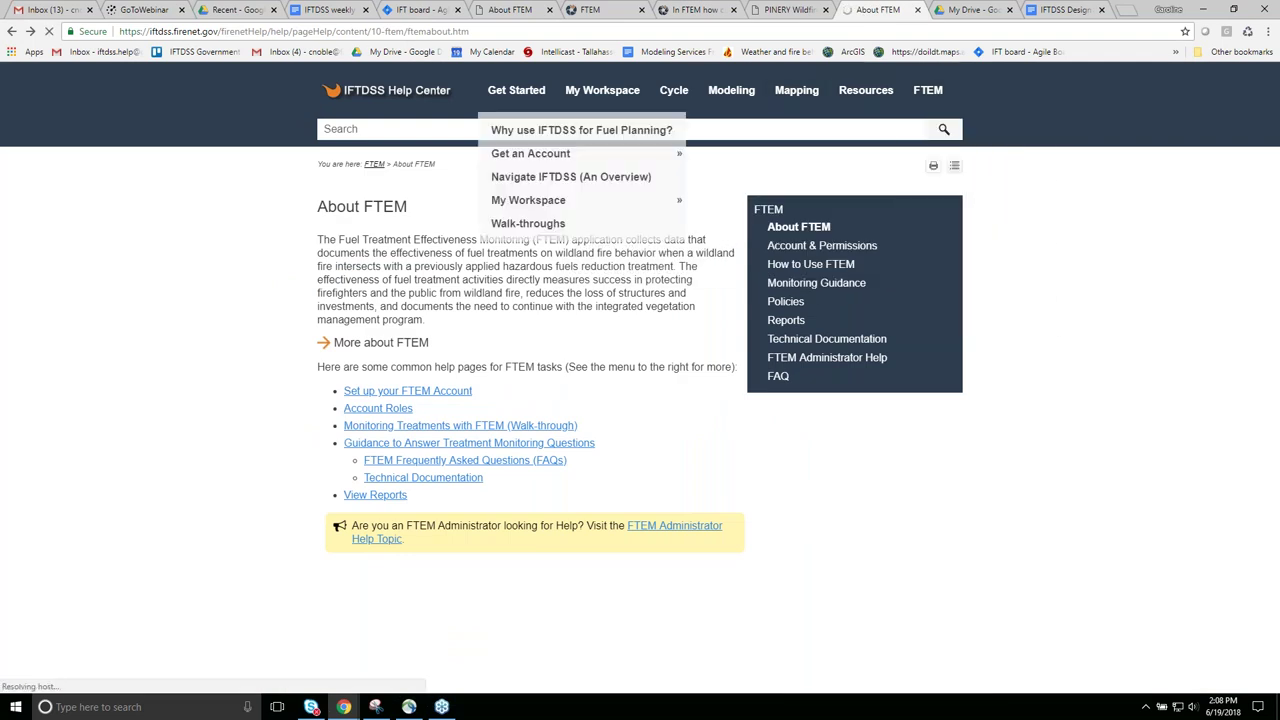
Close the PINERY report, CONTEXT FIRE report and support forum pages, keeping the About FTEM help pages open.
left_click(774, 12)
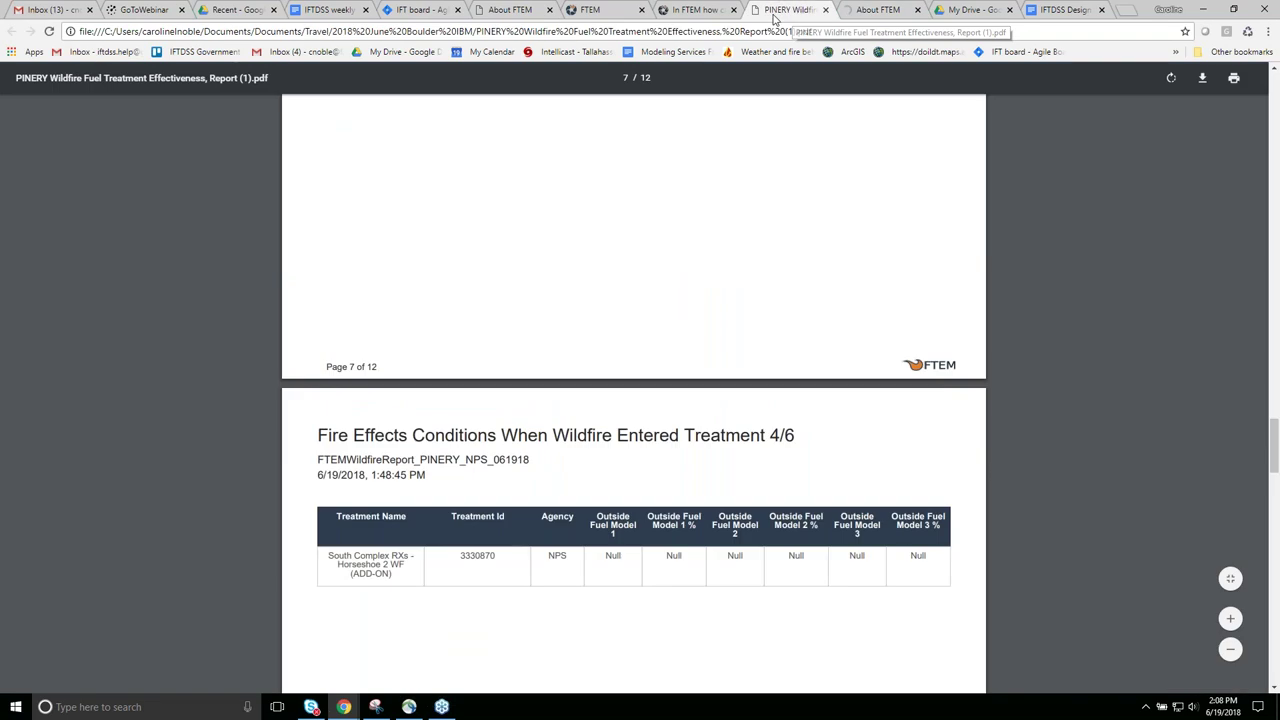
left_click(826, 10)
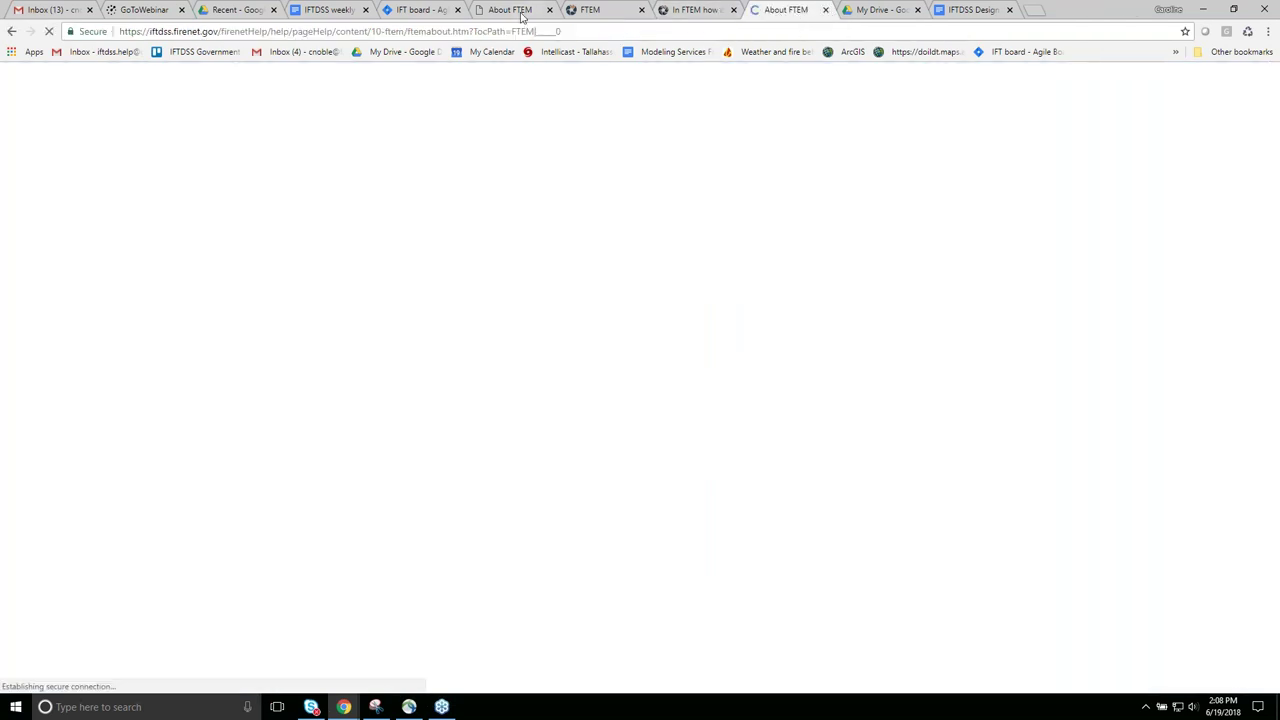
left_click(588, 10)
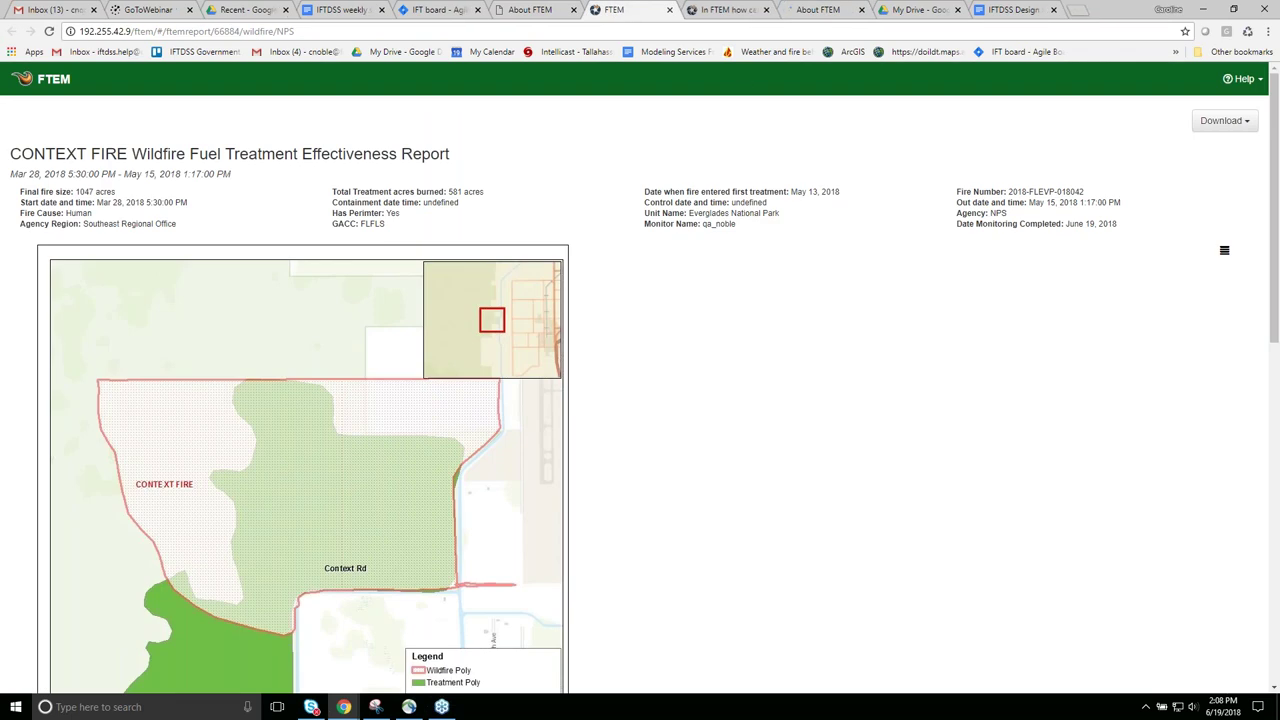
left_click(760, 10)
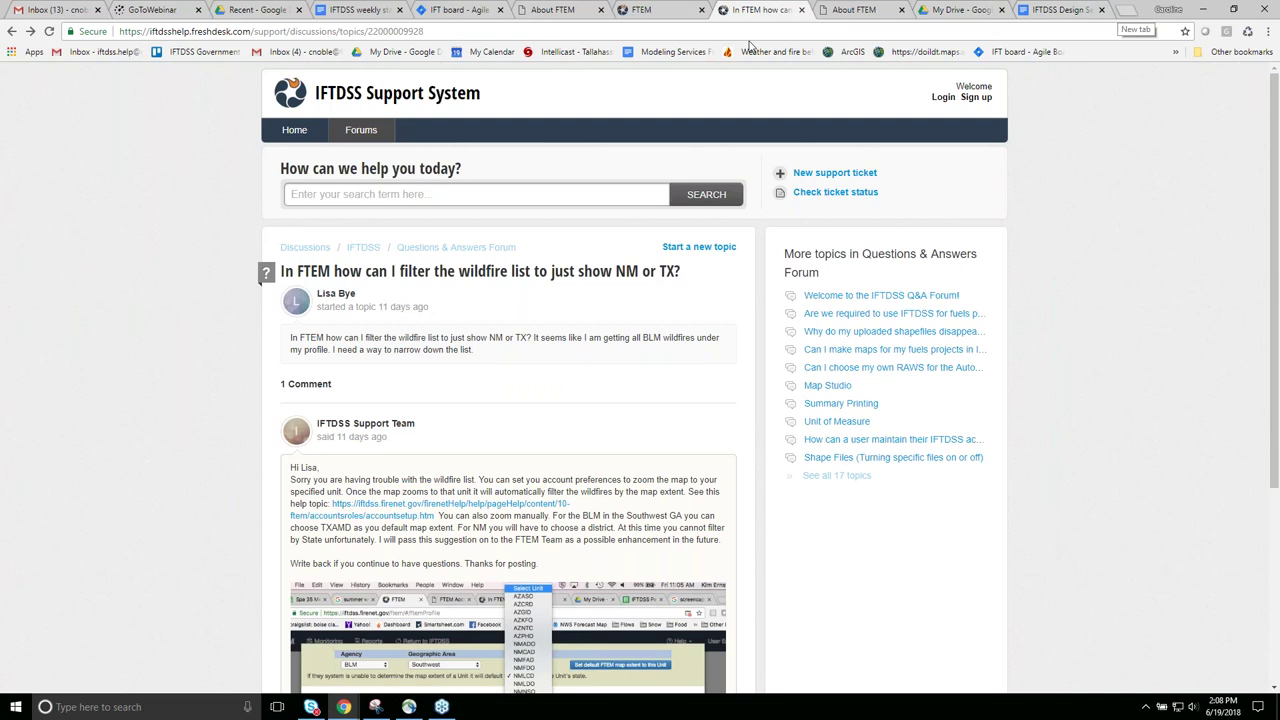
left_click(587, 15)
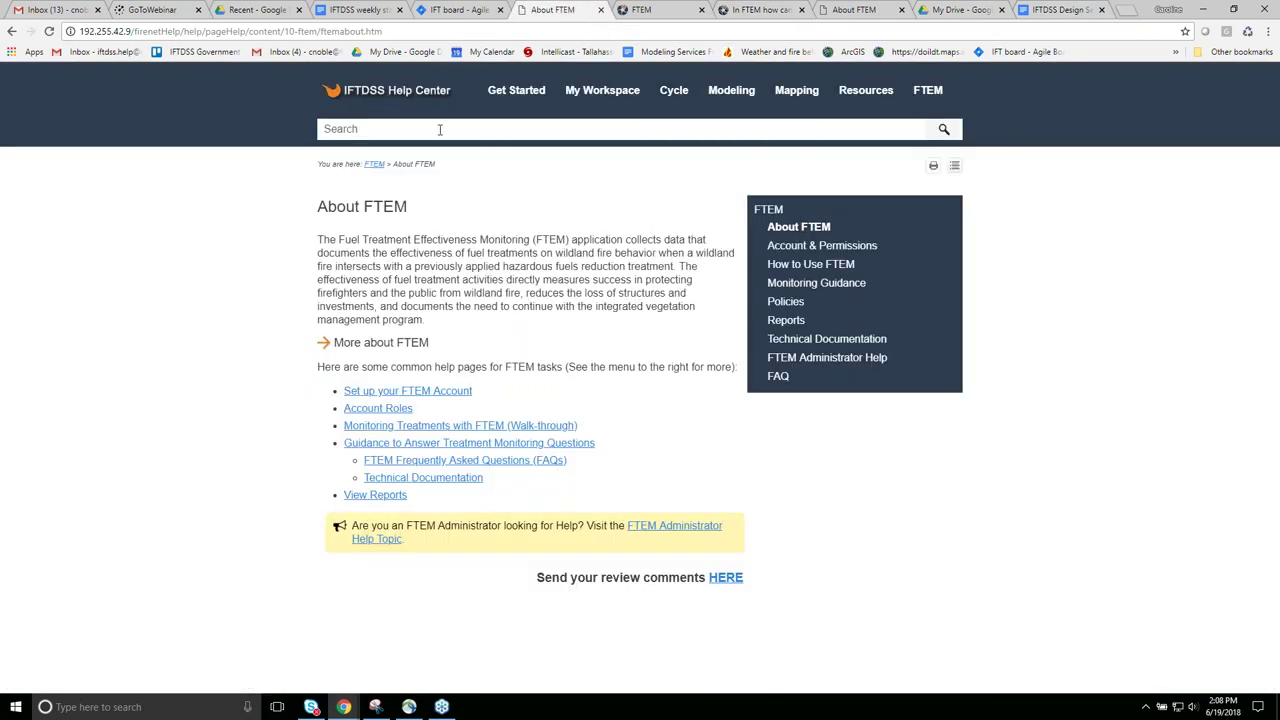
left_click(643, 14)
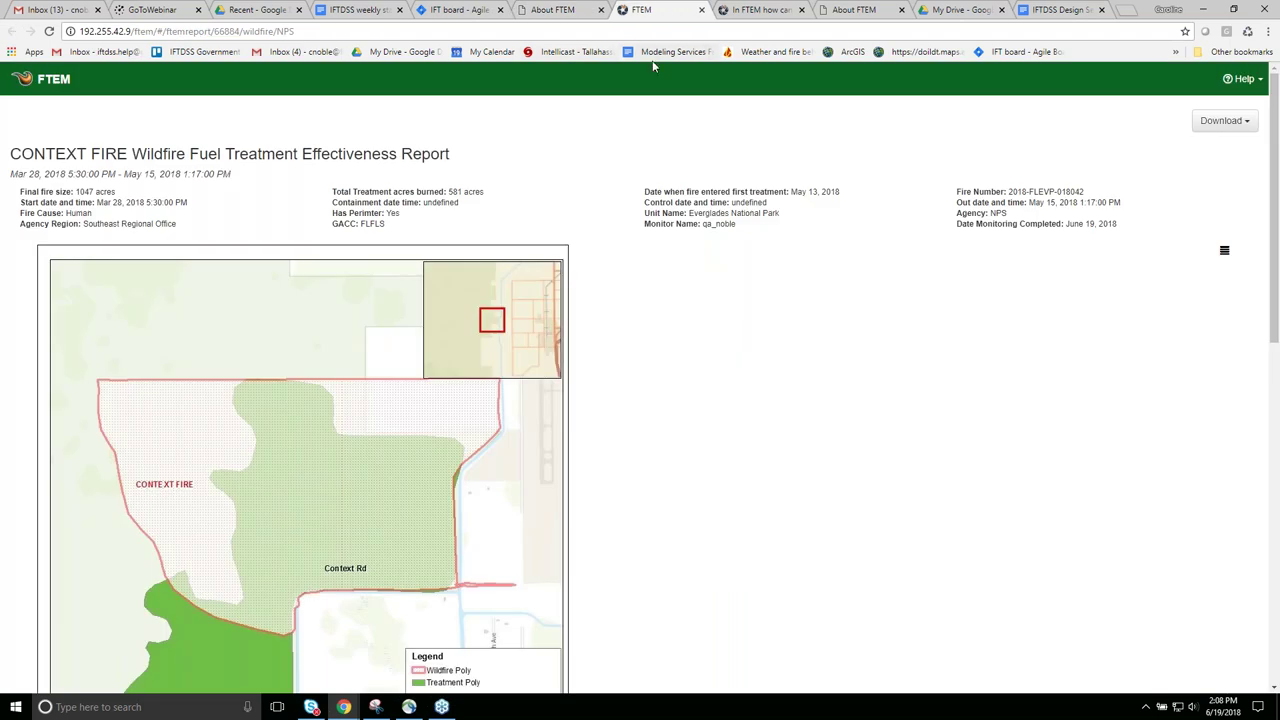
left_click(702, 10)
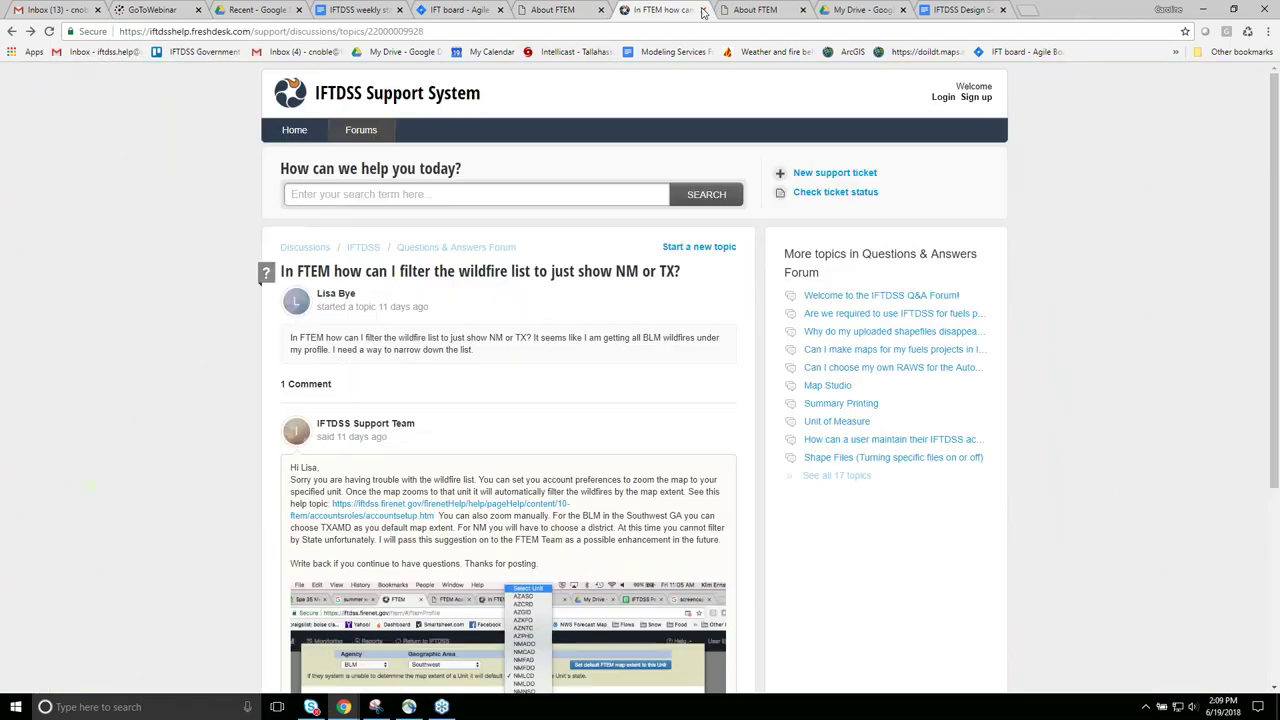
left_click(702, 10)
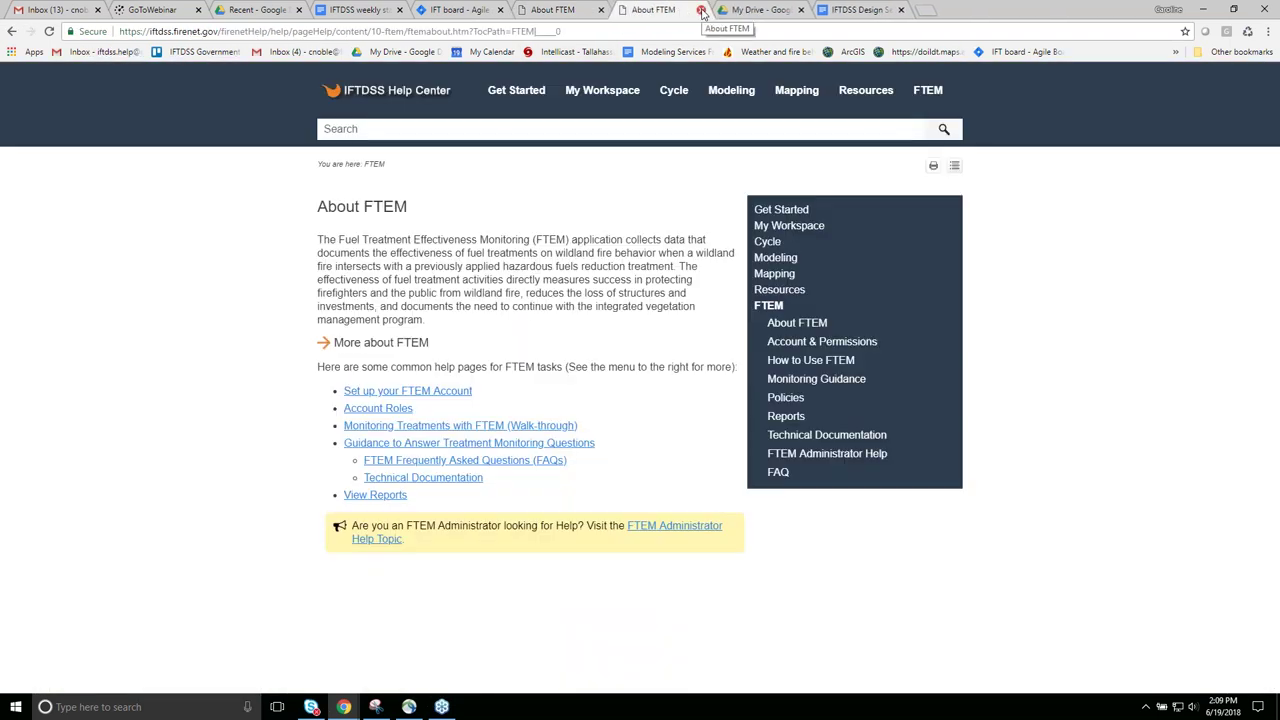
mouse_move(876, 88)
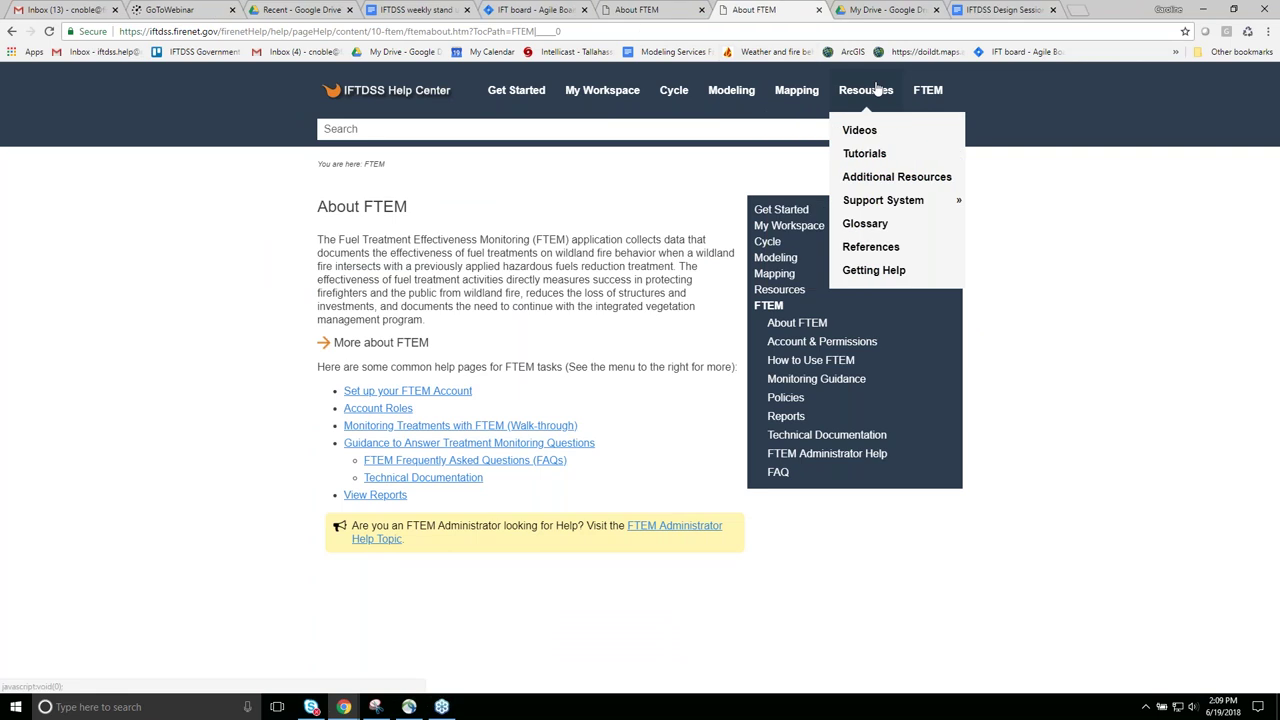
mouse_move(928, 93)
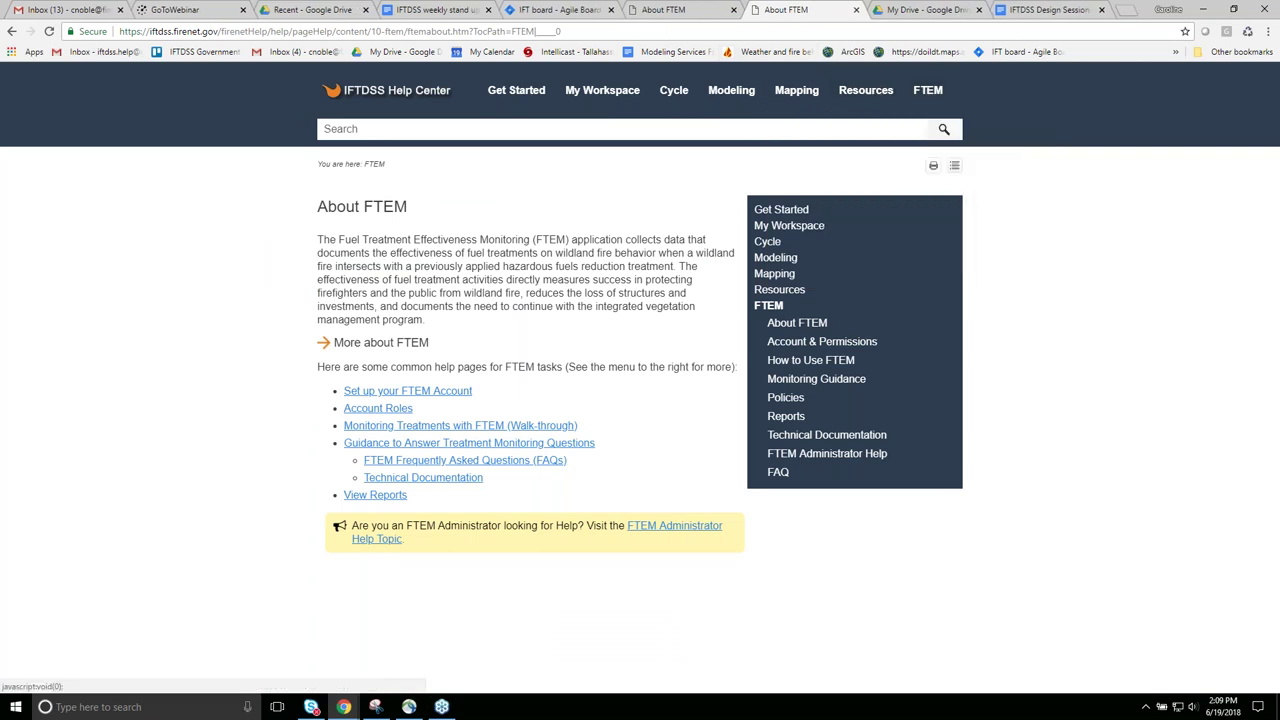
Open the IFTDSS site in a new browser tab, sign in with the saved credentials and launch FTEM.
left_click(1130, 11)
left_click(1175, 51)
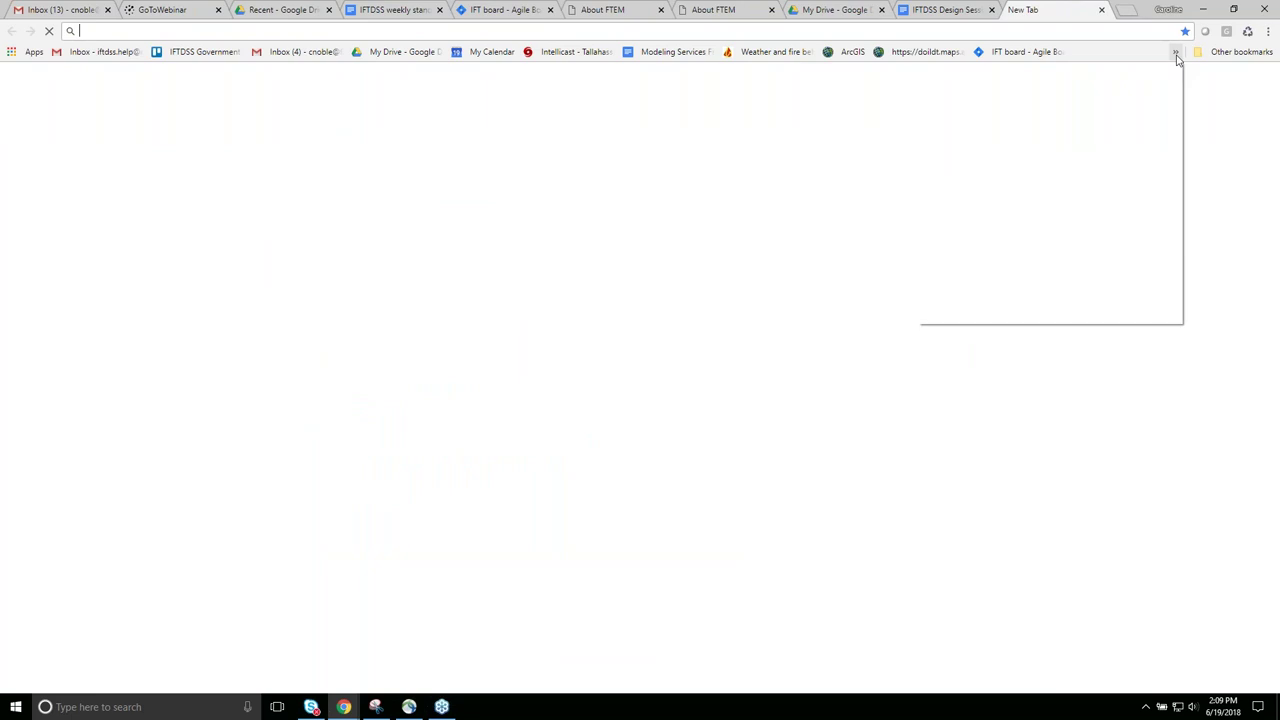
left_click(1066, 148)
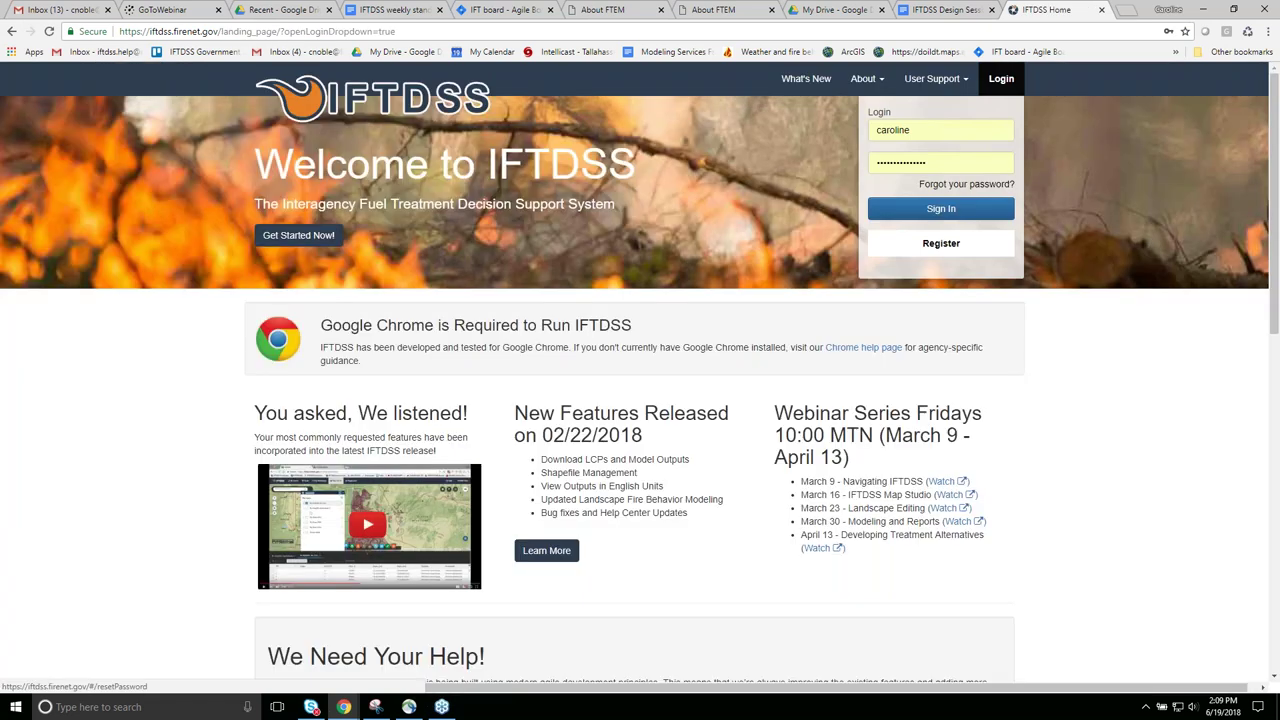
left_click(937, 209)
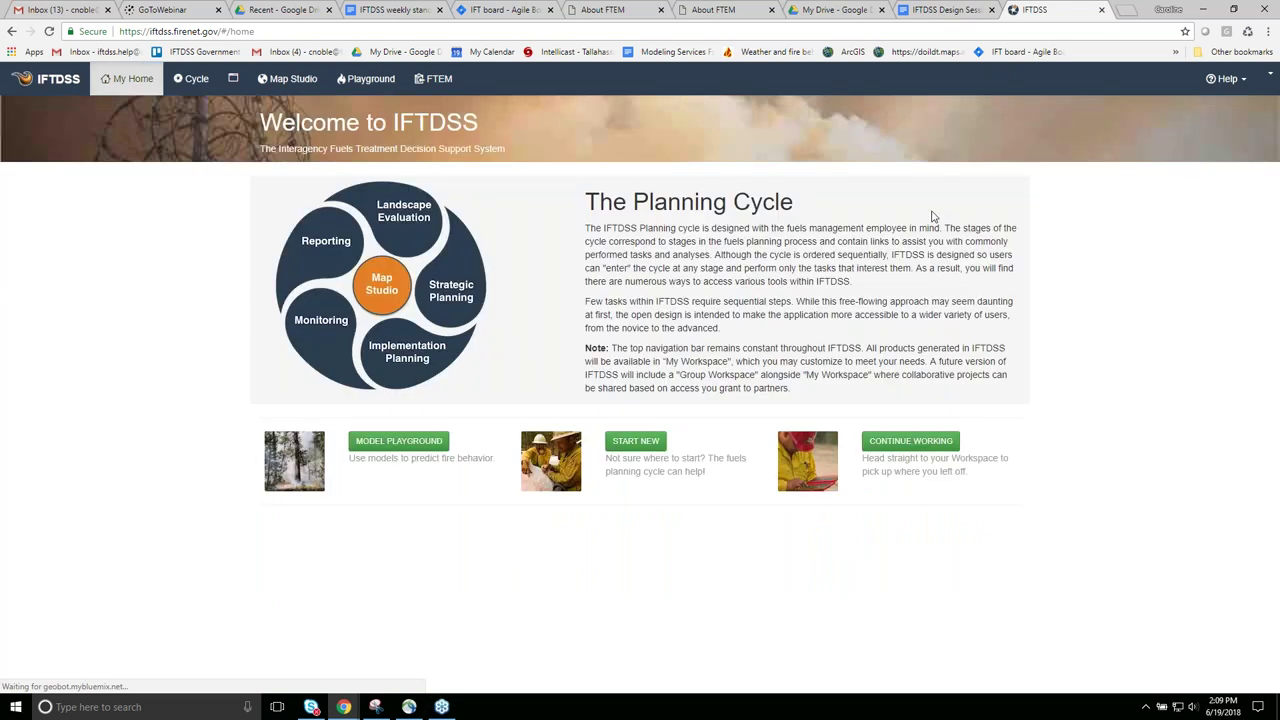
left_click(497, 79)
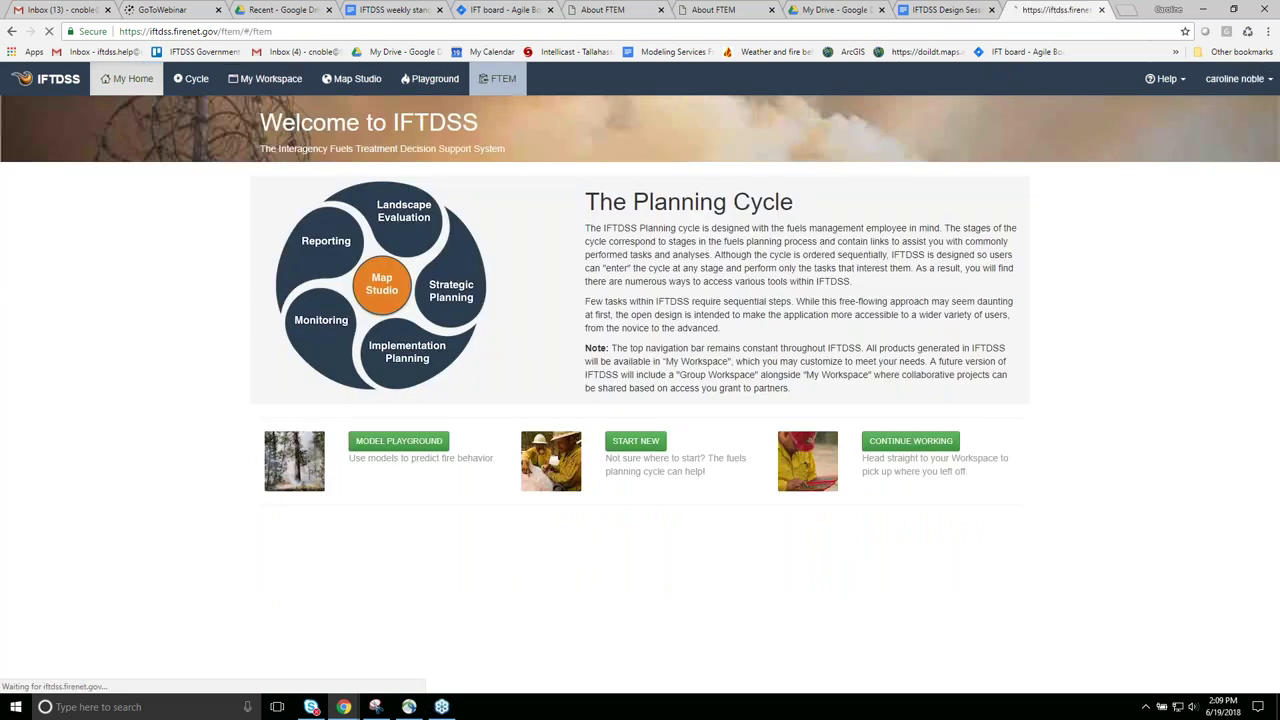